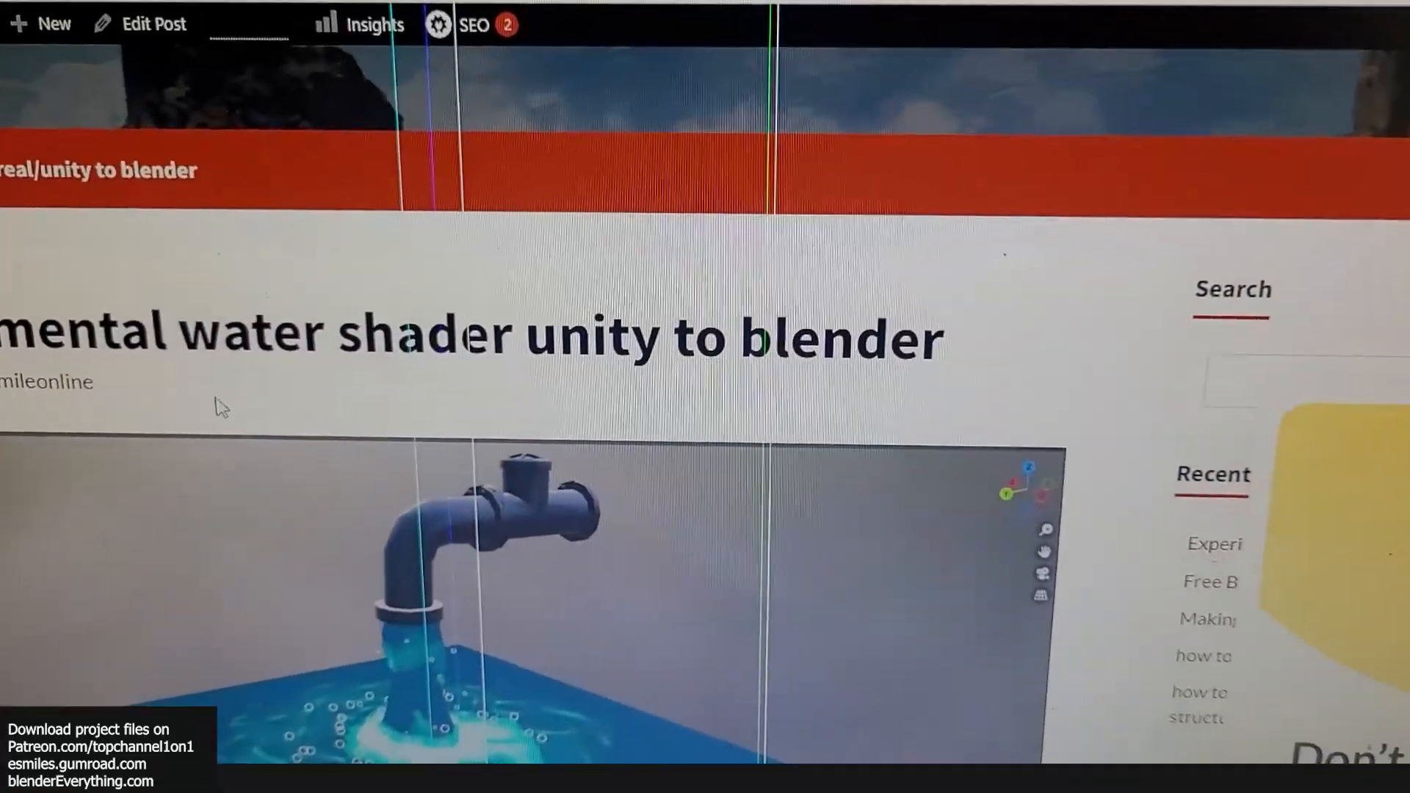
Read the experimental water shader blog post, from the embedded tweet to the polar coordinates node setup and project links
scroll(213, 403, "down", 10)
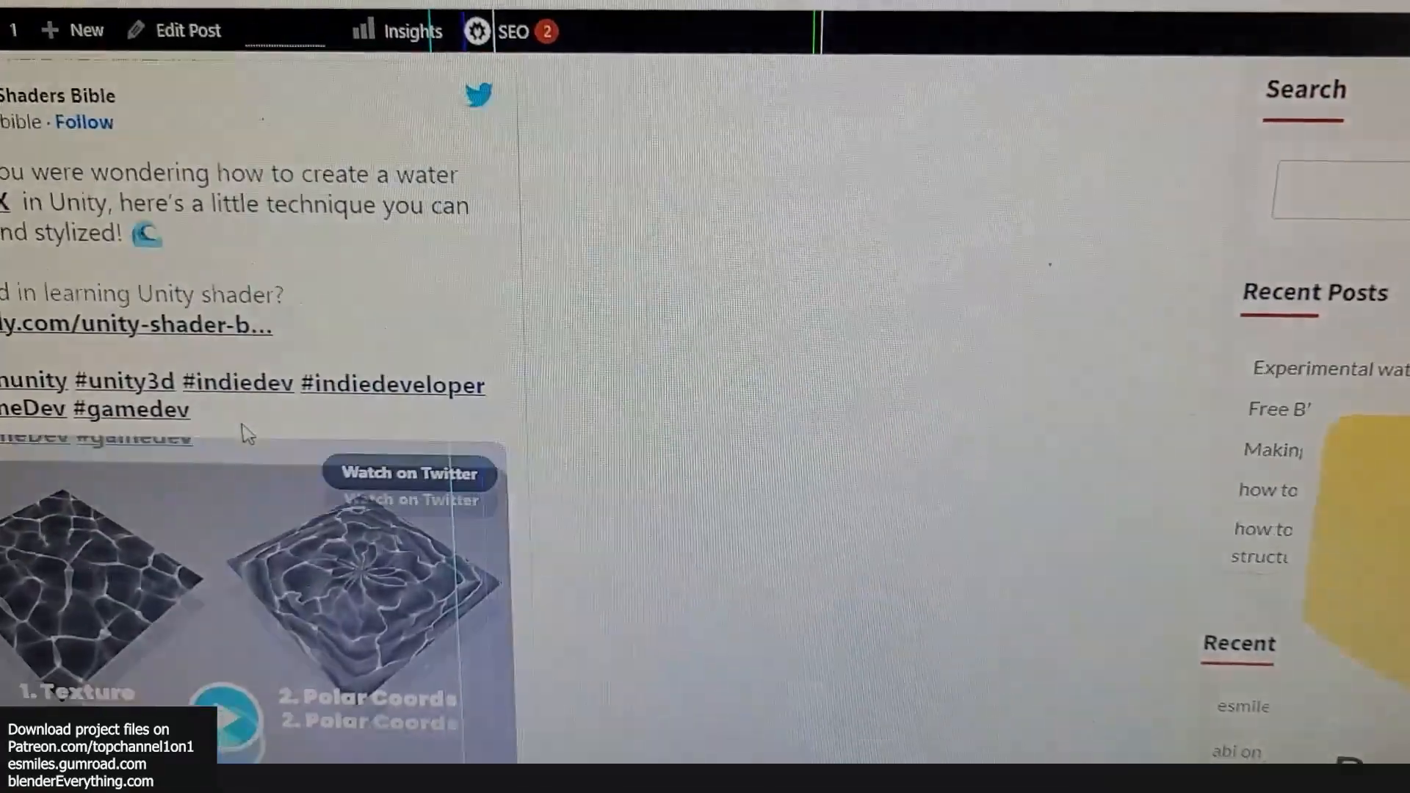
scroll(321, 445, "up", 10)
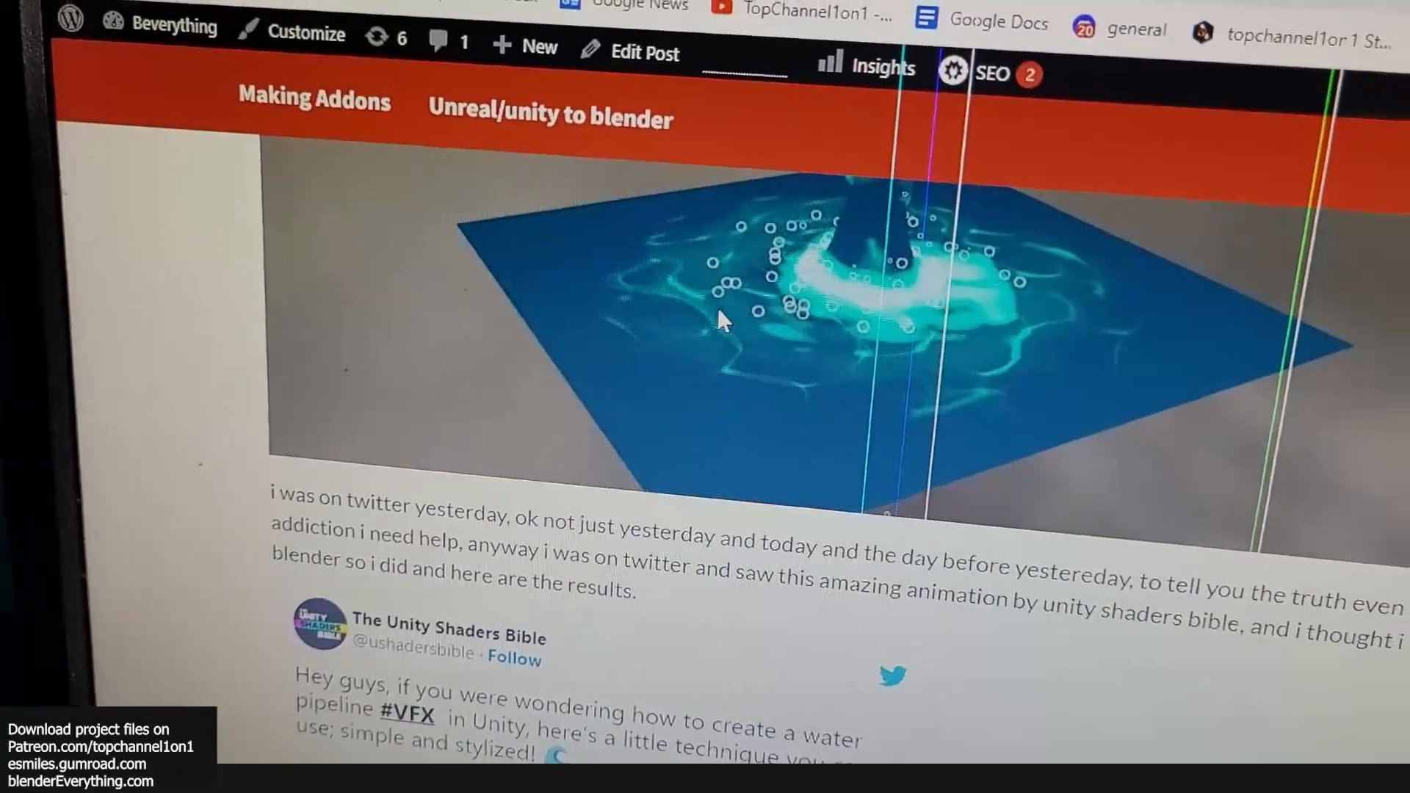
scroll(663, 262, "down", 6)
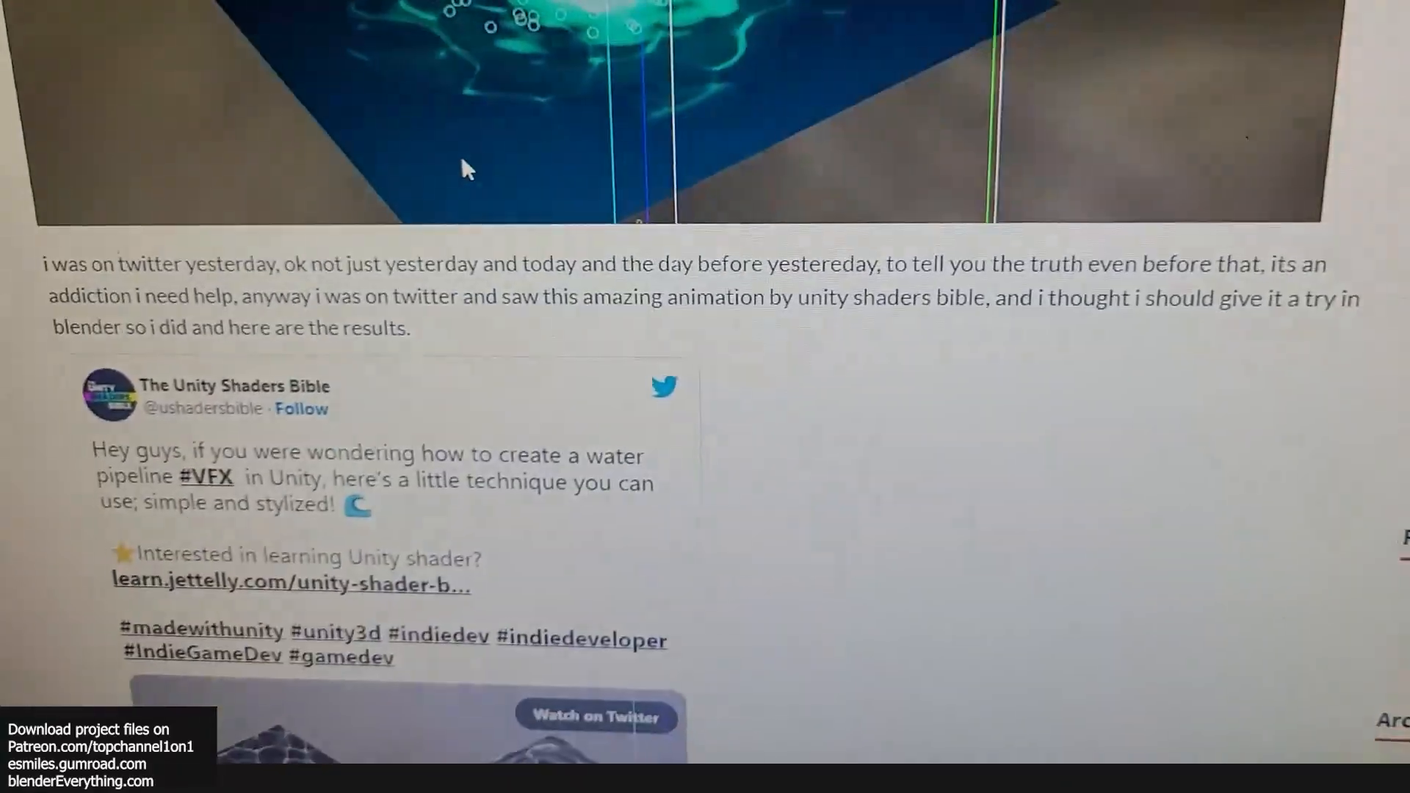
scroll(456, 177, "down", 8)
scroll(481, 204, "up", 5)
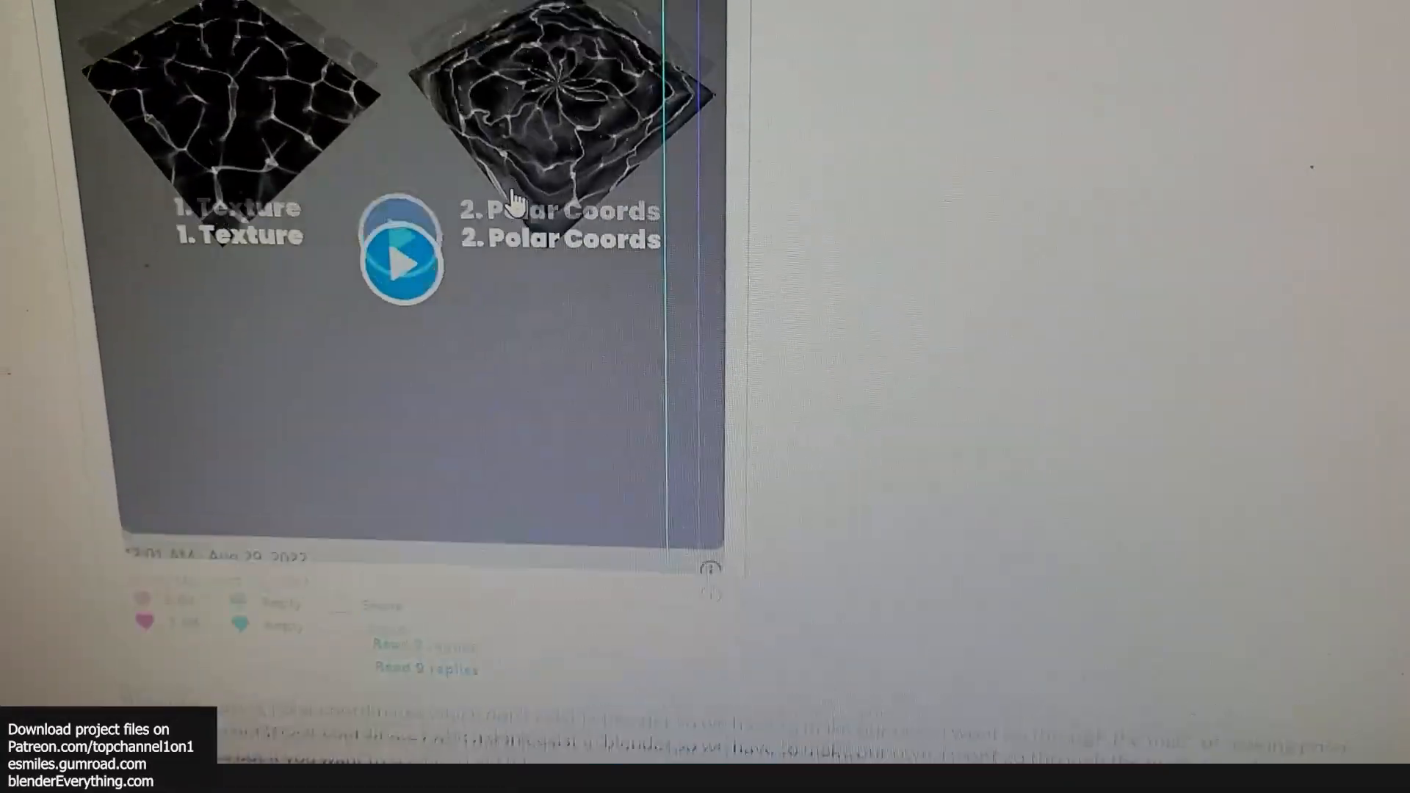
scroll(352, 406, "down", 8)
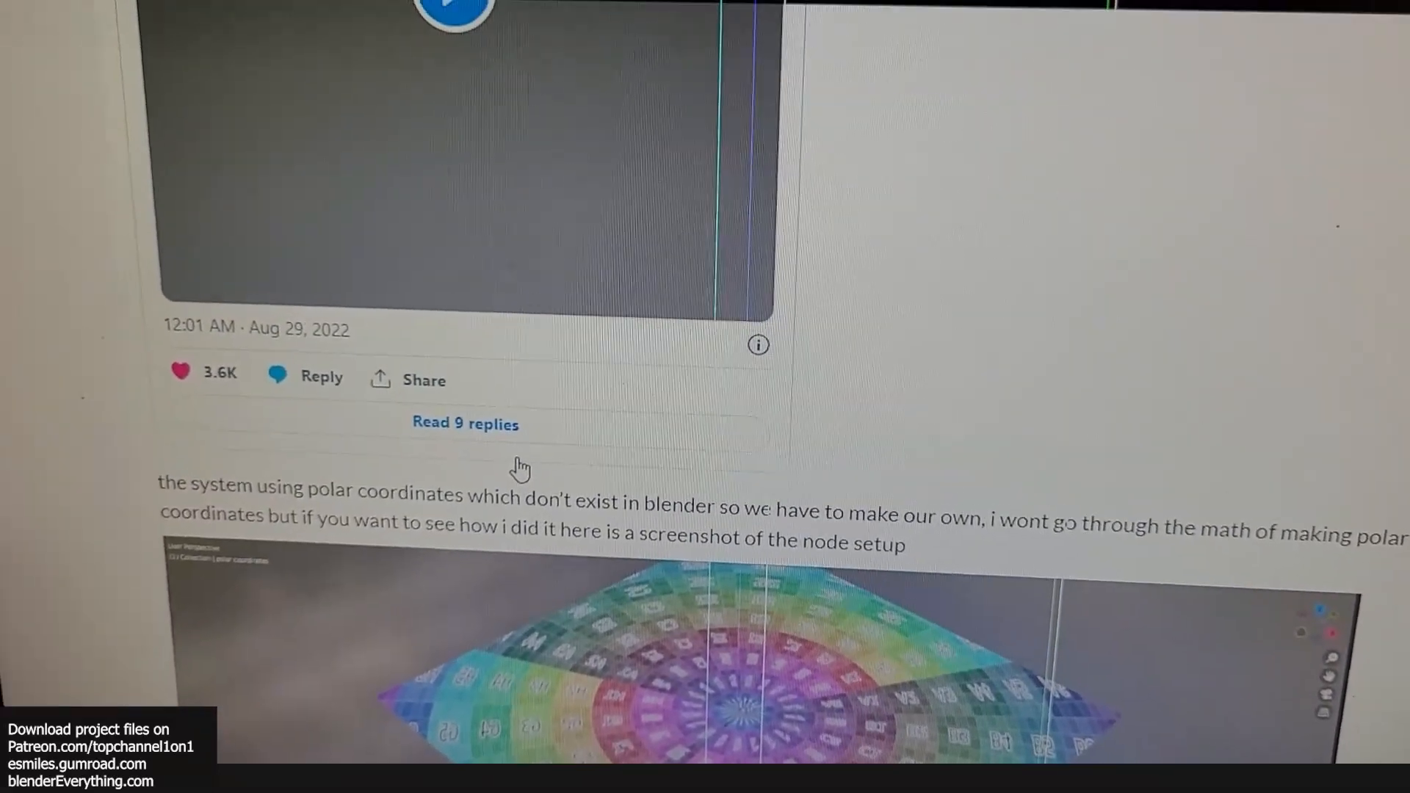
scroll(349, 428, "down", 4)
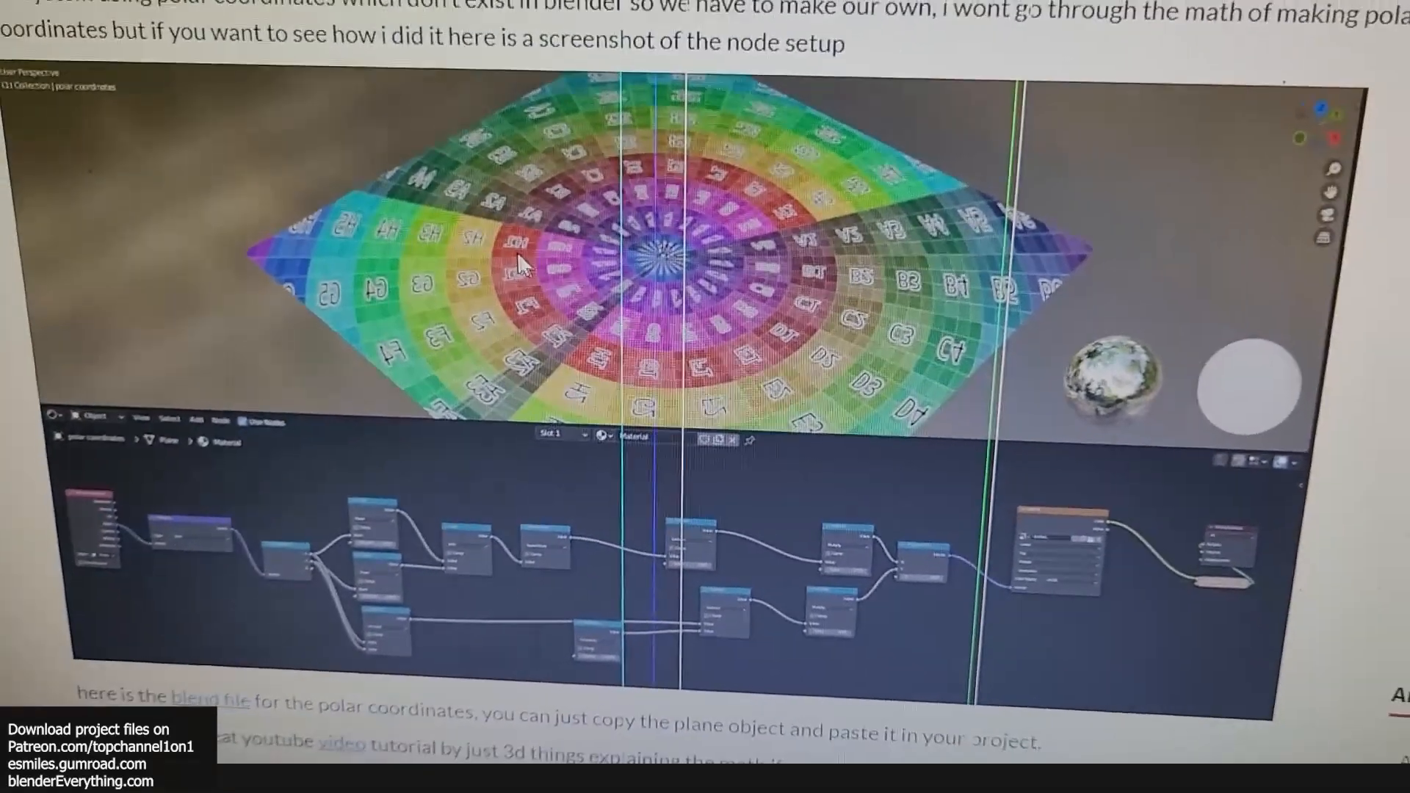
scroll(521, 560, "down", 3)
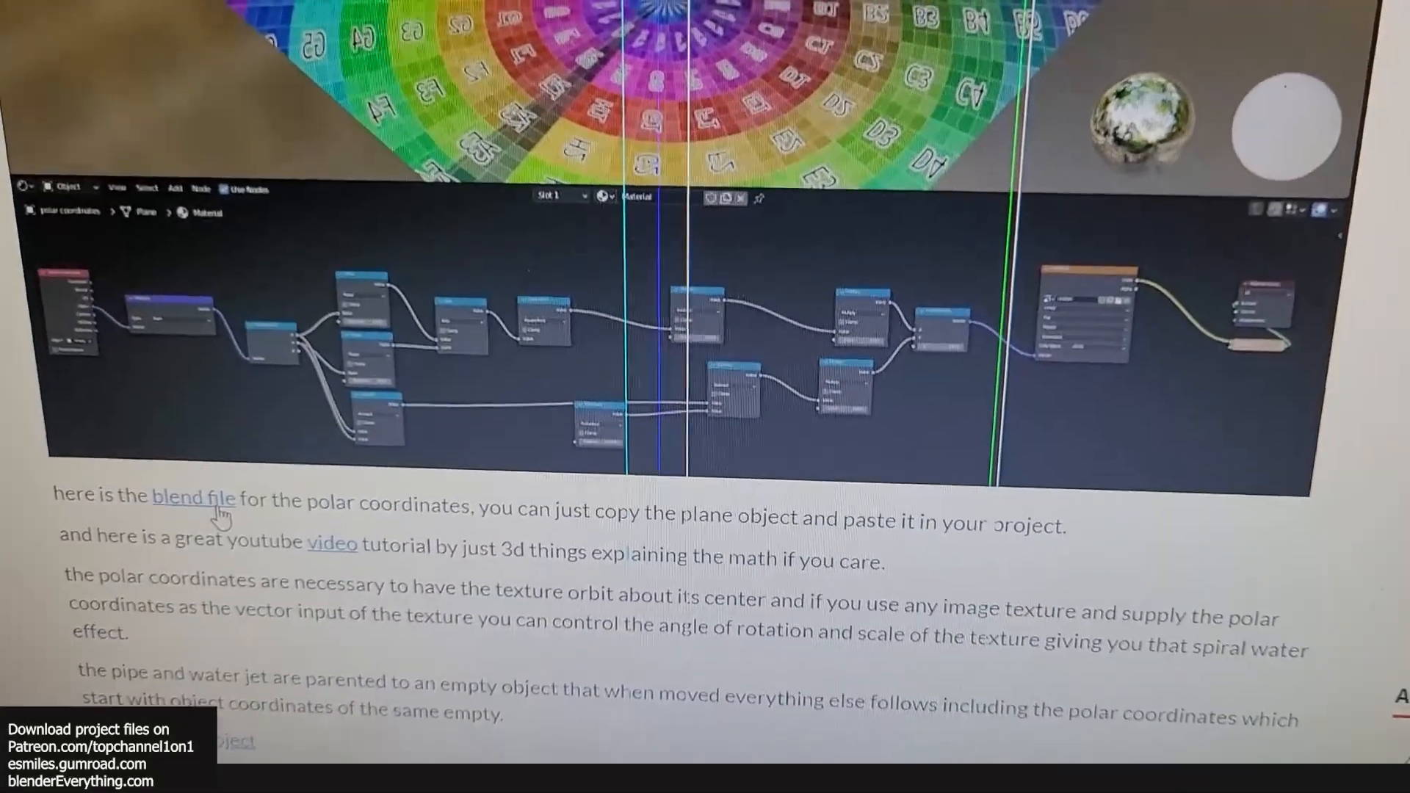
scroll(202, 507, "down", 3)
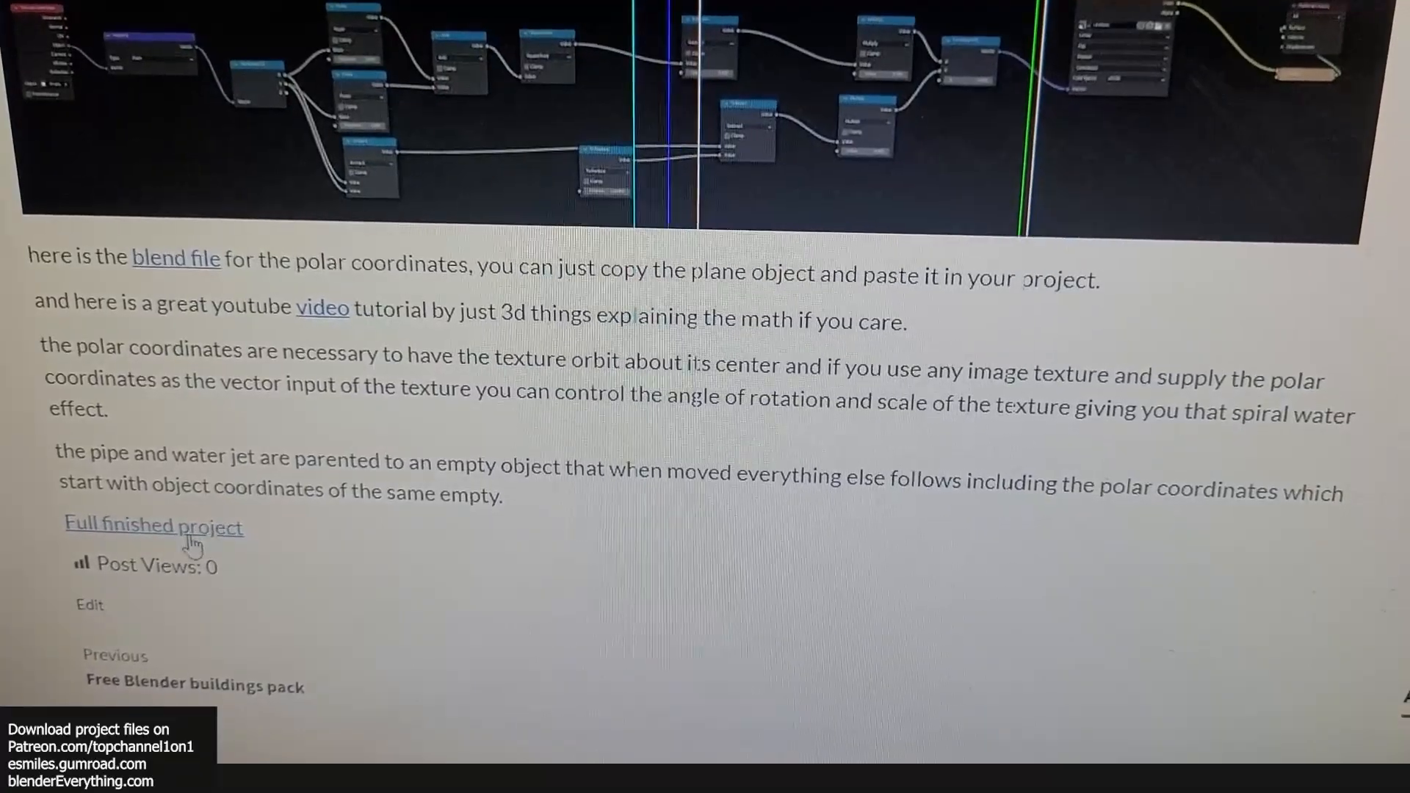
Review the post's embedded tweet again and watch The Unity Shaders Bible's water animation on Twitter
scroll(228, 536, "up", 15)
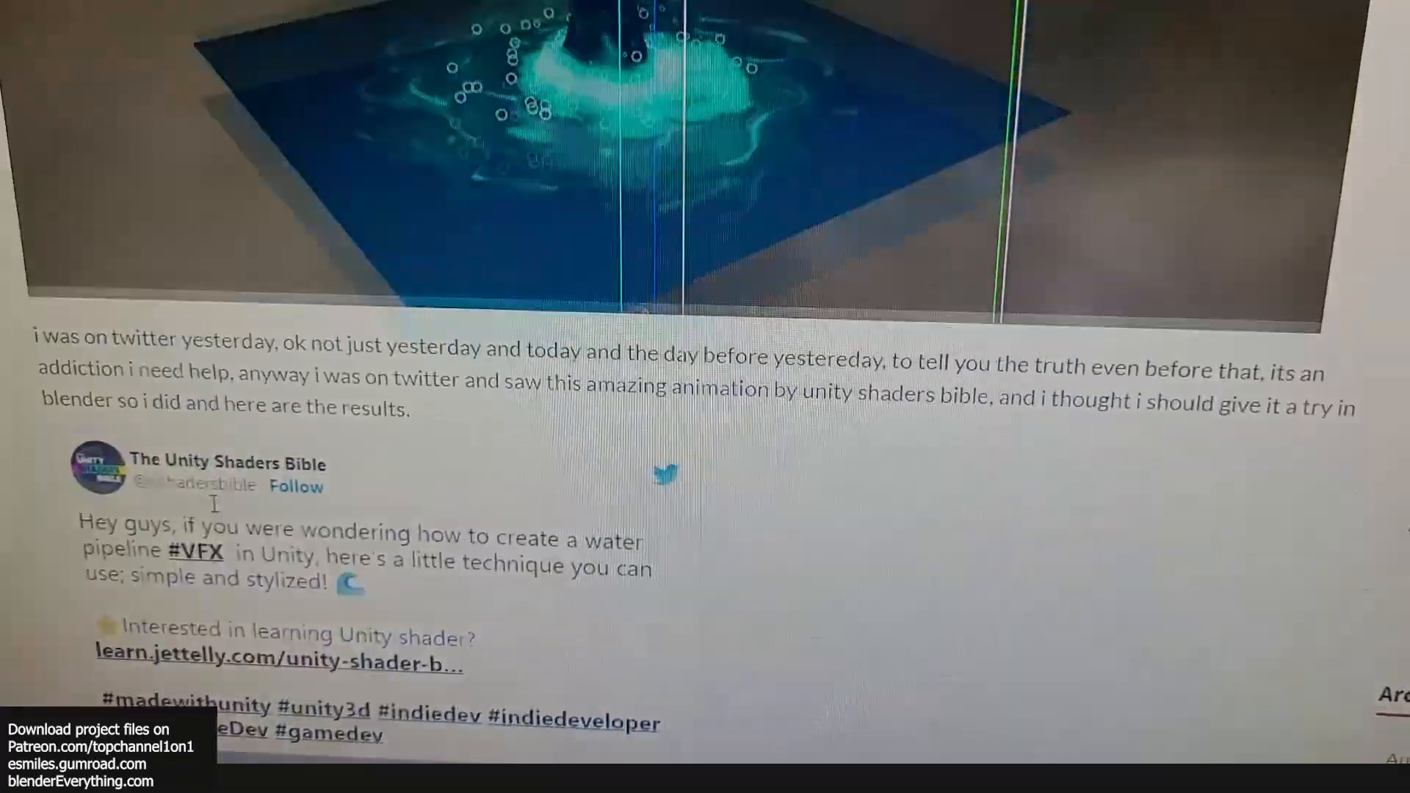
scroll(661, 691, "down", 10)
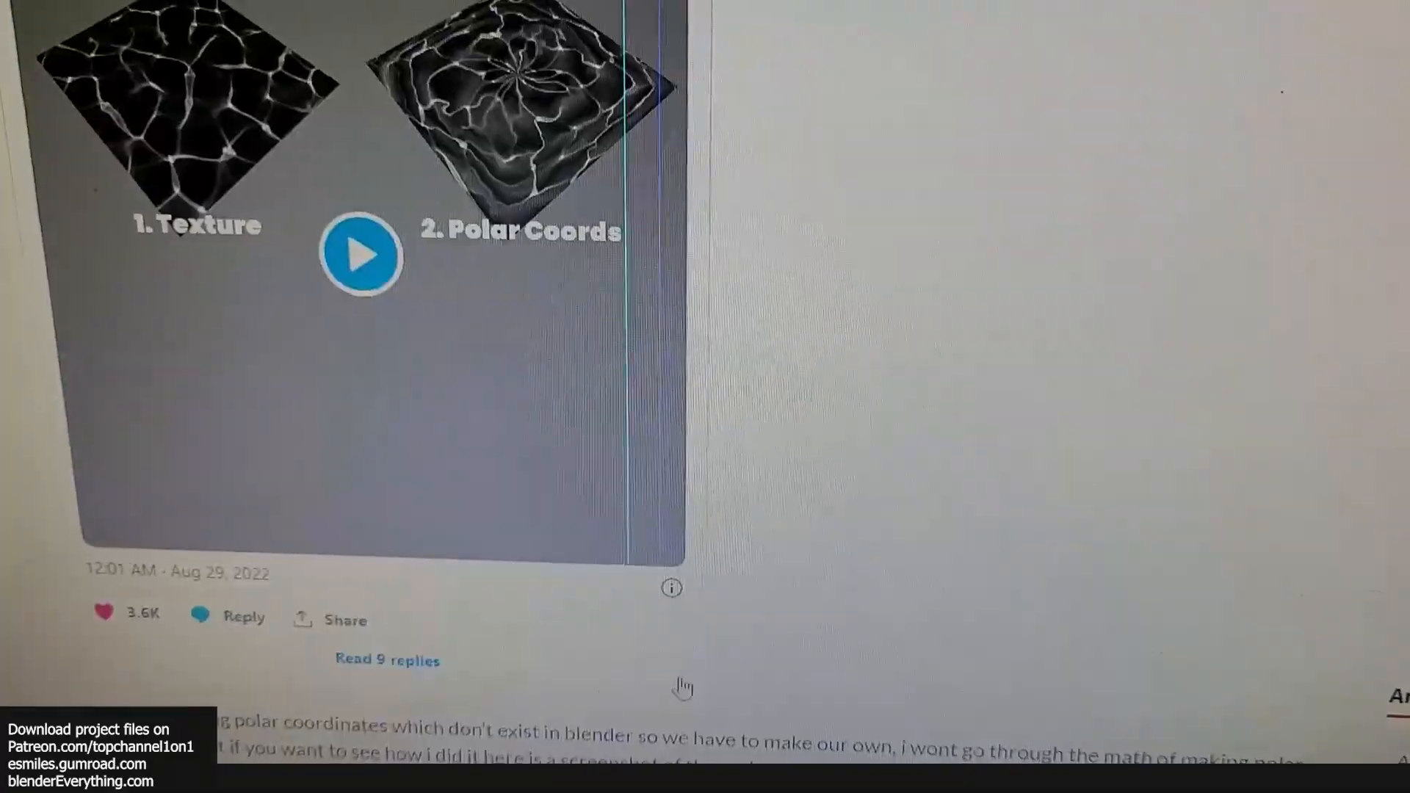
scroll(496, 698, "down", 5)
scroll(230, 557, "up", 15)
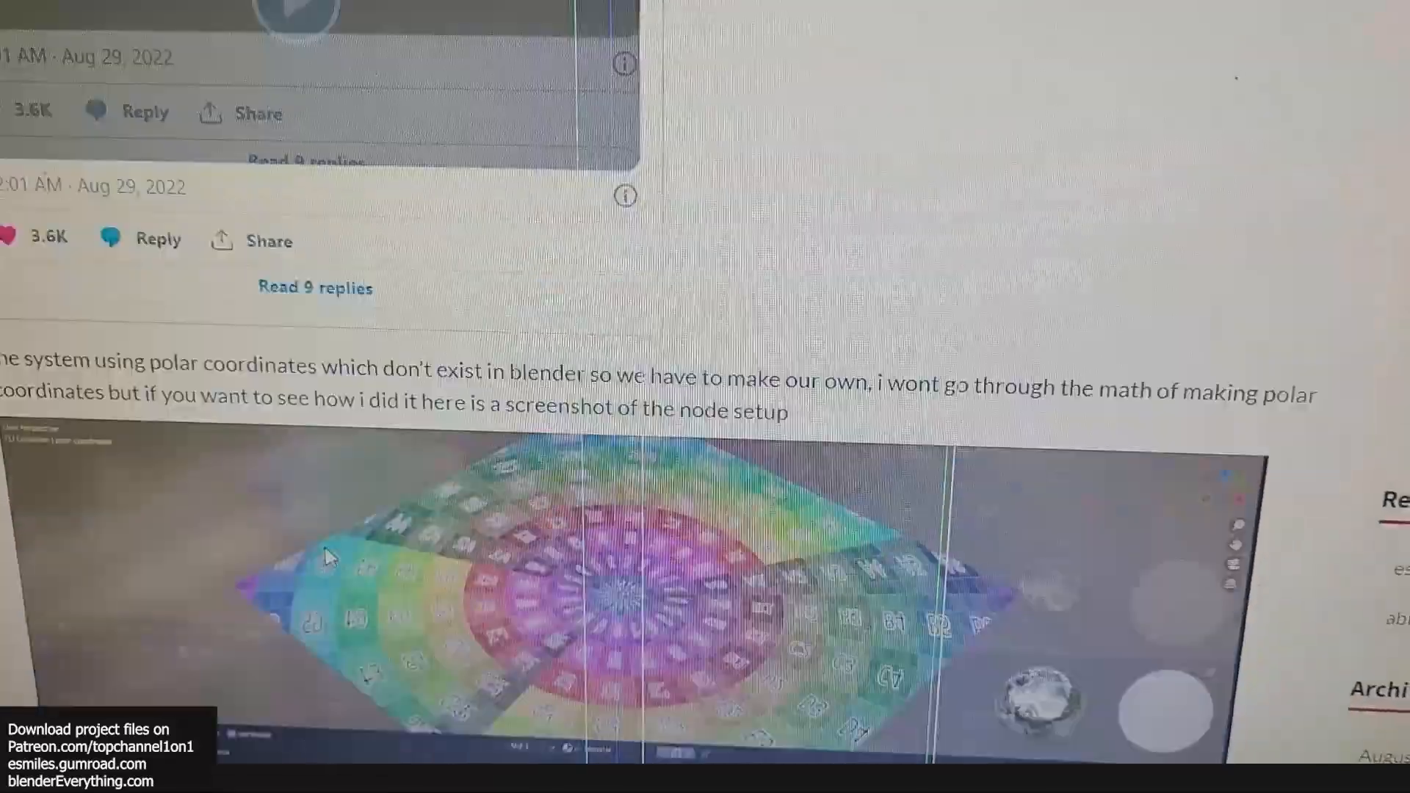
scroll(387, 548, "up", 5)
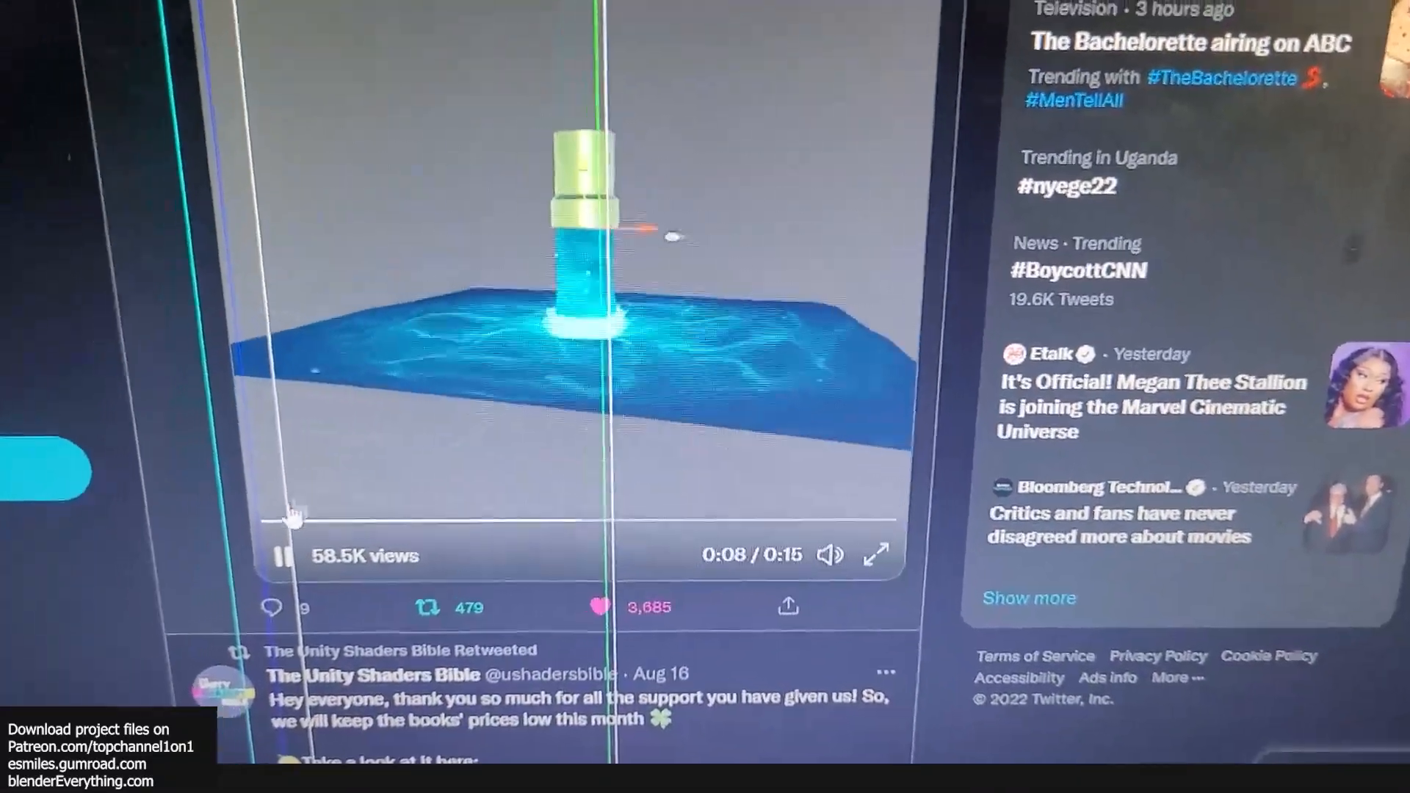
left_click(292, 518)
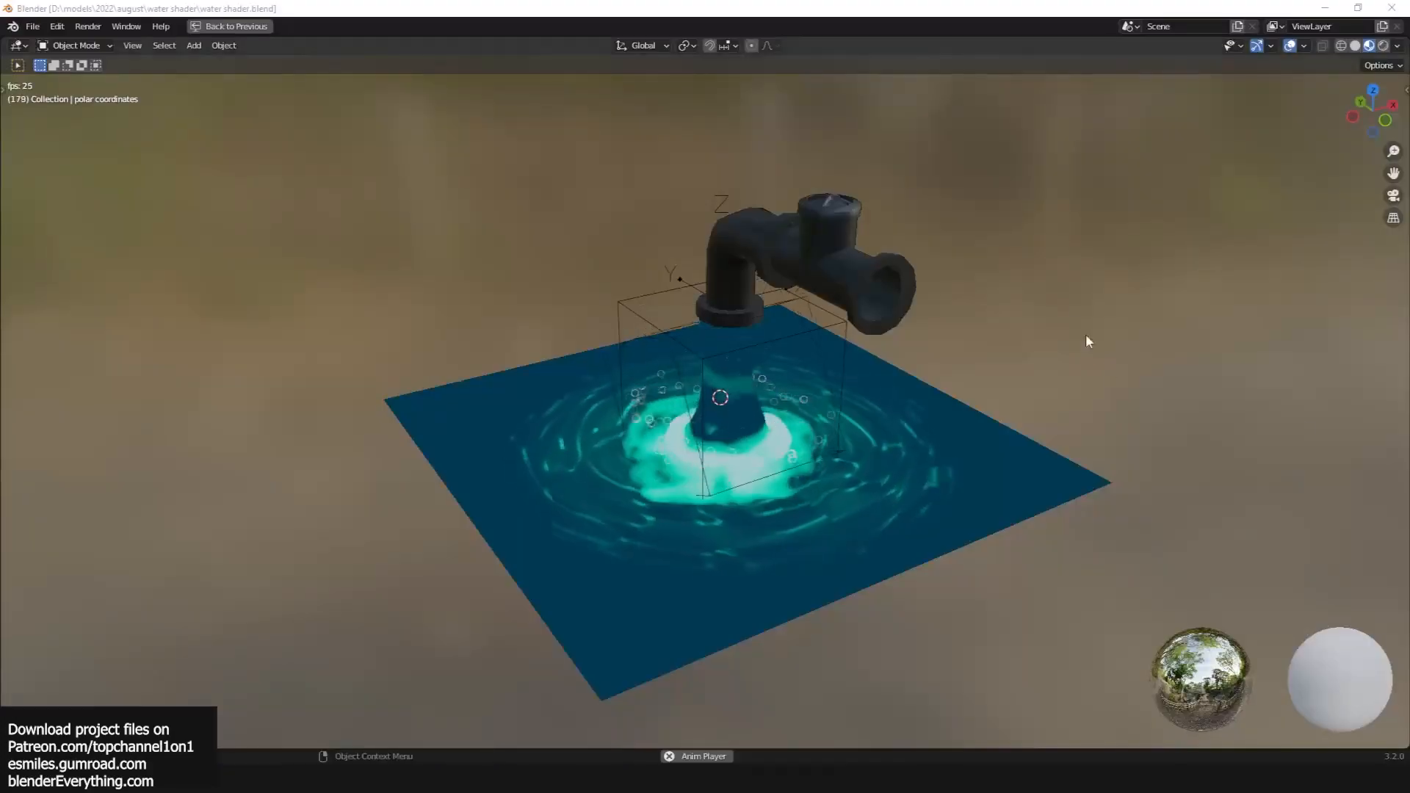
Inspect the pipe and water surface from another side in Blender and stop the animation playback
scroll(1071, 294, "up", 5)
middle_click_drag(1069, 303, 888, 327)
key("space")
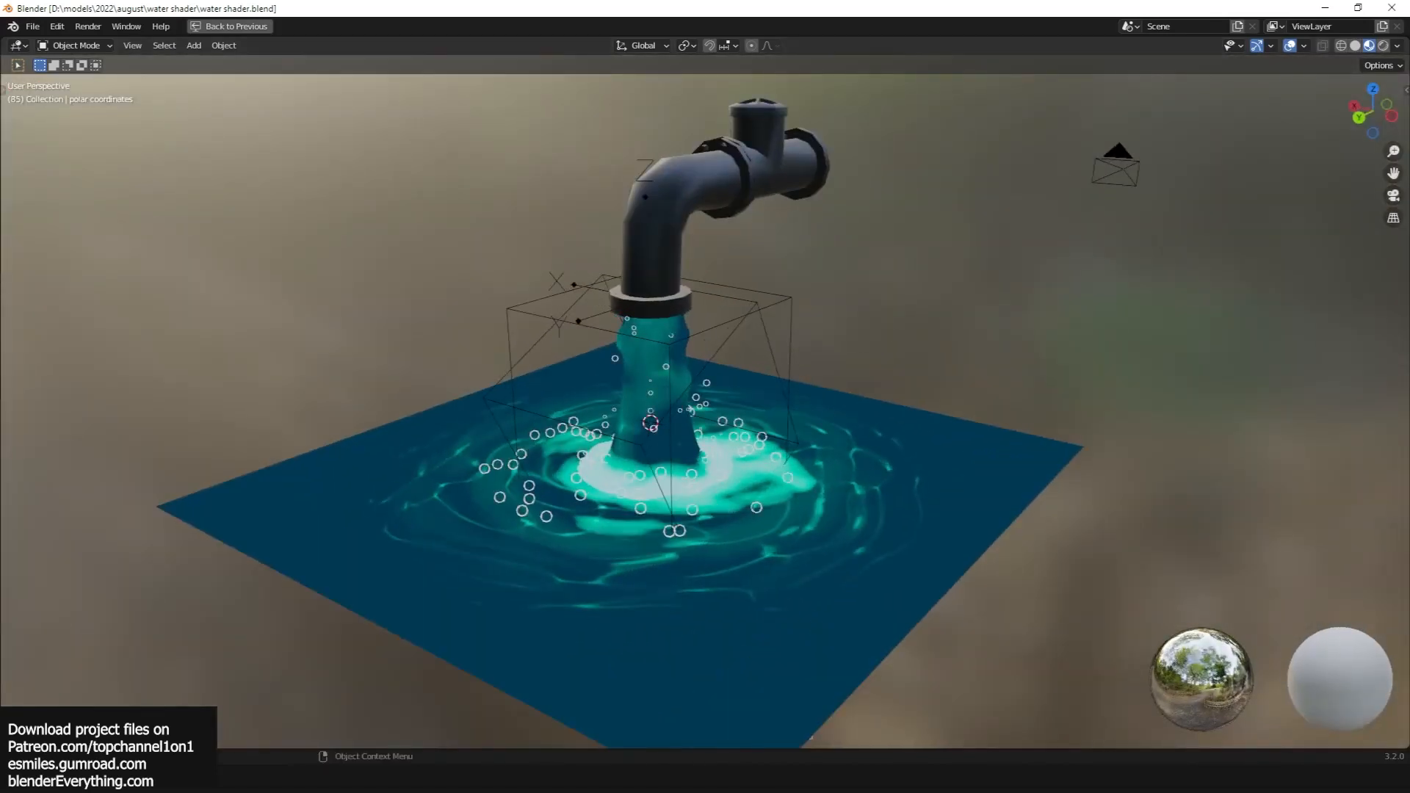
Switch to the browser and review the water shader post through its embedded video, polar coordinates explanation and download links
left_click(365, 724)
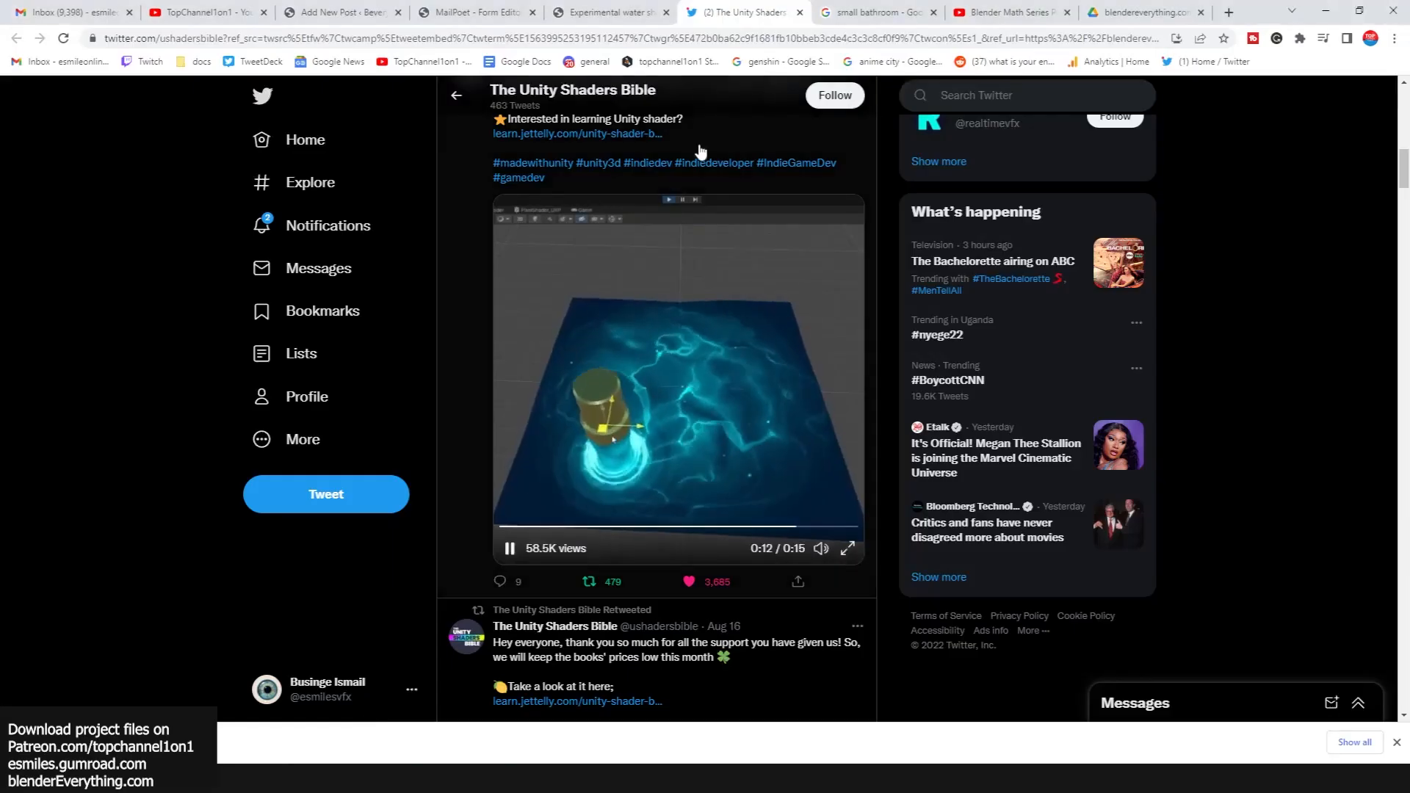
left_click(456, 8)
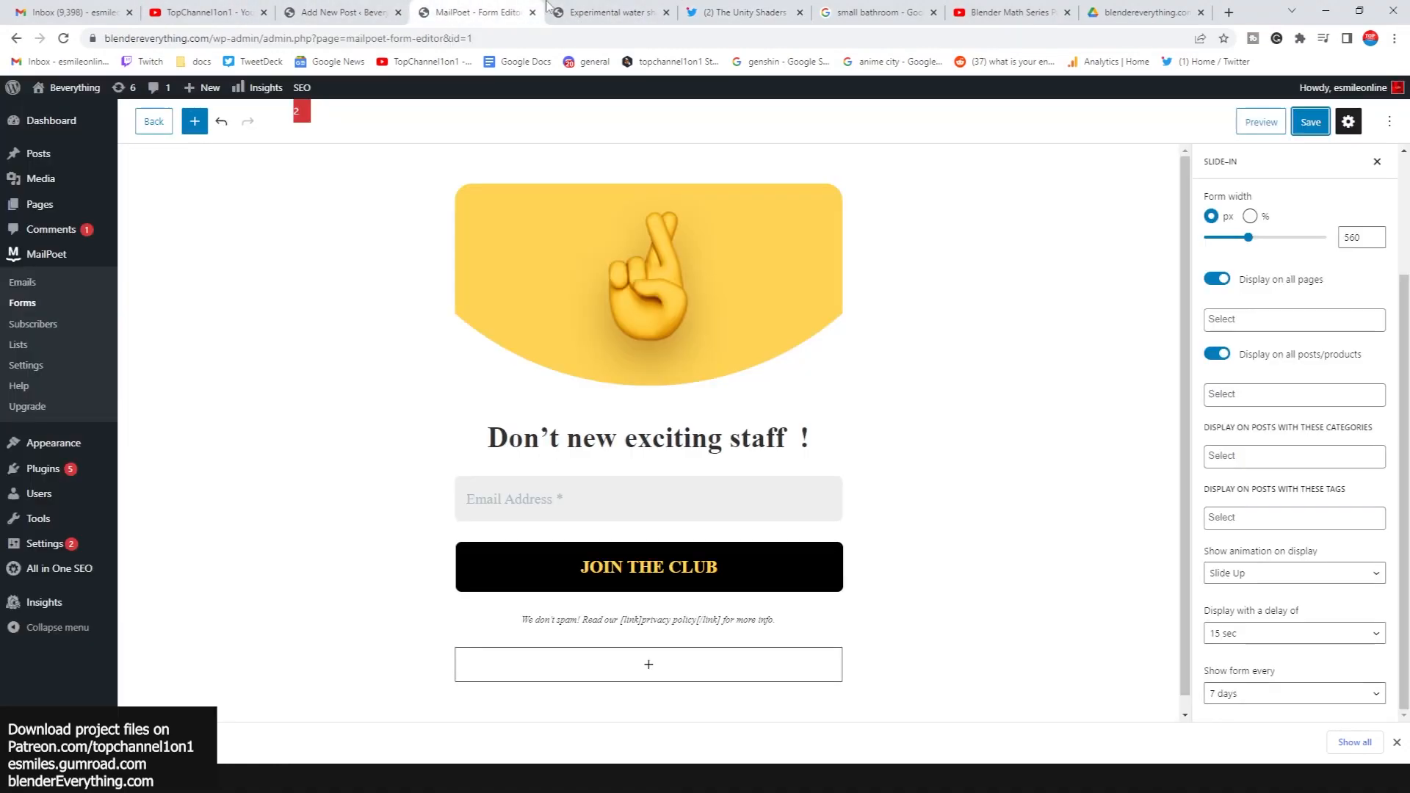
left_click(610, 9)
scroll(569, 303, "down", 20)
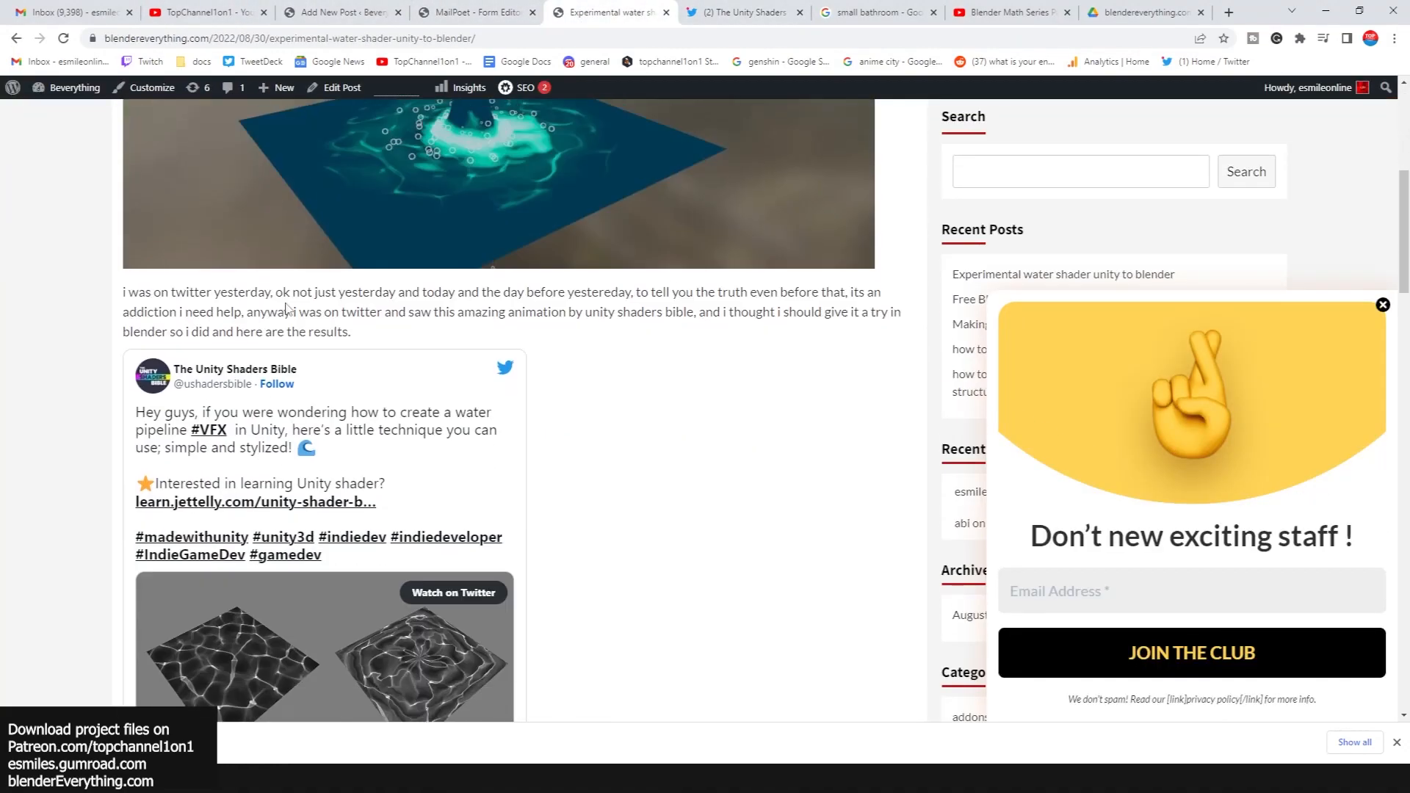
scroll(266, 314, "up", 5)
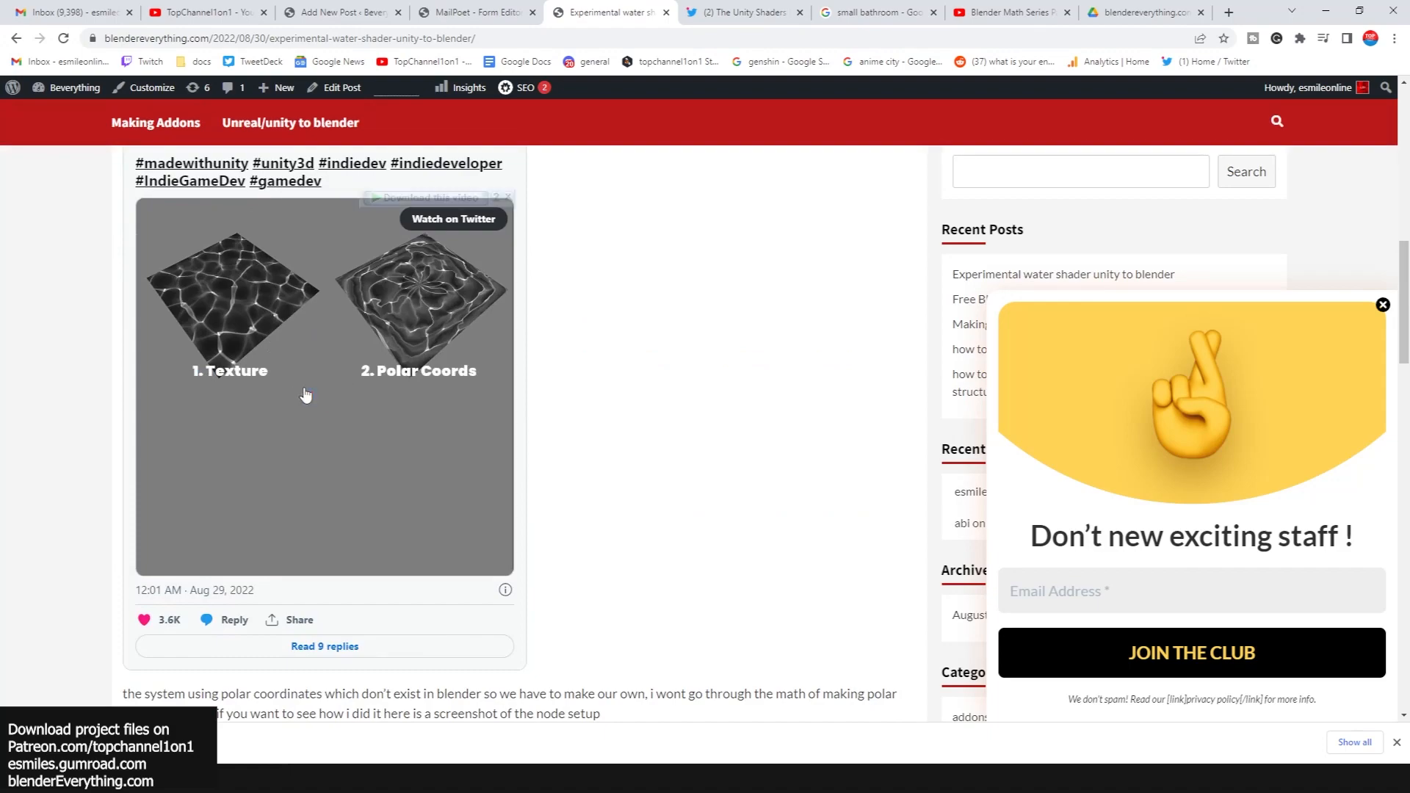
left_click(152, 564)
scroll(386, 323, "down", 9)
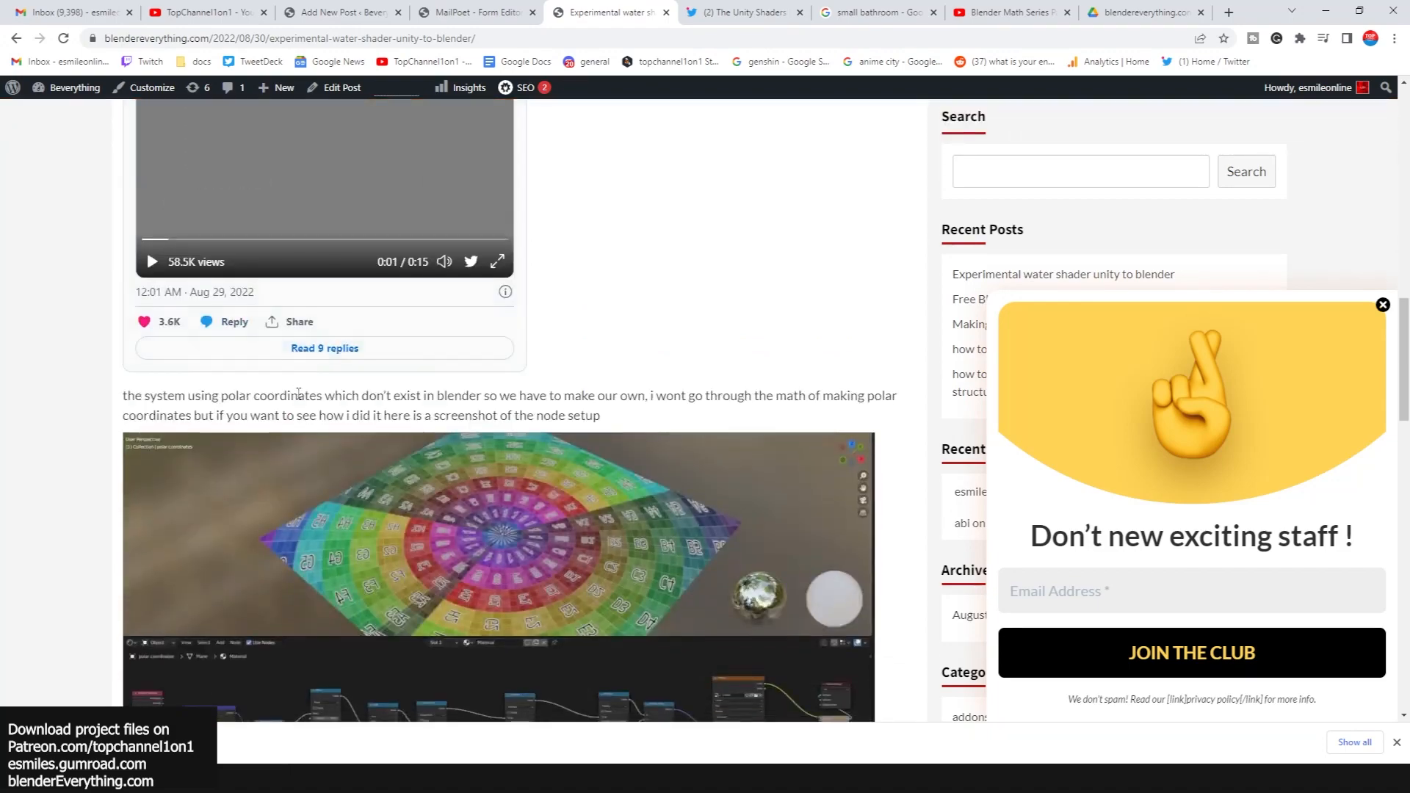
scroll(387, 324, "up", 3)
scroll(432, 408, "down", 6)
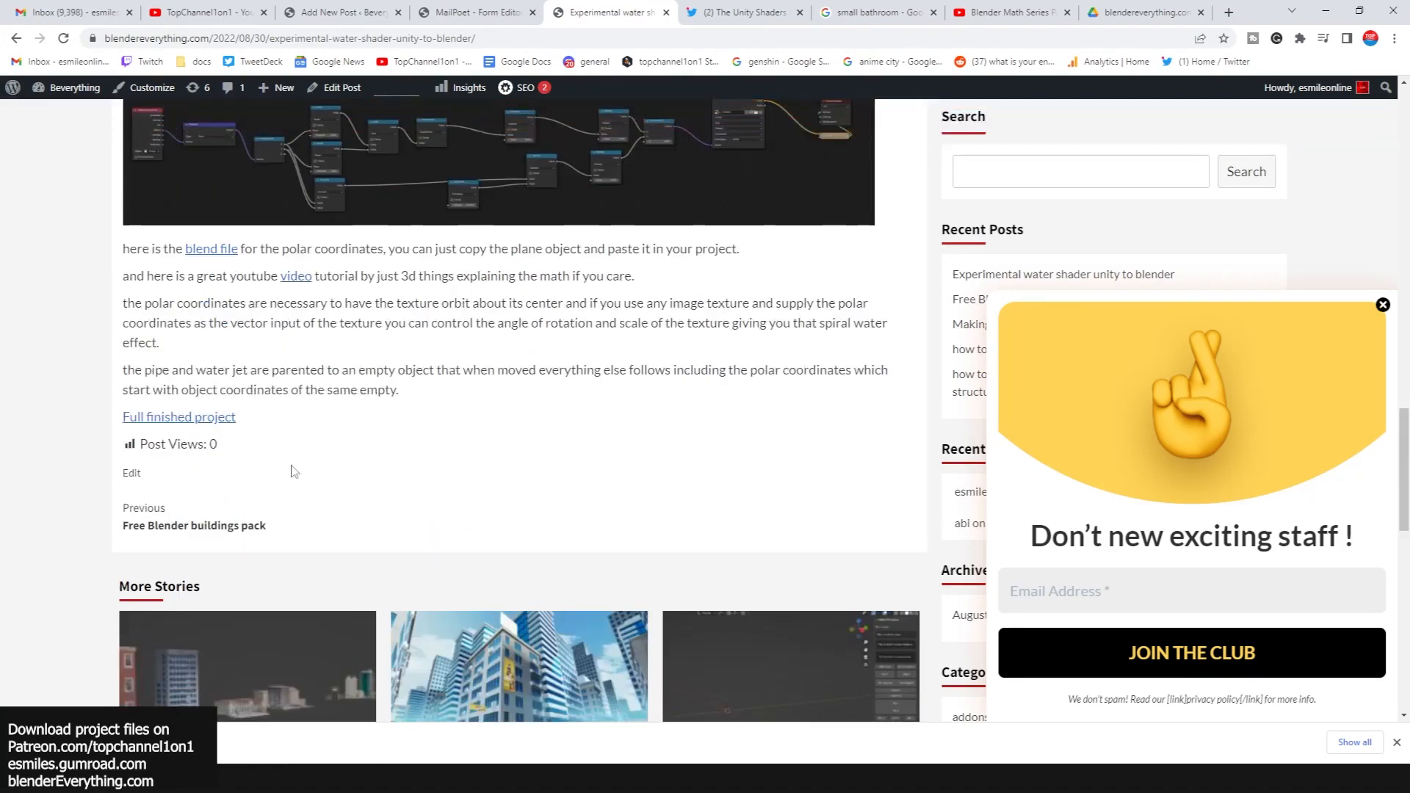
scroll(293, 470, "down", 3)
scroll(325, 431, "up", 3)
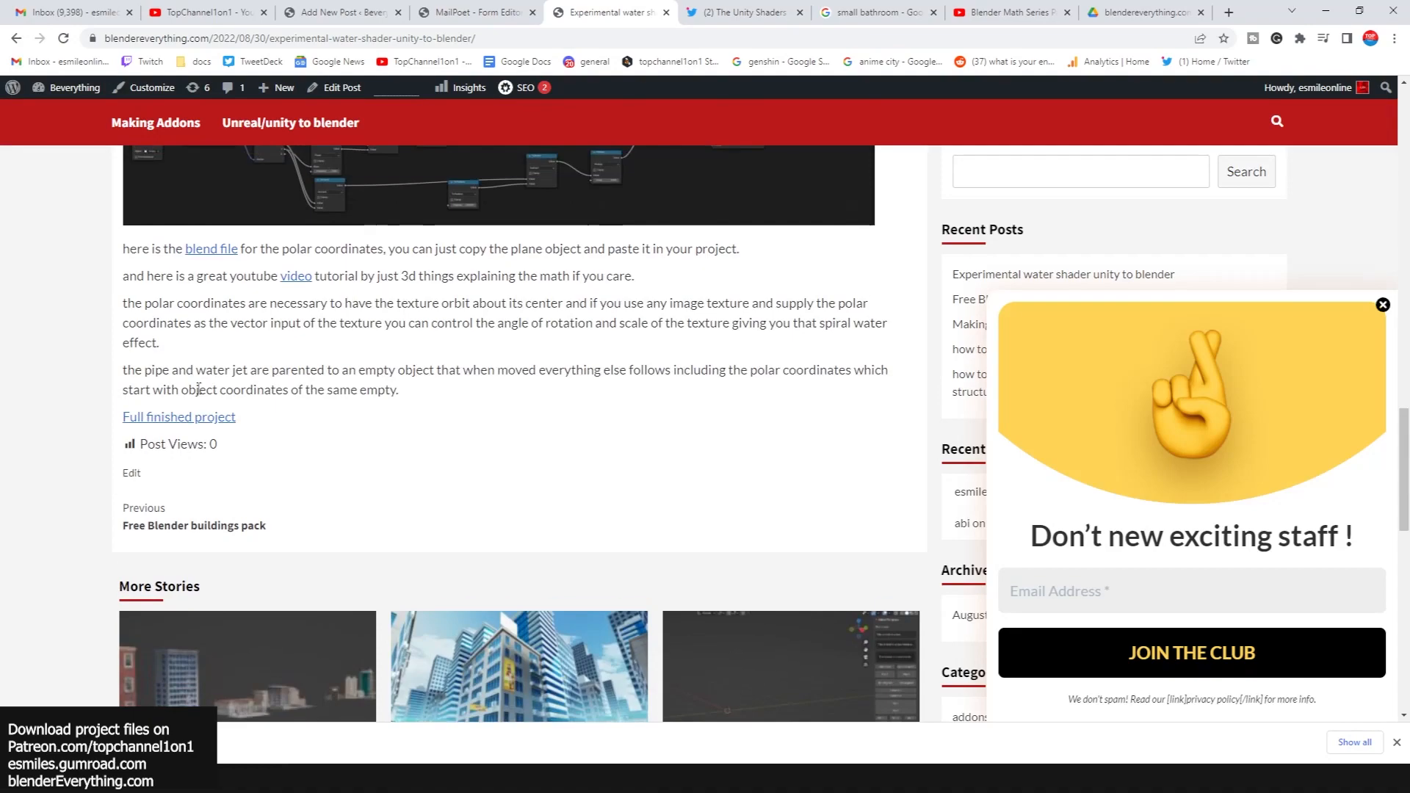
Switch to the Blender window with polar coordinates.blend and examine the plane material's grouped and ungrouped node setups
left_click(1315, 18)
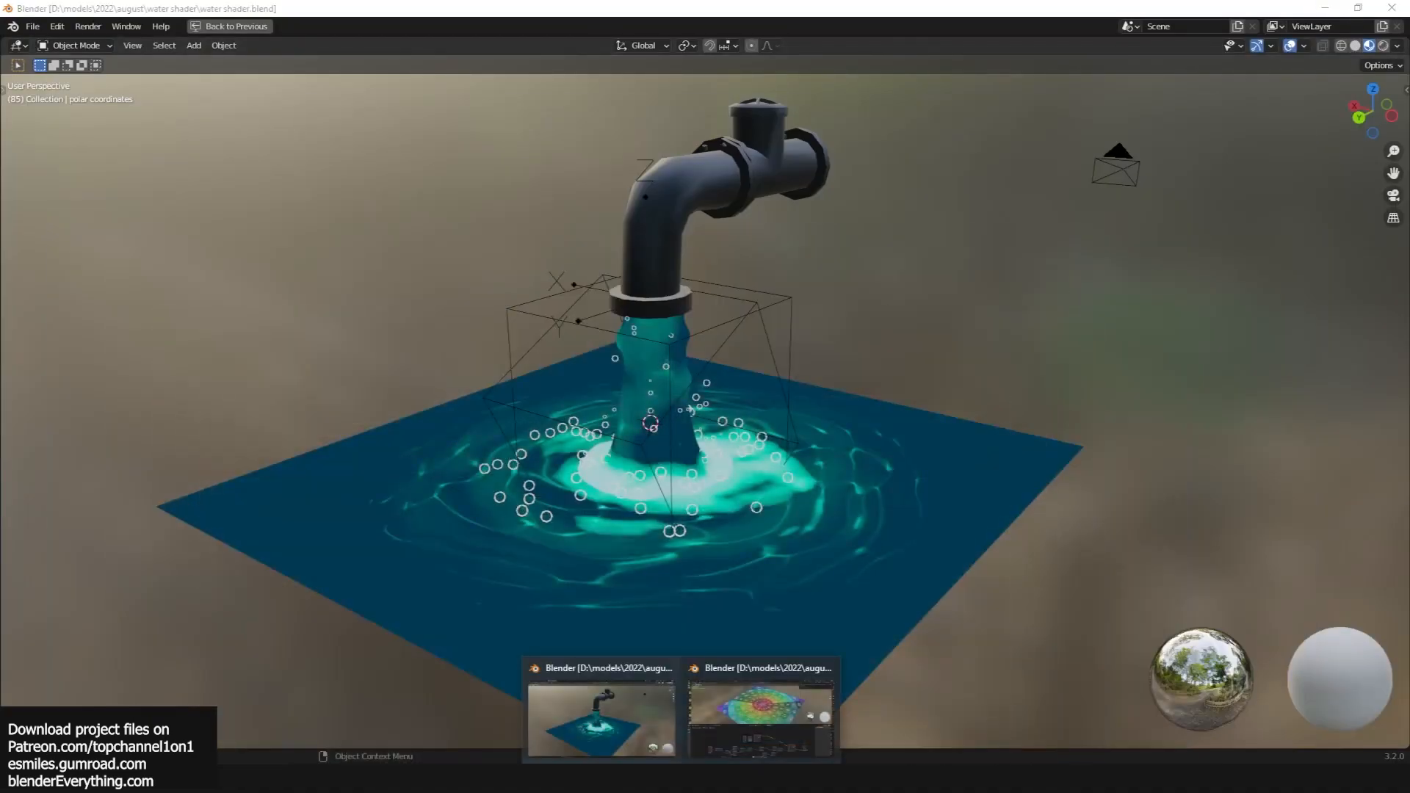
left_click(760, 709)
middle_click_drag(1002, 235, 764, 221)
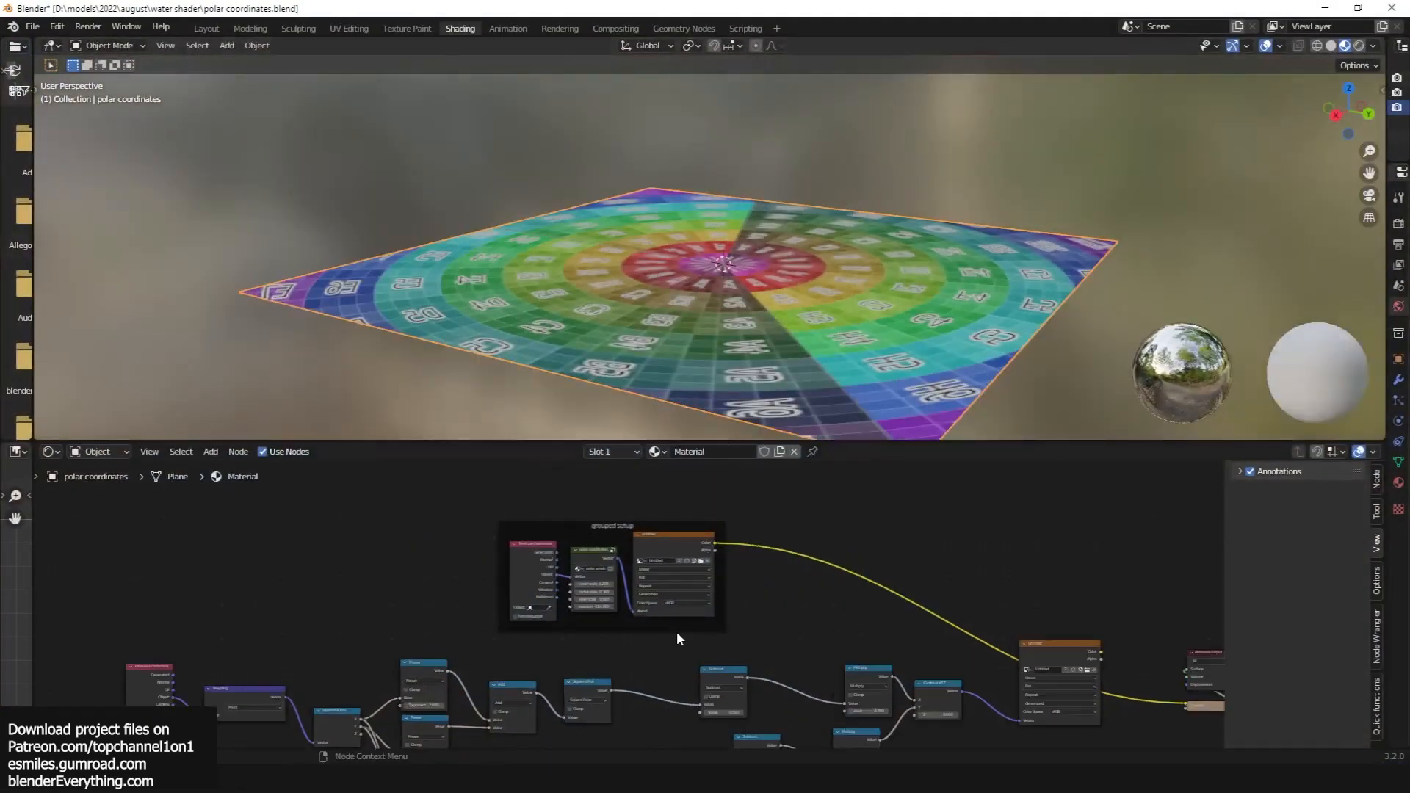
scroll(676, 637, "up", 7)
scroll(642, 637, "down", 9)
middle_click_drag(650, 618, 698, 546)
scroll(632, 516, "up", 9)
scroll(683, 553, "down", 4)
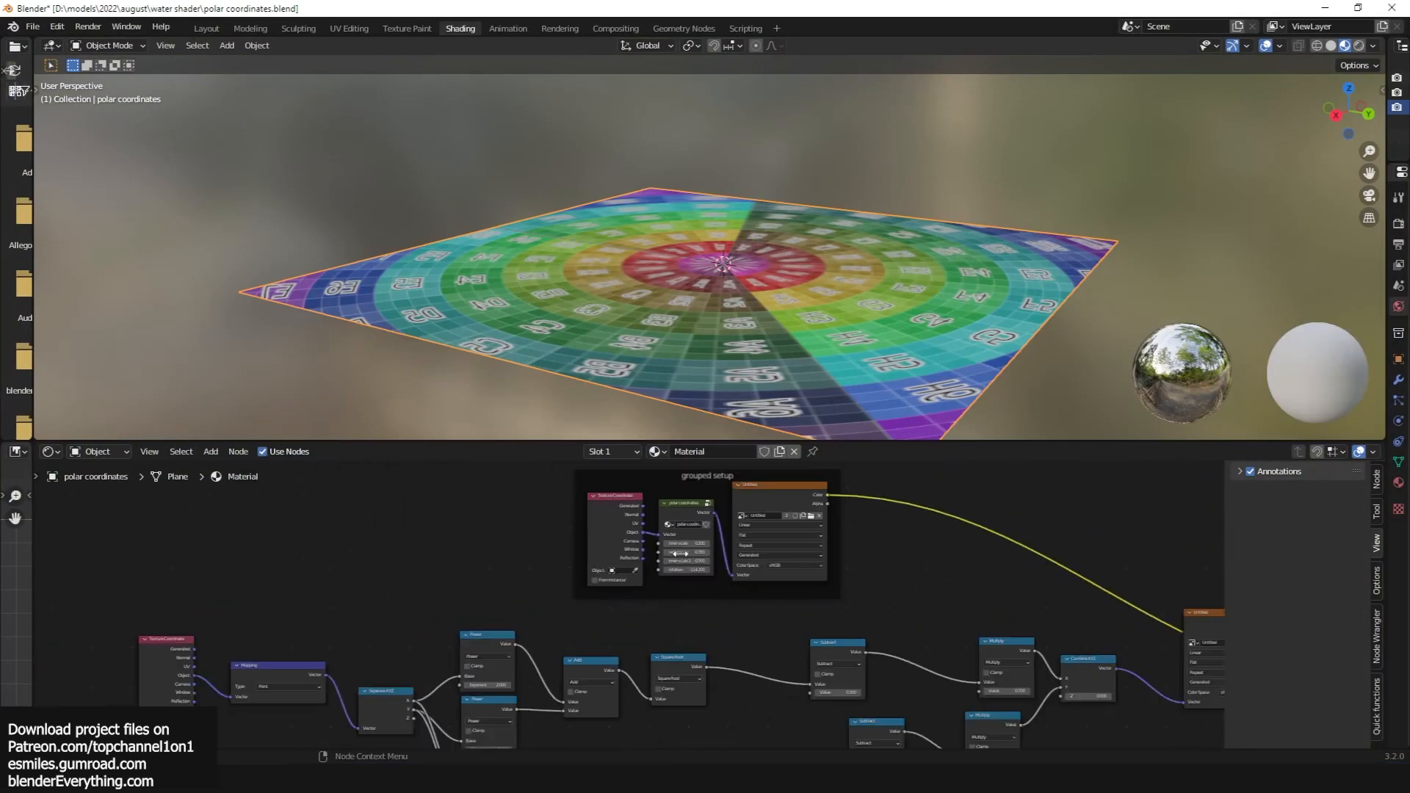
scroll(680, 553, "down", 2)
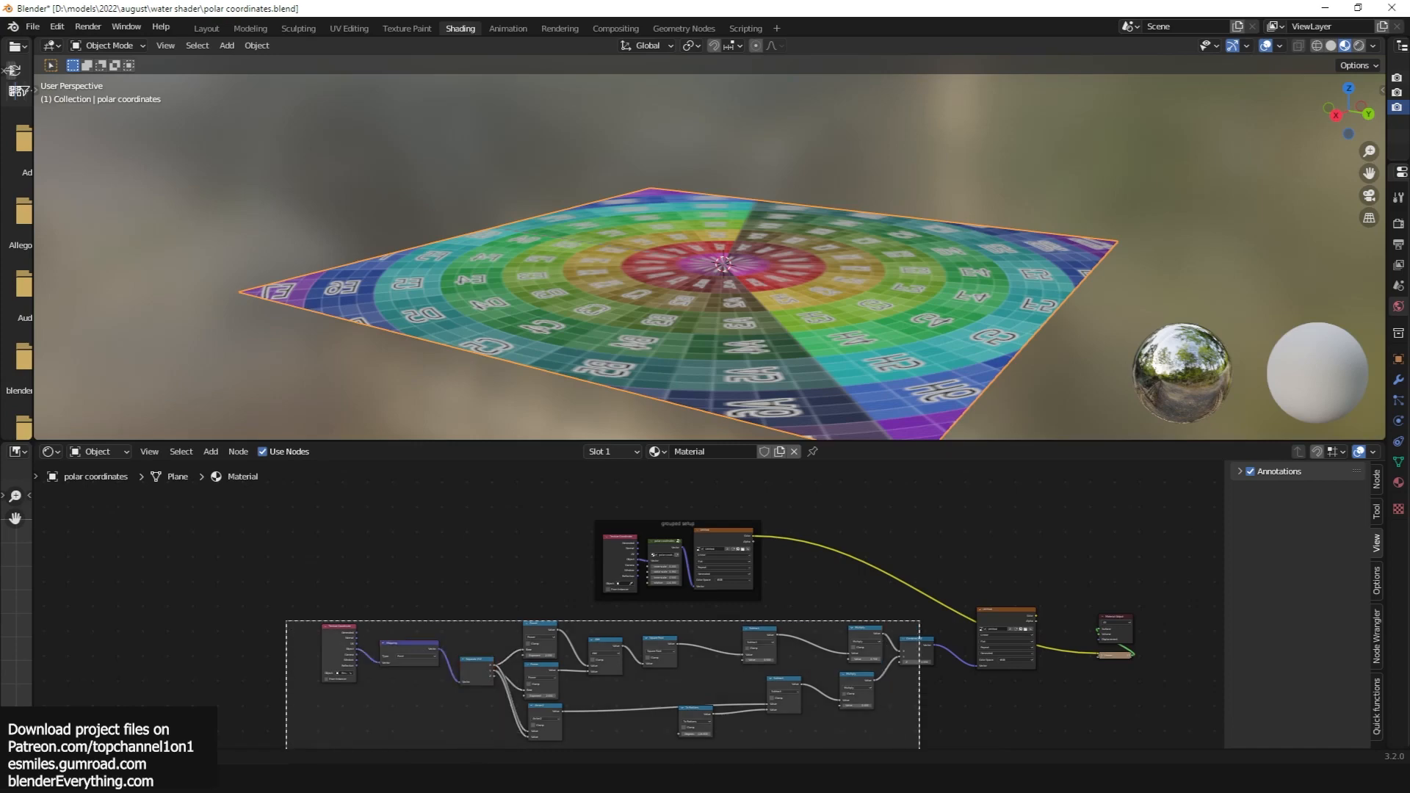
Preview the ungrouped polar coordinates setup's image texture on the plane and inspect it from above
left_click_drag(920, 748, 931, 748)
left_click(1010, 623, "ctrl+shift")
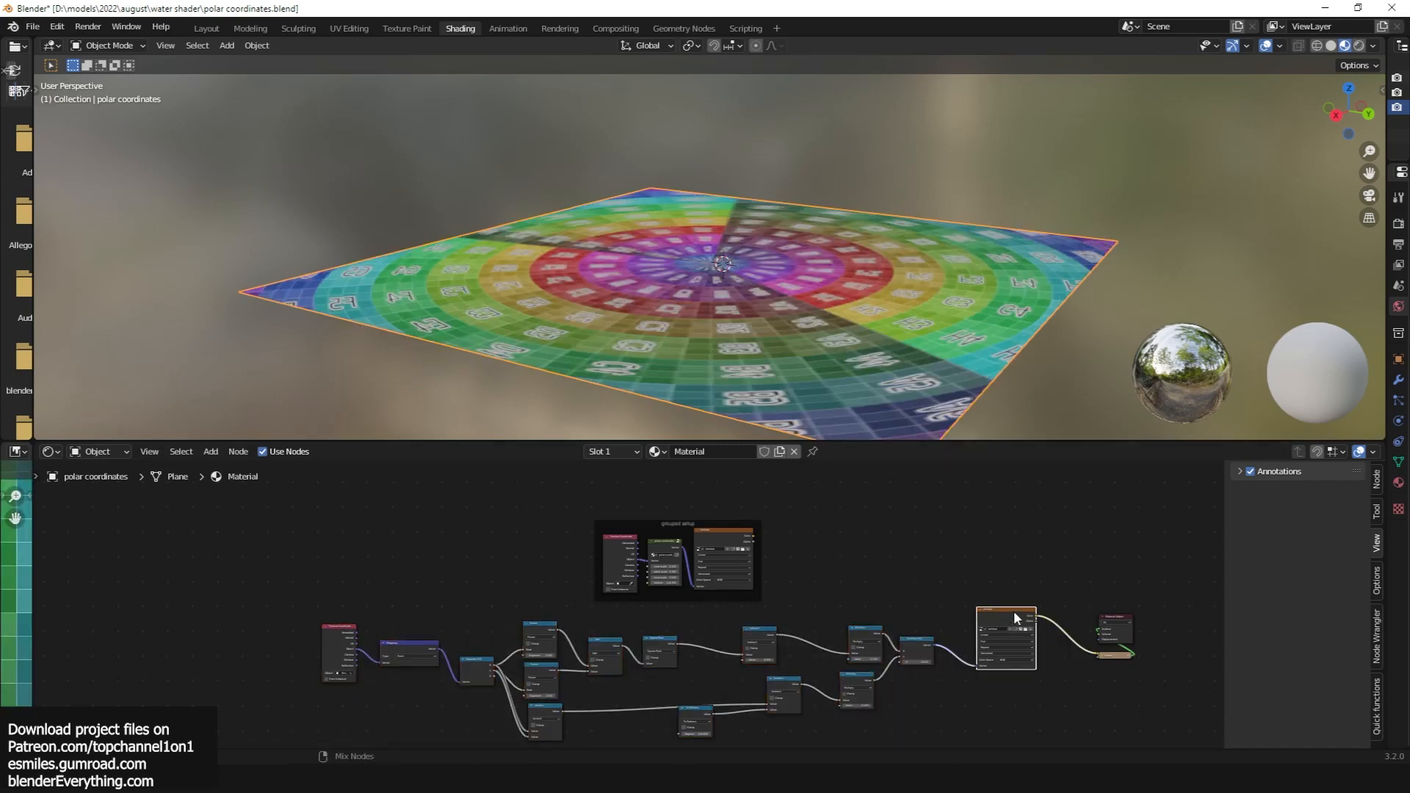
middle_click_drag(927, 411, 881, 331)
scroll(830, 501, "up", 2)
scroll(778, 559, "up", 2)
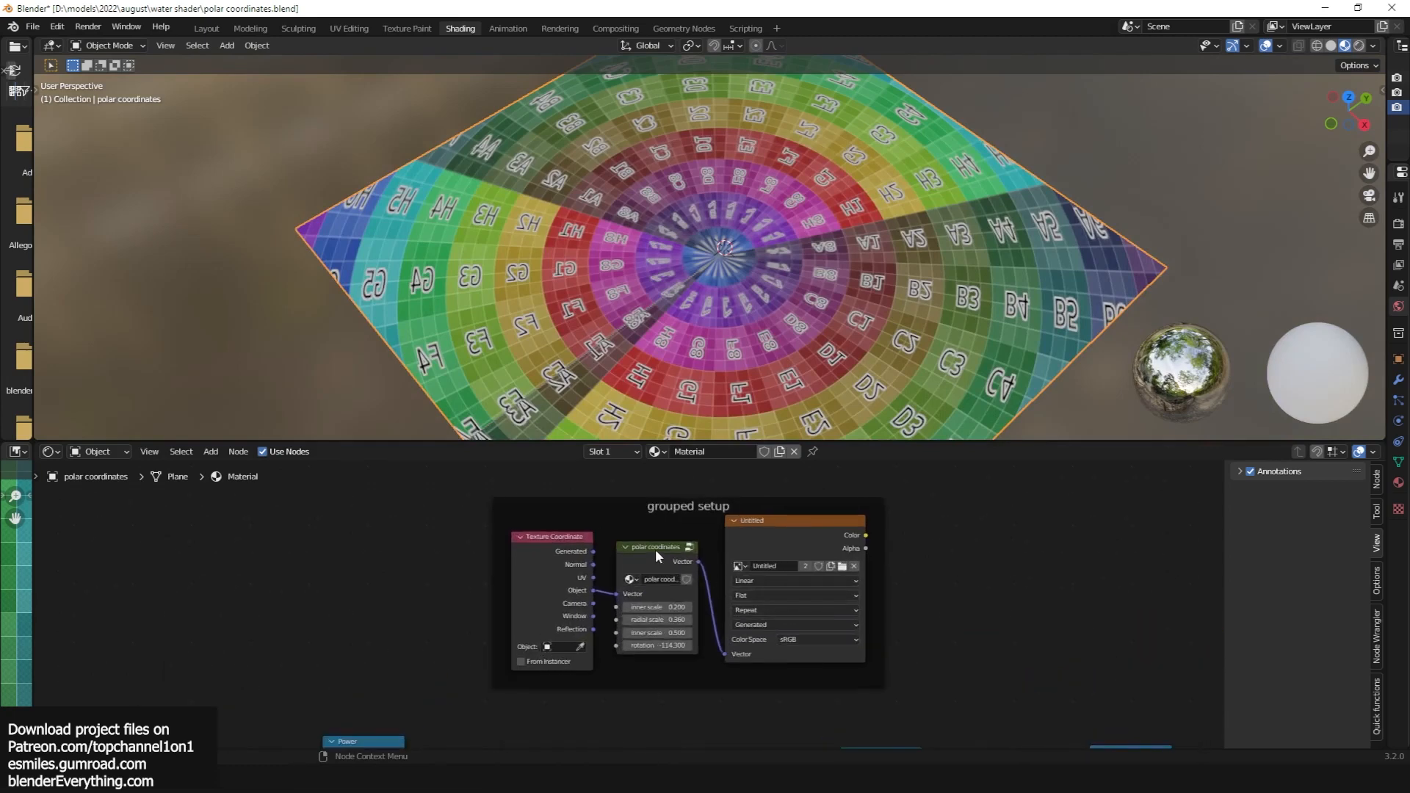
Preview the grouped setup's image texture and set the polar coordinates group's first inner scale to 0.400 and radial scale to 0.640
left_click(813, 521, "ctrl+shift")
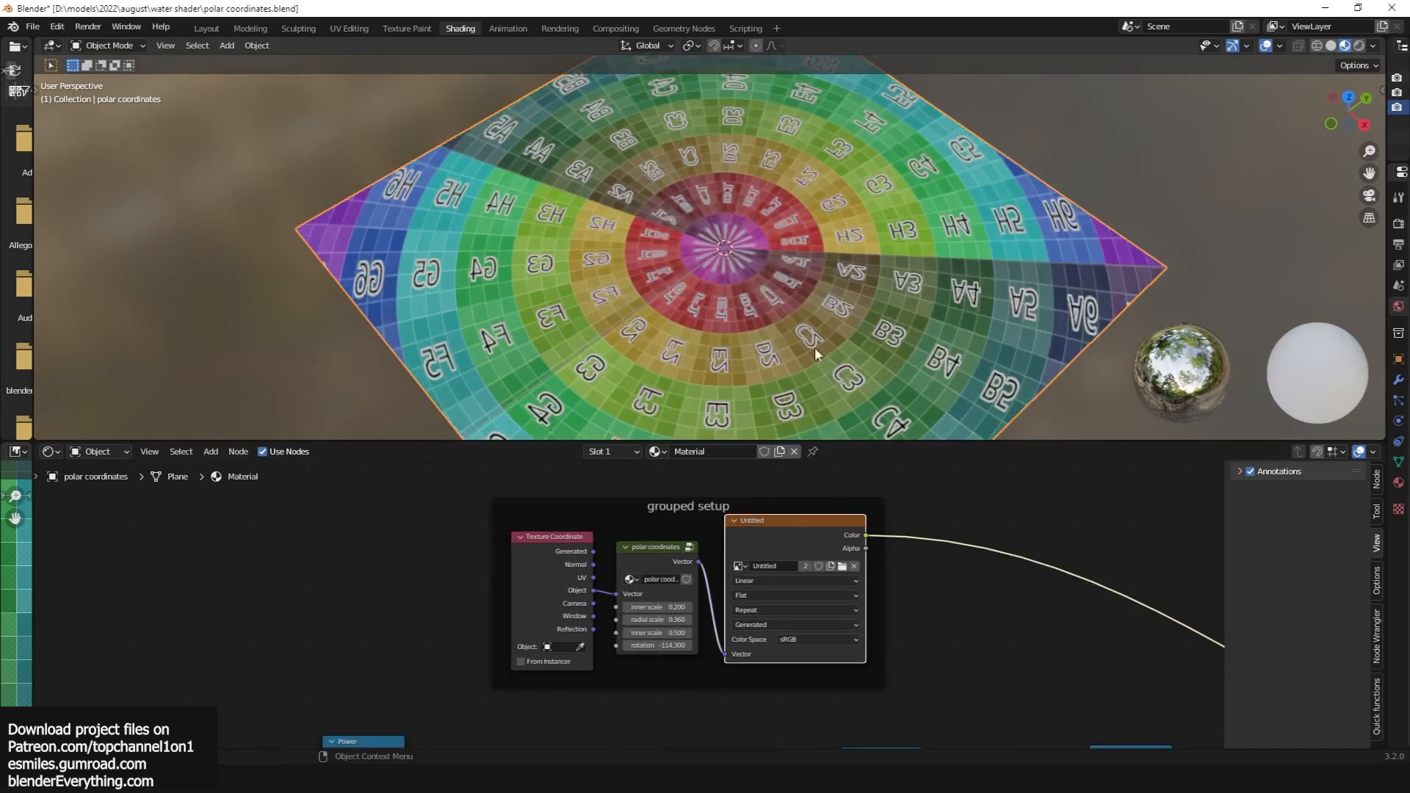
scroll(778, 545, "up", 6)
left_click_drag(716, 611, 784, 694)
Undo the rotation change on the polar coordinates group node and deselect the image texture node
key("ctrl+z")
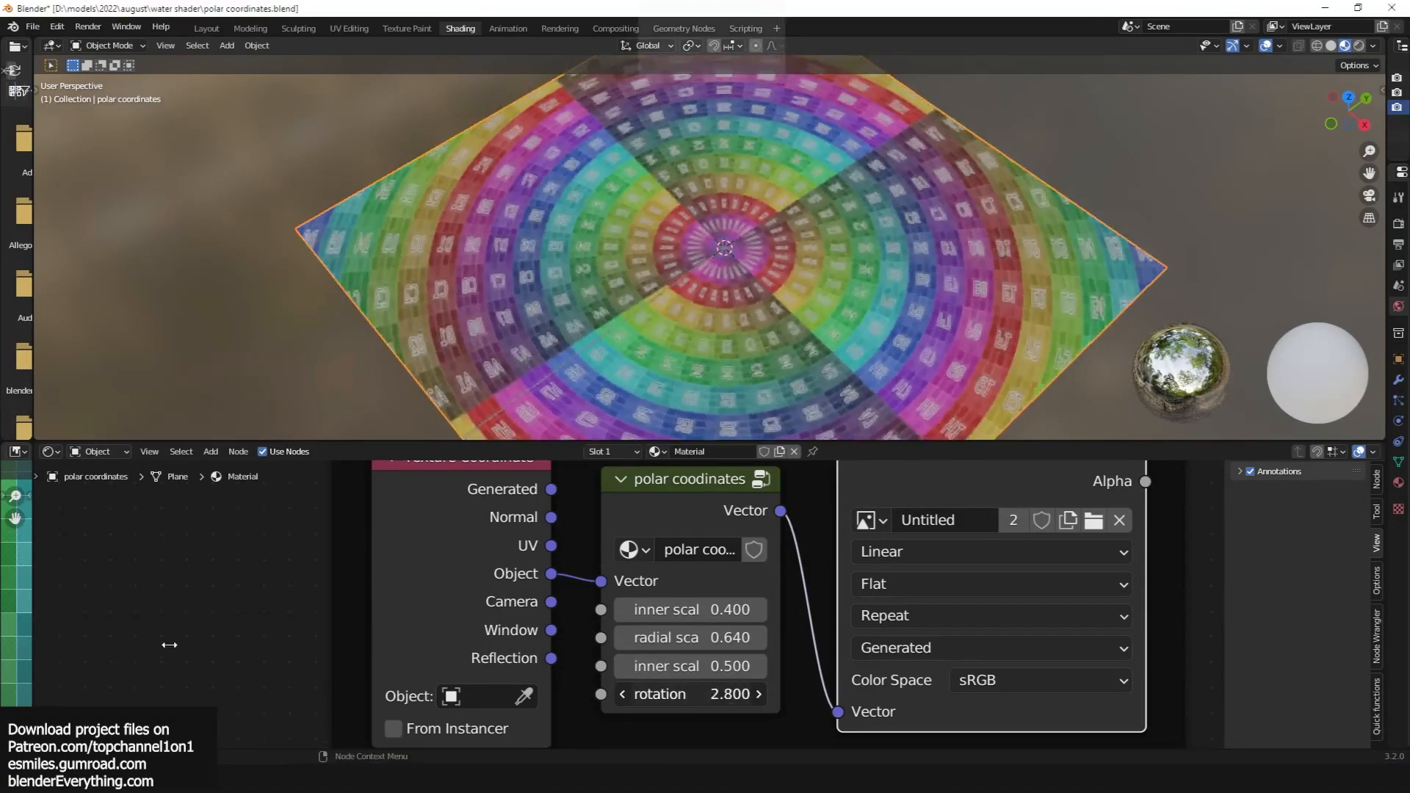
key("ctrl+z")
scroll(861, 642, "down", 4)
middle_click_drag(1019, 616, 970, 643)
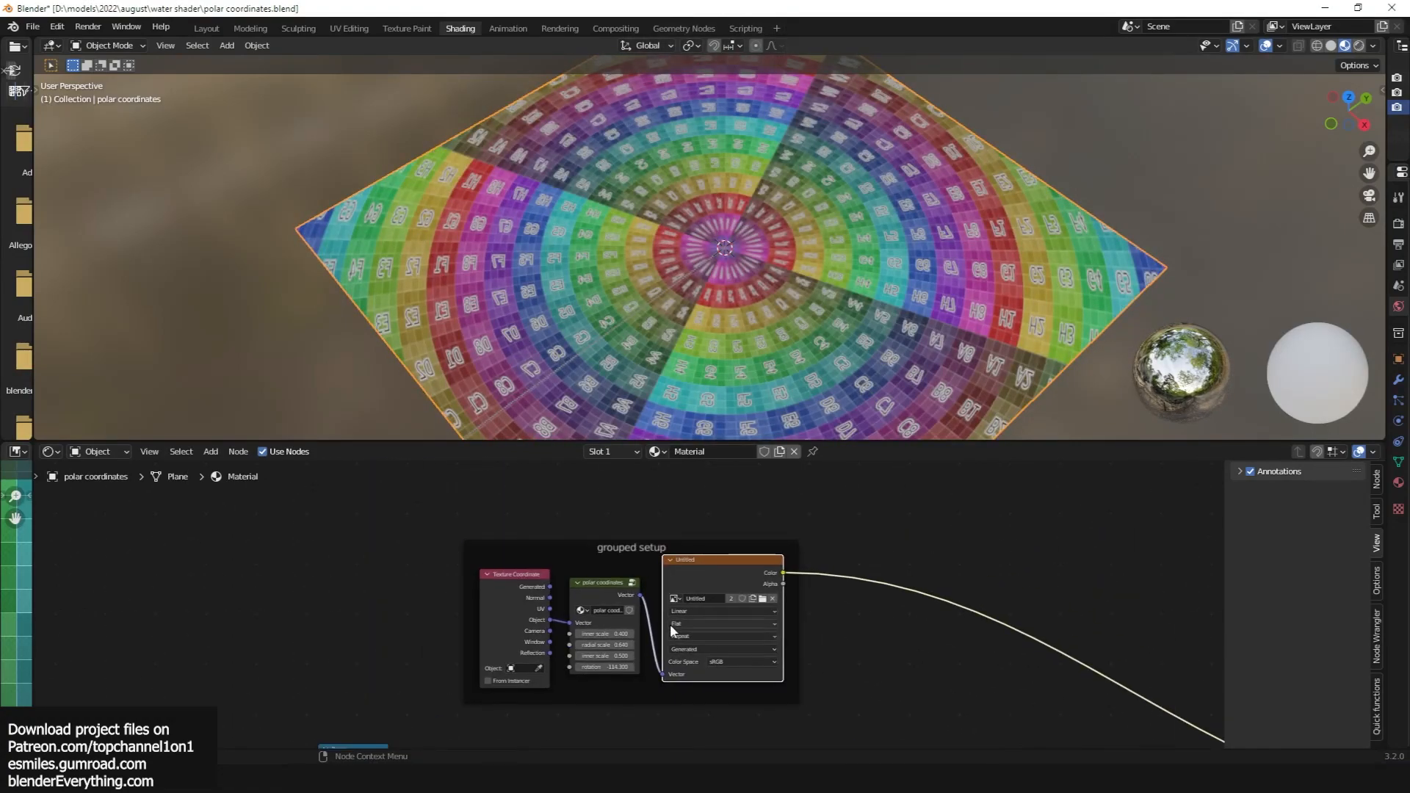
middle_click_drag(705, 573, 685, 610)
left_click(787, 527)
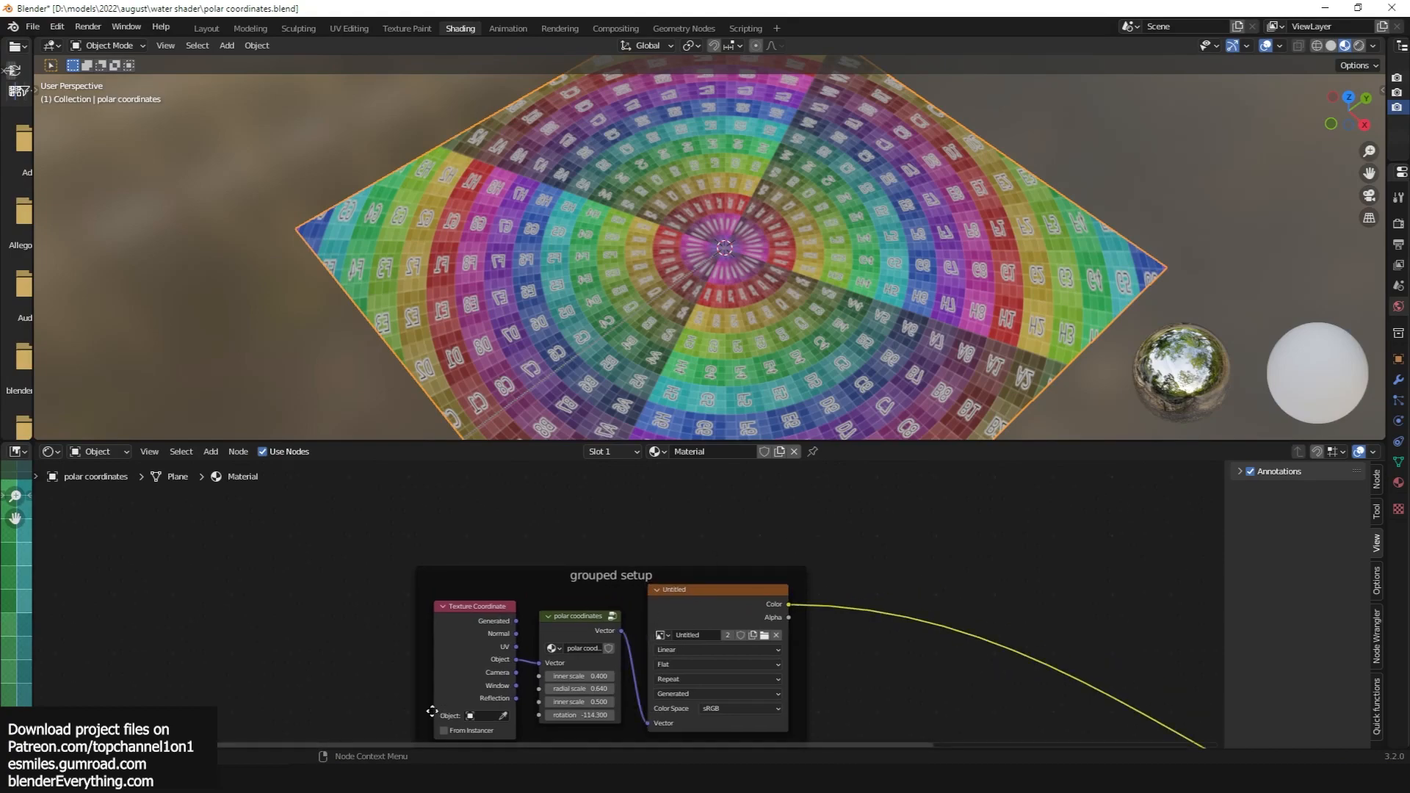
Switch to the browser, look at the Blender Math Series Part 2 video page and return to the post's node setup and links
left_click(434, 742)
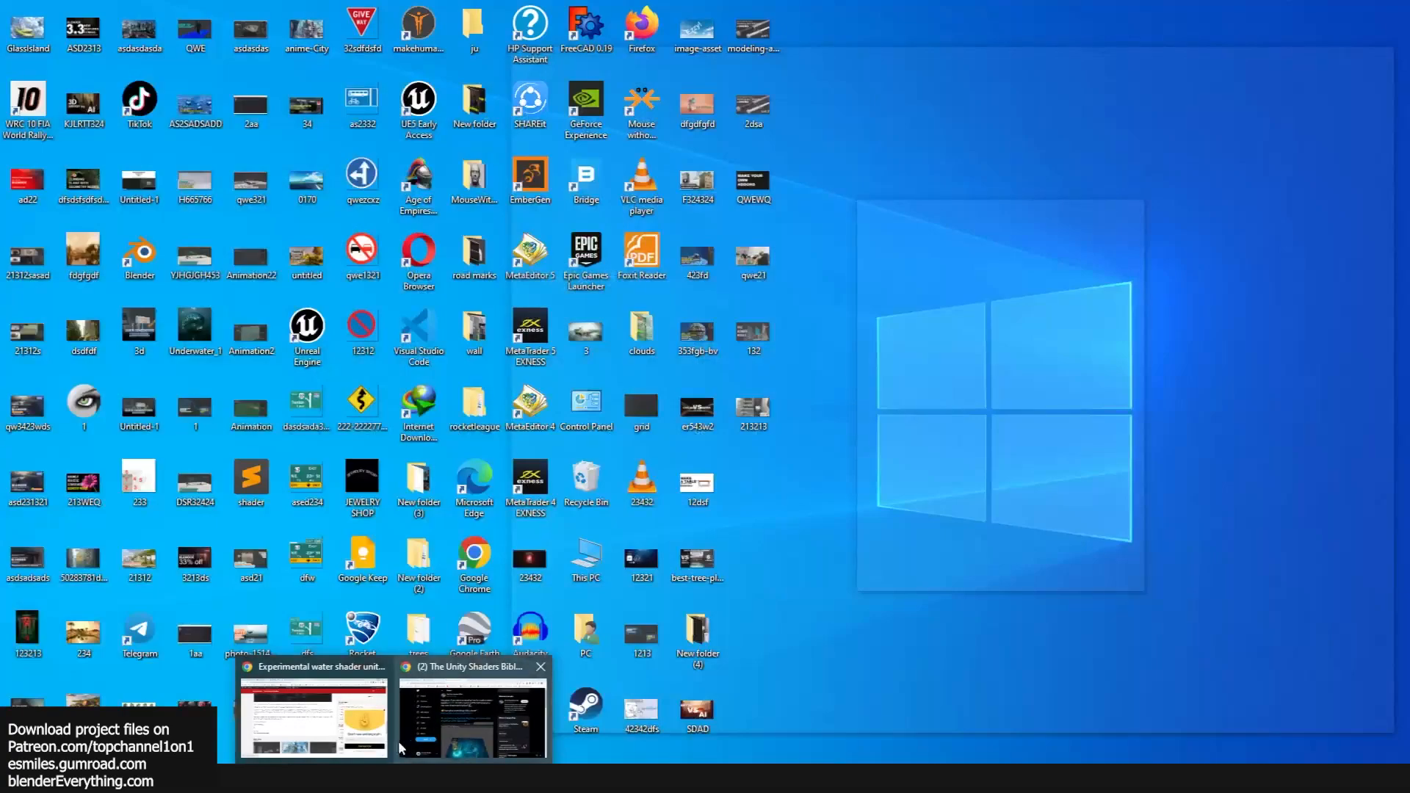
left_click(988, 17)
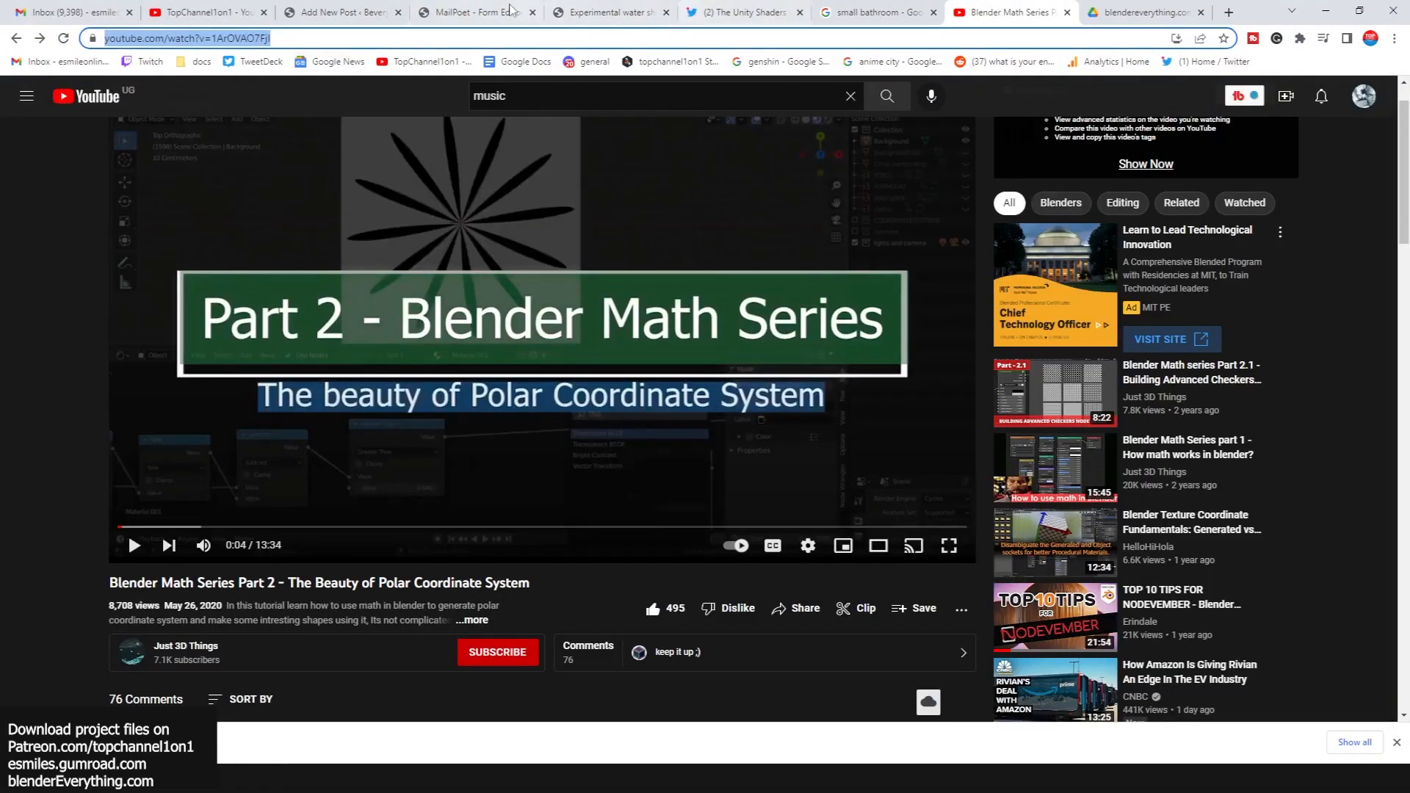
left_click(606, 12)
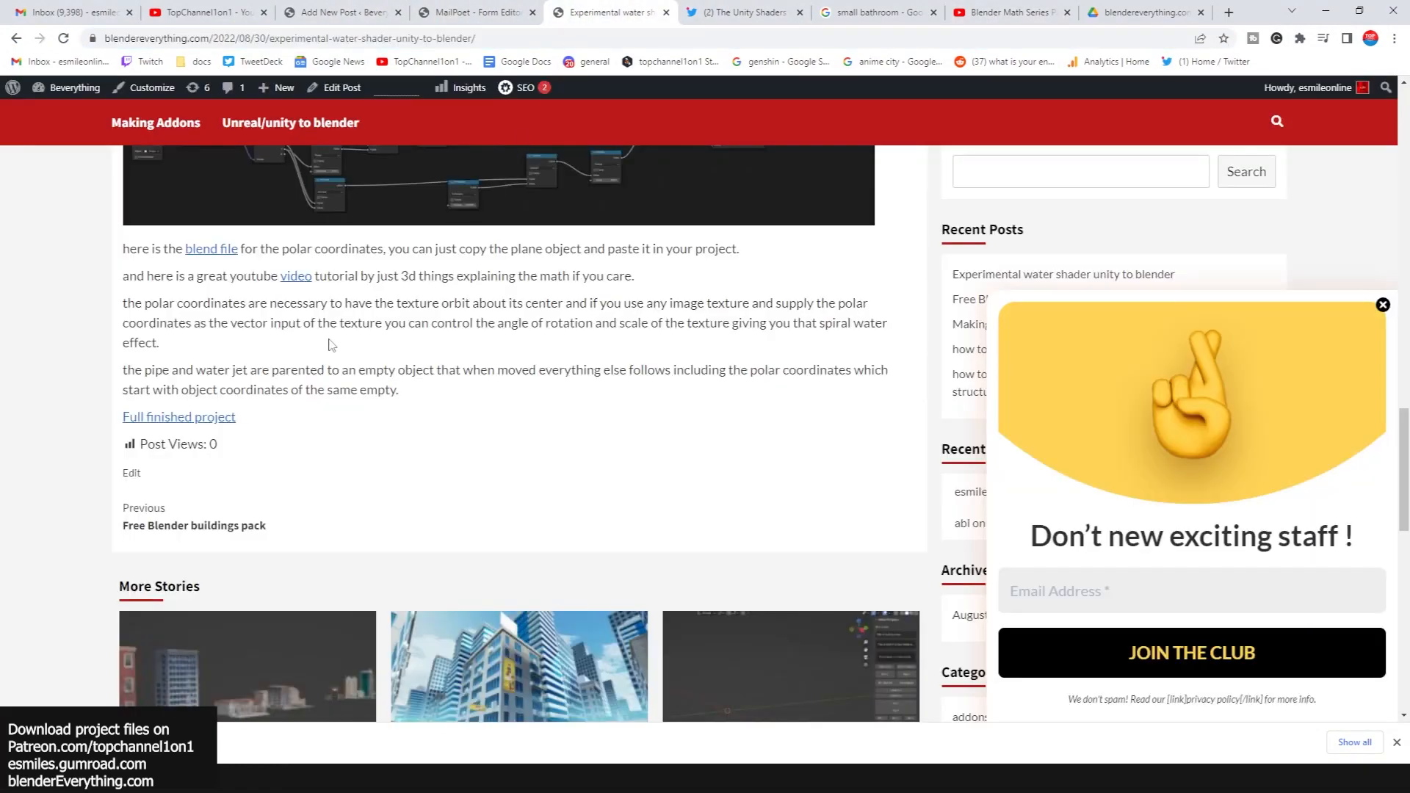
scroll(247, 456, "up", 3)
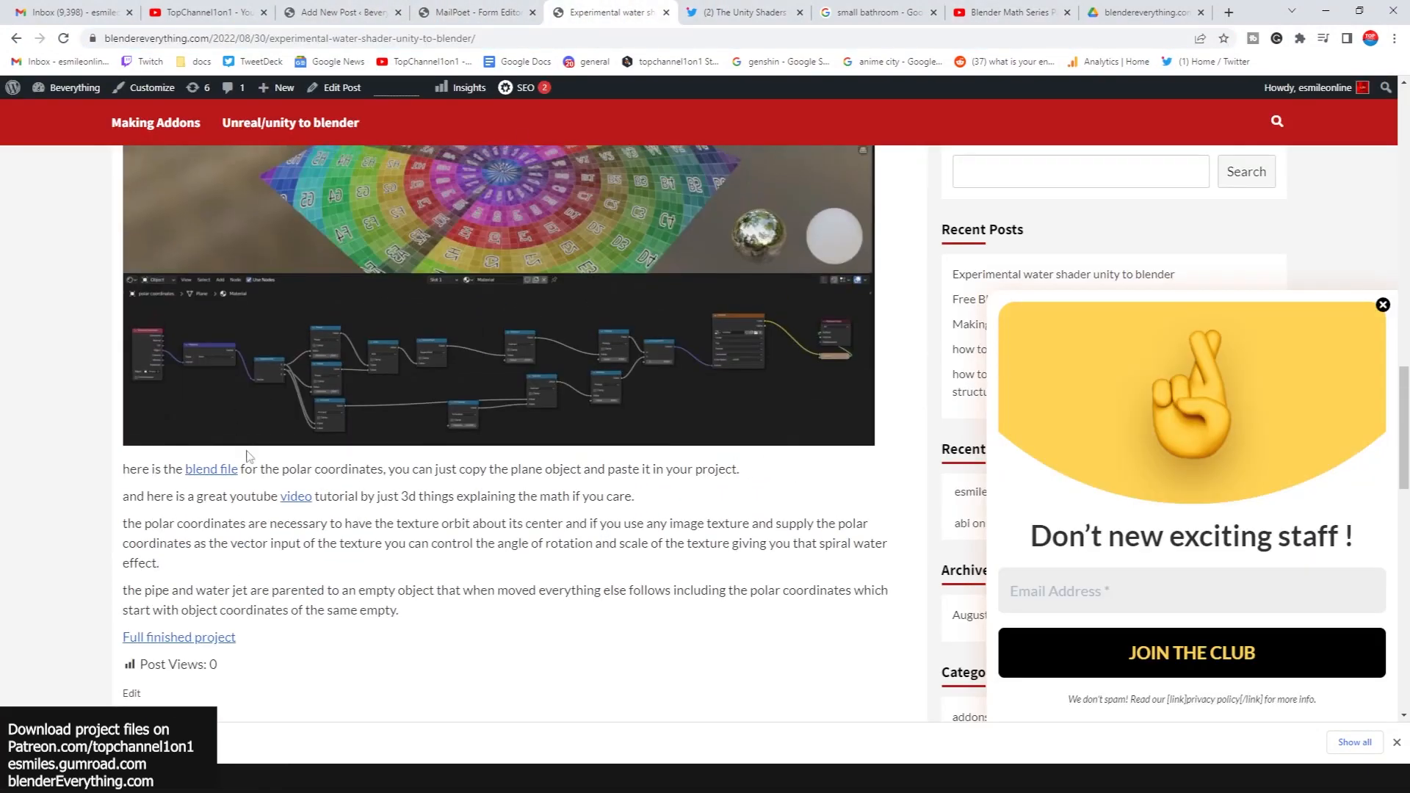
View the opening of the Blender Math Series Part 2 video about the polar coordinate system in the browser
left_click(1009, 9)
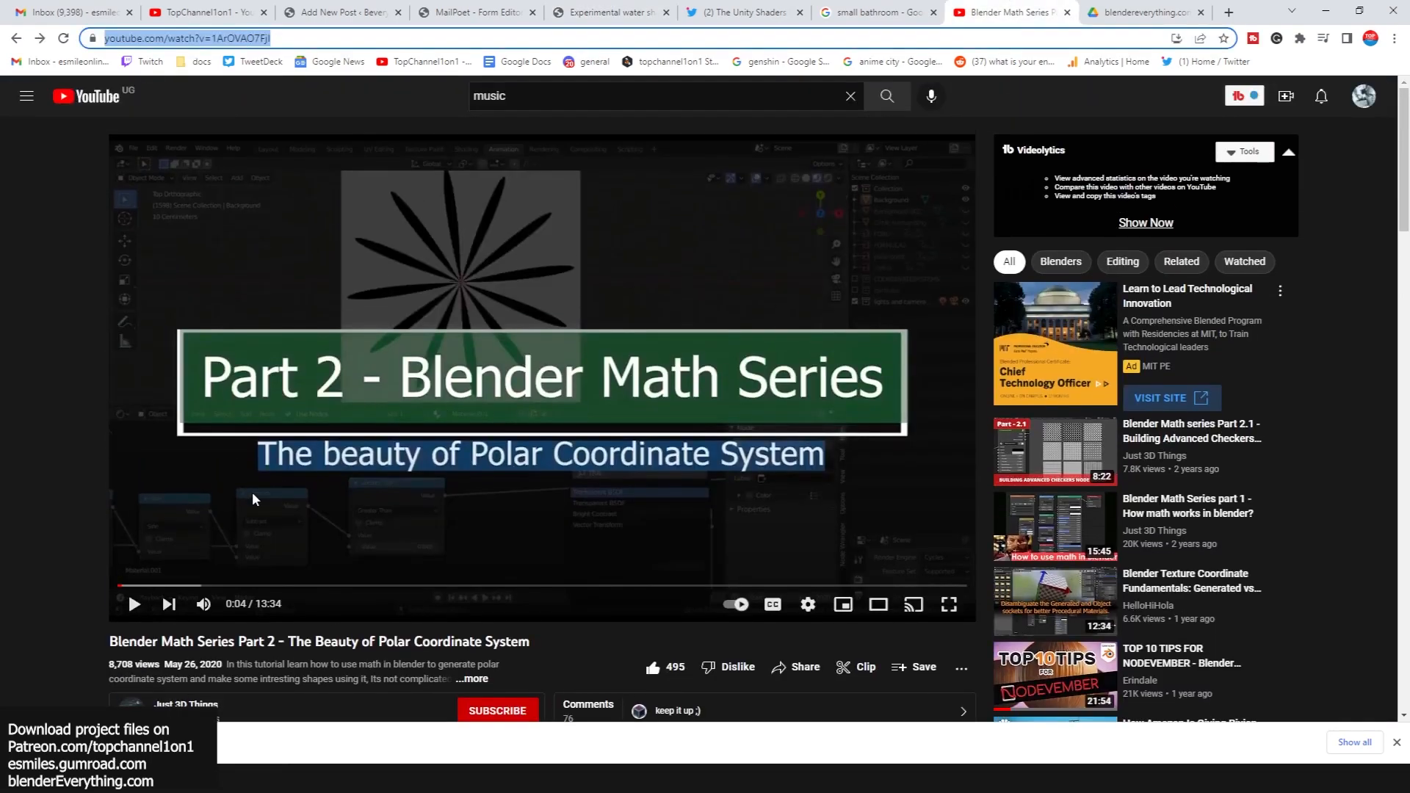
left_click(252, 500)
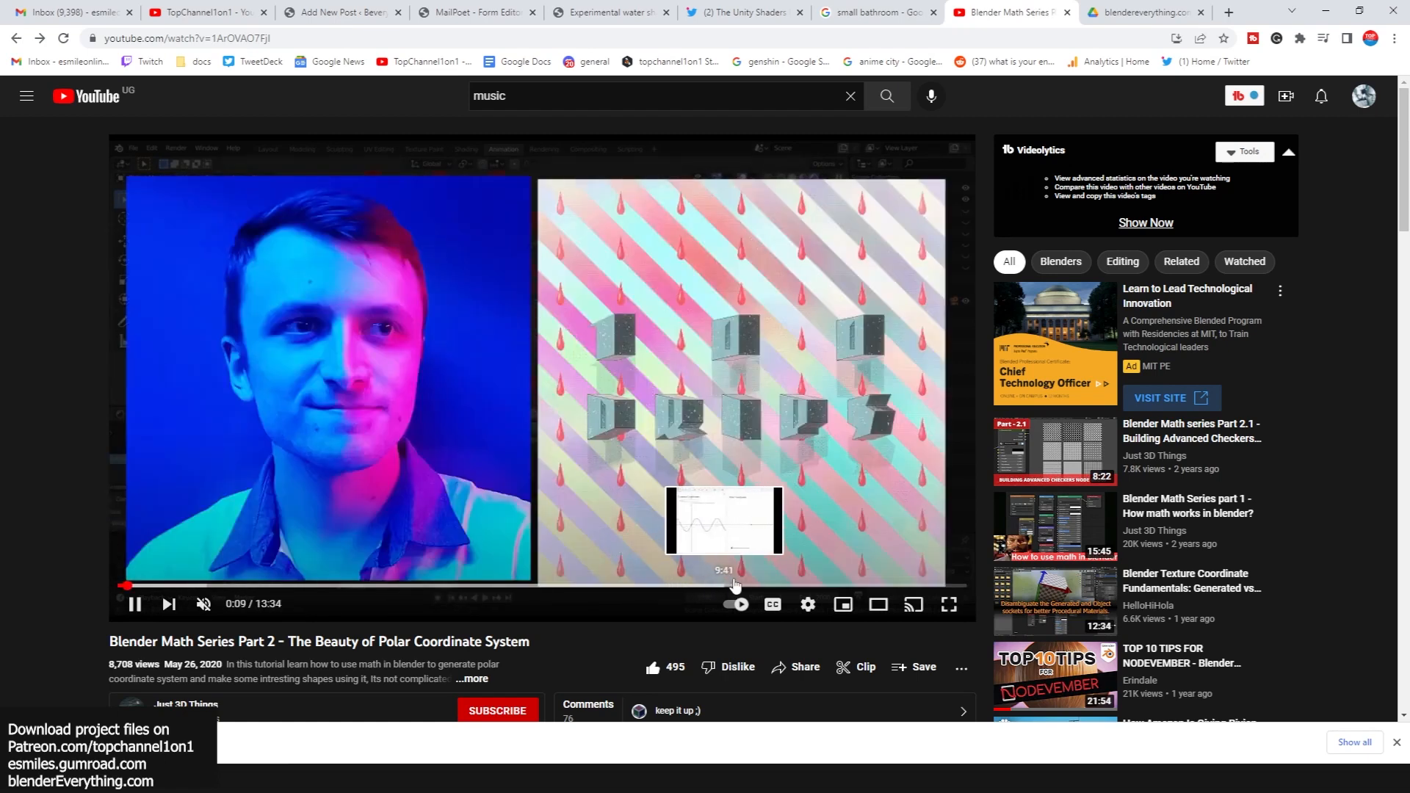
left_click(804, 374)
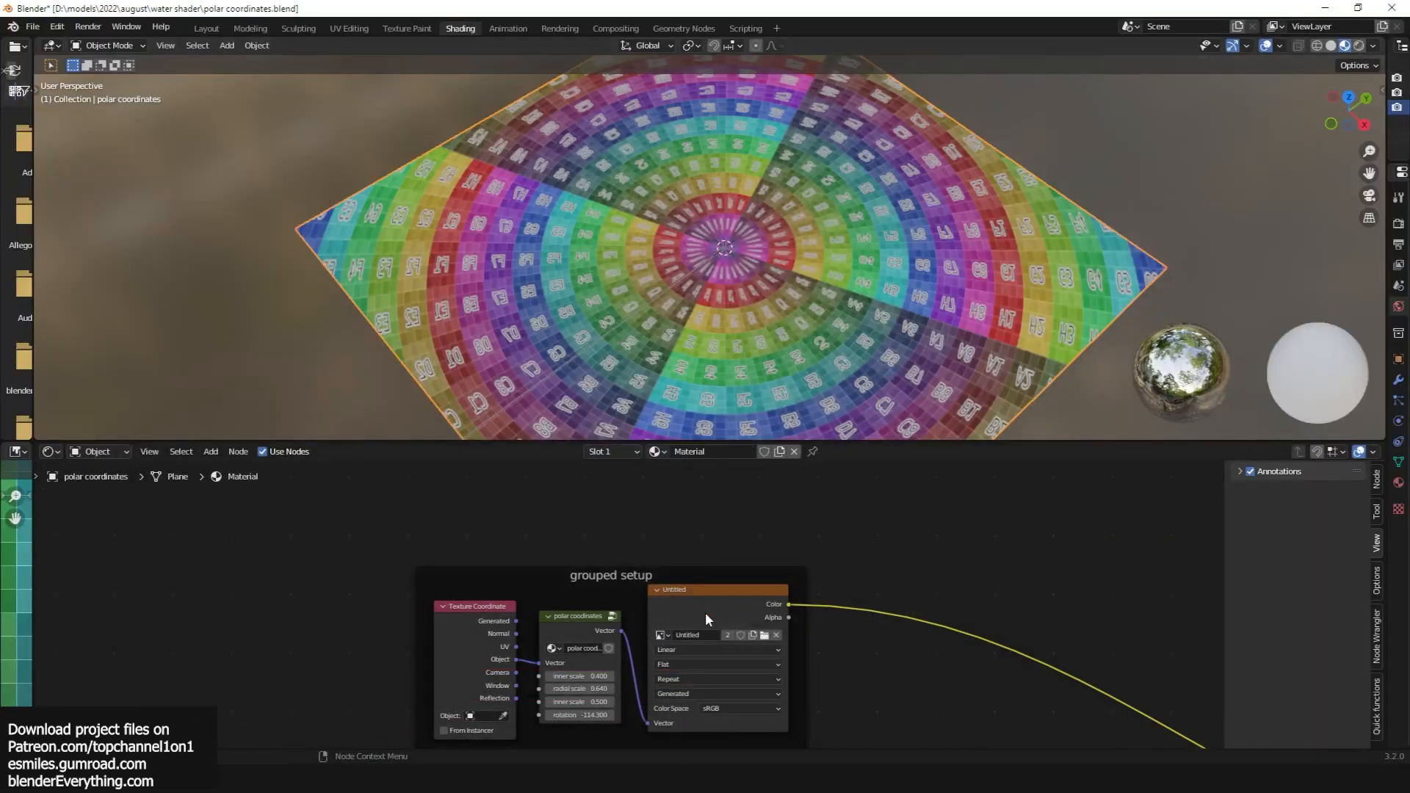
scroll(706, 614, "up", 6)
middle_click_drag(706, 614, 825, 541)
scroll(948, 500, "down", 7)
middle_click_drag(948, 500, 667, 574)
scroll(676, 586, "down", 7)
scroll(655, 587, "up", 5)
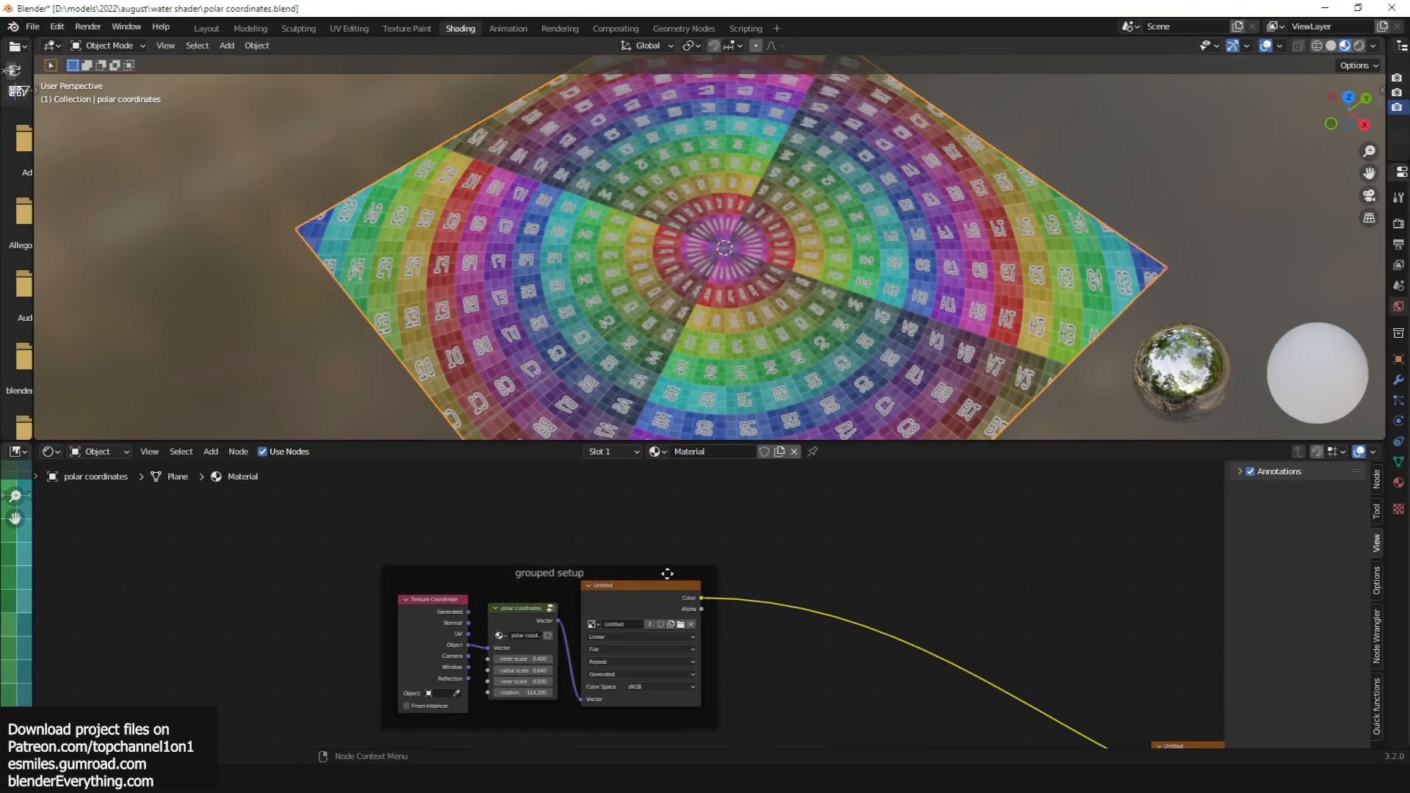
left_click(681, 625)
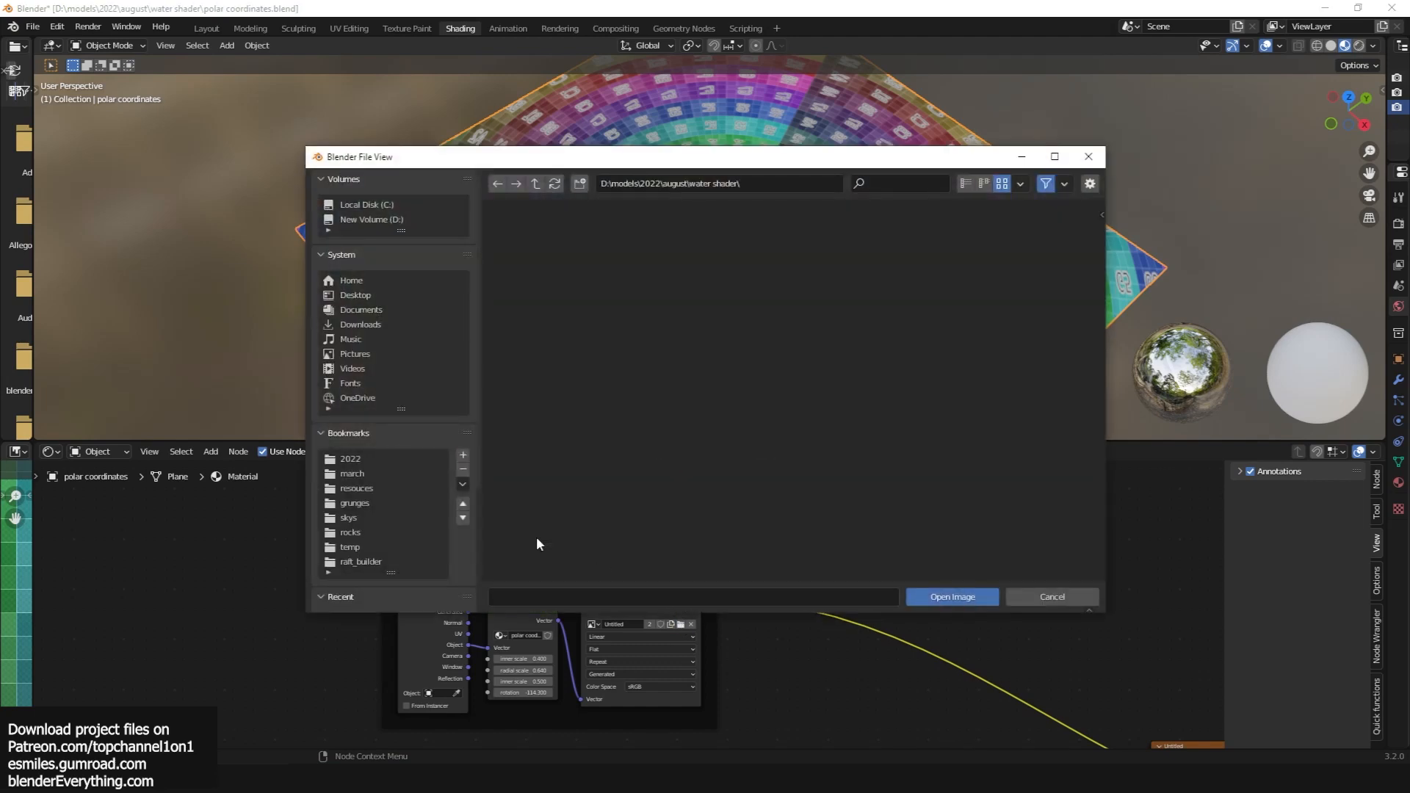
left_click(1040, 595)
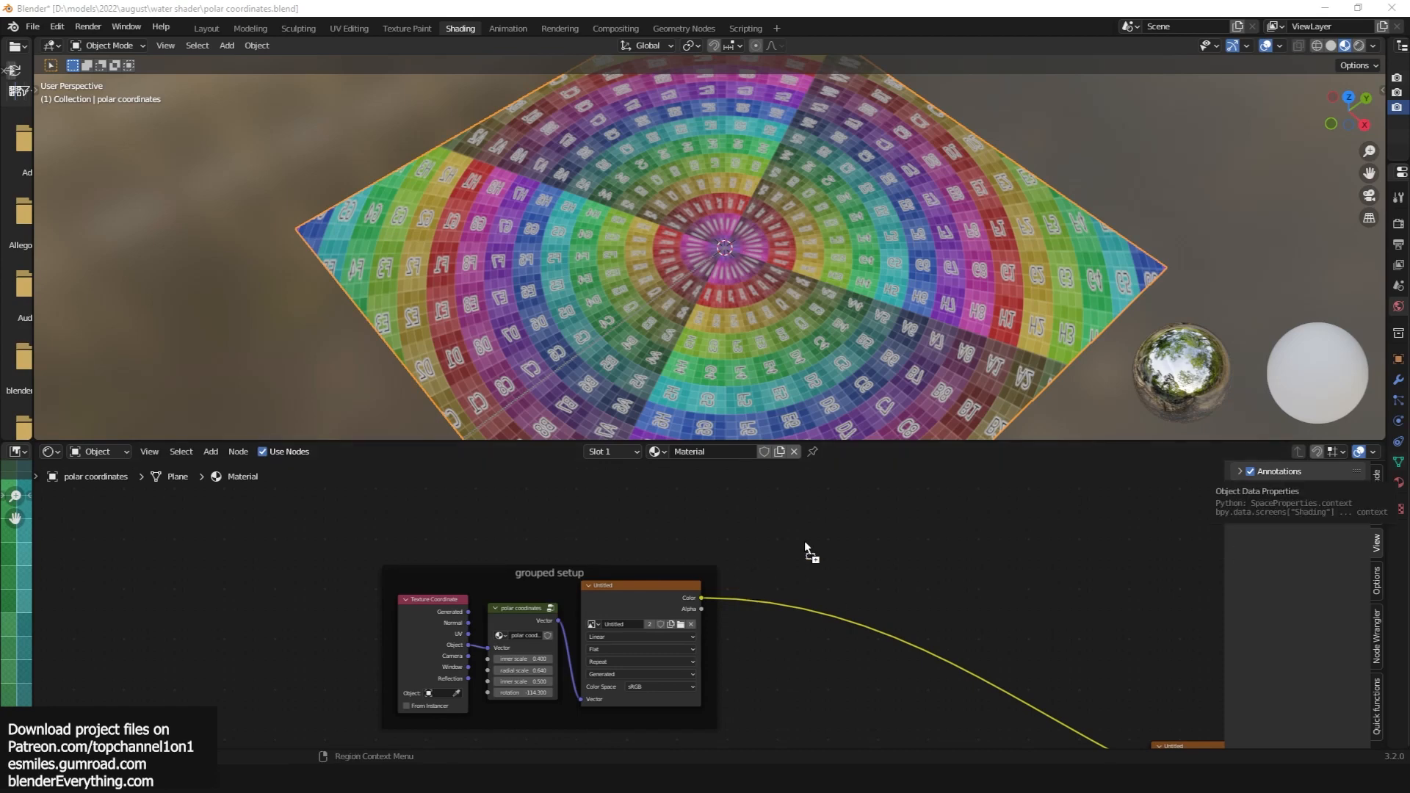
Bring the water caustics image in as a texture node, preview it and connect the polar coordinates group's vector output to it
left_click(965, 515, "ctrl+shift")
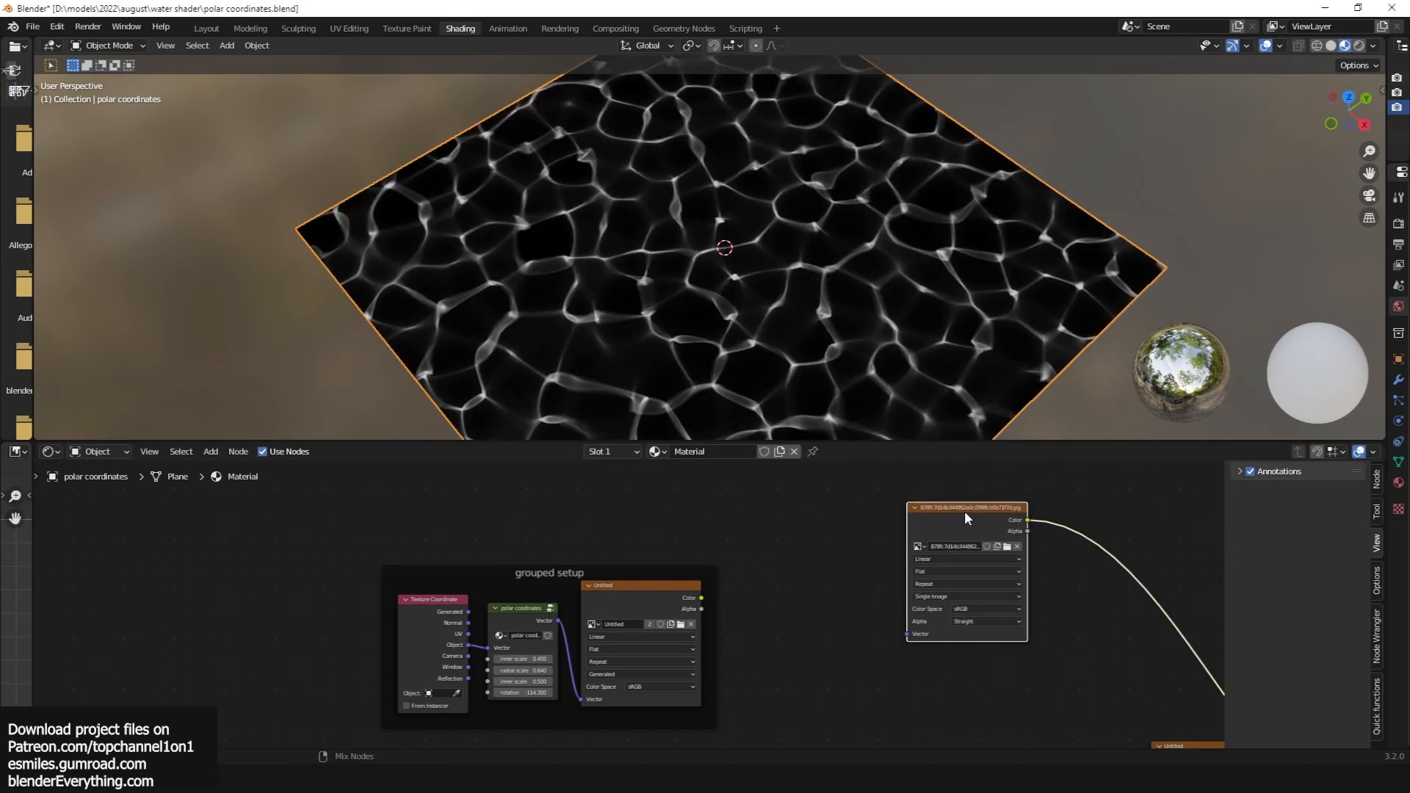
left_click_drag(553, 620, 912, 633)
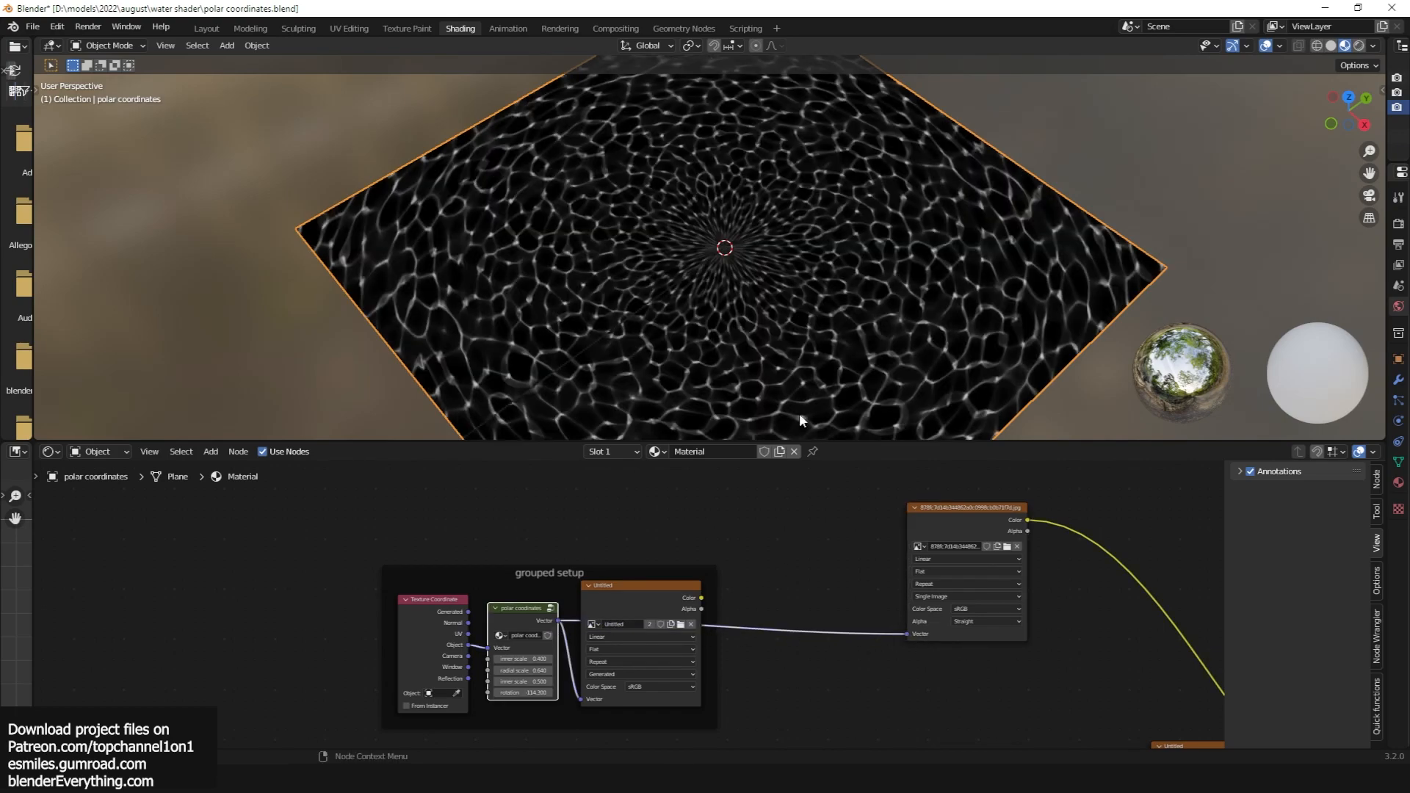
scroll(800, 382, "up", 1)
middle_click_drag(800, 353, 712, 268)
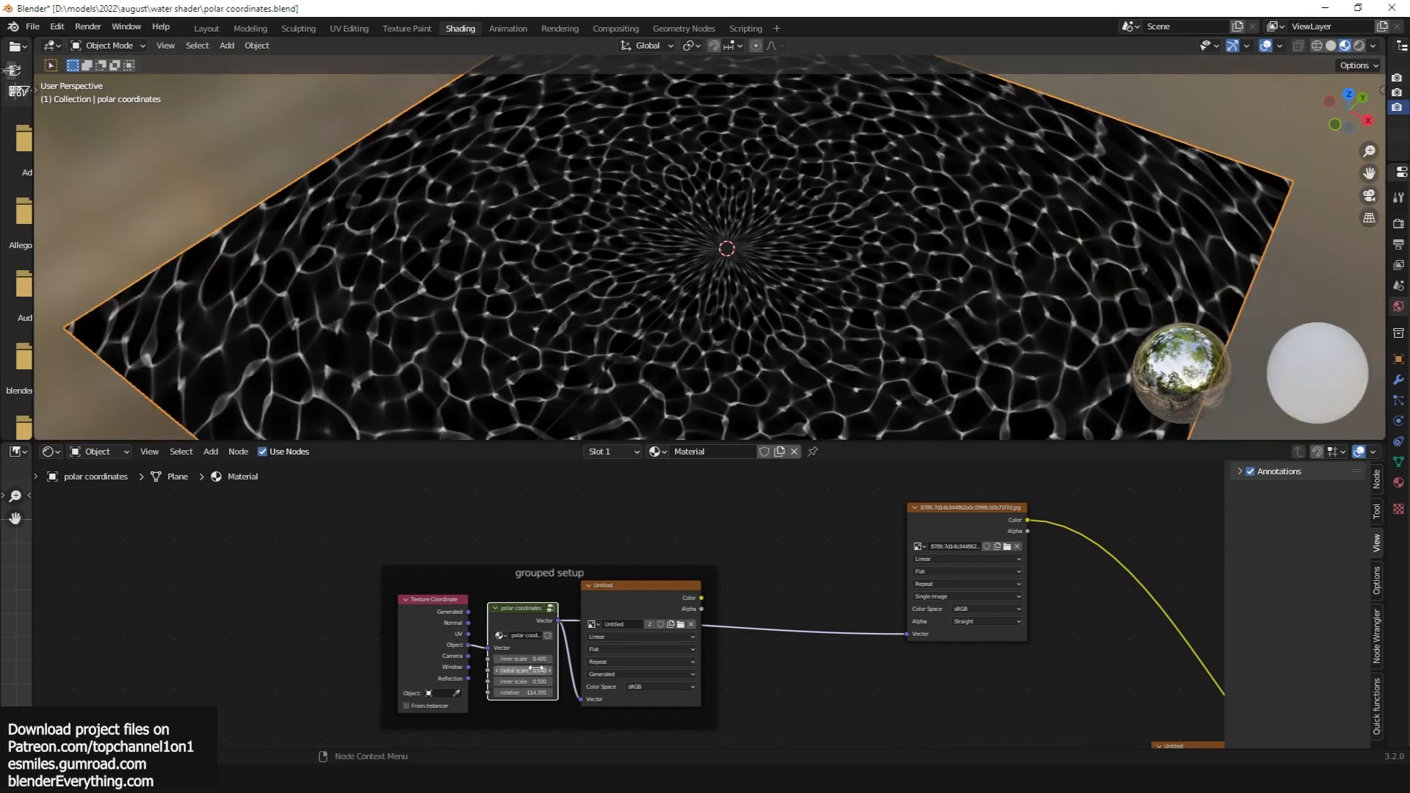
Set the polar coordinates group's first inner scale to 0.110, radial scale to 0.660, second inner scale to -0.380 and rotation to -100.700
scroll(520, 686, "up", 1)
left_click_drag(523, 658, 603, 702)
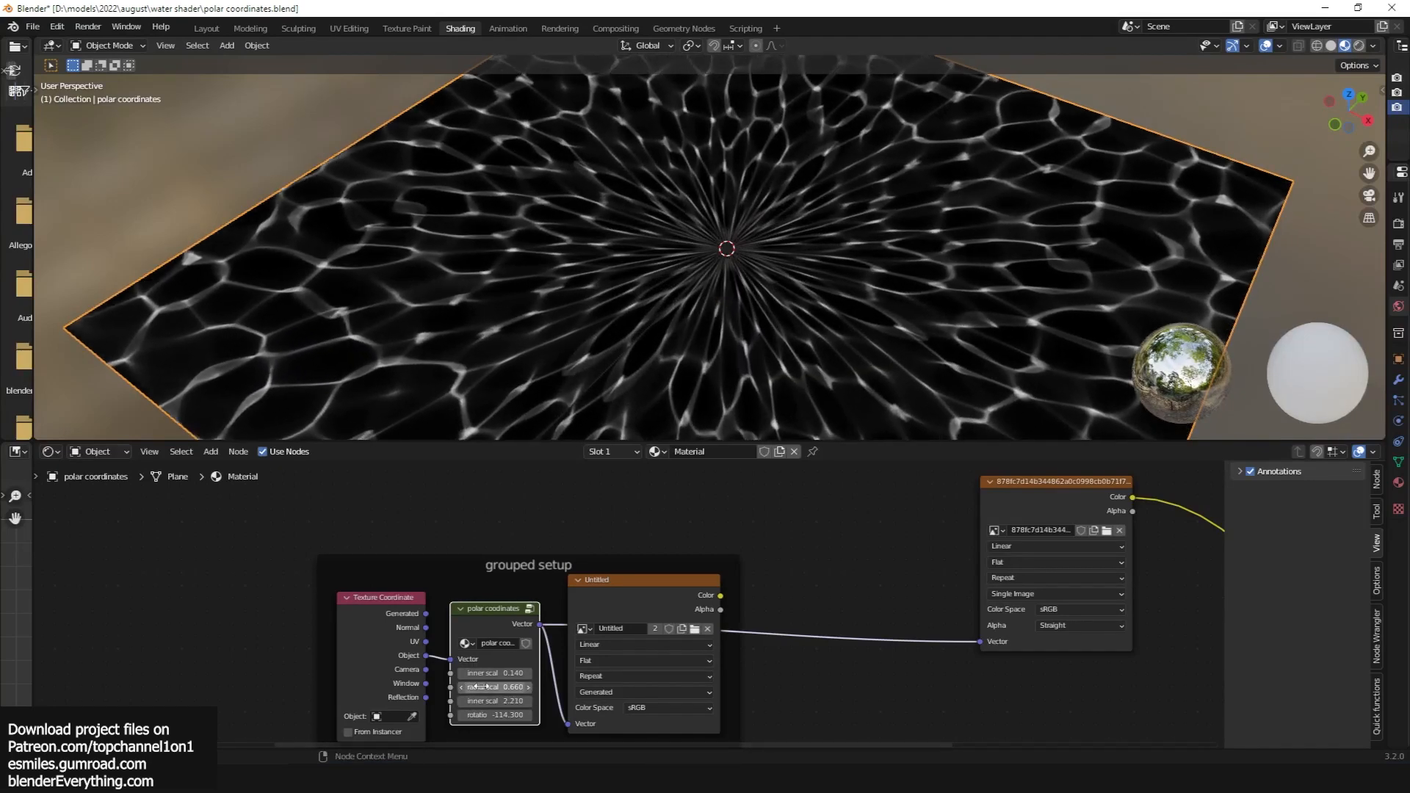
left_click_drag(494, 674, 569, 673)
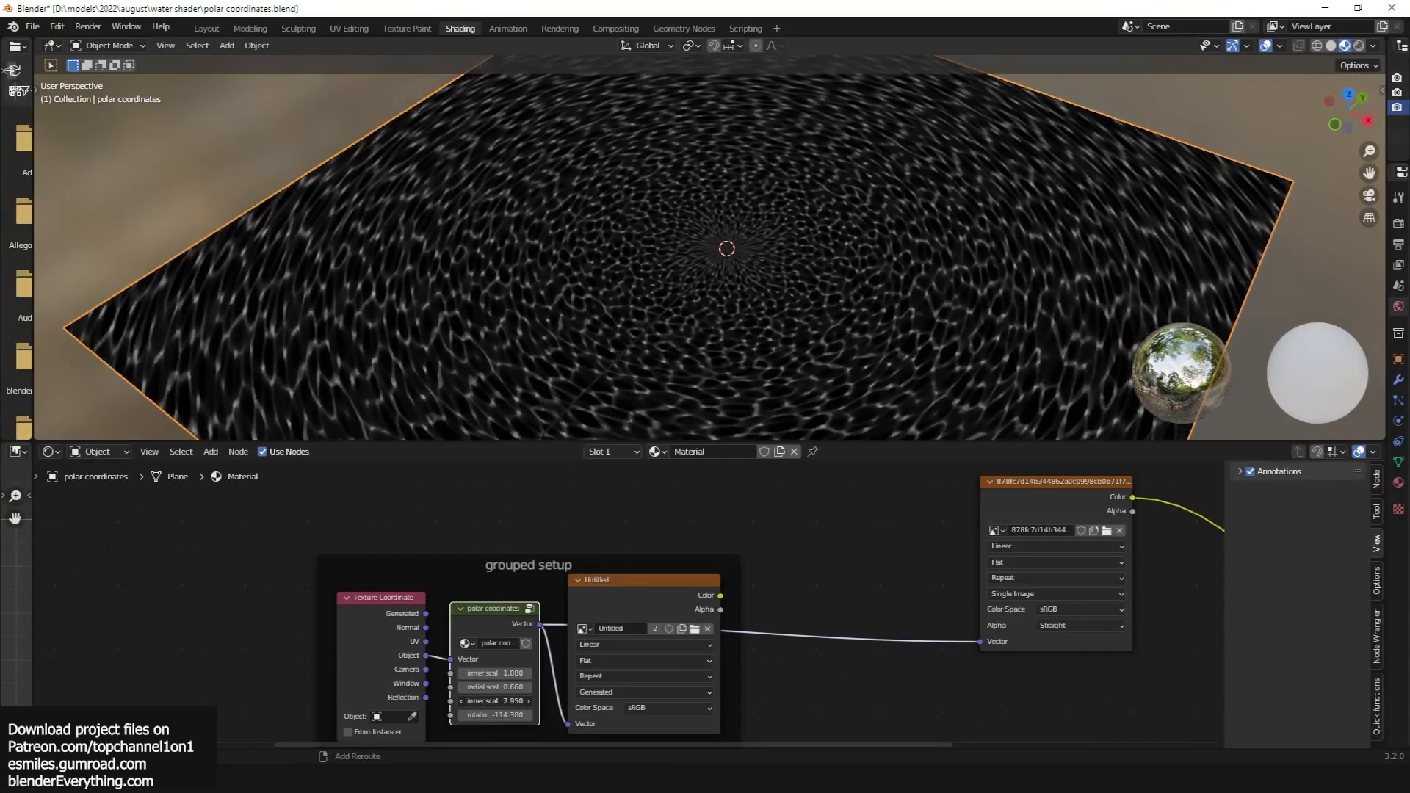
left_click_drag(496, 701, 319, 700)
left_click_drag(496, 673, 425, 673)
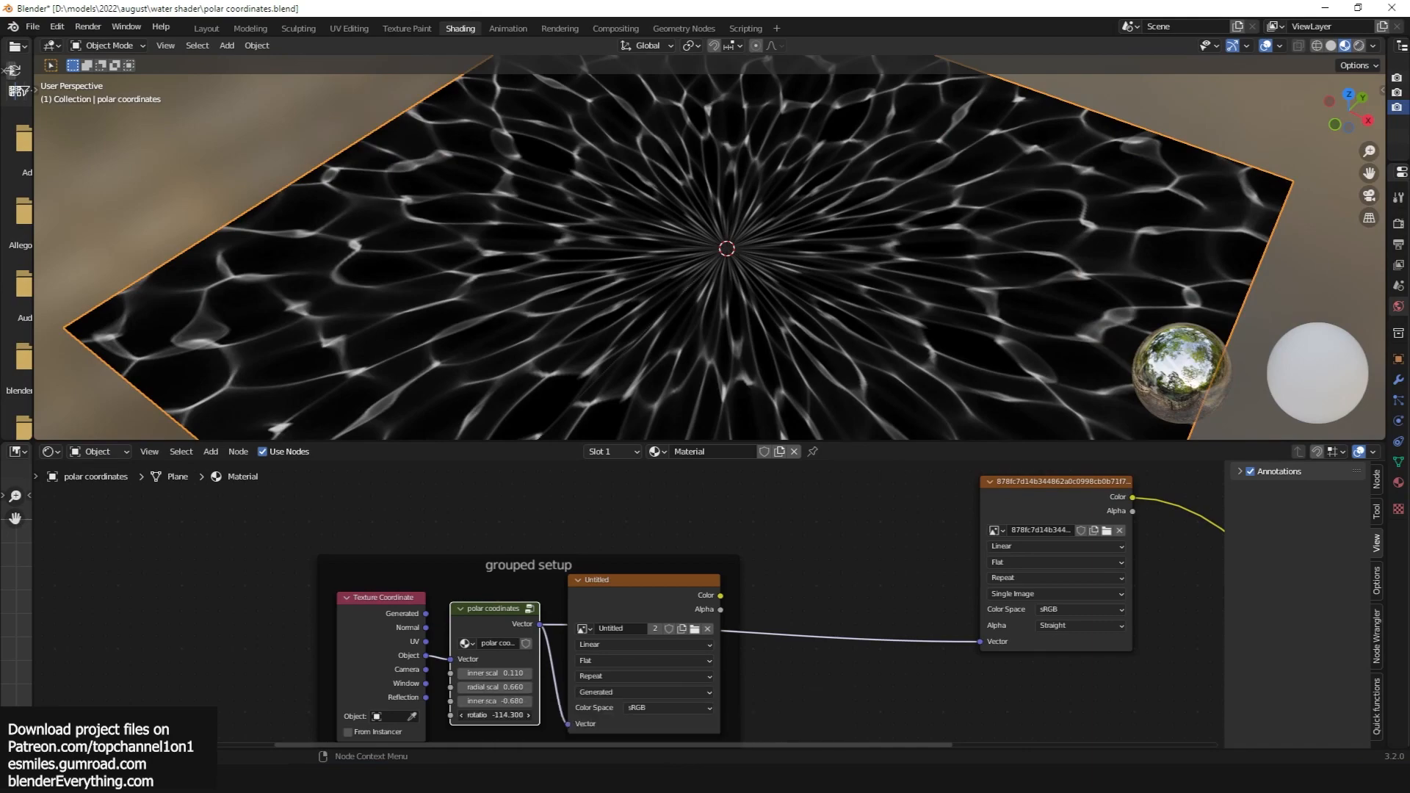
left_click_drag(496, 715, 525, 688)
Move the caustics image texture node upward to free space beside the grouped setup
scroll(730, 641, "down", 3)
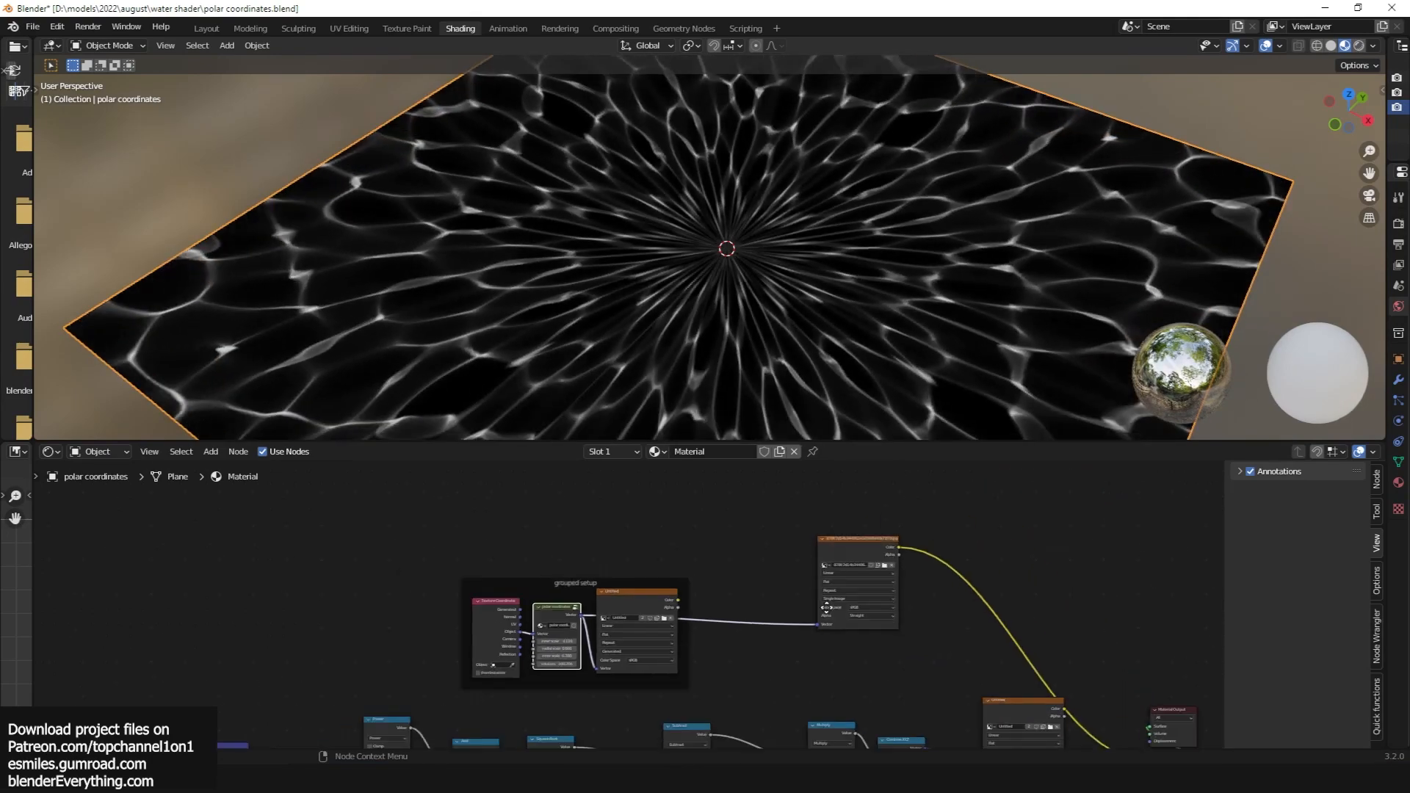
middle_click_drag(827, 608, 778, 620)
left_click_drag(813, 553, 786, 464)
scroll(801, 573, "up", 1)
scroll(805, 593, "down", 1)
Add a Noise Texture node to the free space beside the grouped setup and preview it on the plane
key("shift+a")
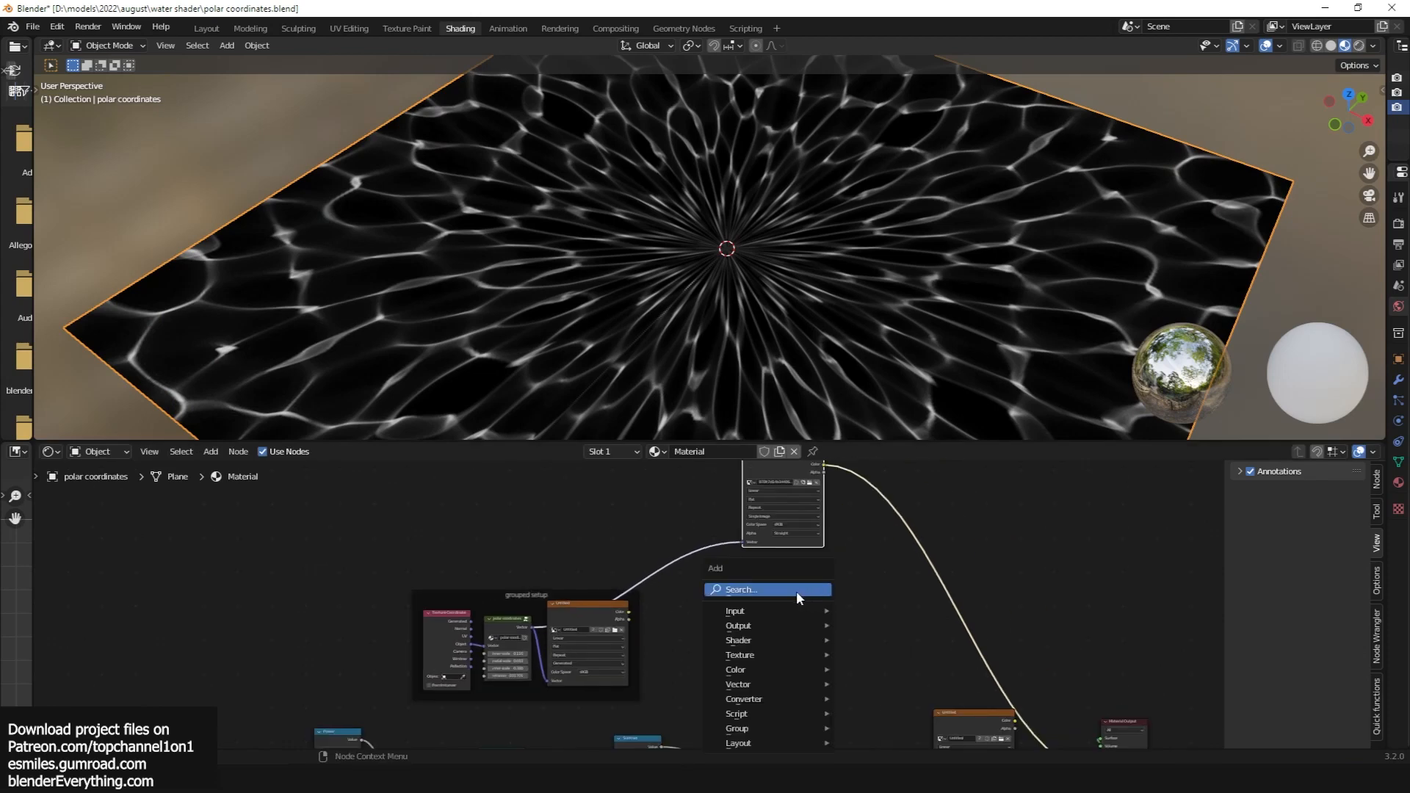
key("shift+a")
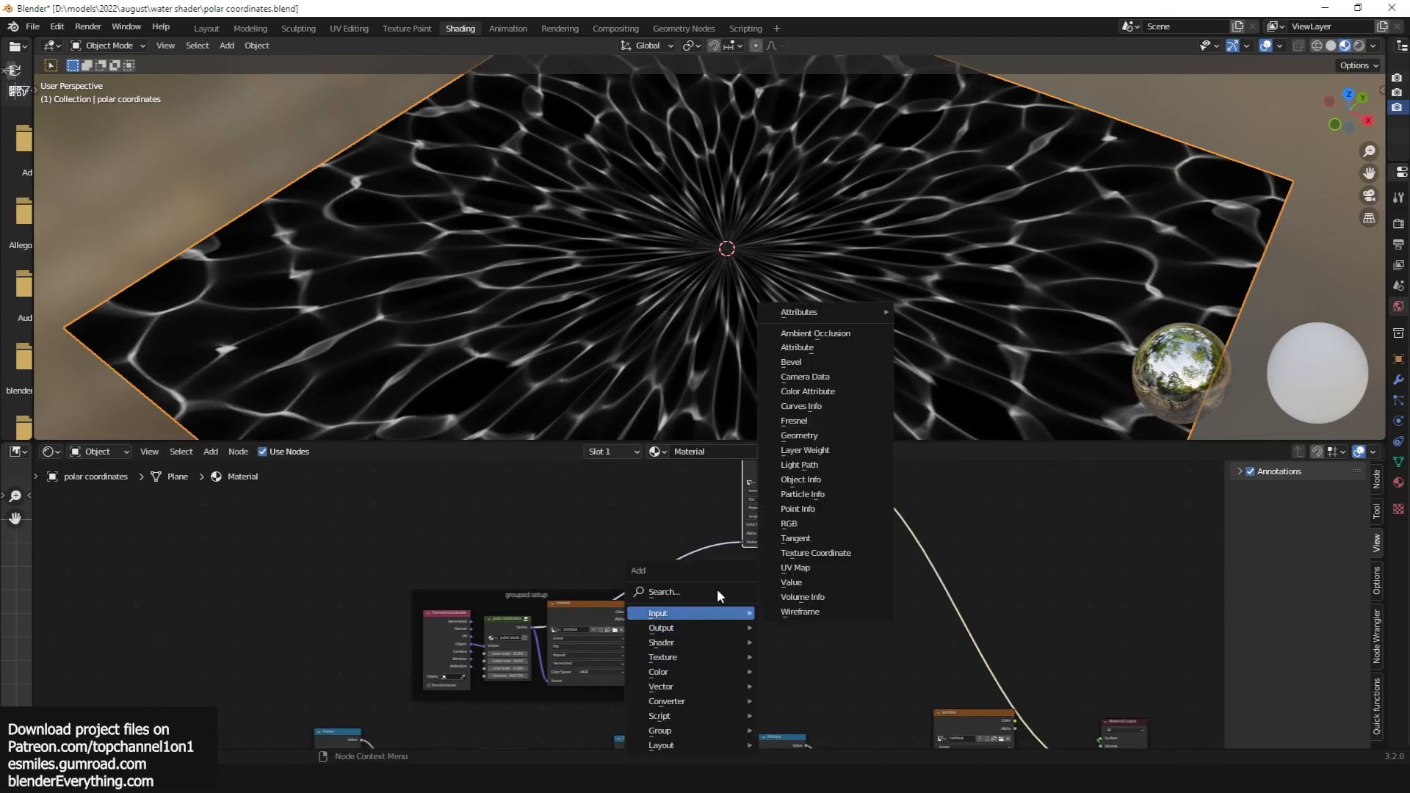
left_click(718, 591)
type("nois")
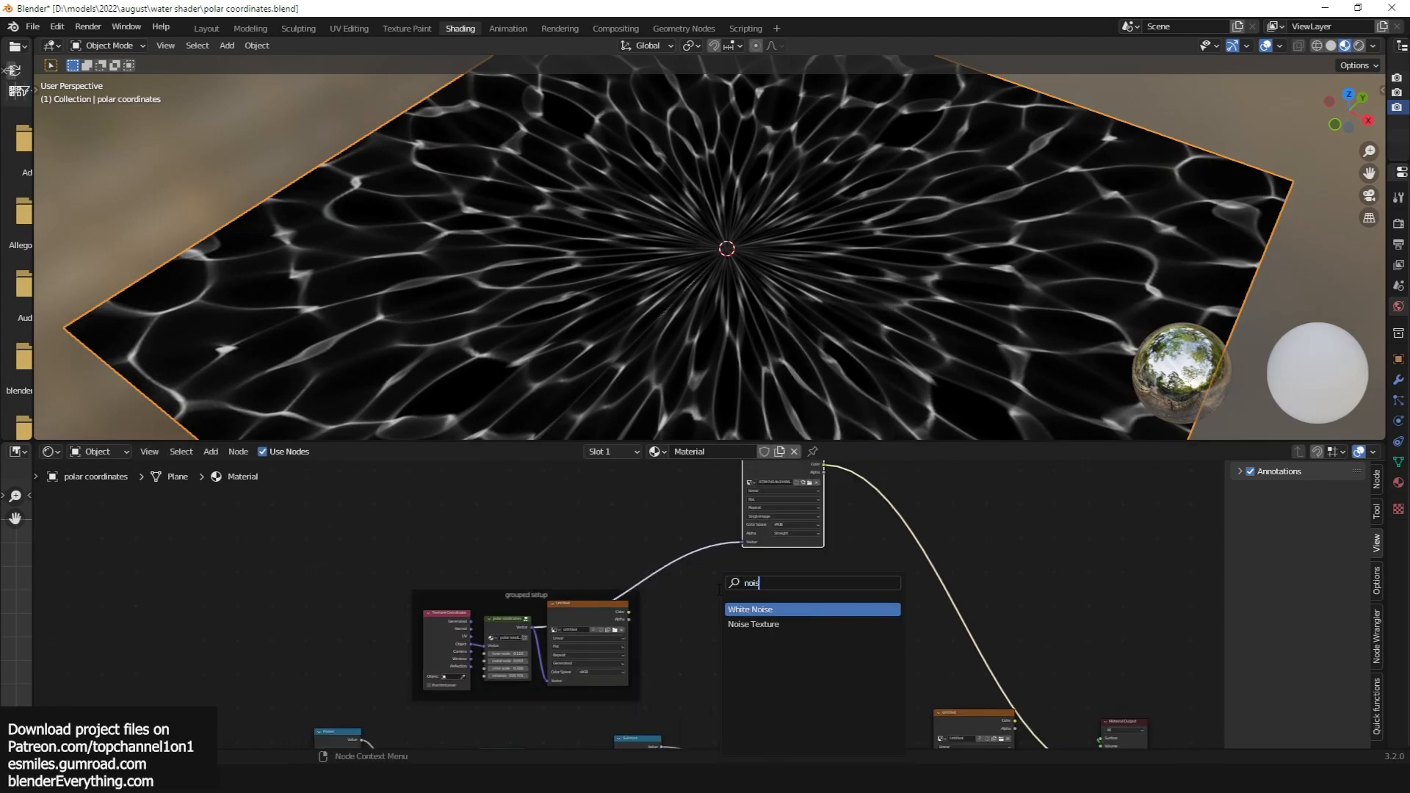
key("Down")
key("Return")
left_click(751, 587)
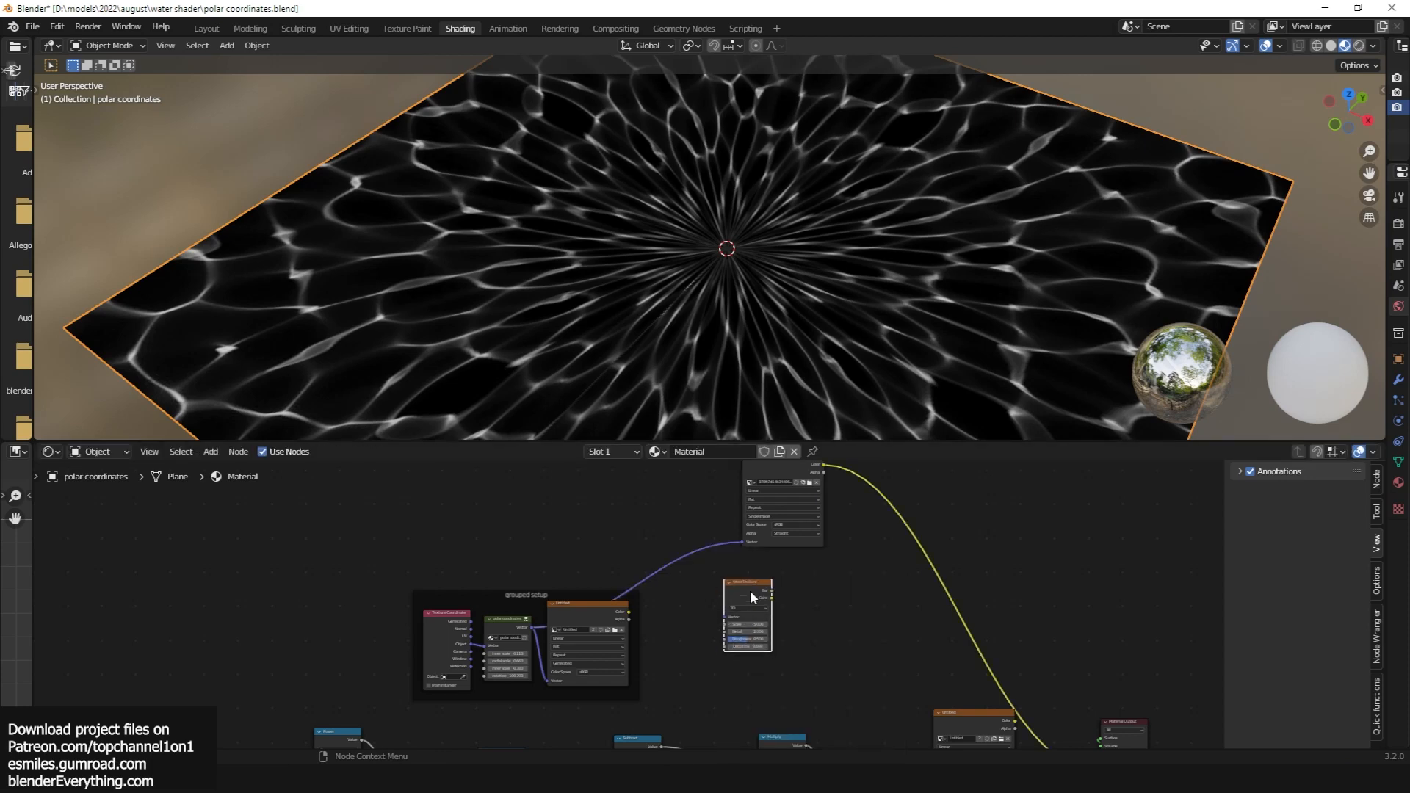
left_click_drag(751, 585, 840, 626)
scroll(789, 622, "up", 1)
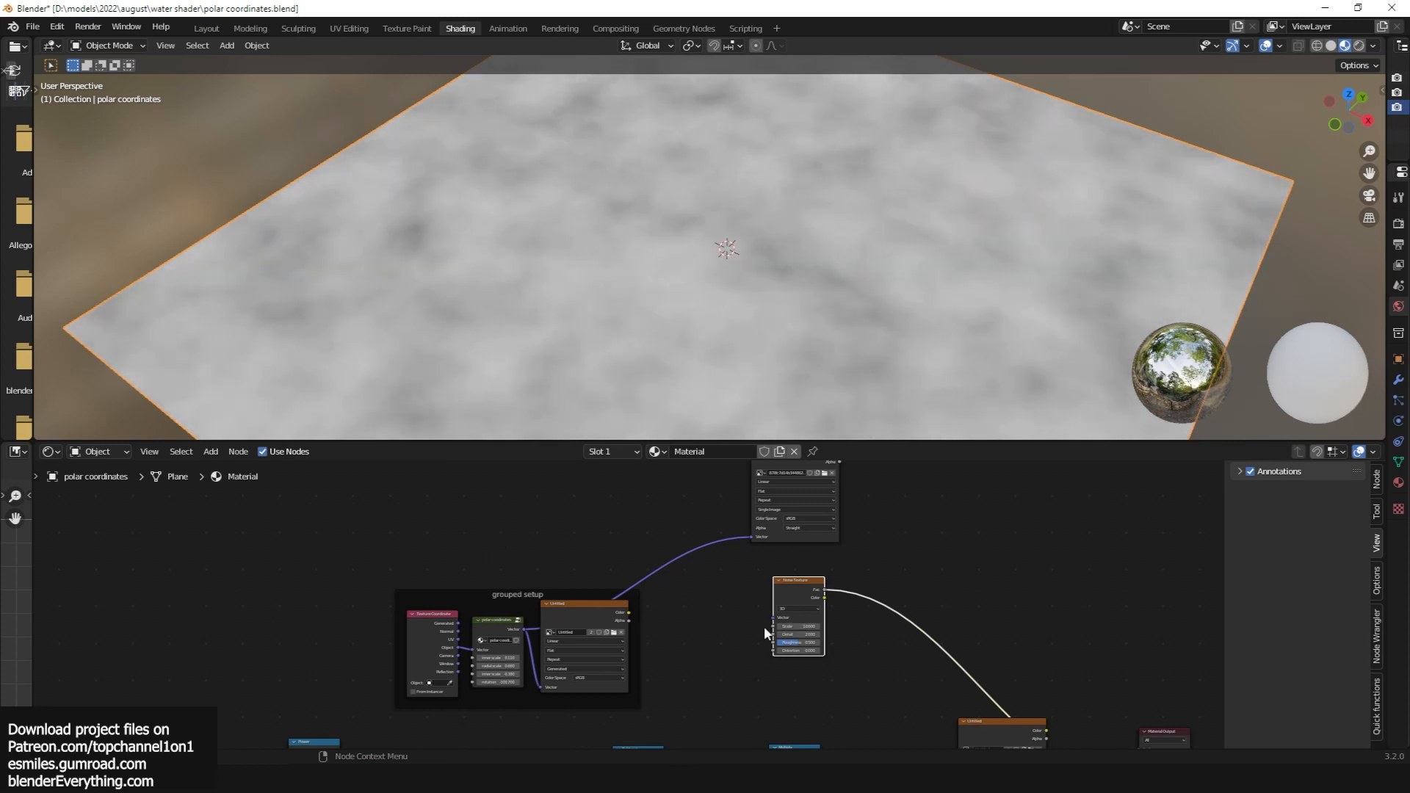
key("shift+a")
mouse_move(953, 698)
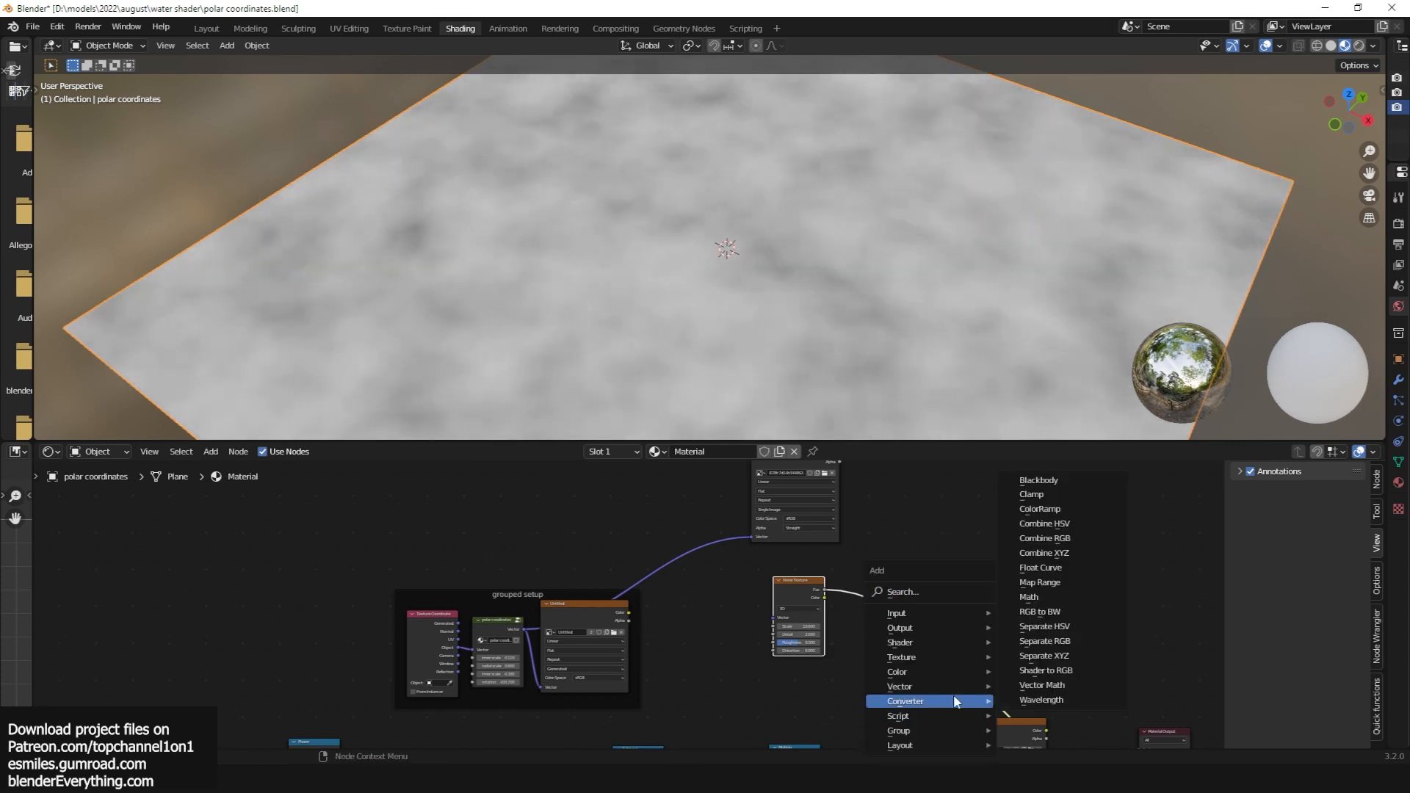
left_click(1049, 498)
left_click(980, 522)
key("x")
Insert a ColorRamp after the Noise Texture and move its black stop to position 0.405
key("shift+a")
mouse_move(975, 521)
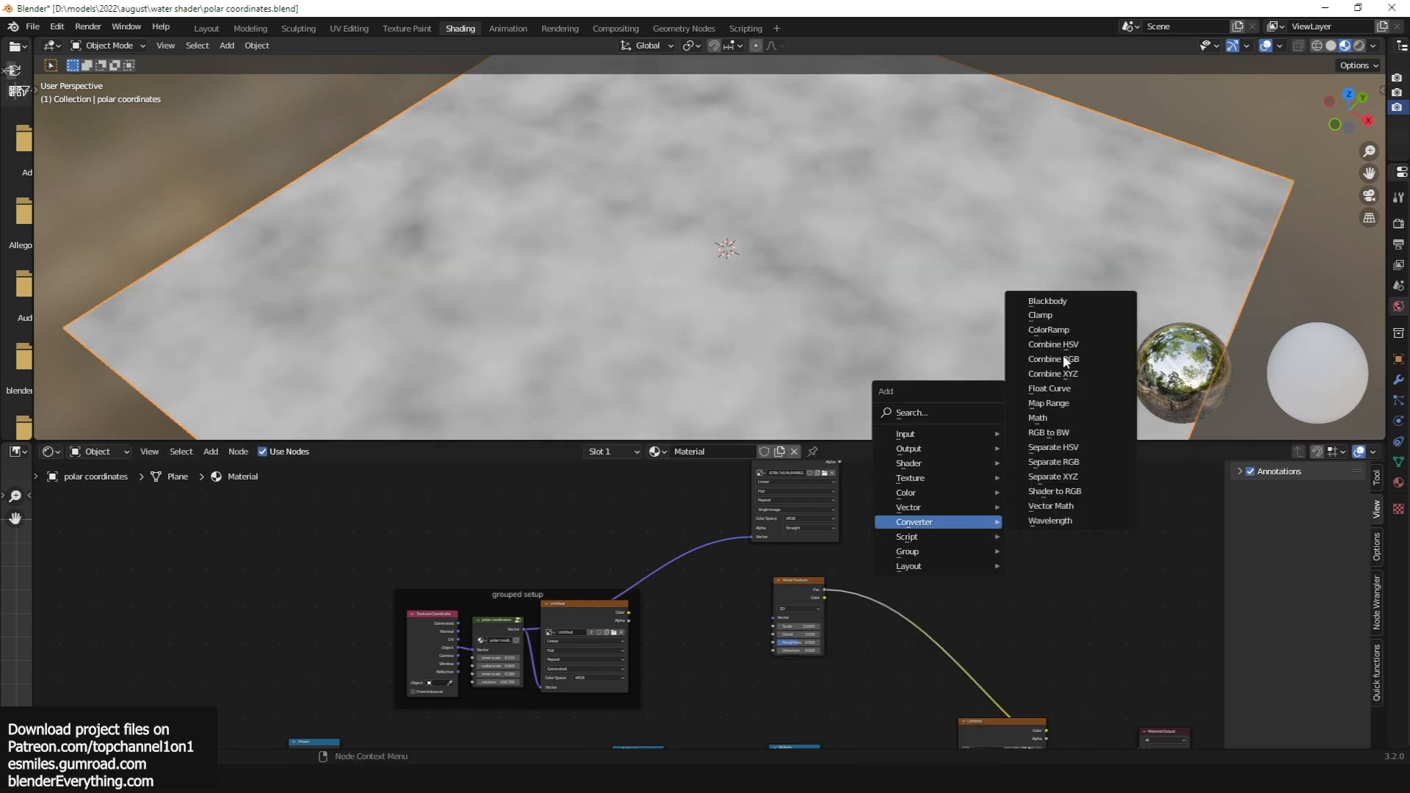
left_click(1057, 329)
left_click(867, 538)
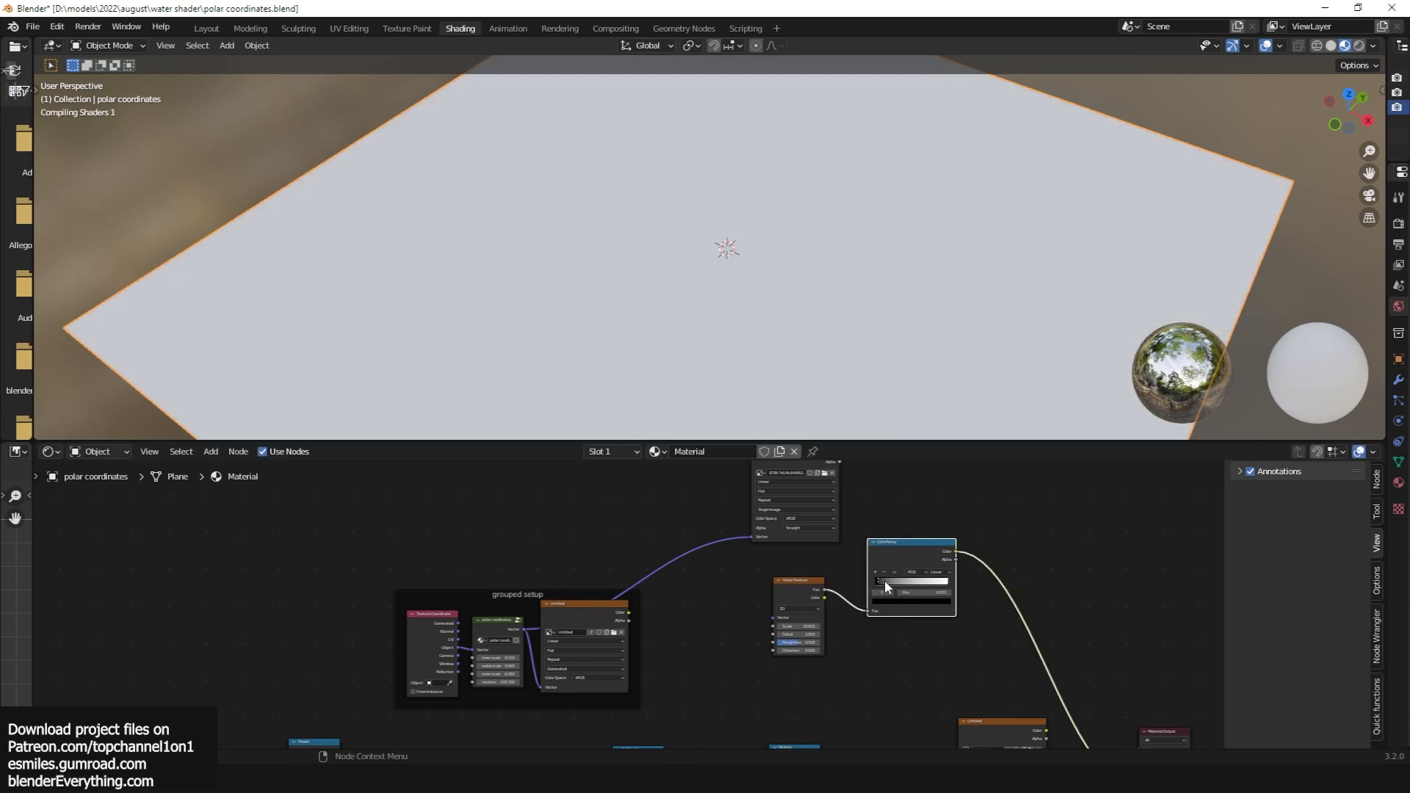
left_click_drag(908, 580, 905, 579)
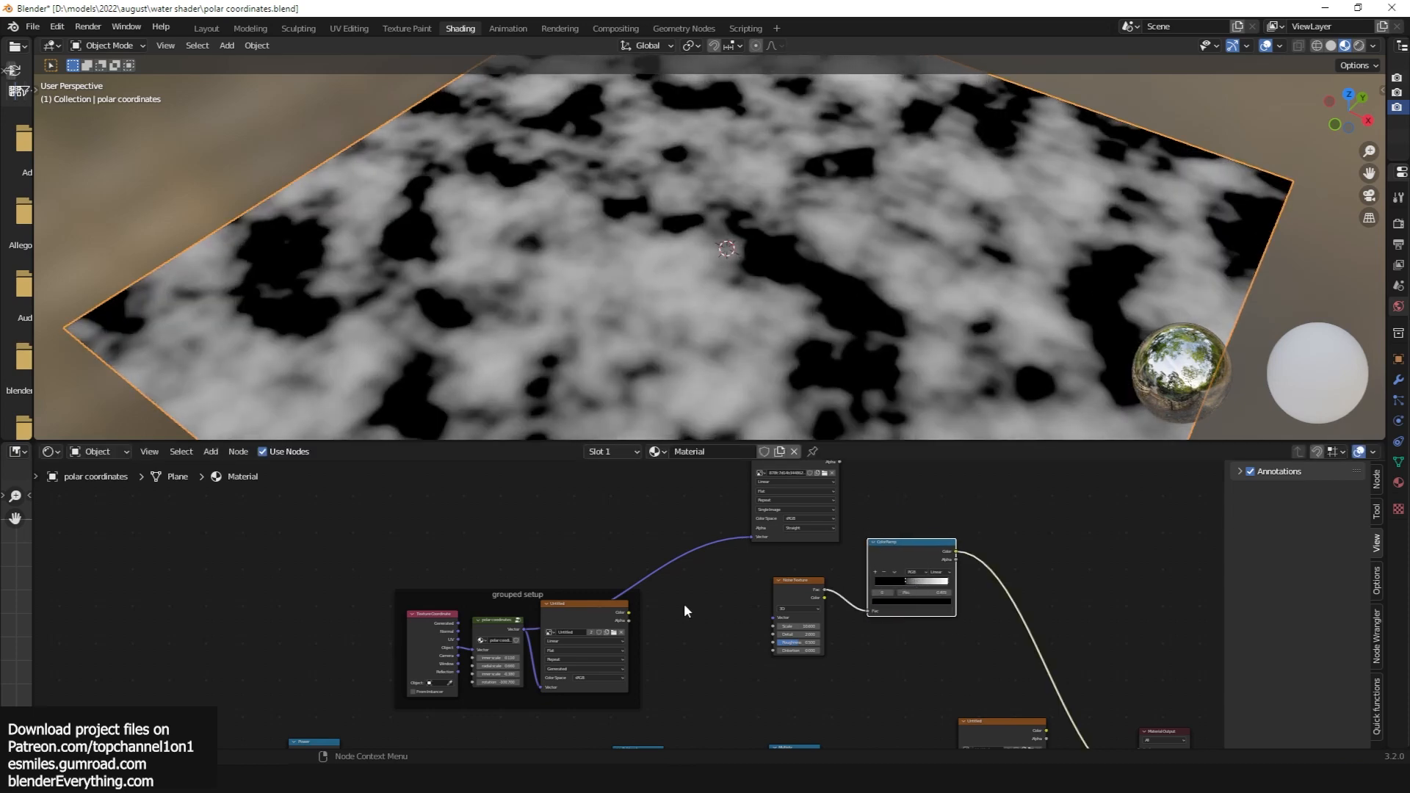
Connect the polar coordinates group's vector output to the Noise Texture's vector input and view the whole plane
scroll(646, 606, "up", 2)
left_click_drag(486, 638, 836, 623)
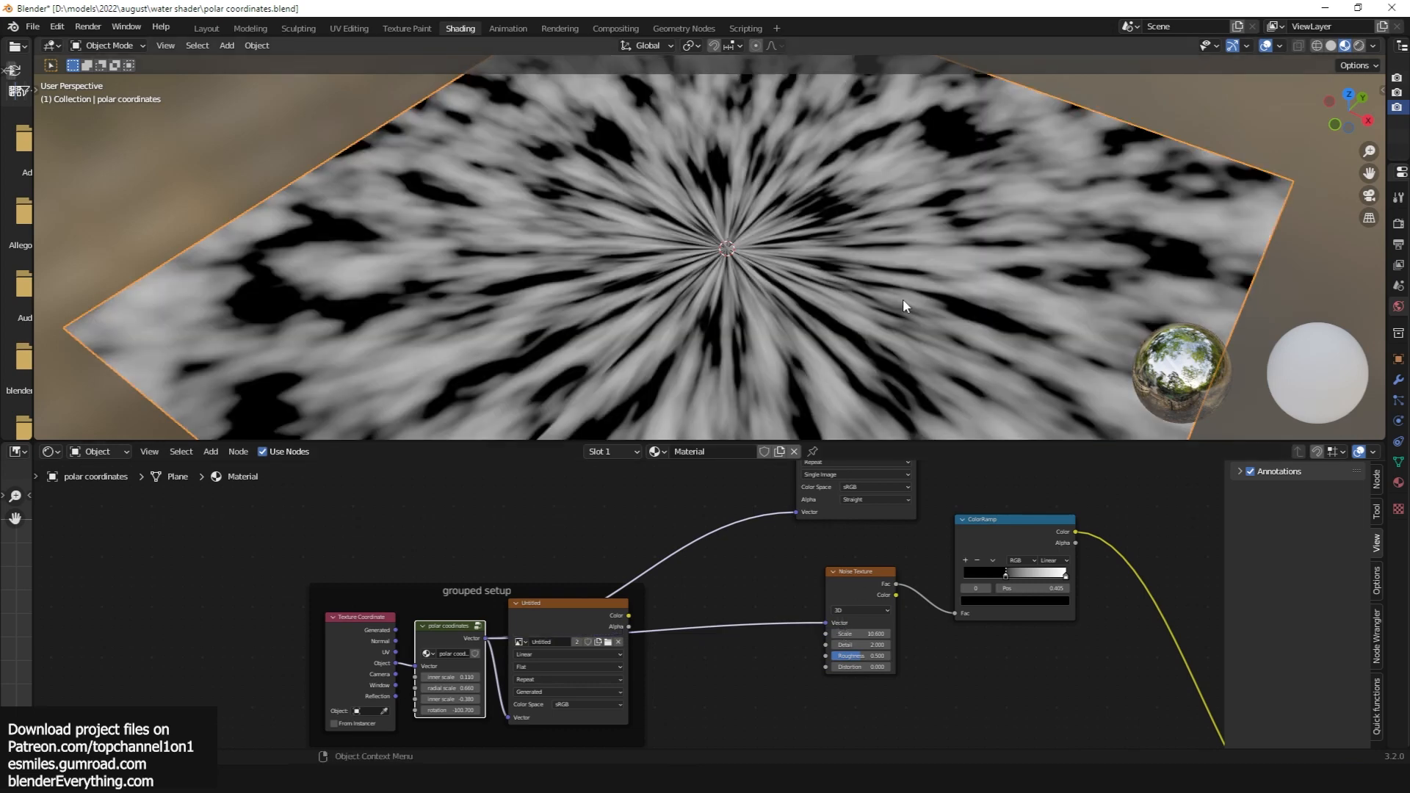
scroll(904, 298, "down", 3)
scroll(893, 526, "up", 2)
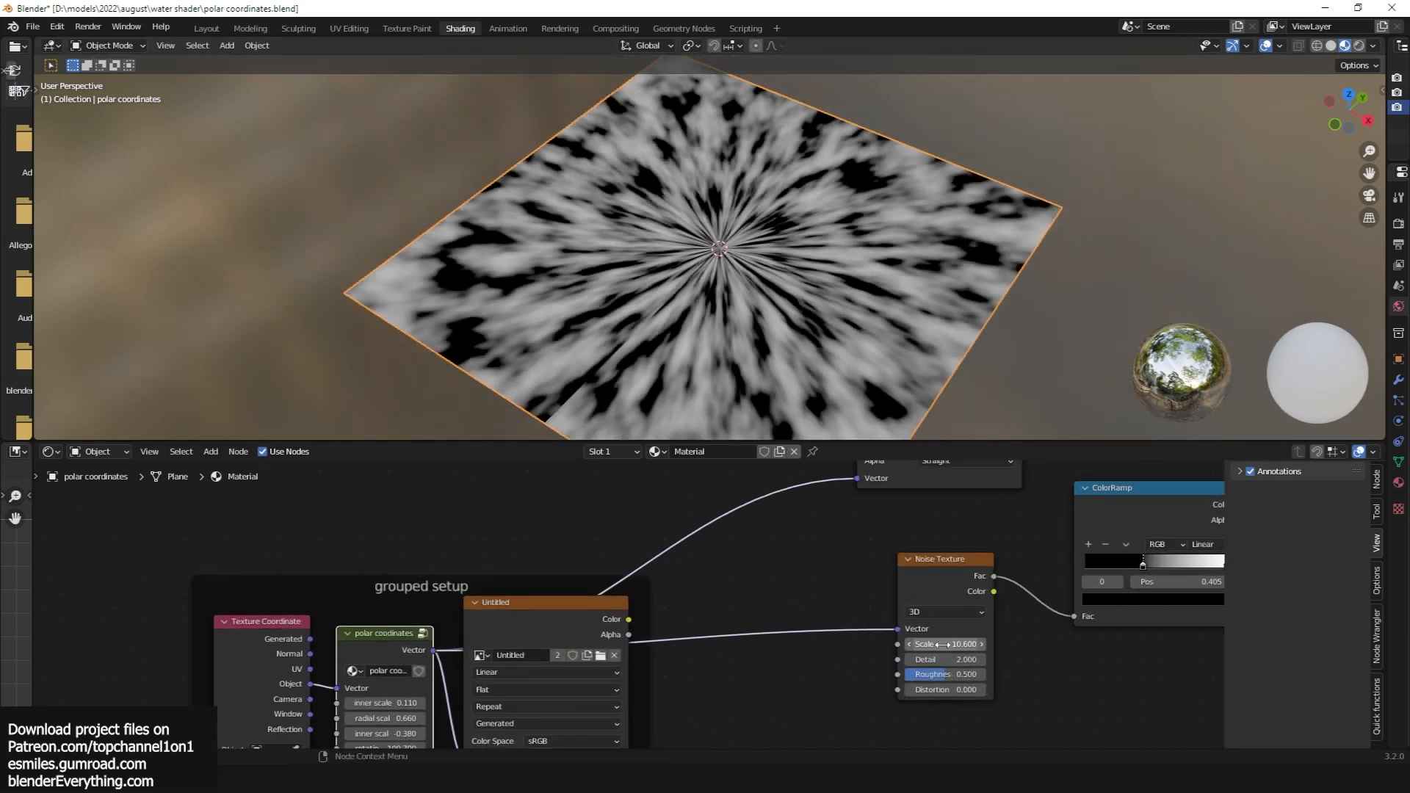
Set the Noise Texture's scale to 3.100 and the polar coordinates group's first inner scale to 0.960
left_click_drag(943, 645, 855, 644)
middle_click_drag(630, 650, 780, 606)
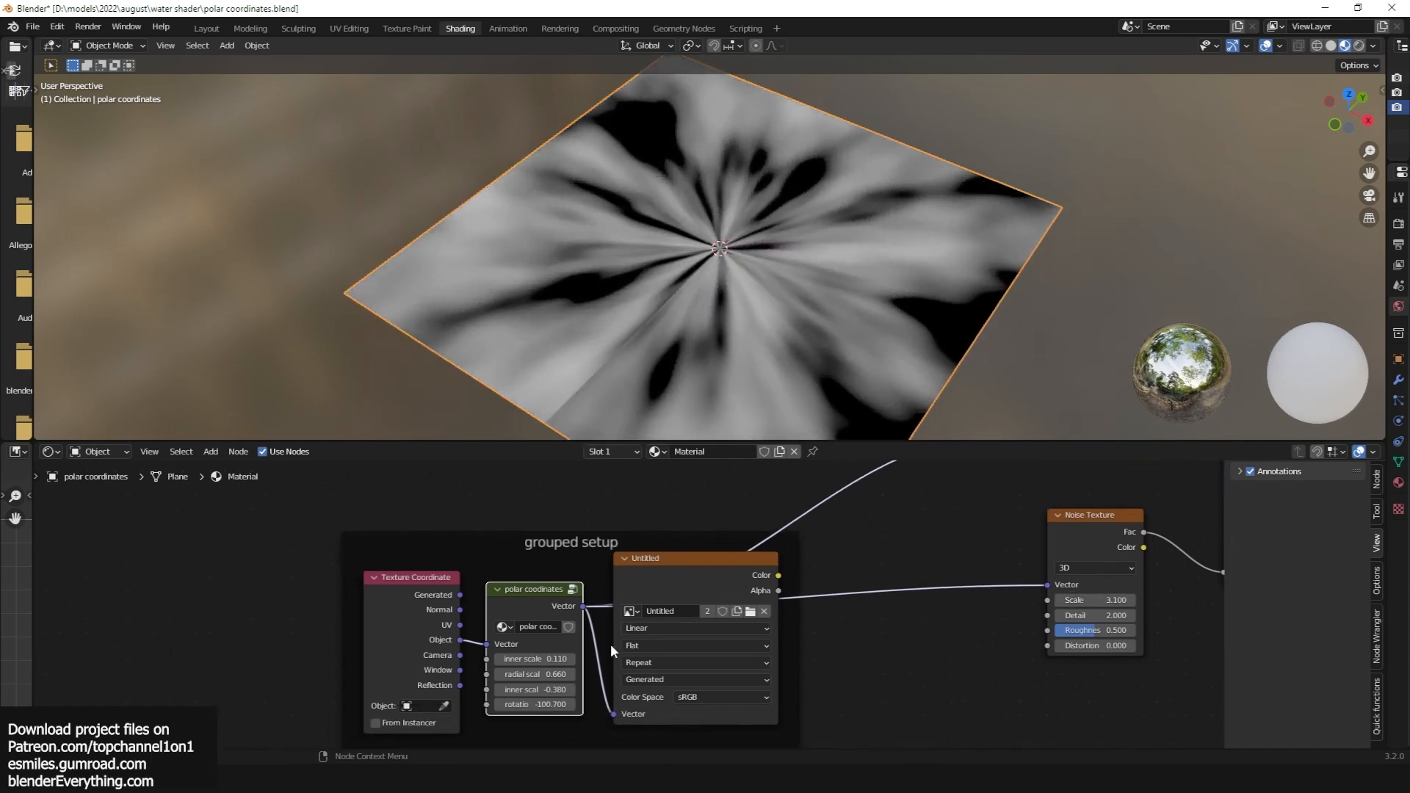
left_click_drag(551, 659, 545, 659)
scroll(599, 631, "down", 3)
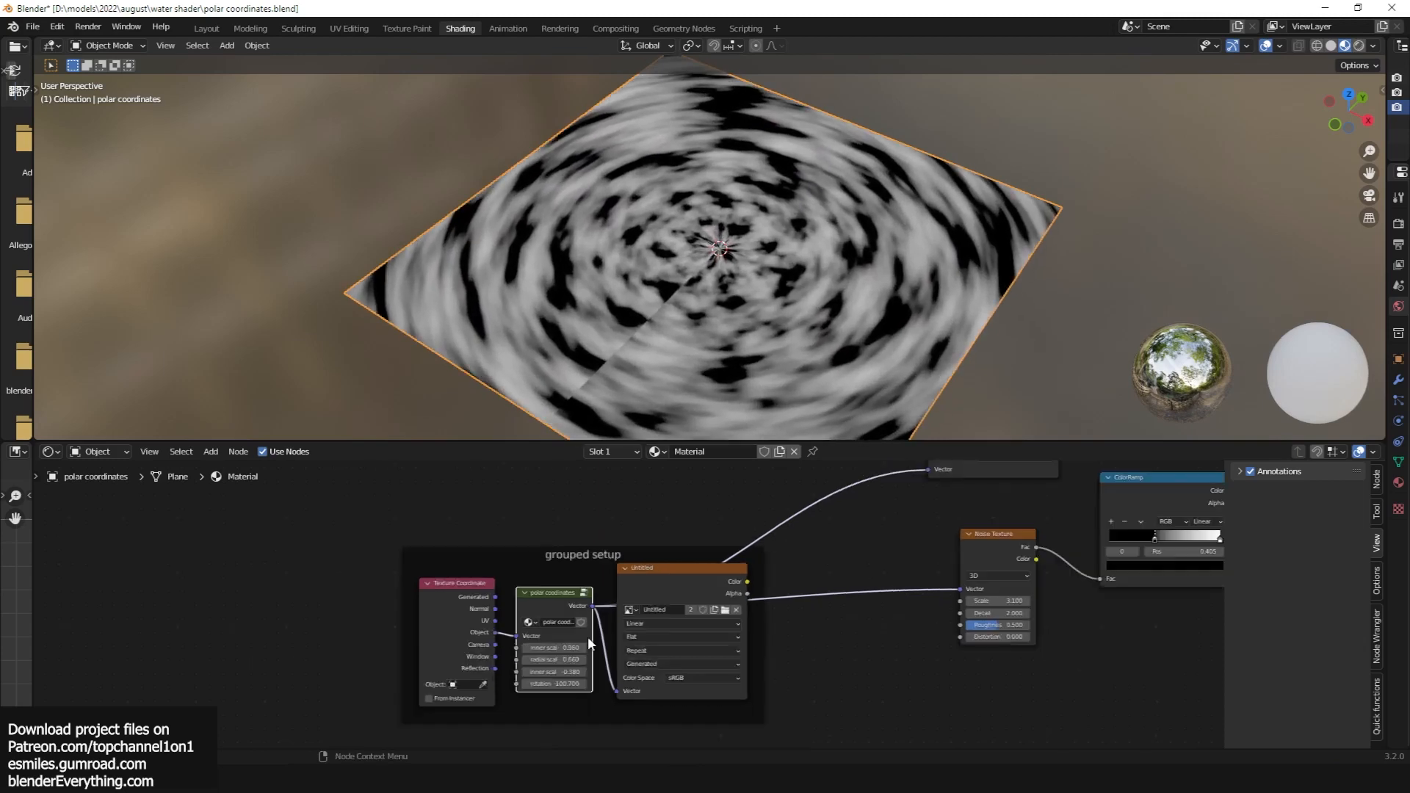
Duplicate the polar coordinates group and connect the Texture Coordinate's object output to the copy's vector input
key("shift+d")
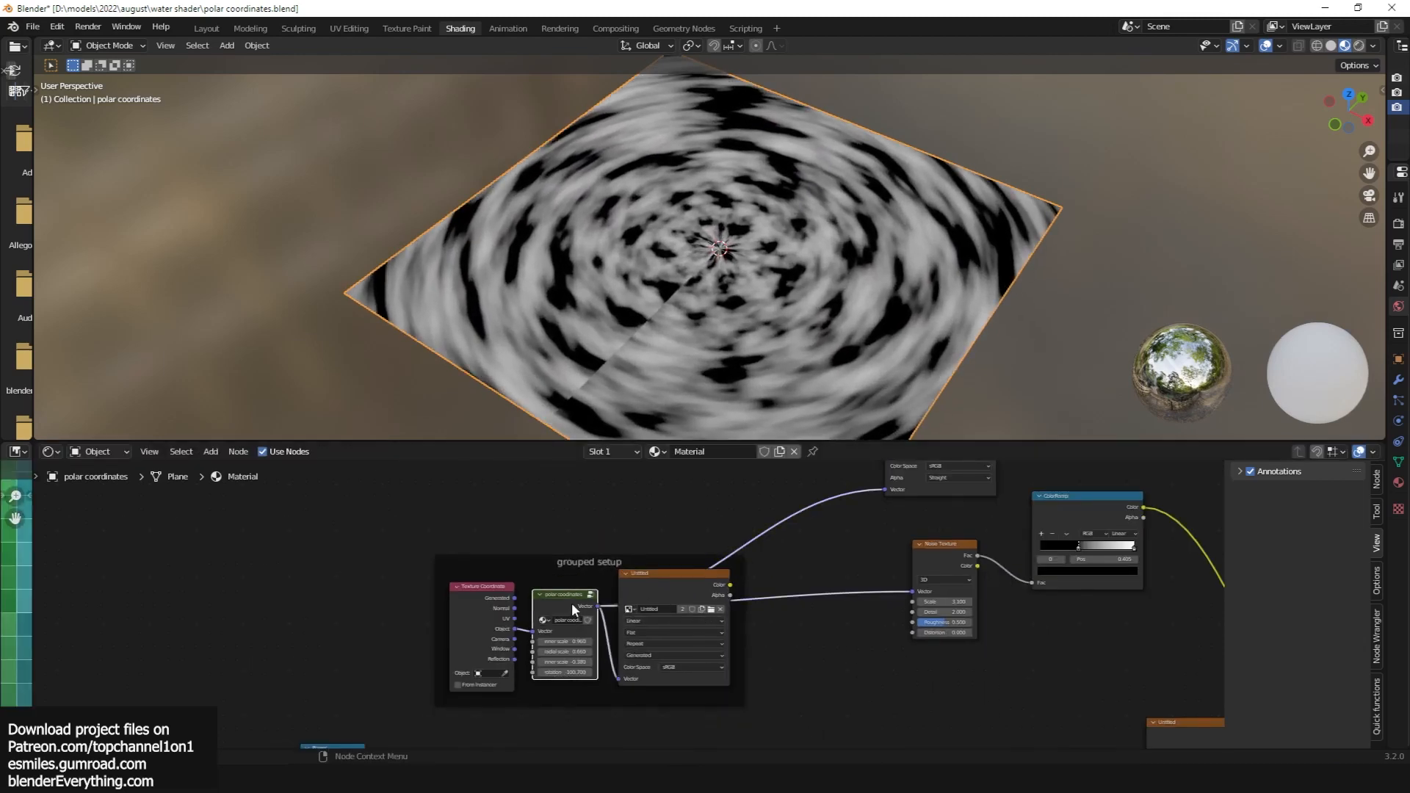
left_click(830, 618)
left_click_drag(515, 629, 792, 654)
scroll(802, 651, "up", 2)
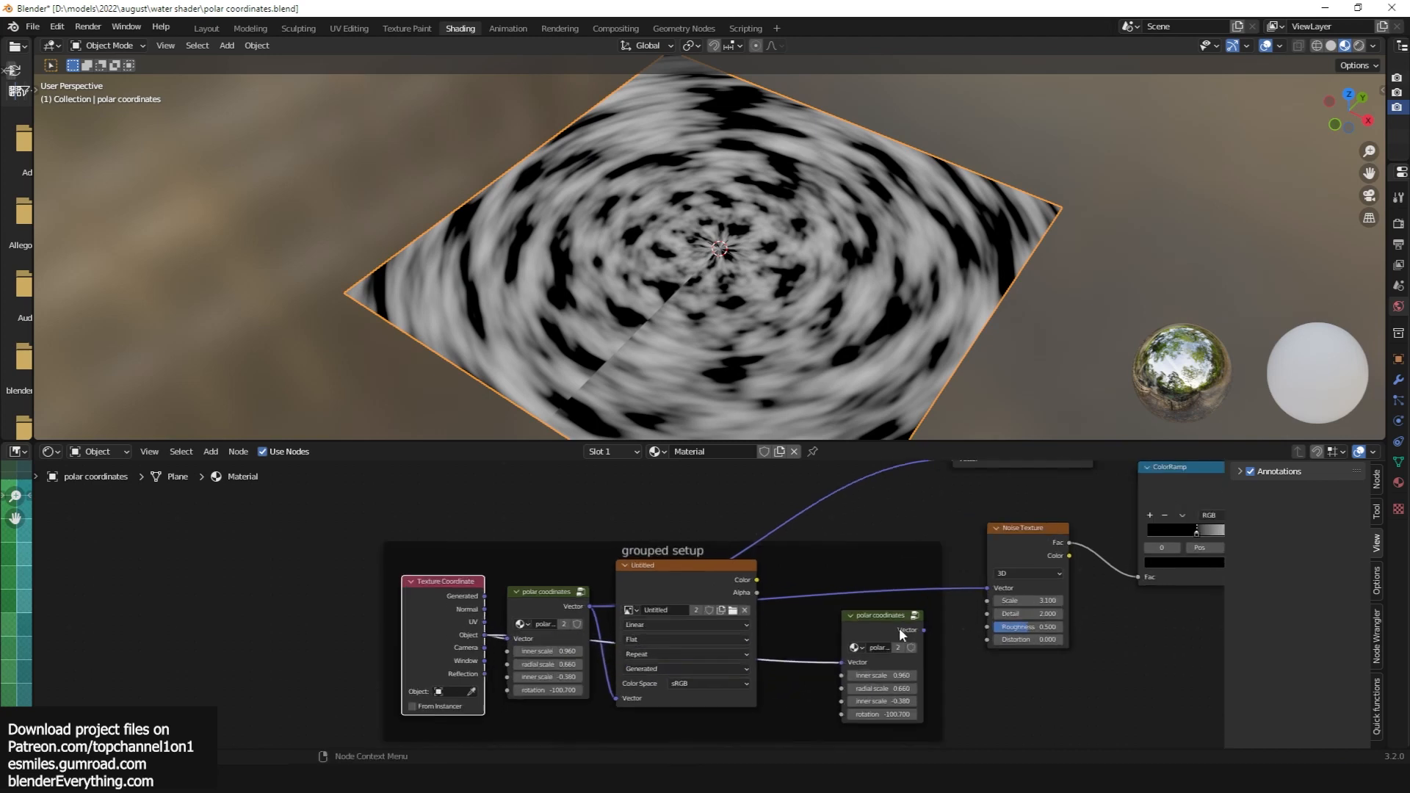
left_click_drag(929, 629, 887, 623)
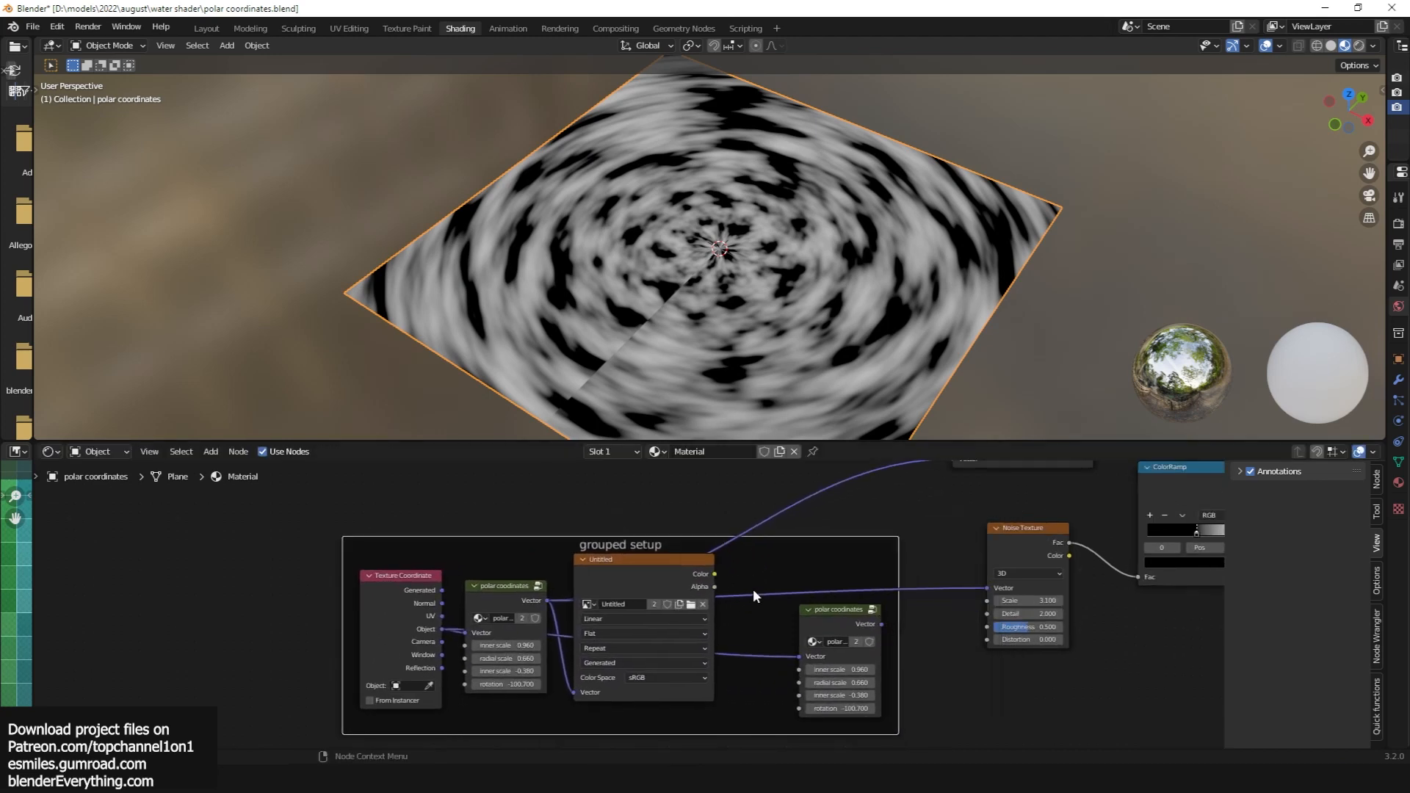
Preview the grouped setup's image texture, then the caustics image texture, and move the caustics node closer above the grouped setup
left_click(667, 567, "ctrl+shift")
scroll(809, 553, "down", 2)
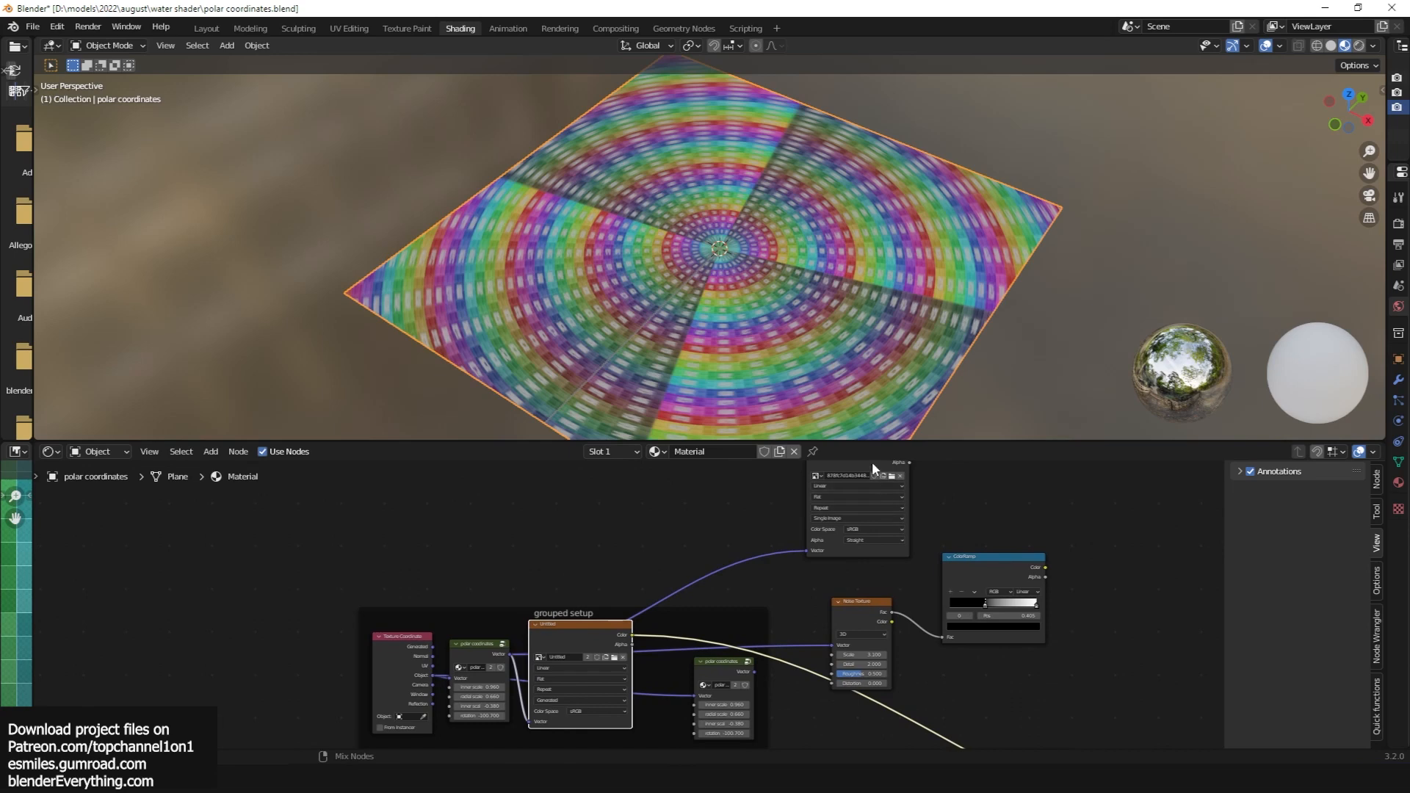
left_click(871, 463, "ctrl+shift")
left_click_drag(871, 461, 713, 495)
scroll(774, 628, "up", 1)
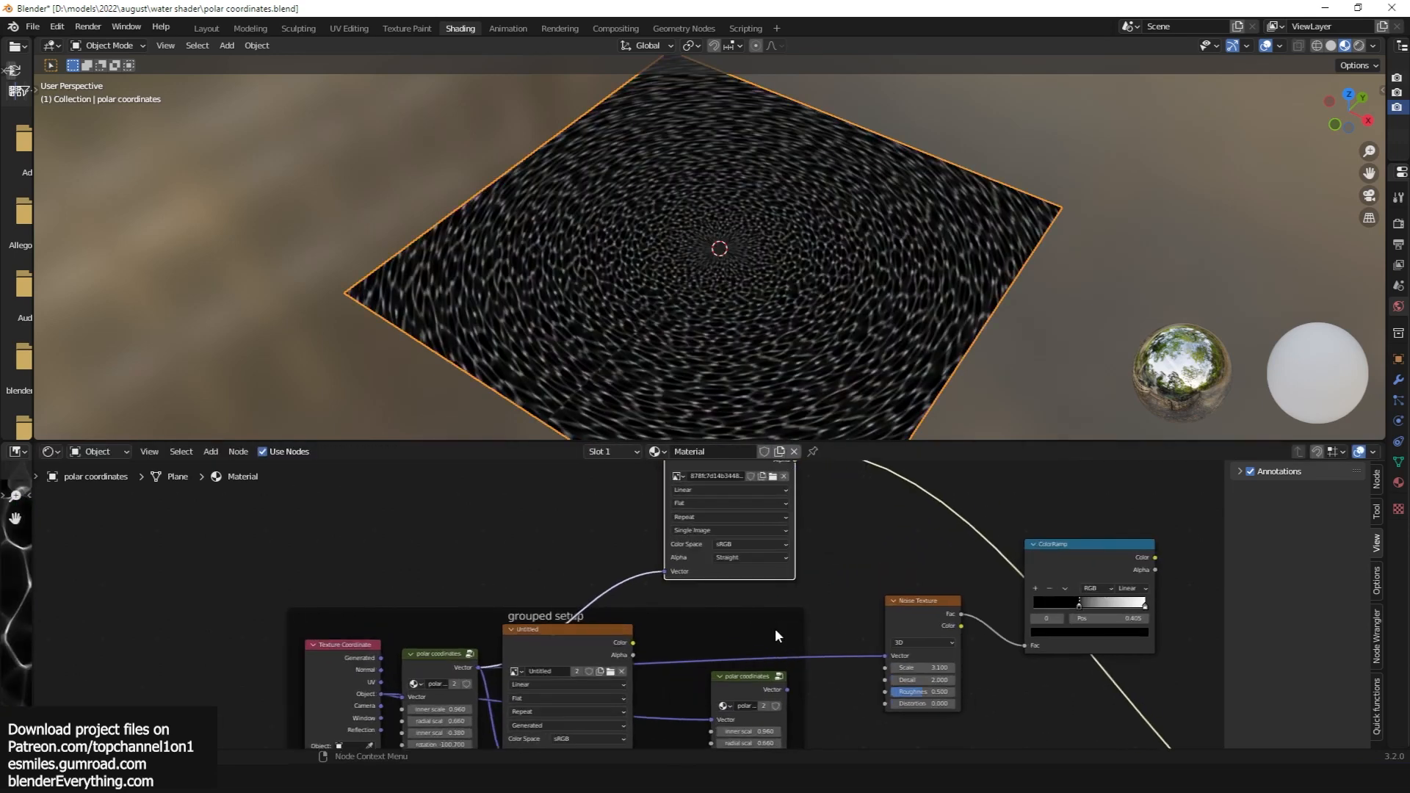
Connect the duplicated polar coordinates group's vector to the Noise Texture and preview the ColorRamp with its black stop near the start
left_click(775, 682)
left_click_drag(883, 663, 889, 658)
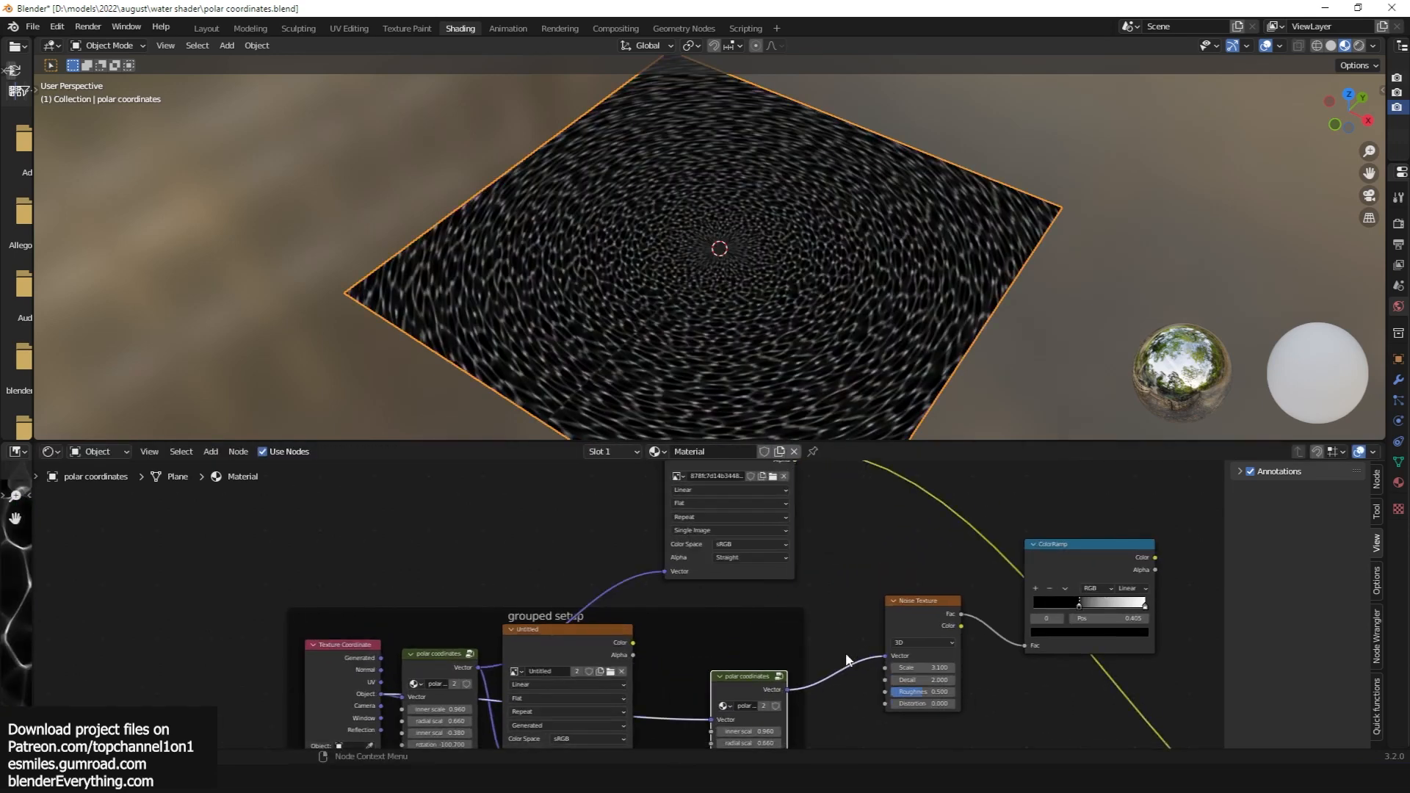
middle_click_drag(889, 658, 842, 621)
left_click(909, 574, "ctrl+shift")
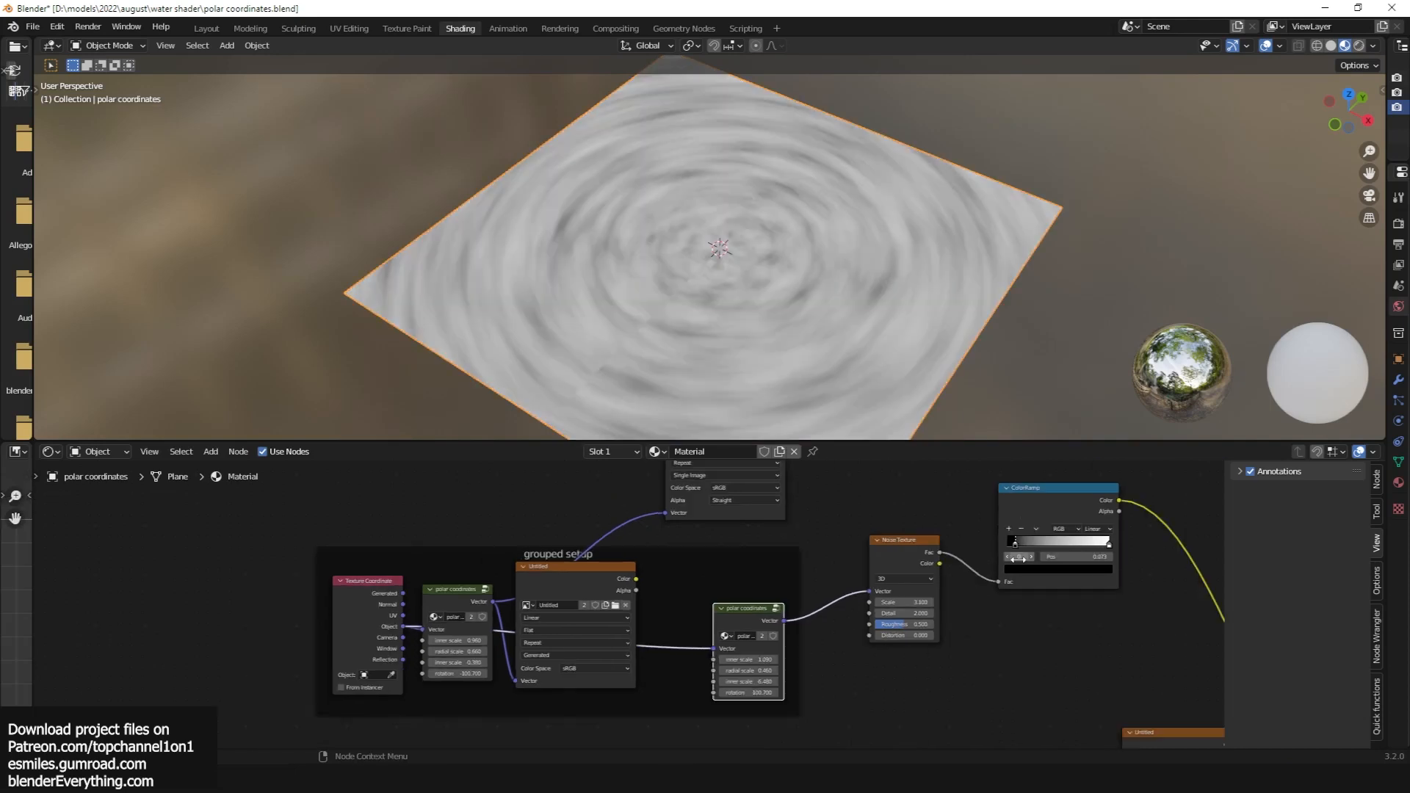
Move the caustics image texture node directly above the ColorRamp
middle_click_drag(1013, 560, 862, 603)
middle_click_drag(657, 525, 533, 541)
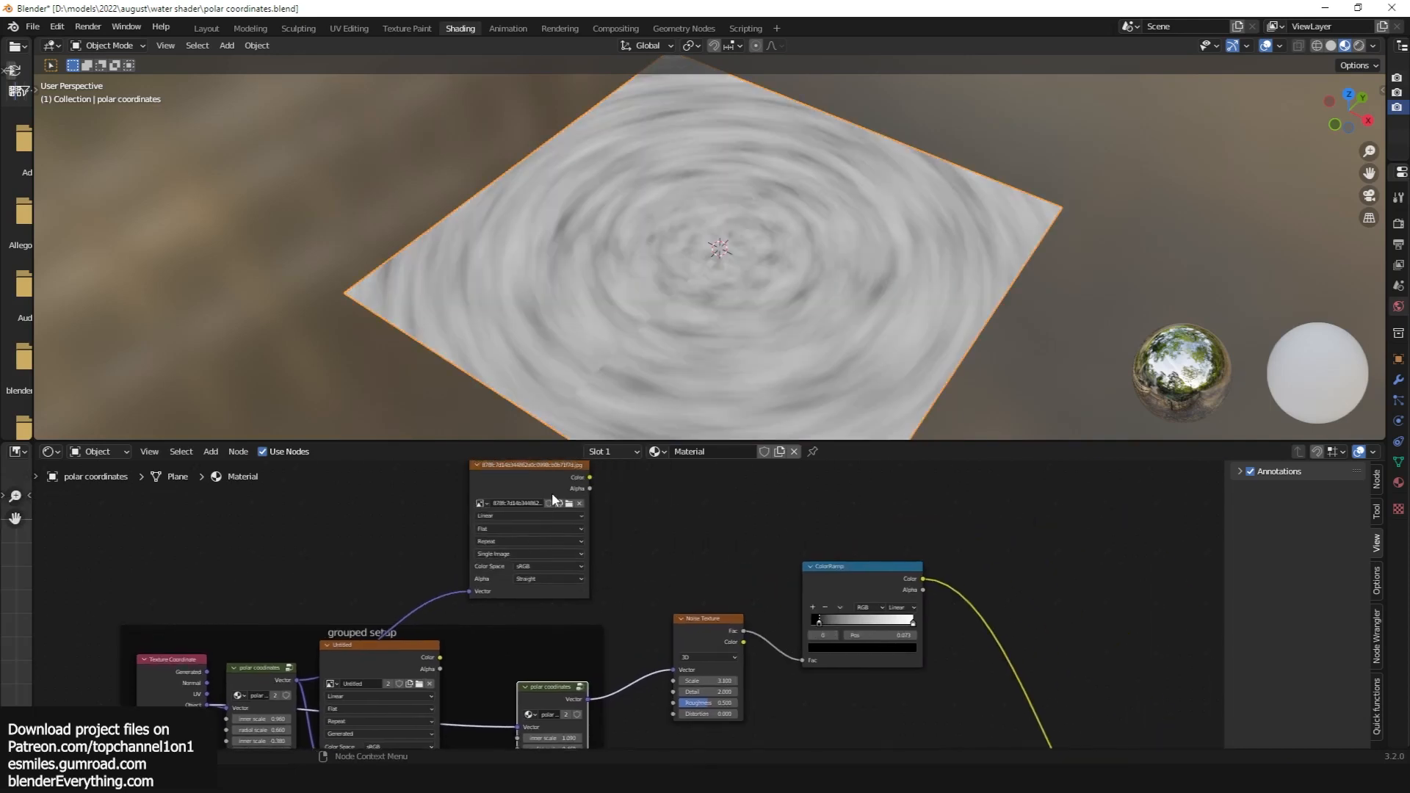
left_click_drag(552, 493, 885, 423)
middle_click_drag(907, 465, 842, 560)
scroll(907, 500, "down", 3)
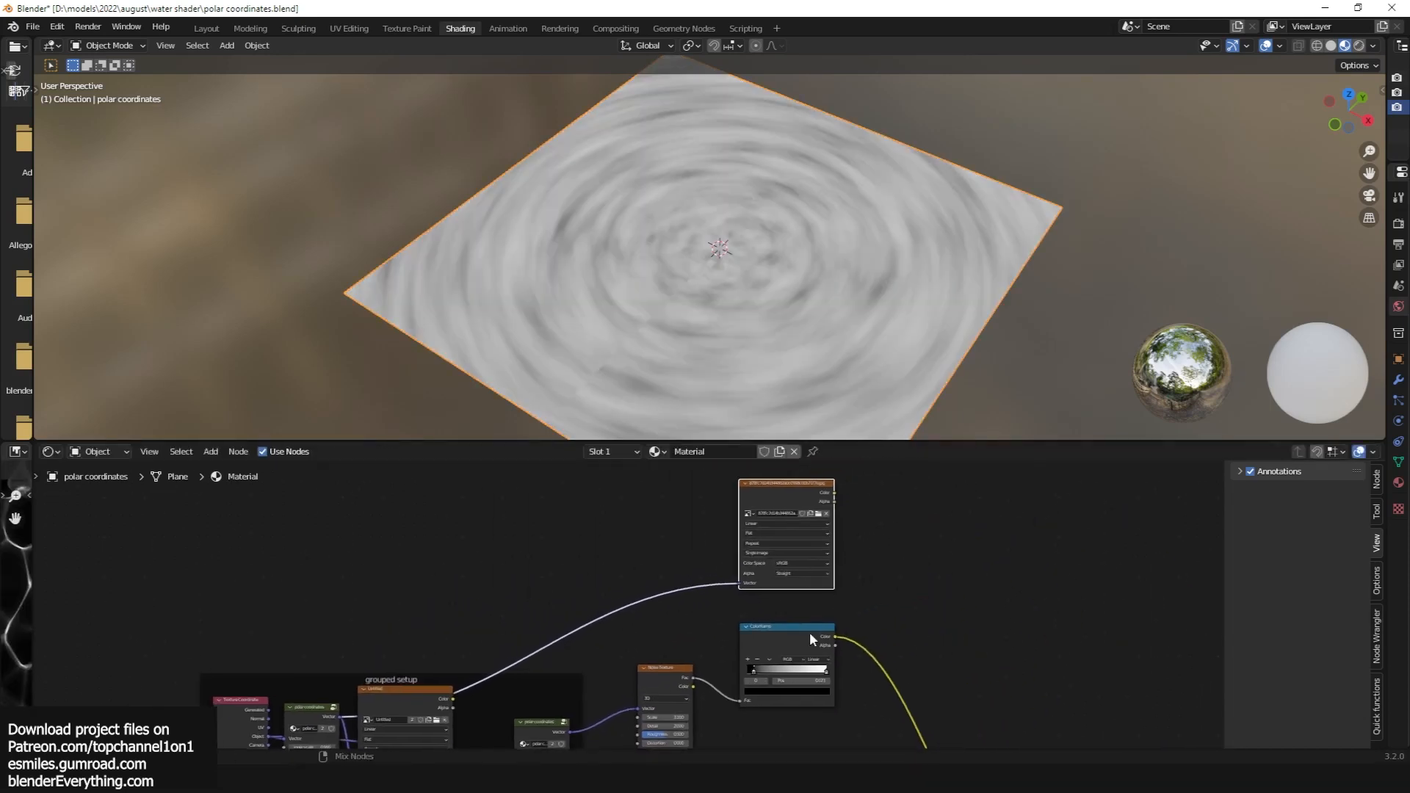
Blend the caustics image texture with the noise ColorRamp through a Mix node, placing it between them and the output
right_click_drag(809, 632, 808, 547, "ctrl+alt")
scroll(919, 576, "up", 1)
key("g")
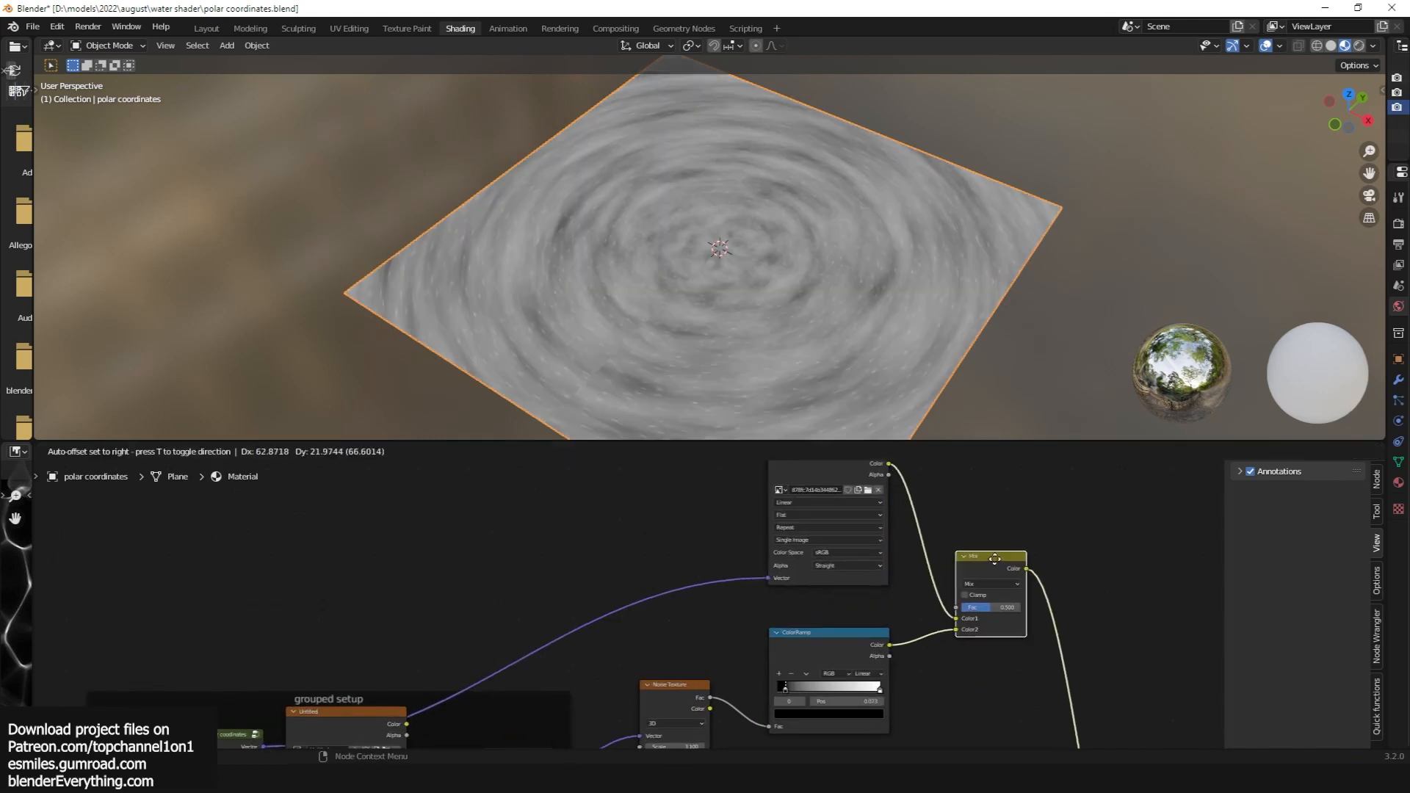
left_click(995, 559)
scroll(1020, 570, "up", 1)
Set the first polar coordinates group's inner scale to 0.120 and its radial scale to 0.310
middle_click_drag(1020, 570, 794, 562)
middle_click_drag(551, 617, 806, 562)
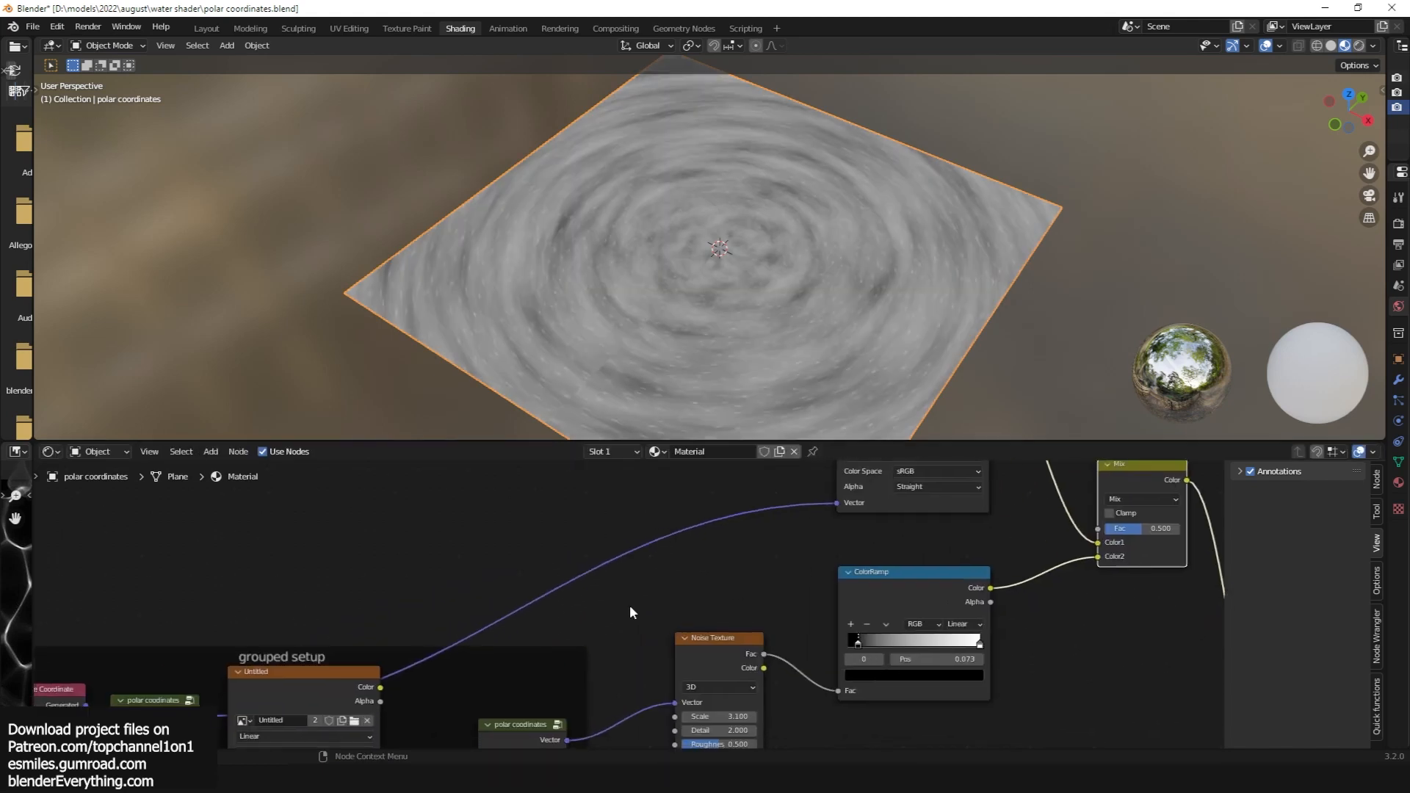
middle_click_drag(394, 663, 604, 589)
scroll(604, 589, "down", 3)
scroll(440, 648, "up", 4)
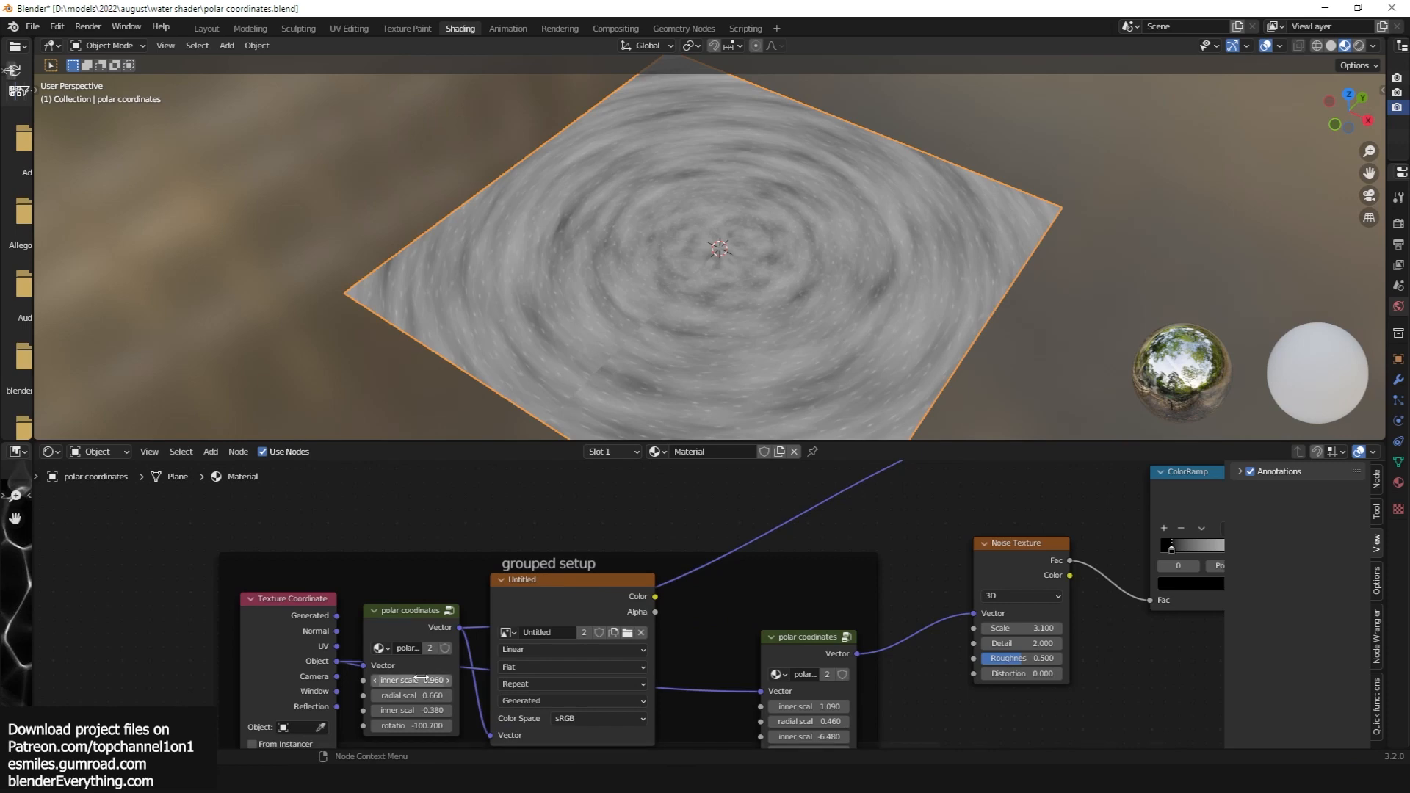
left_click_drag(413, 680, 390, 680)
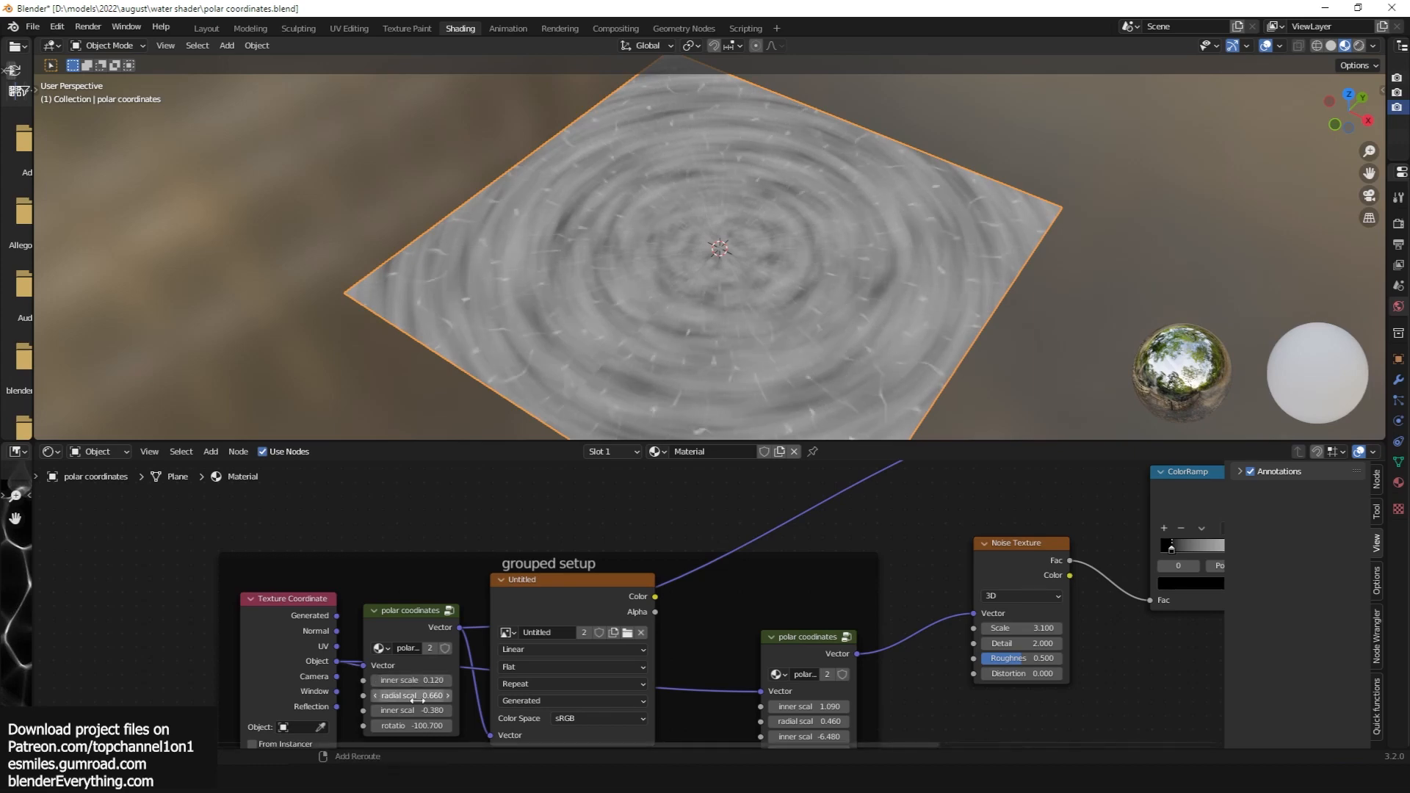
left_click_drag(417, 700, 379, 696)
Lower the Mix node's factor to about 0.06 so the caustics dominate the noise
scroll(756, 641, "down", 4)
middle_click_drag(918, 603, 723, 660)
middle_click_drag(1056, 529, 836, 593)
scroll(833, 593, "up", 3)
left_click_drag(936, 598, 902, 599)
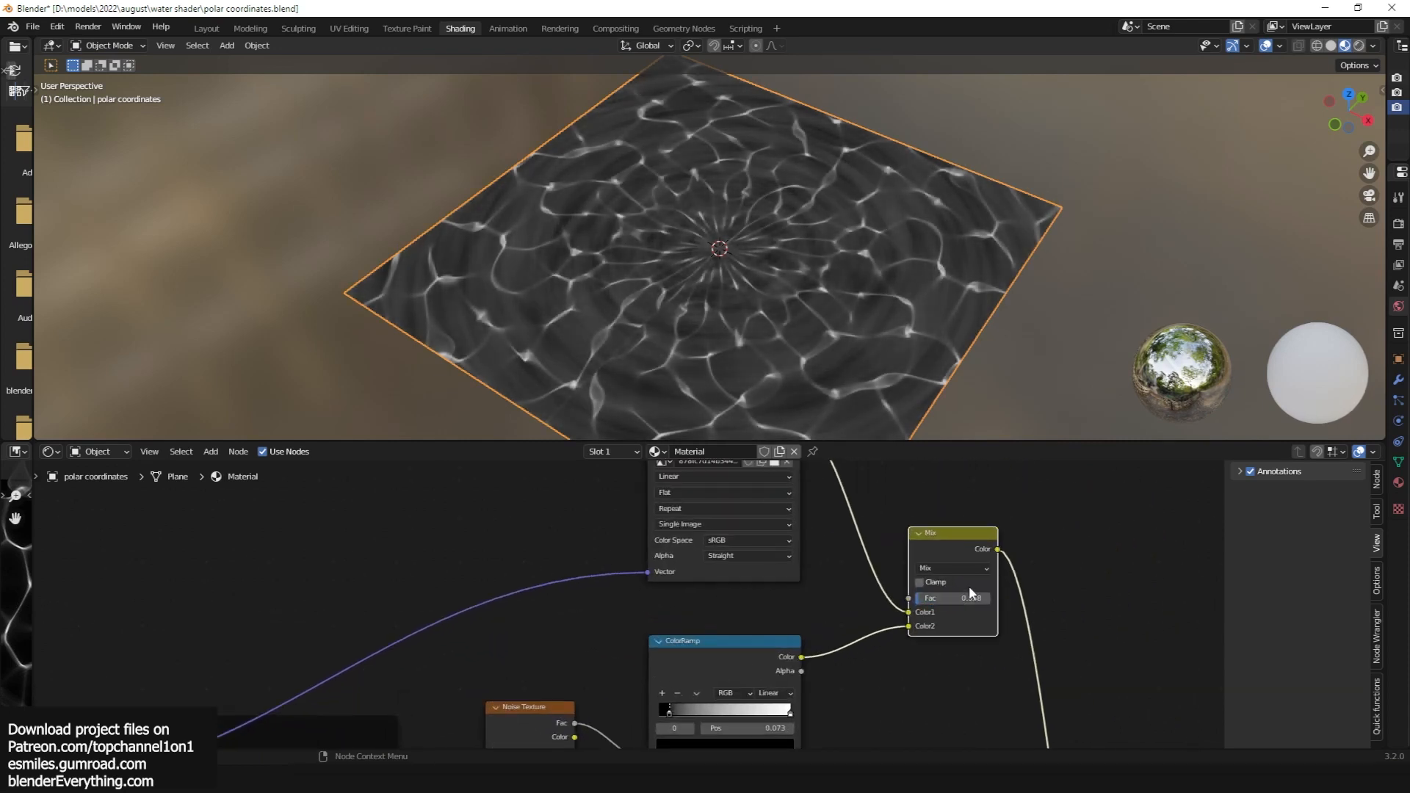
Add a ColorRamp on the connection after the Mix node
scroll(970, 592, "down", 1)
key("shift+a")
mouse_move(941, 586)
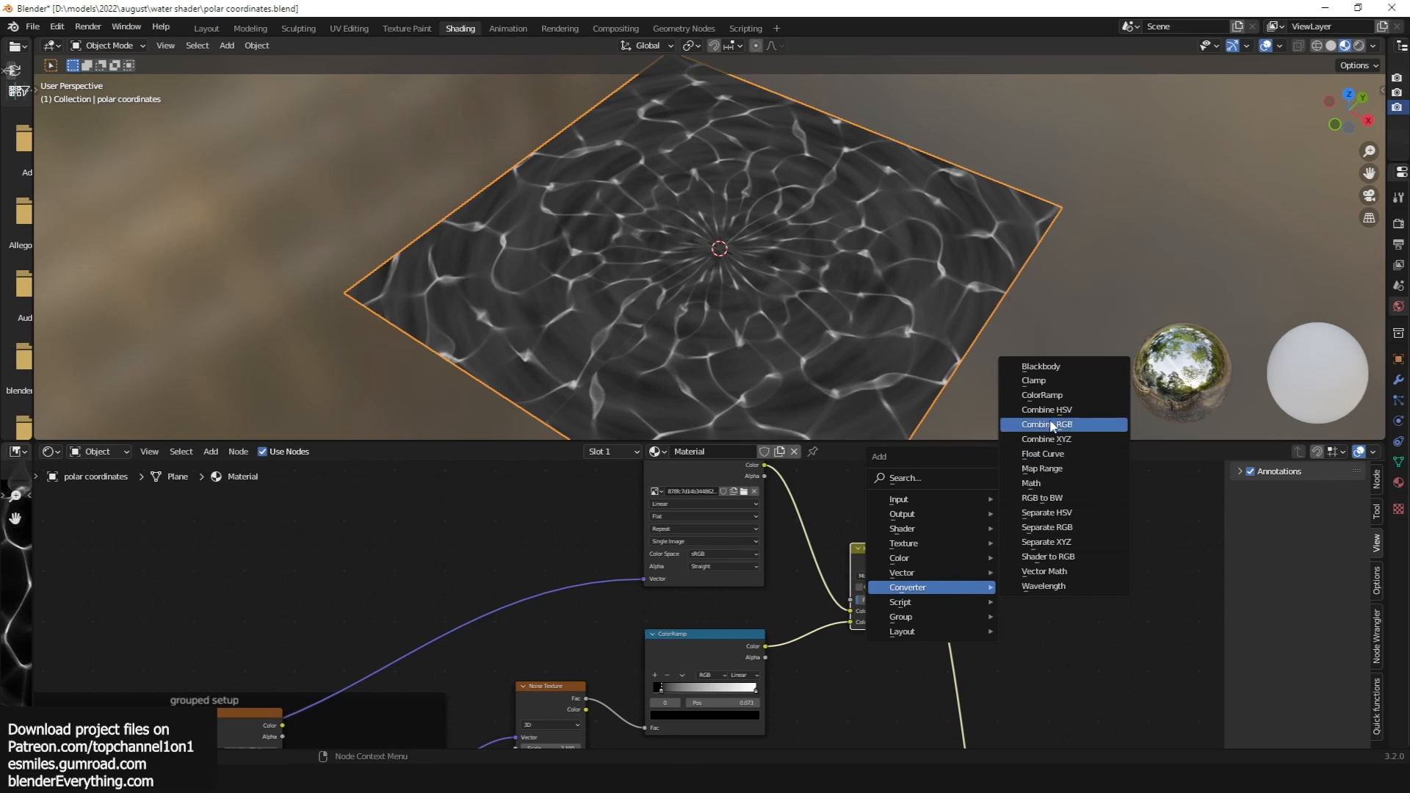
left_click(1065, 397)
left_click(1061, 584)
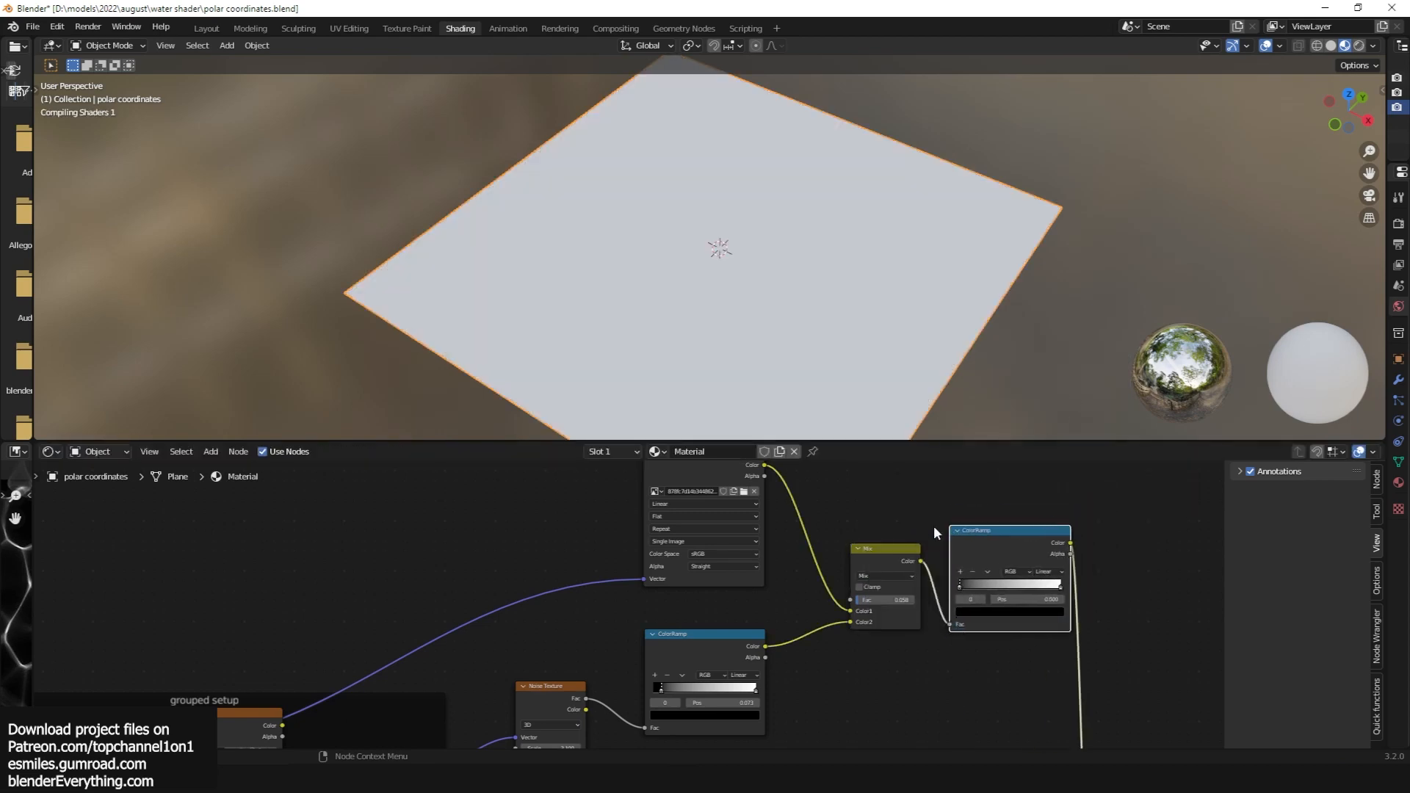
Colour the new ramp from dark green at the black stop to light teal at the white stop
left_click(1062, 584)
left_click(1058, 611)
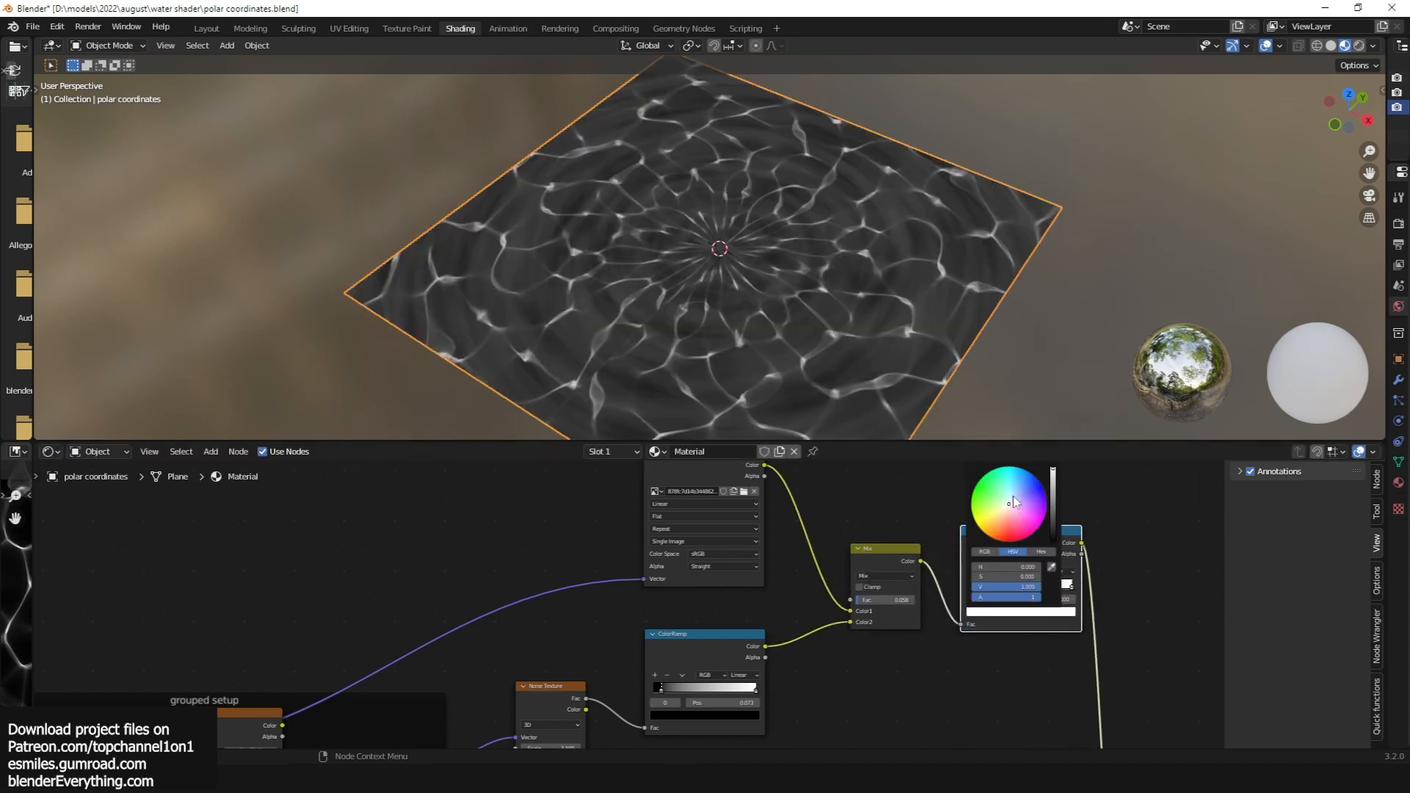
mouse_move(1016, 503)
left_mouse_down()
mouse_move(1007, 469)
mouse_move(993, 471)
mouse_move(1006, 468)
mouse_move(1006, 498)
left_mouse_up()
left_click_drag(1017, 587, 992, 587)
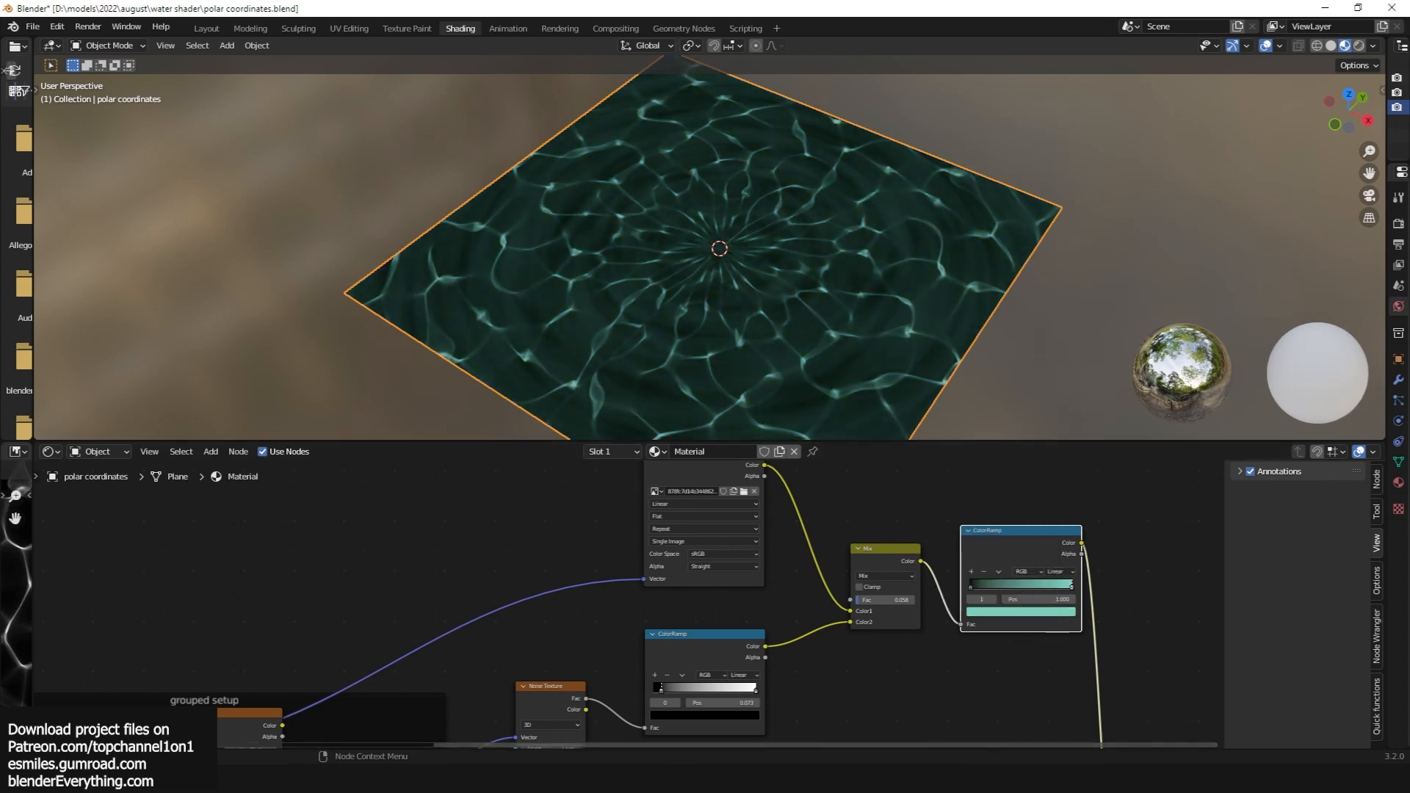
Switch to the water shader.blend window and play the finished tap water animation while orbiting around it
mouse_move(682, 780)
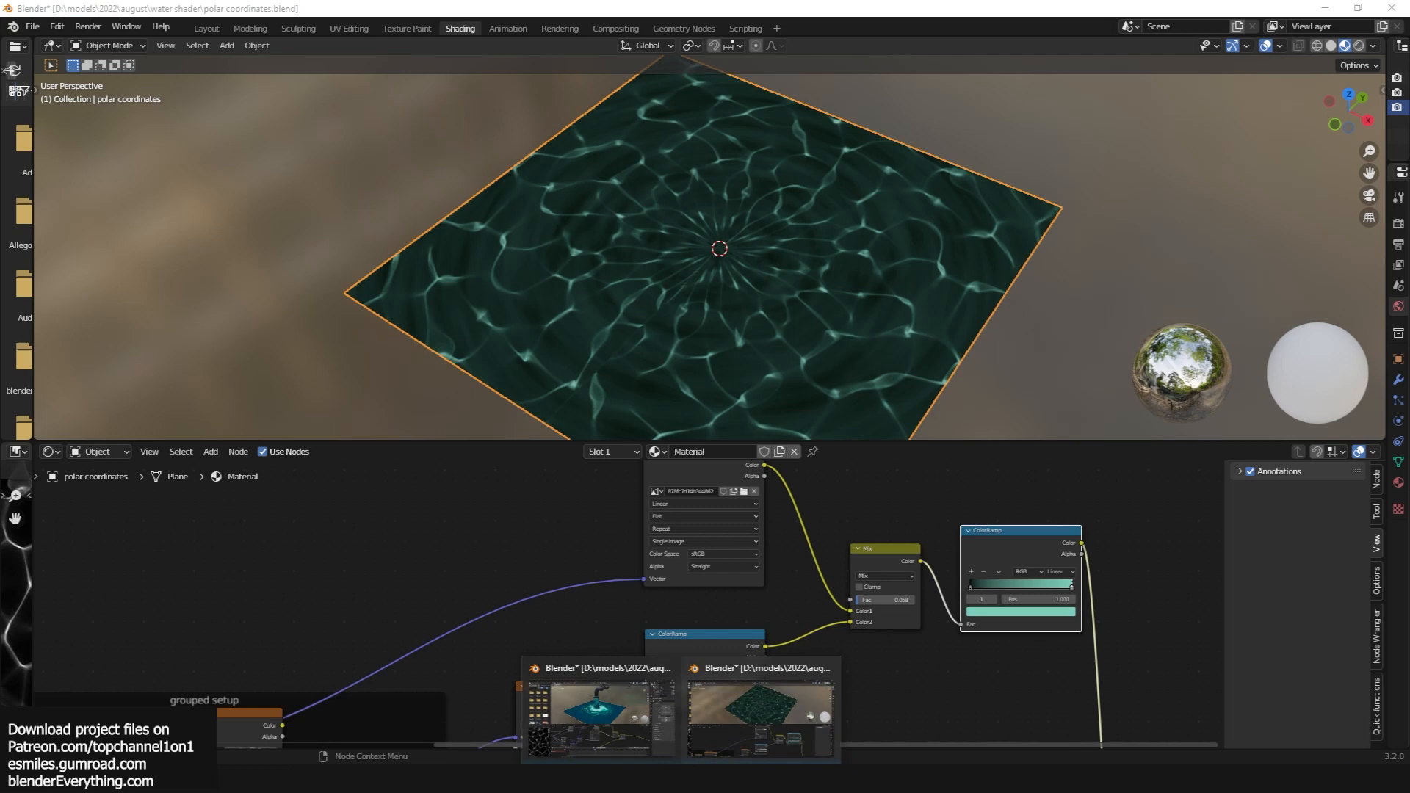
left_click(617, 735)
middle_click_drag(856, 311, 800, 336)
scroll(800, 335, "up", 3)
key("space")
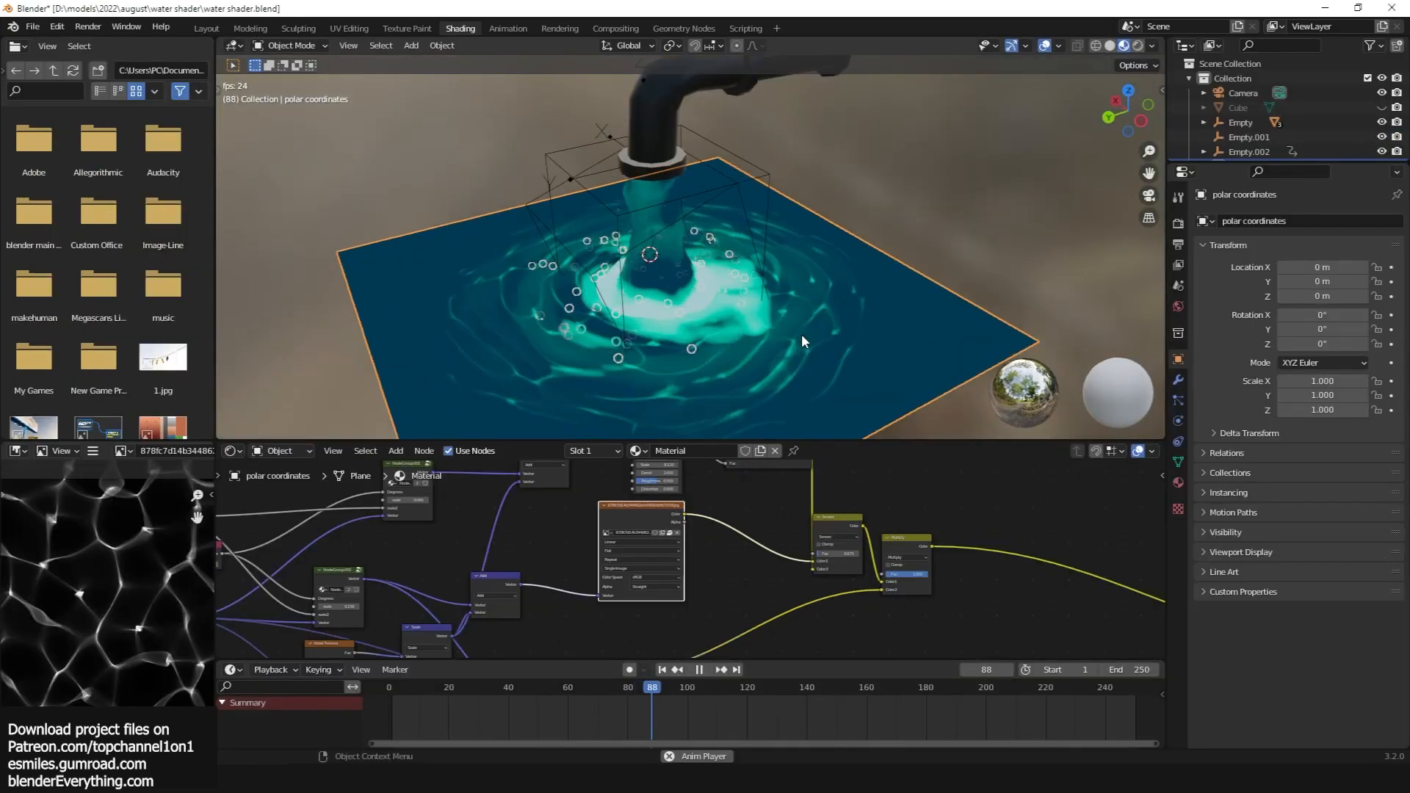
middle_click_drag(676, 338, 777, 308)
key("space")
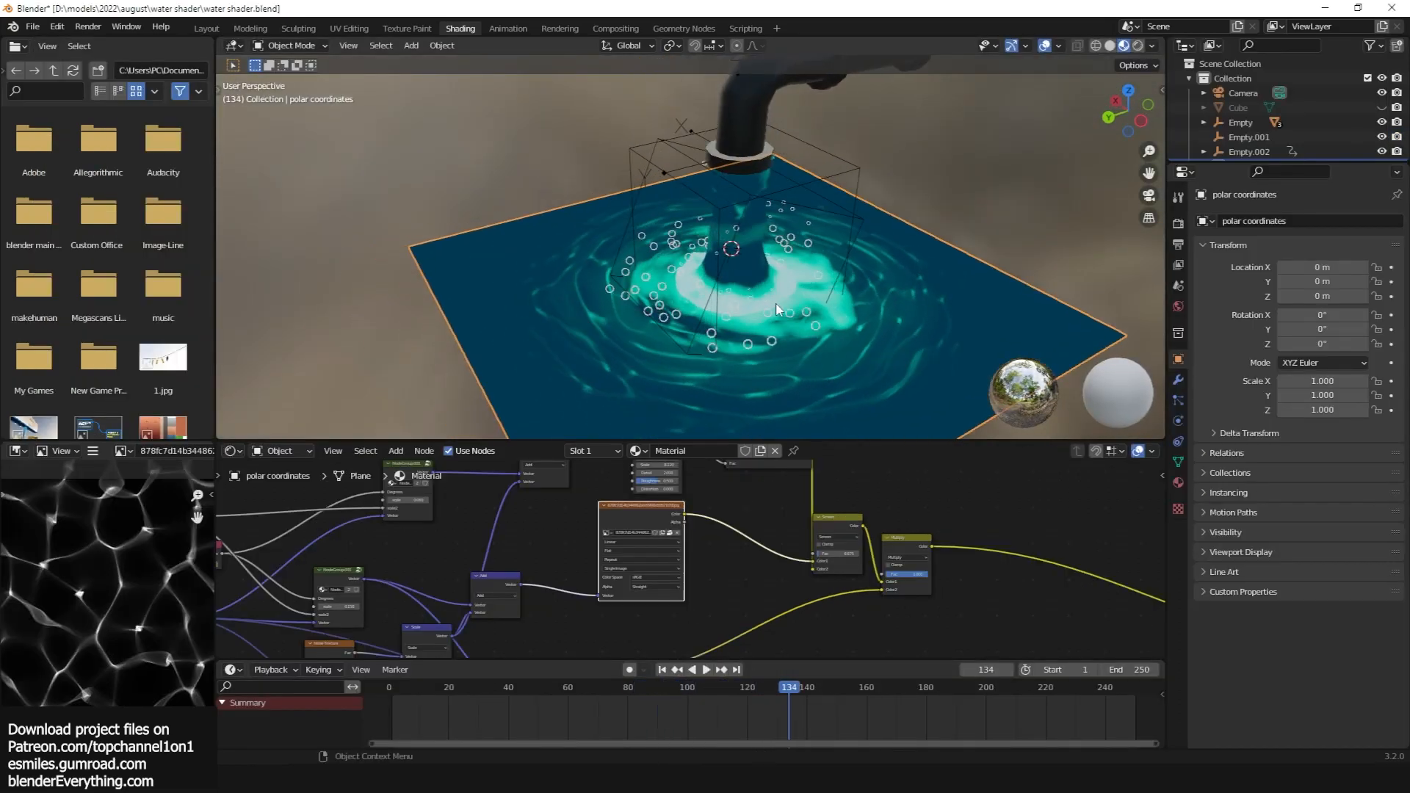
Return to the polar coordinates.blend window and briefly play its animation
left_click(1325, 8)
key("space")
key("space")
left_click(830, 586)
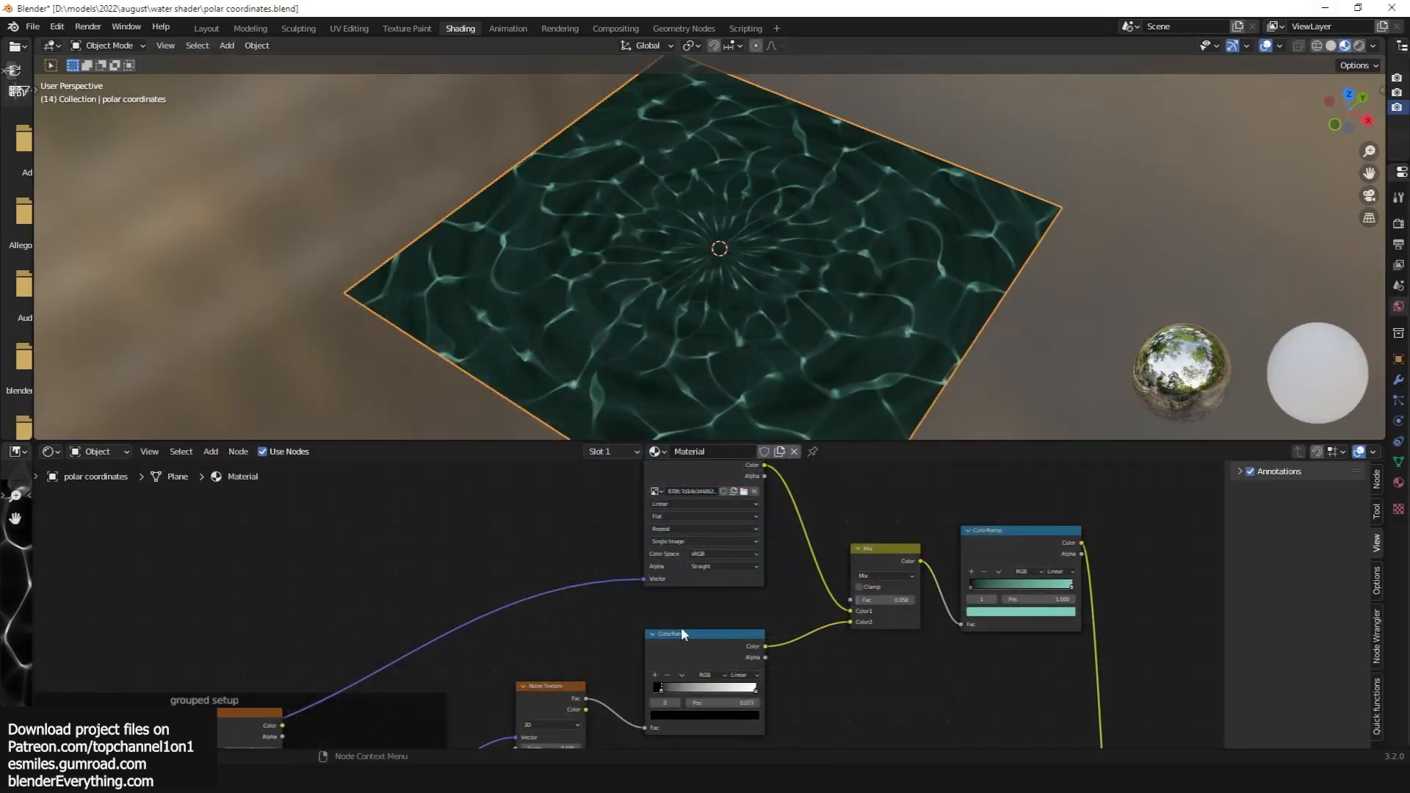
Move the Texture Coordinate node farther away from the first polar coordinates group
scroll(654, 631, "down", 5)
middle_click_drag(514, 650, 694, 602)
scroll(323, 724, "up", 4)
middle_click_drag(328, 733, 492, 670)
scroll(561, 652, "up", 5)
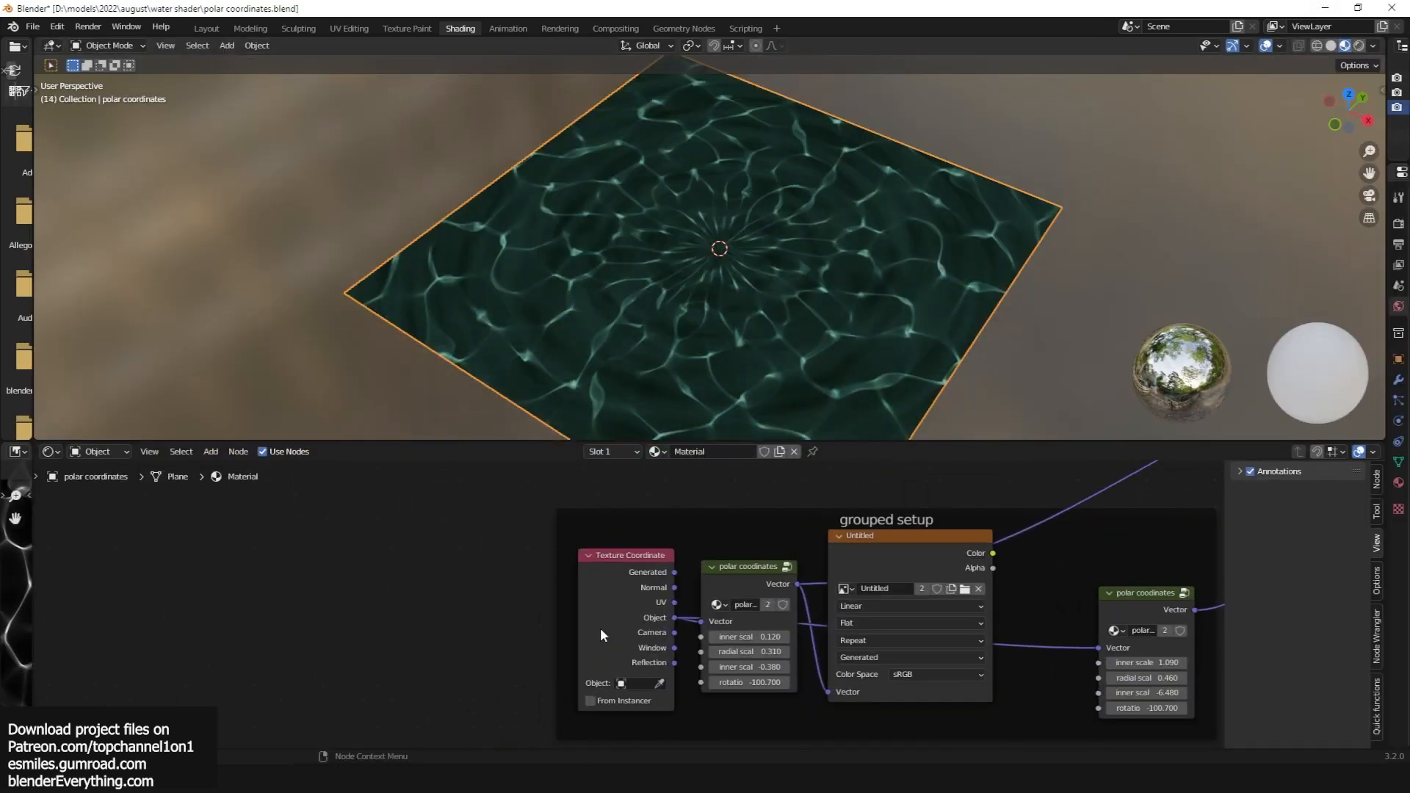
left_click_drag(601, 629, 520, 597)
Drive the first polar coordinates group's rotation with #frame/50 and play the animation to check the speed
left_click_drag(762, 682, 756, 685)
left_click(756, 686)
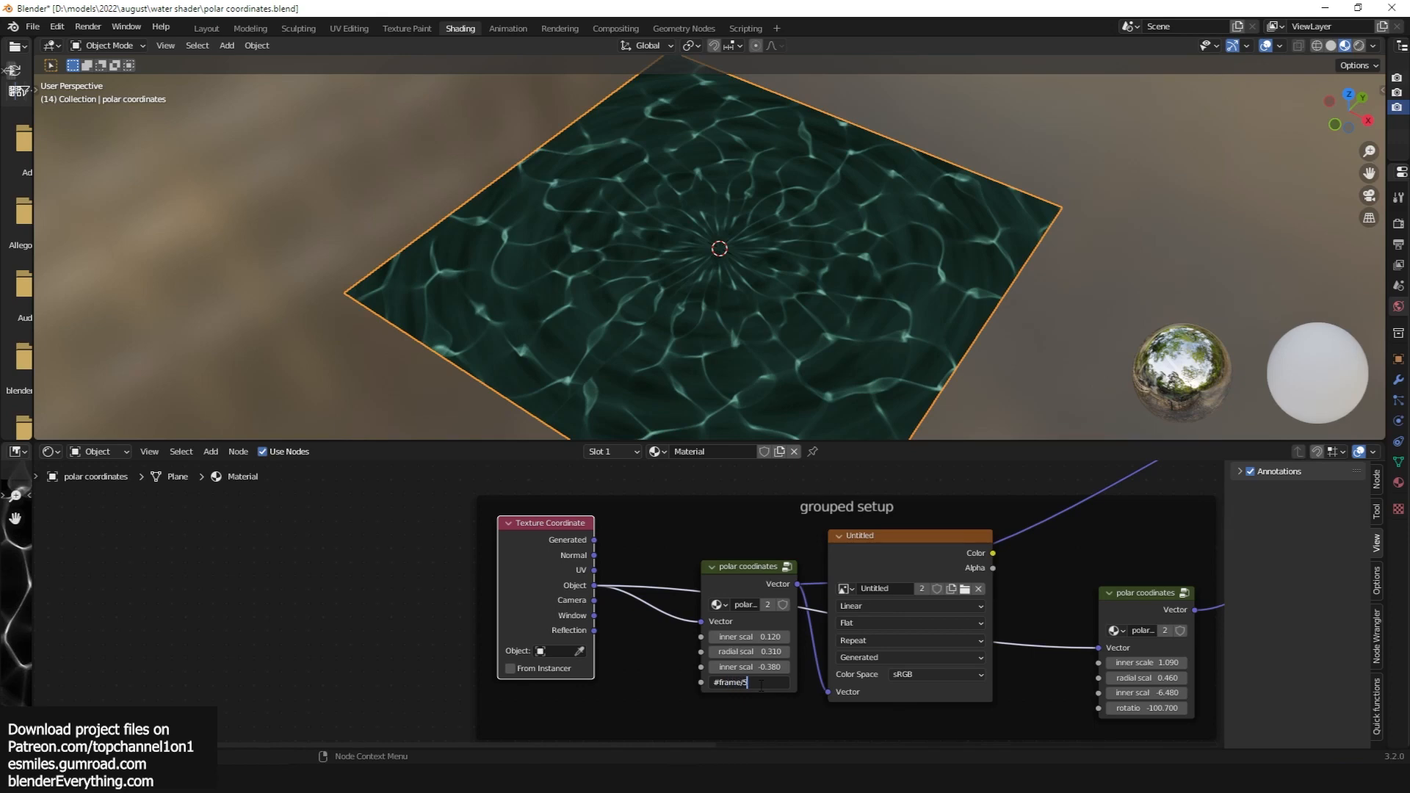
key("Return")
key("space")
key("space")
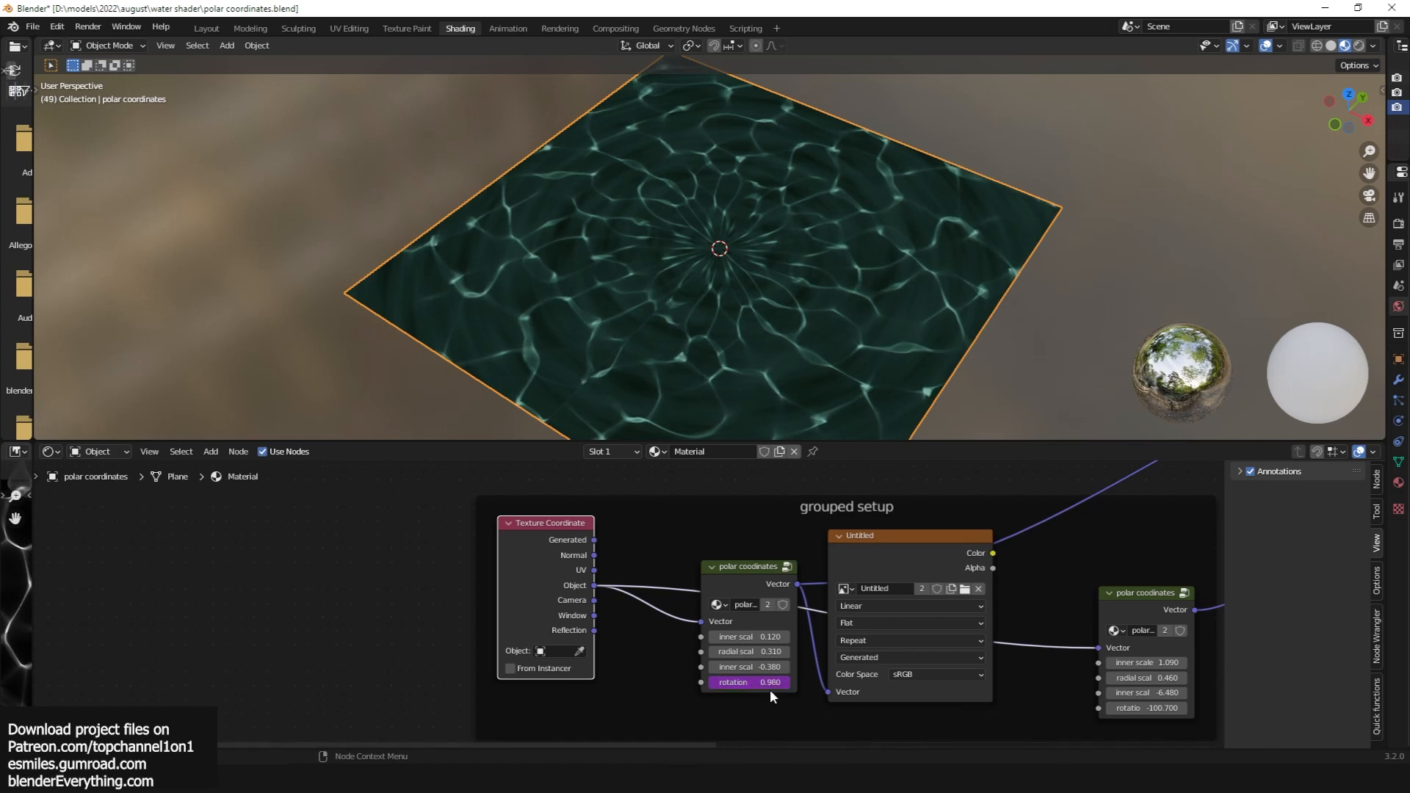
Change the first group's rotation expression to frame/2 and play the animation again
double_click(755, 681)
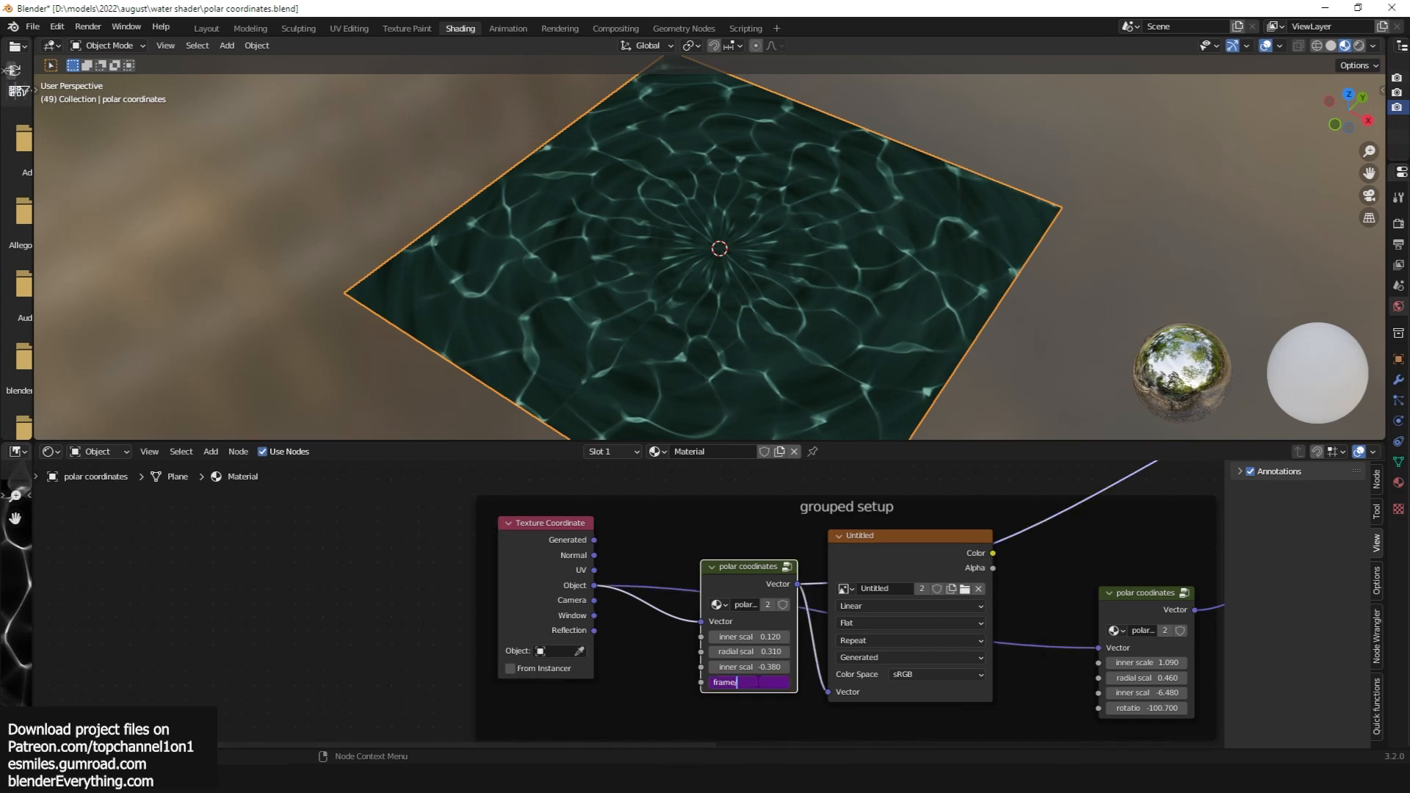
type("/2")
key("Return")
key("space")
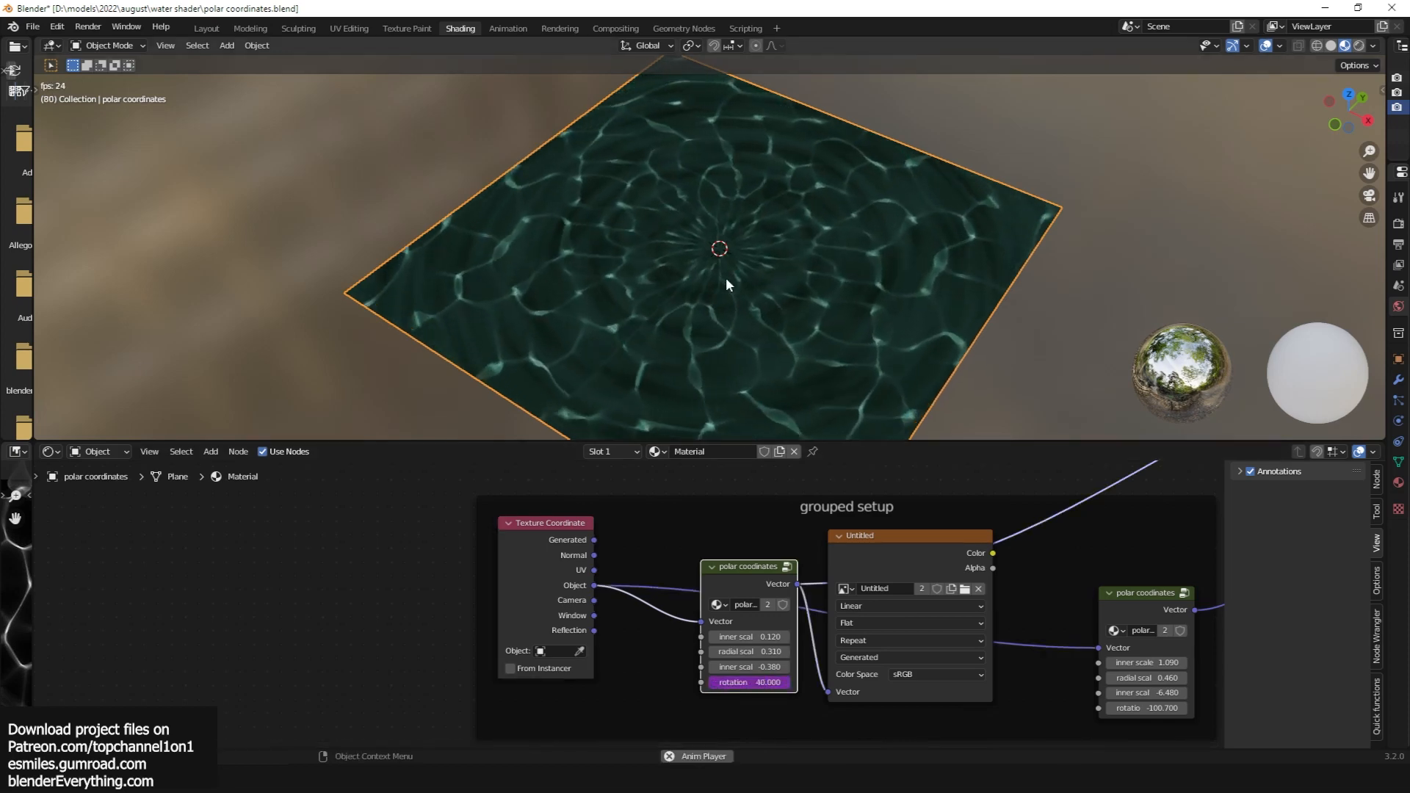
key("space")
Add a #frame driver to the rotation of the polar coordinates group feeding the Noise Texture and play the animation
scroll(1144, 627, "down", 6)
middle_click_drag(1144, 627, 833, 632)
scroll(979, 613, "up", 5)
scroll(857, 604, "up", 4)
scroll(804, 620, "down", 4)
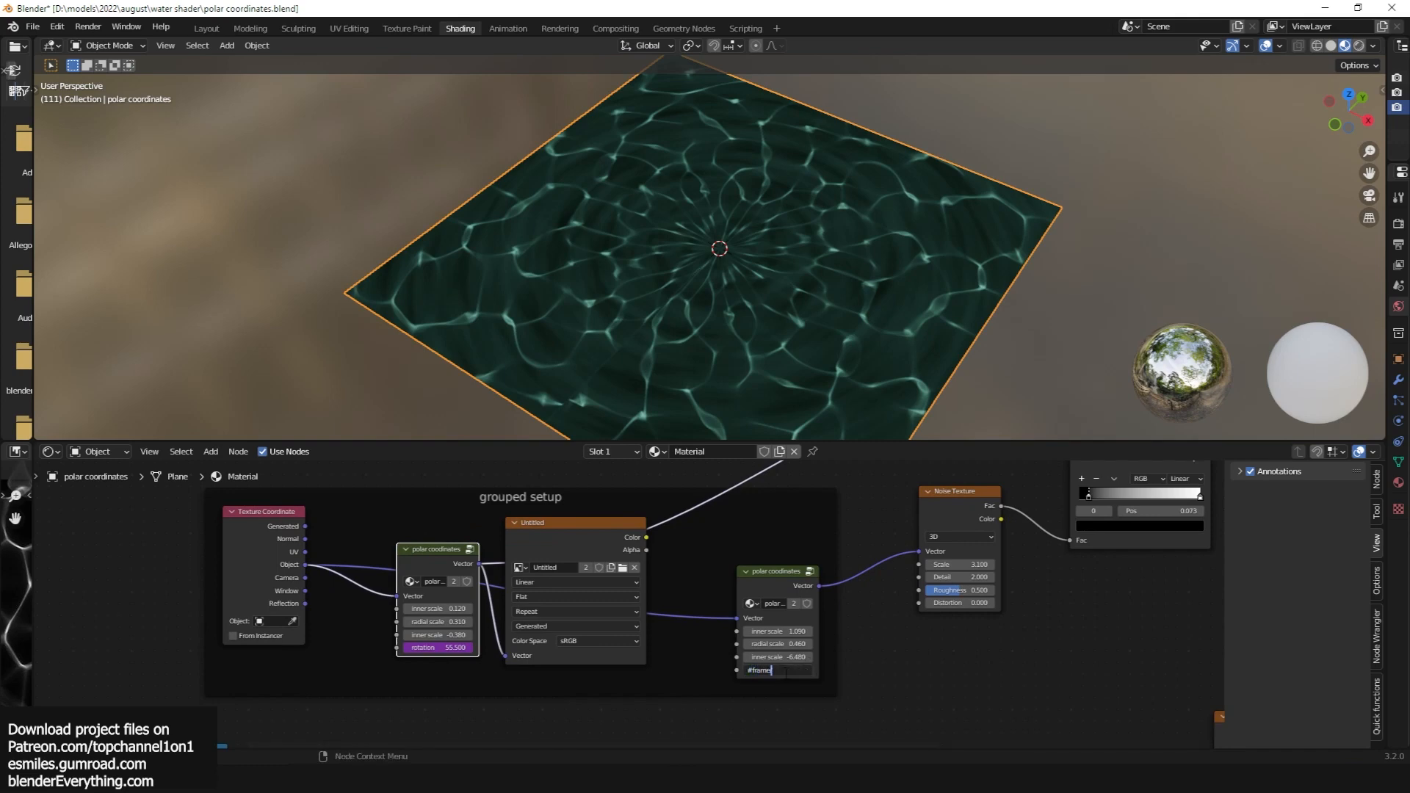
key("Return")
key("space")
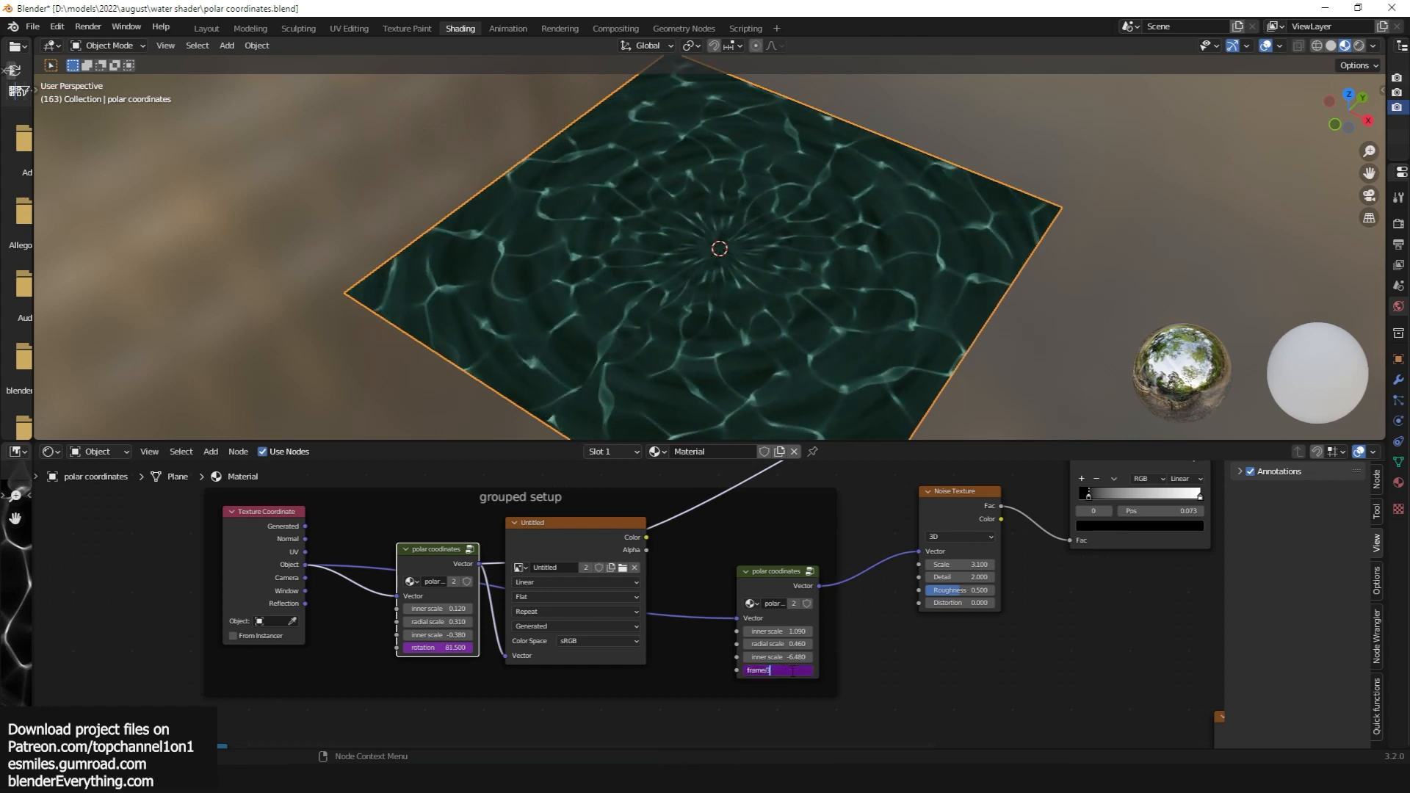
Adjust the noise group's rotation expression to follow the frame number one to one and play the animation
key("Return")
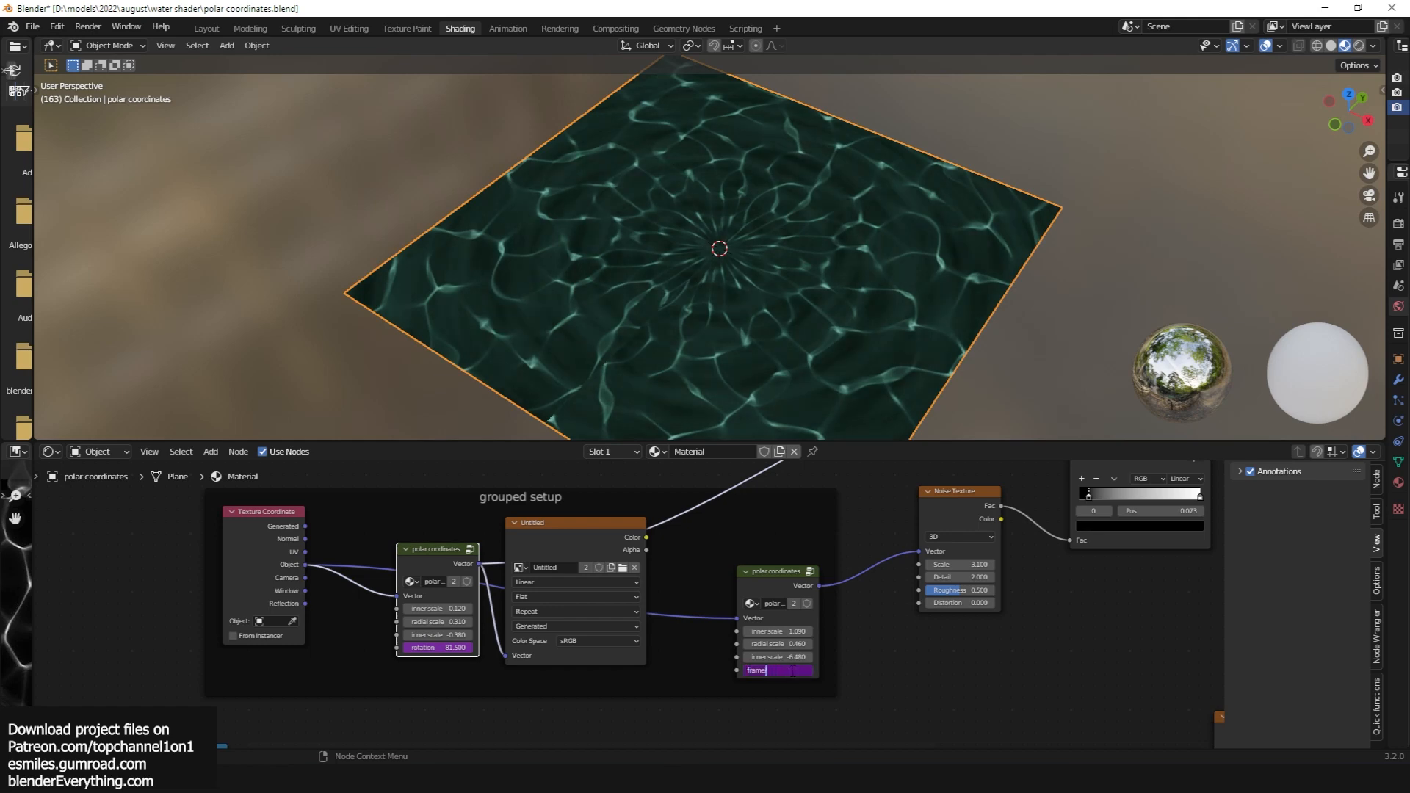
key("Return")
key("space")
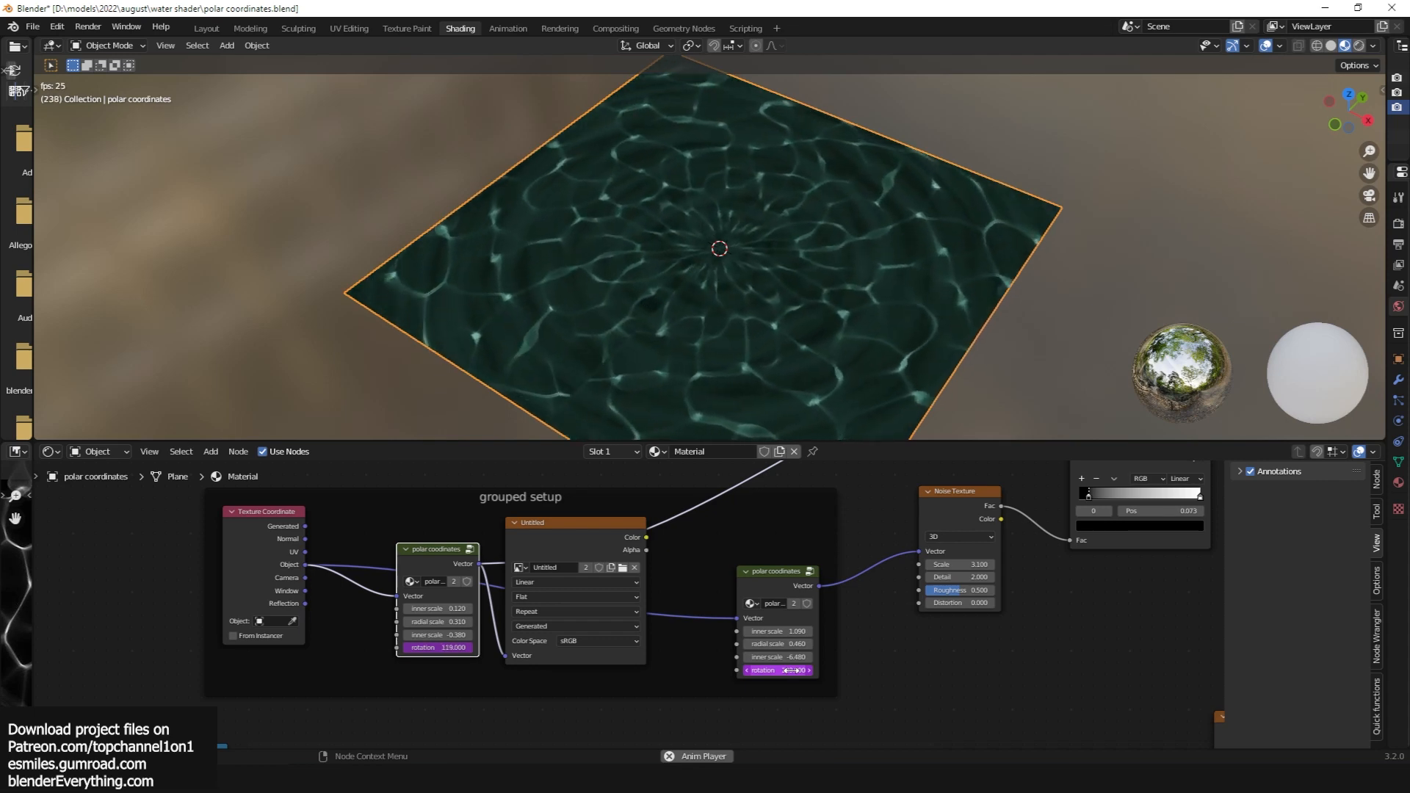
key("space")
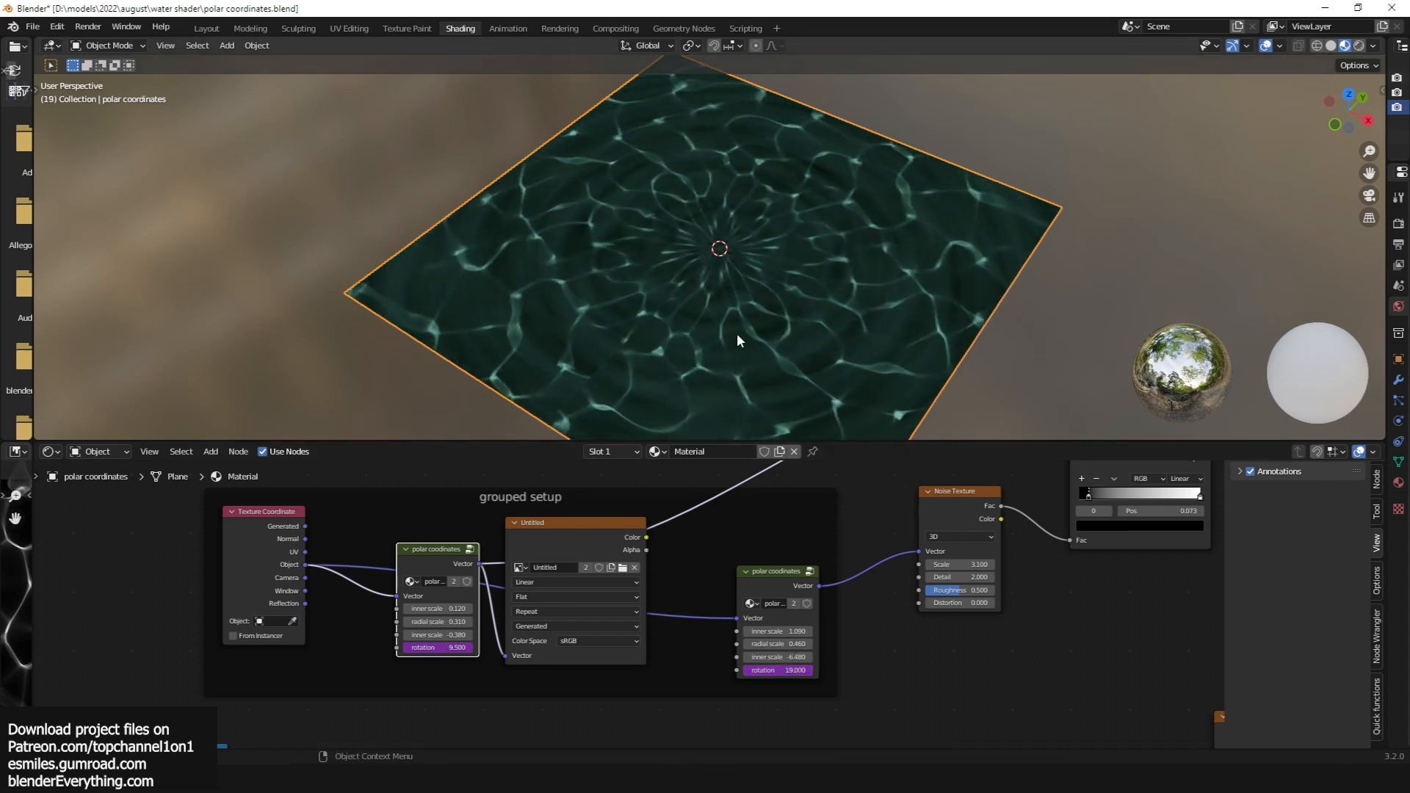
middle_click_drag(737, 340, 606, 323)
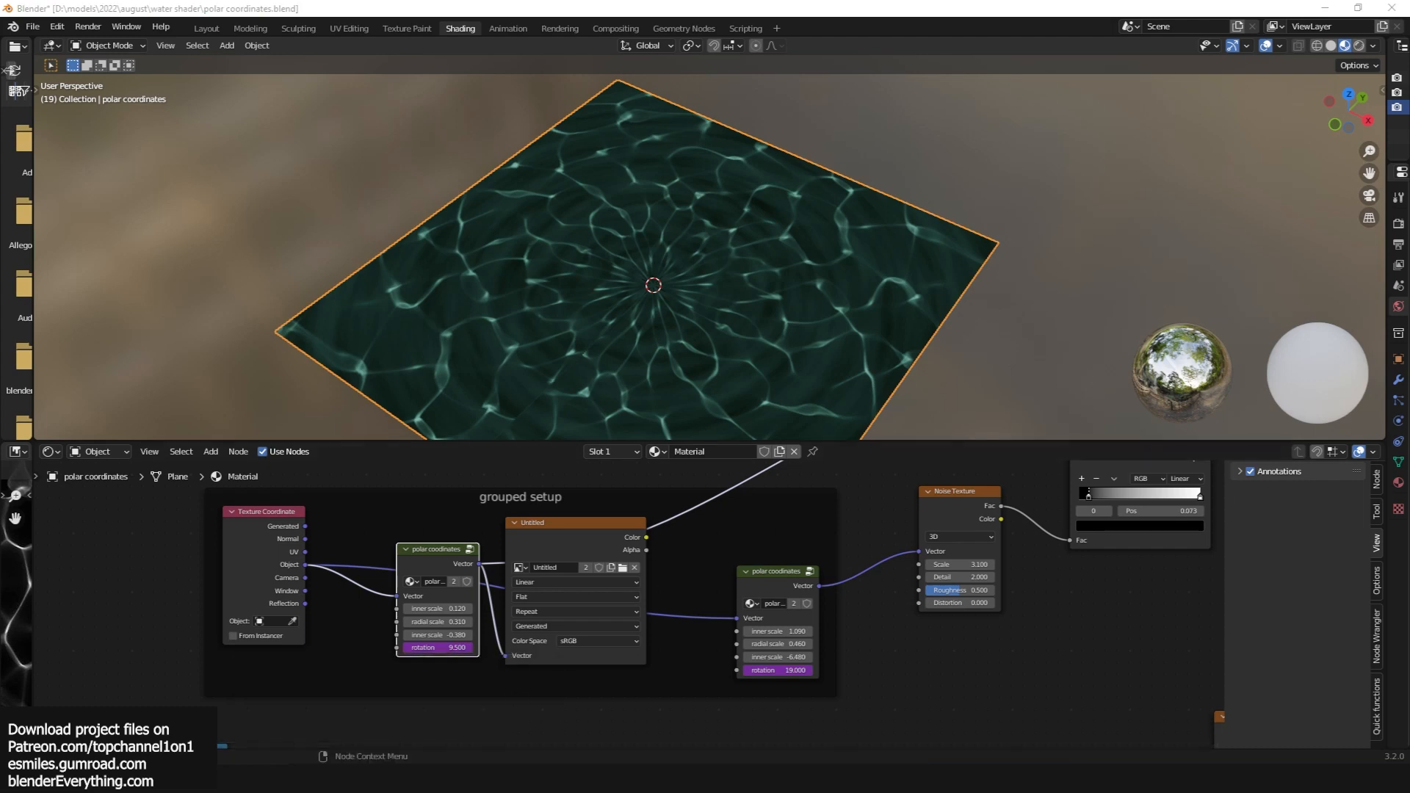
Switch to the browser, maximize The Unity Shaders Bible tweet to review its water video, and return to Blender
left_click(147, 779)
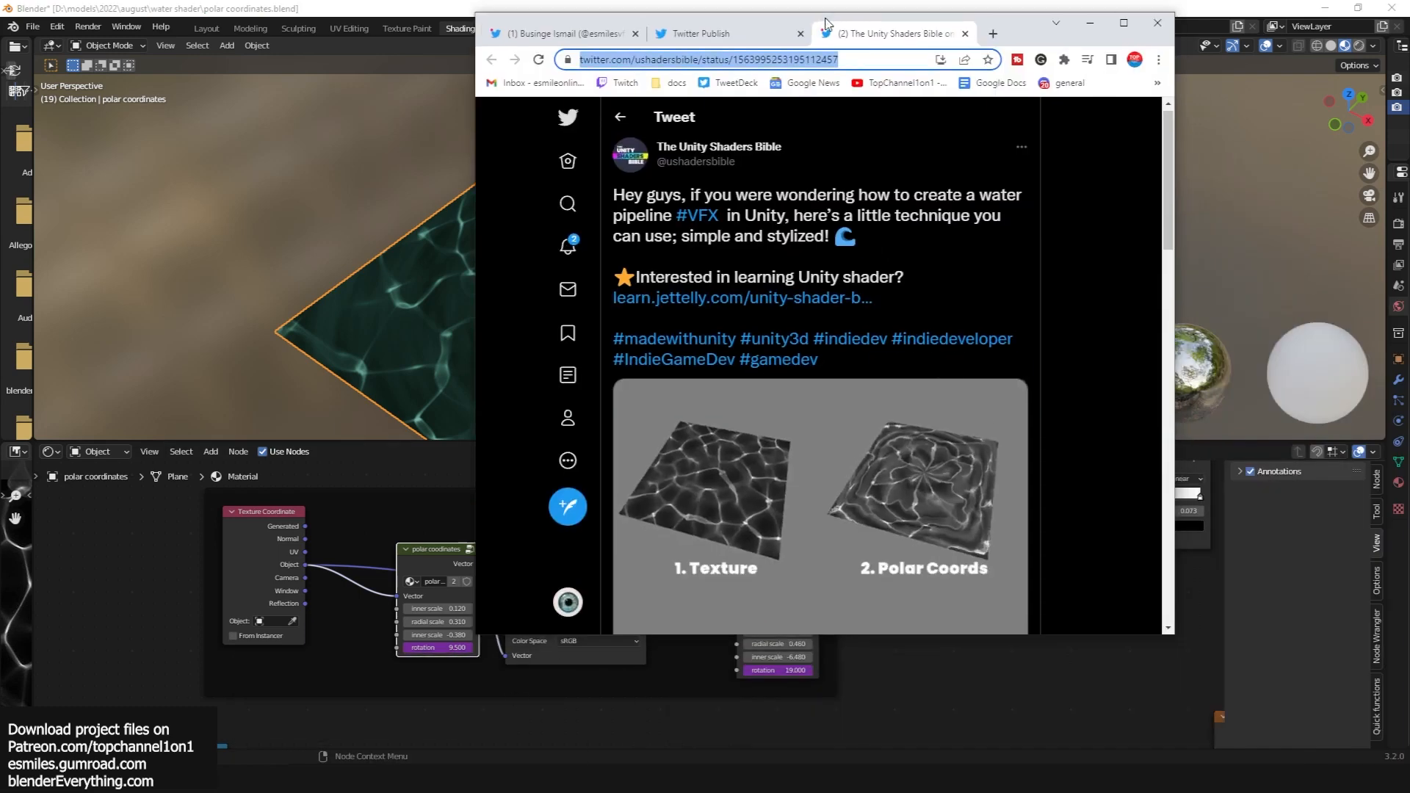
left_click(1125, 26)
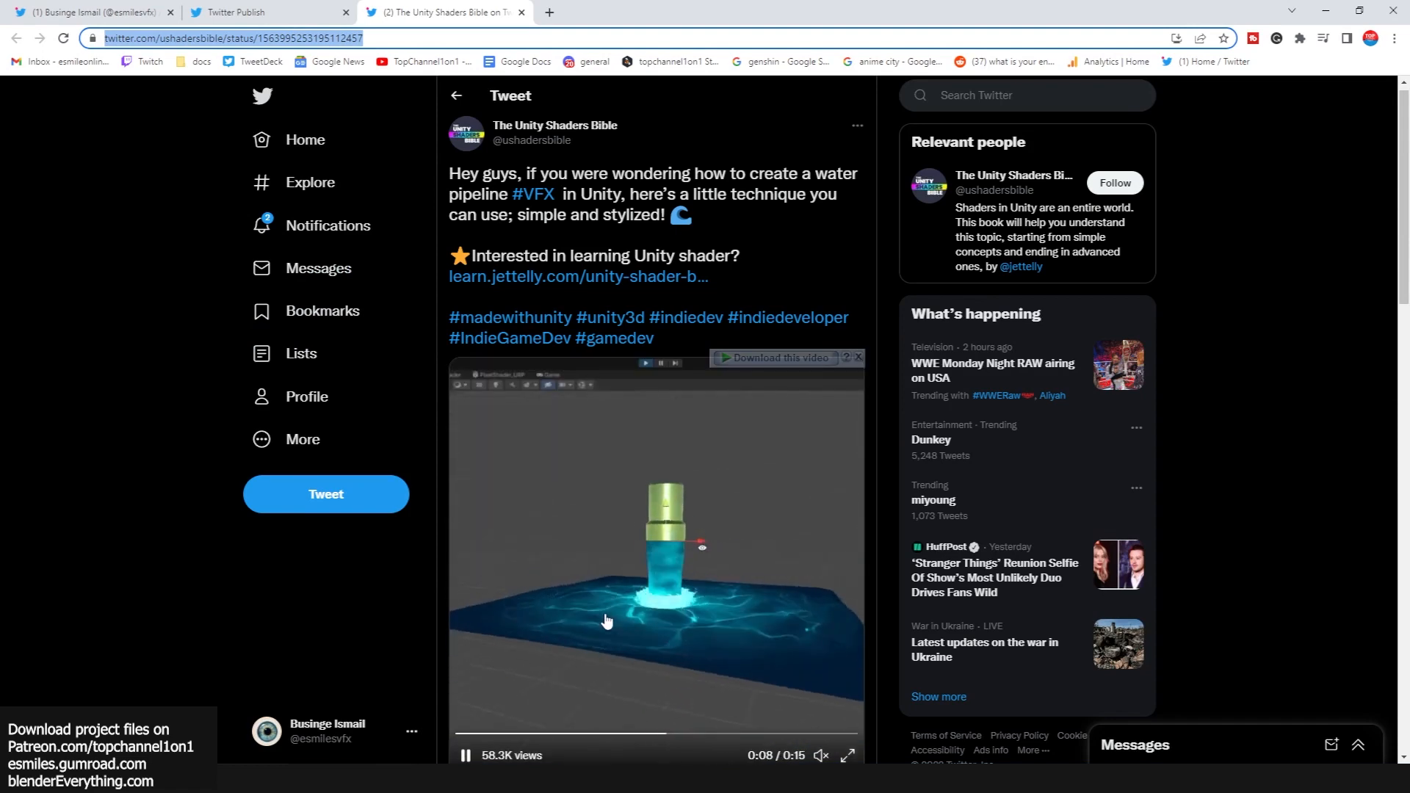
key("alt+Tab")
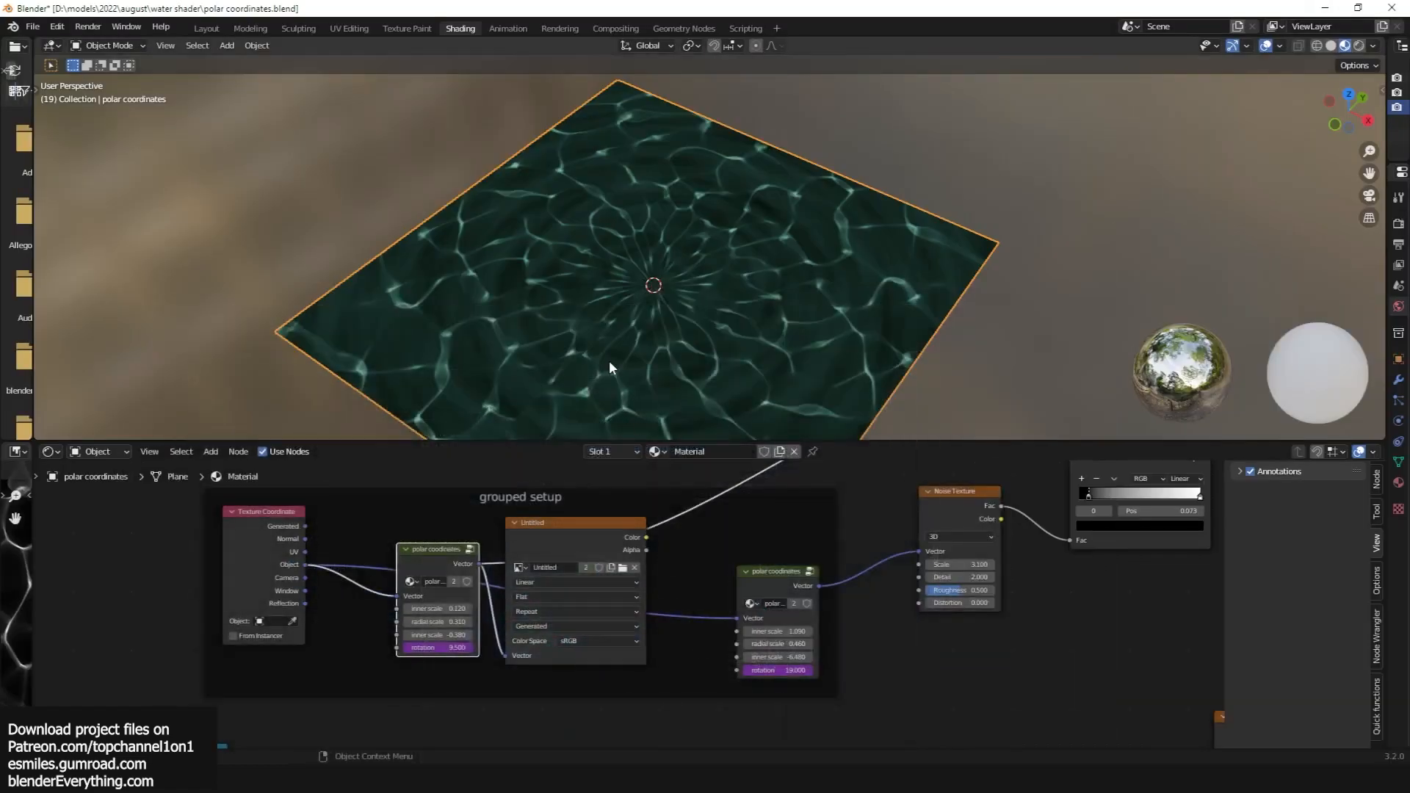
Spread out the grouped setup by moving the Texture Coordinate node and the first polar coordinates group away from the image texture
scroll(839, 614, "up", 1)
scroll(753, 603, "down", 4)
middle_click_drag(515, 586, 734, 593)
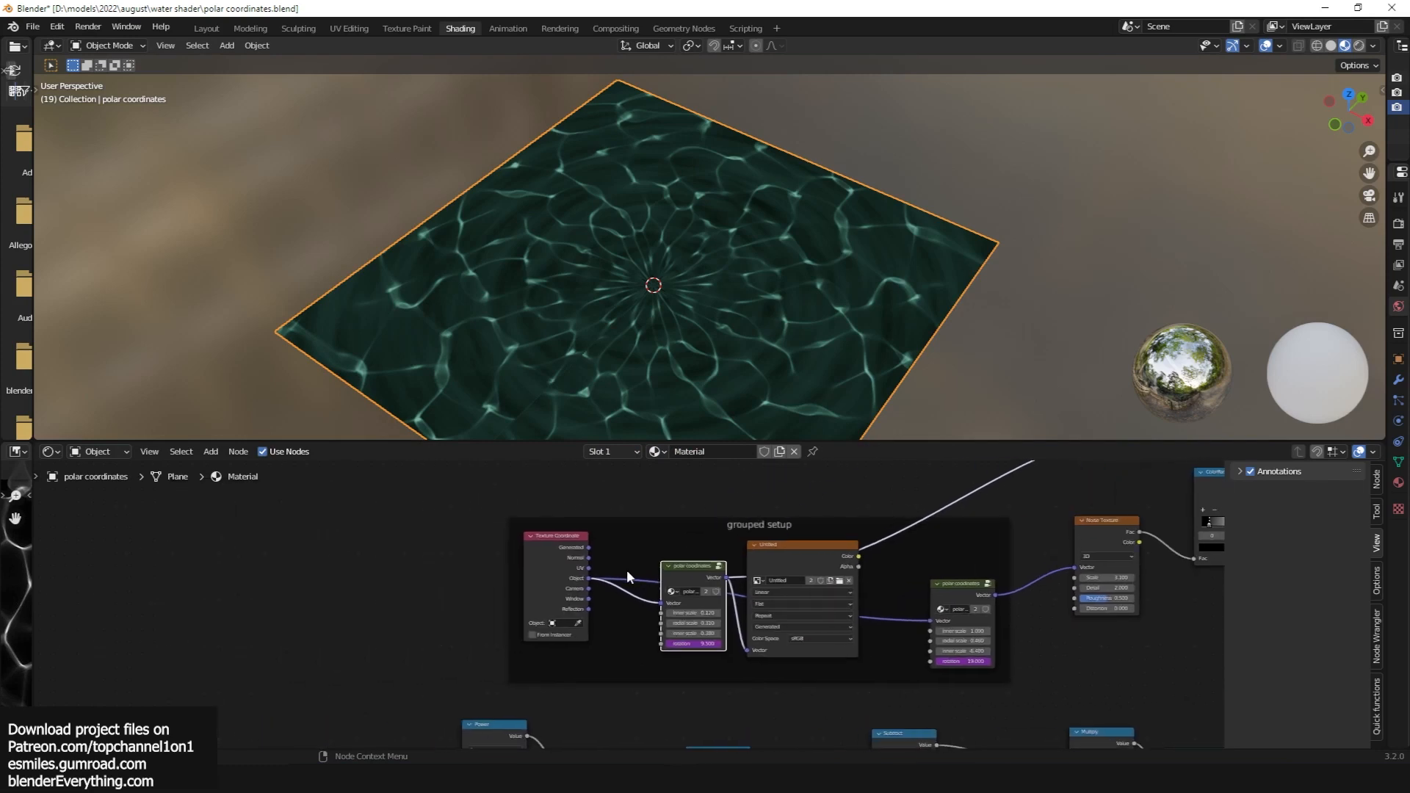
left_click_drag(553, 563, 105, 553)
left_click_drag(690, 567, 380, 493)
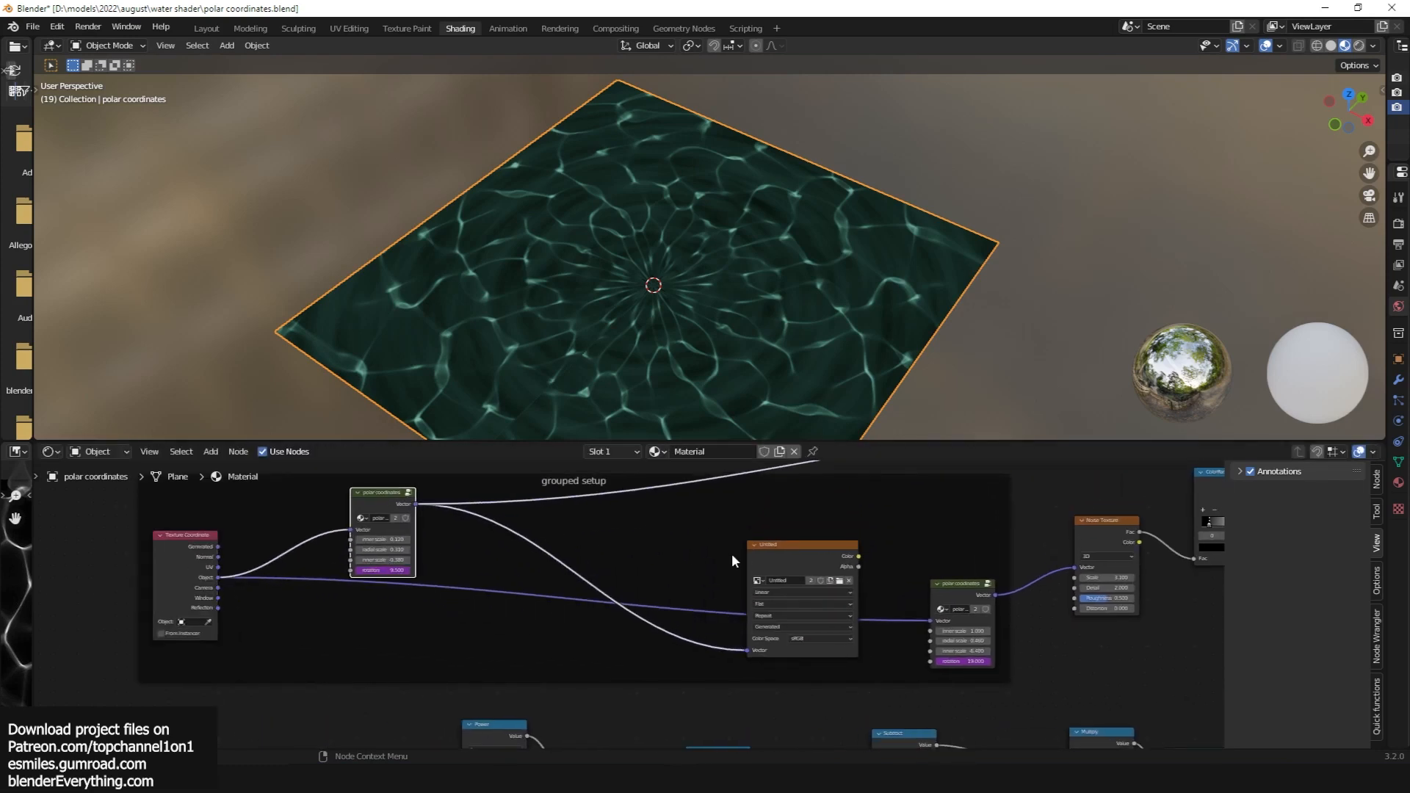
Delete the Untitled image texture from the grouped setup
left_click_drag(819, 552, 916, 501)
middle_click_drag(833, 524, 738, 629)
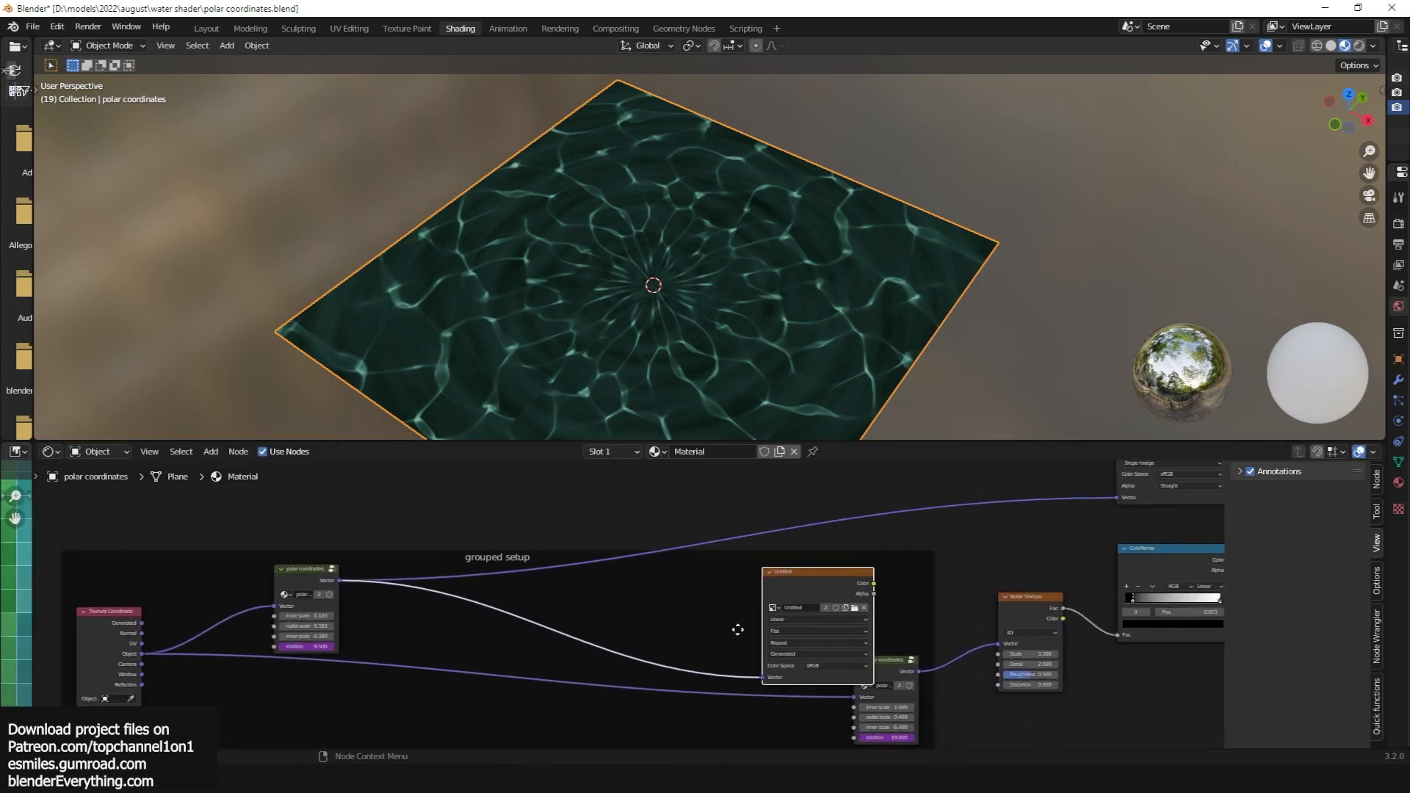
key("x")
middle_click_drag(763, 546, 733, 627)
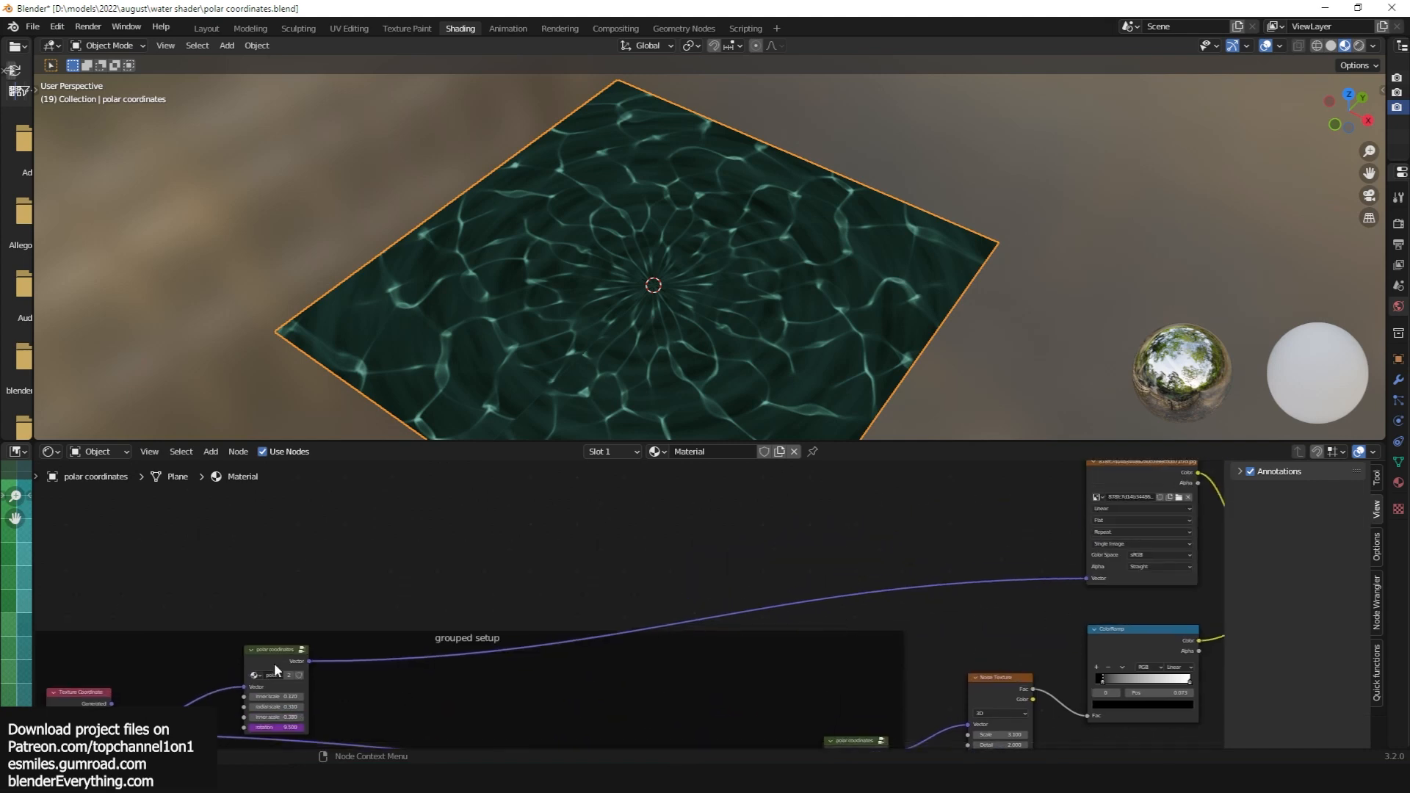
Shift the caustics image texture slightly upward and insert a Vector Math Add node on its vector connection
middle_click_drag(1123, 511, 1002, 568)
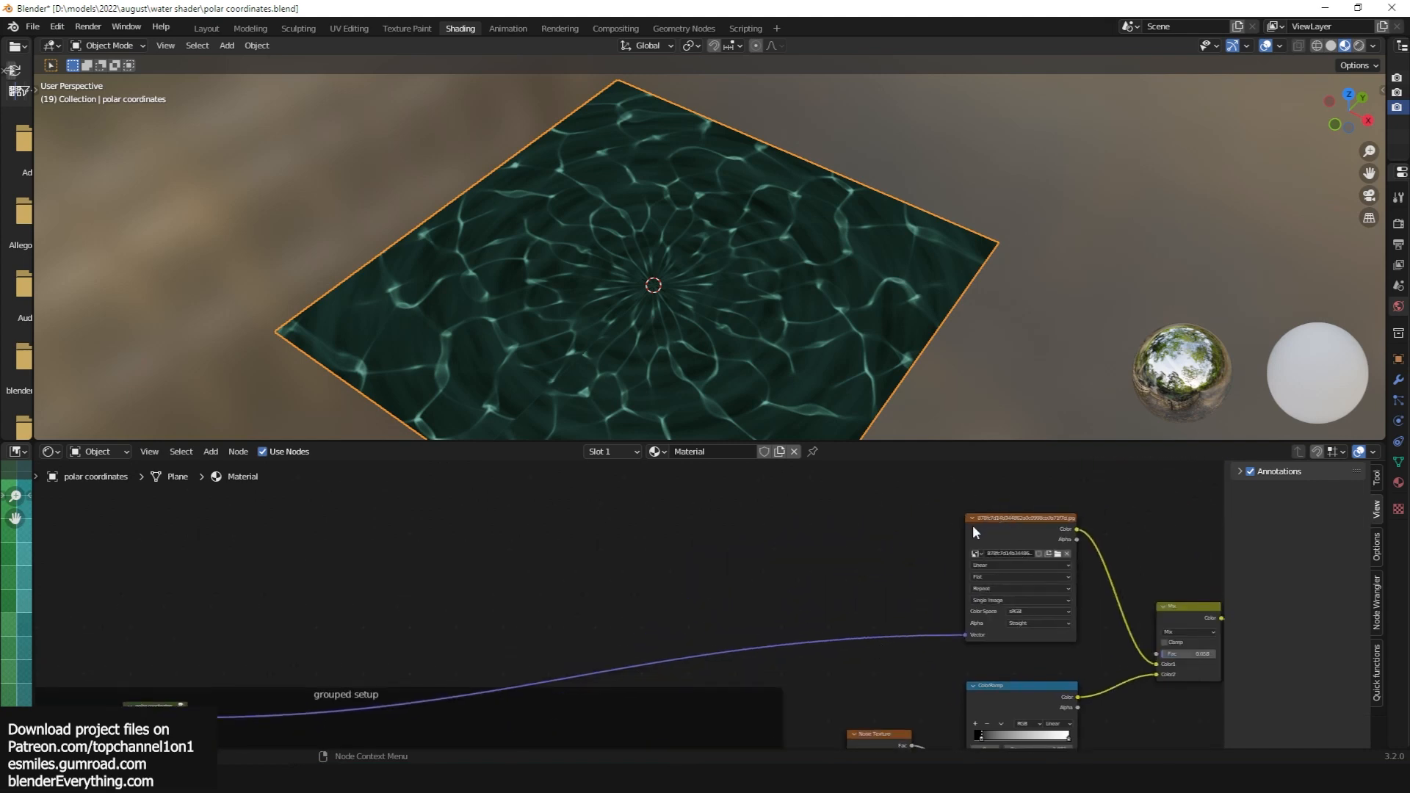
left_click_drag(1039, 512, 1044, 490)
key("shift+a")
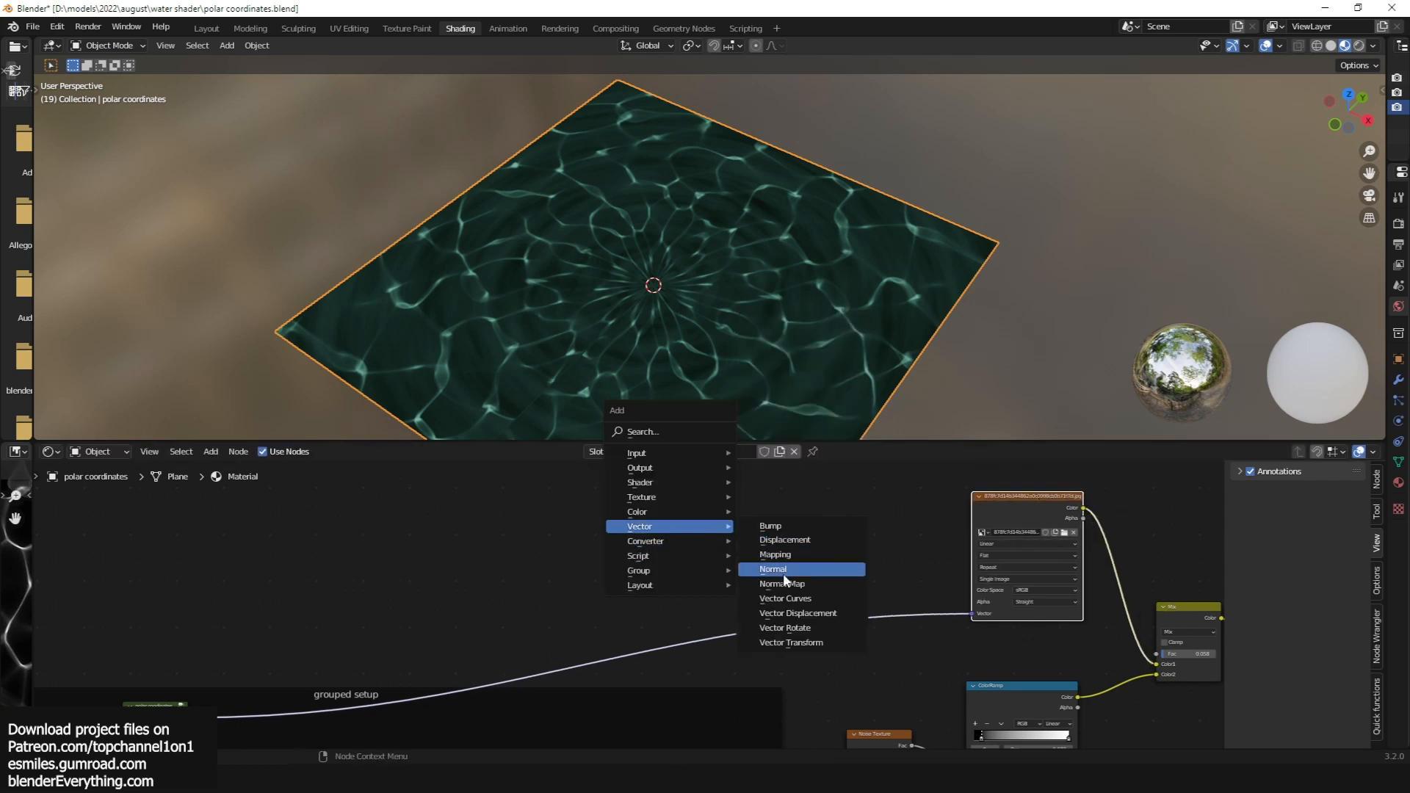
mouse_move(672, 541)
left_click(805, 527)
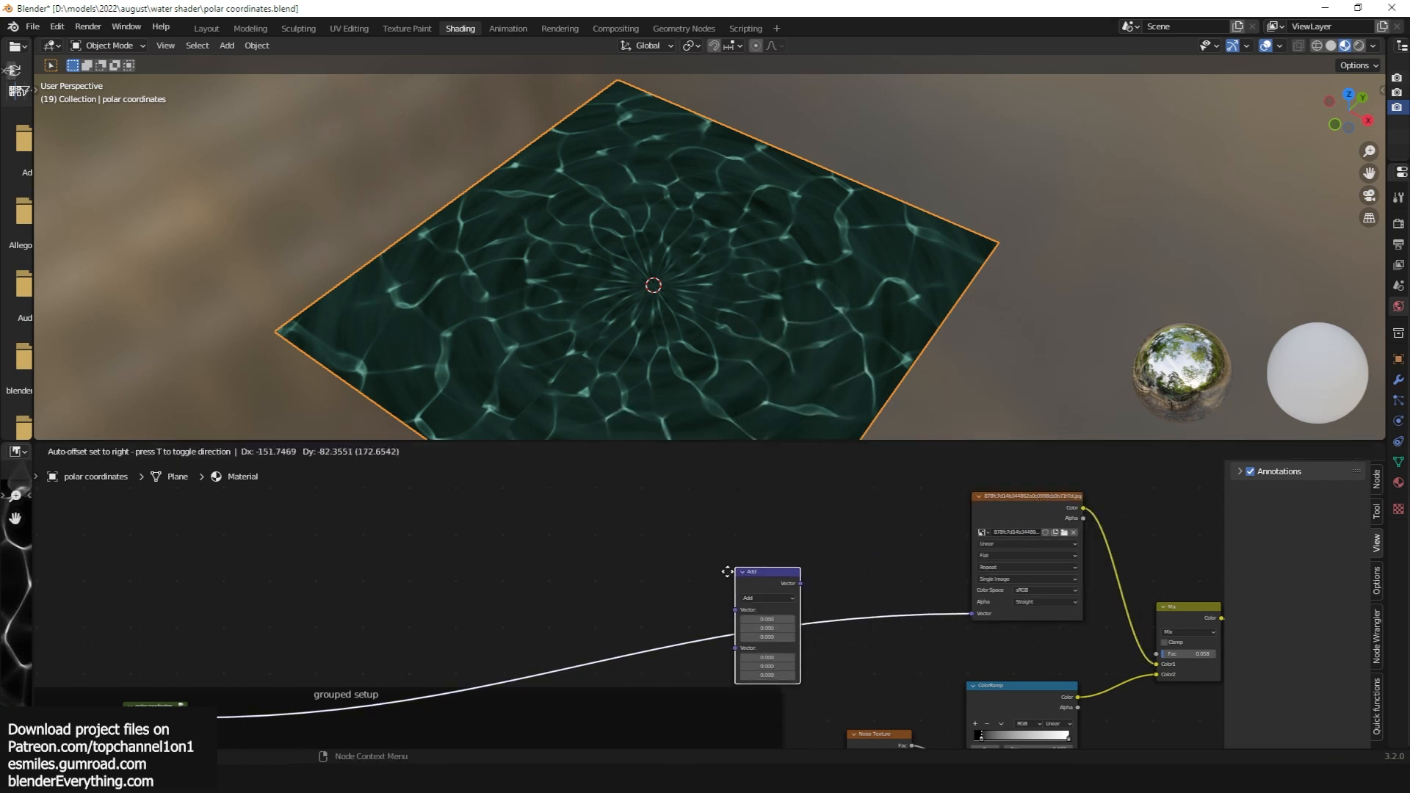
left_click(760, 580)
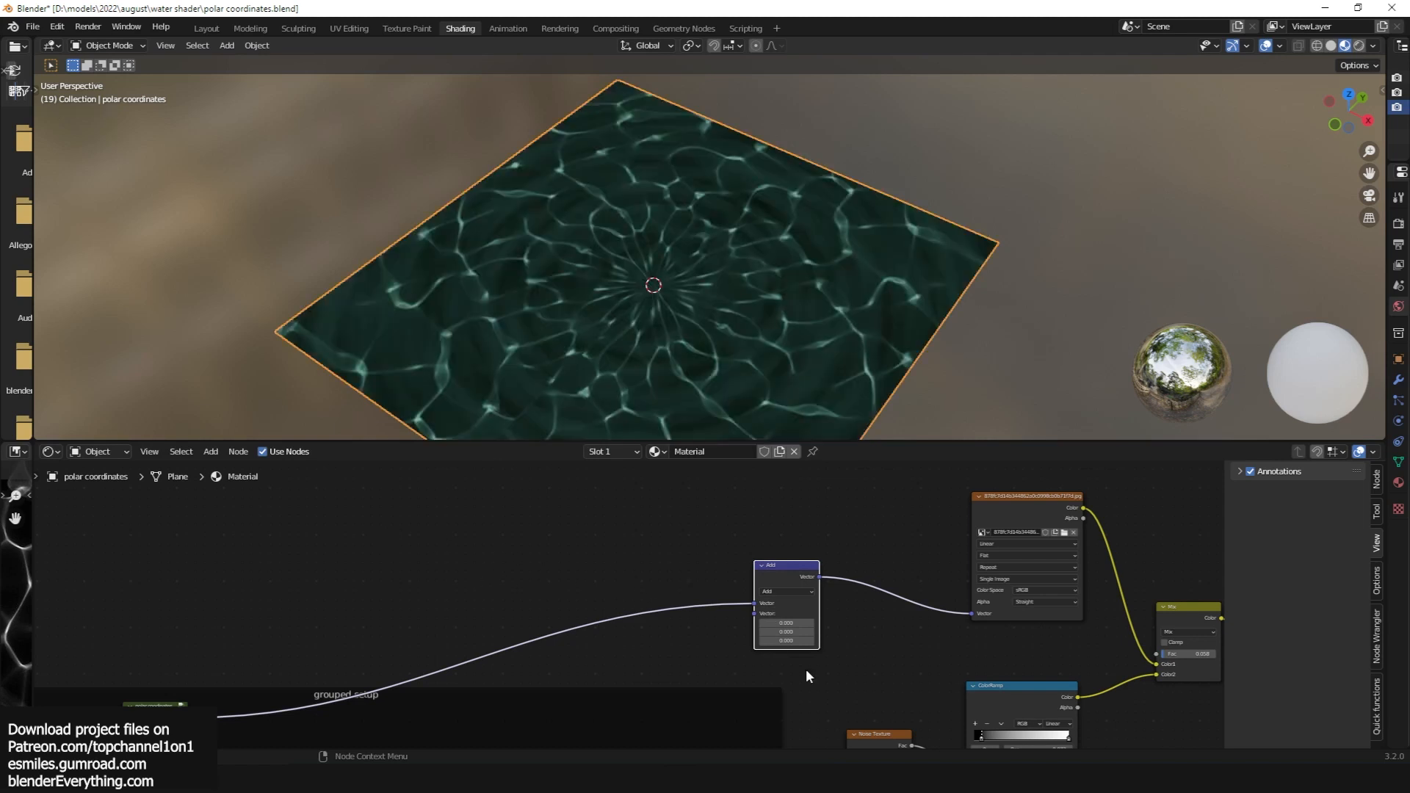
Add a Noise Texture and connect its Fac output to the second vector input of the caustics Add node
key("shift+a")
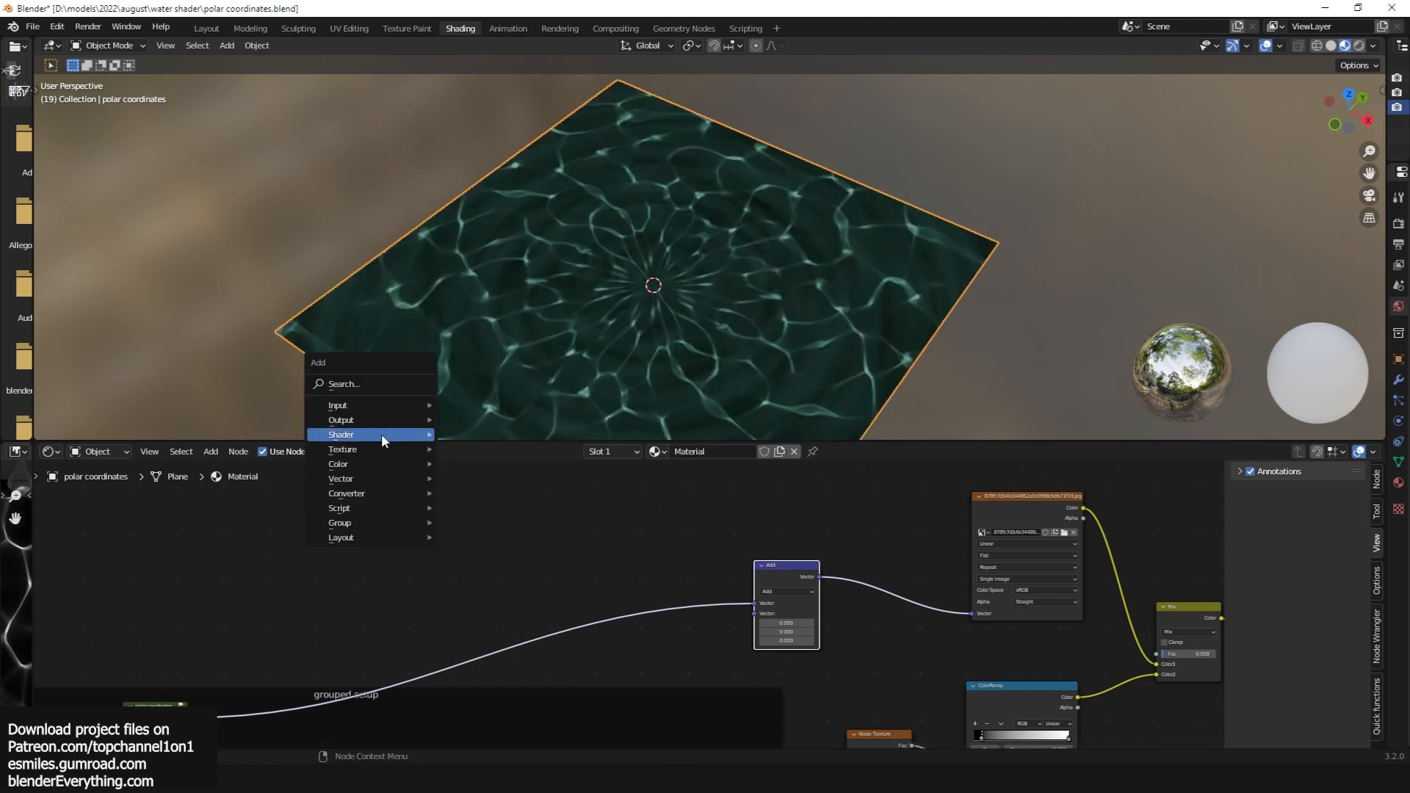
mouse_move(371, 448)
left_click(487, 600)
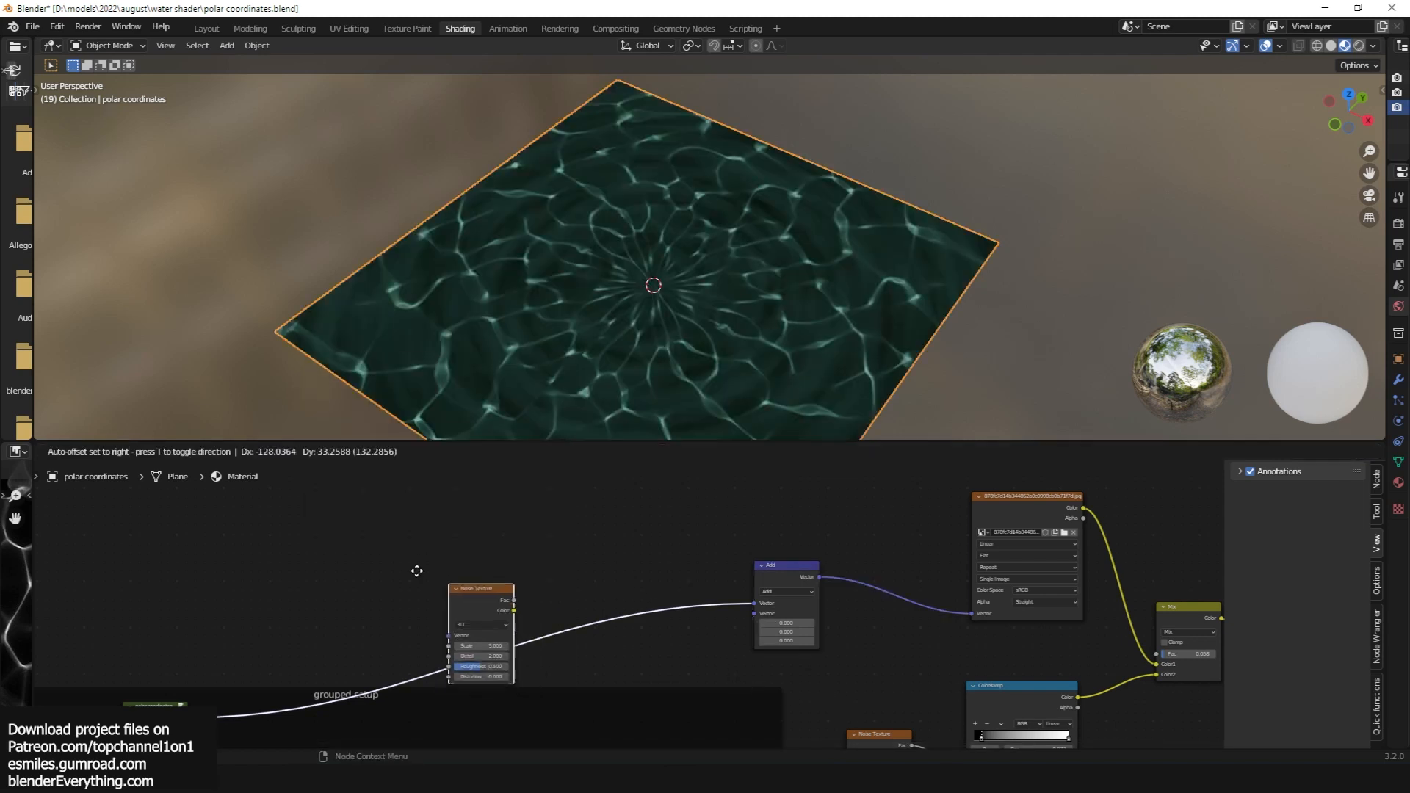
left_click(486, 540)
left_click_drag(481, 546, 757, 616)
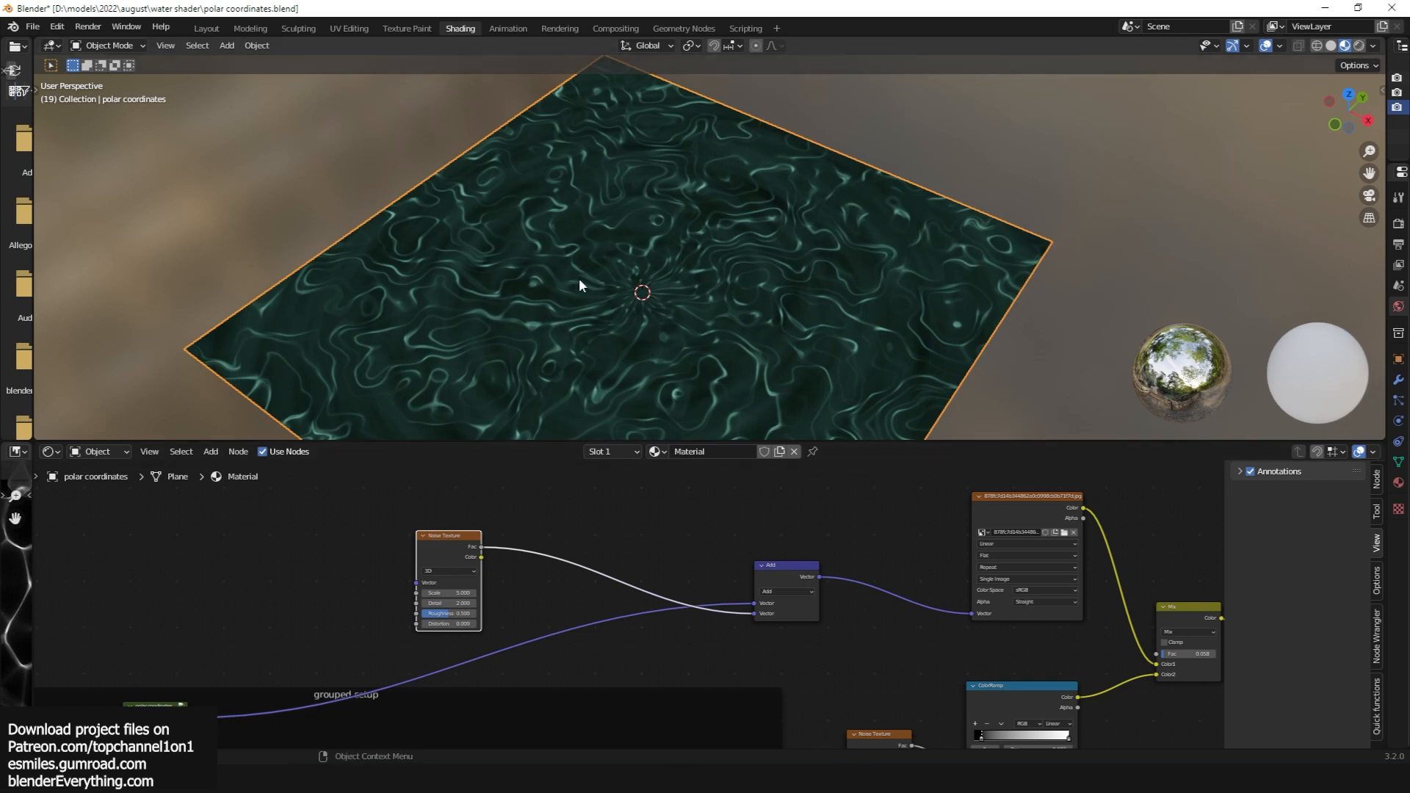
Duplicate the Vector Math Add node, insert it between the Noise Texture and the original Add node, and set it to Scale
middle_click_drag(514, 479, 545, 493)
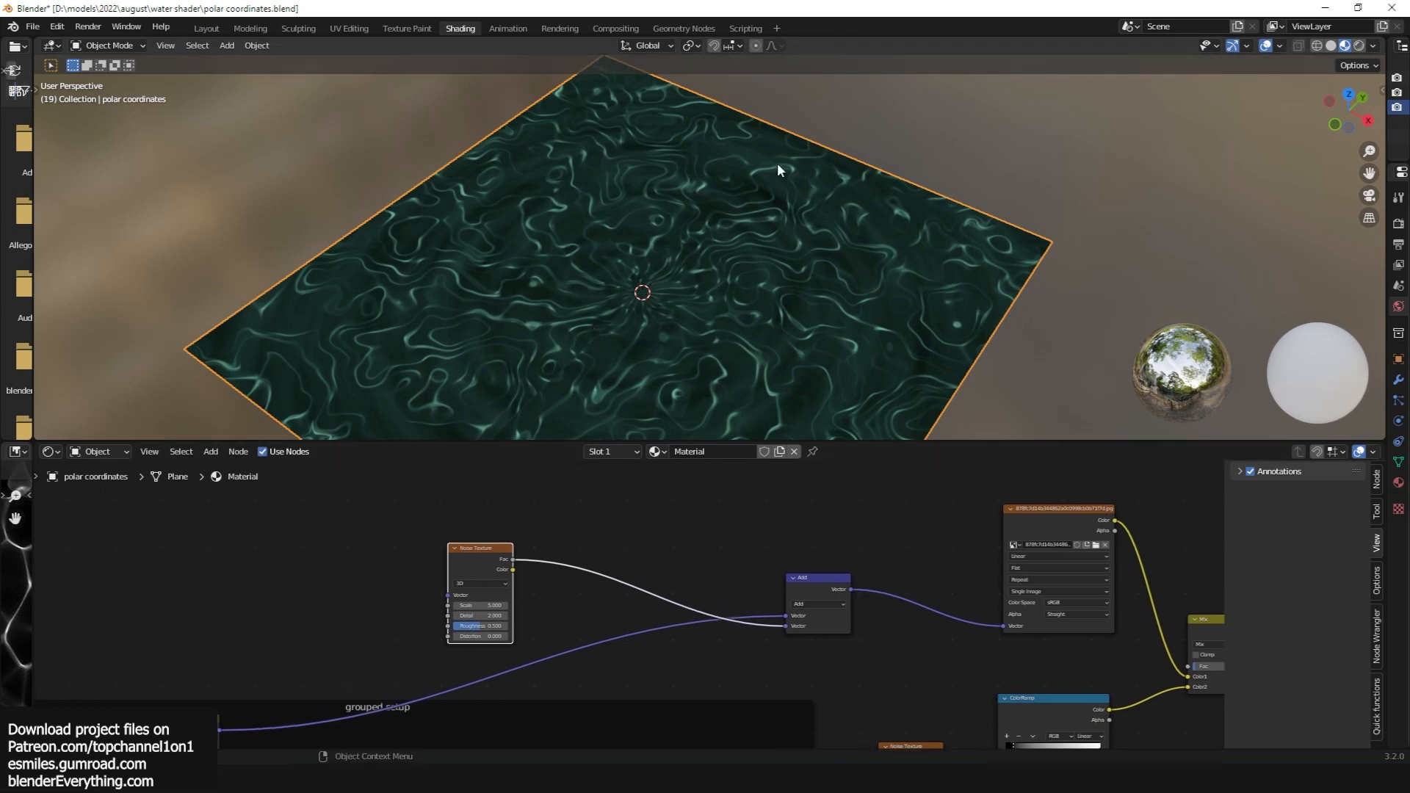
left_click(833, 578)
key("shift+d")
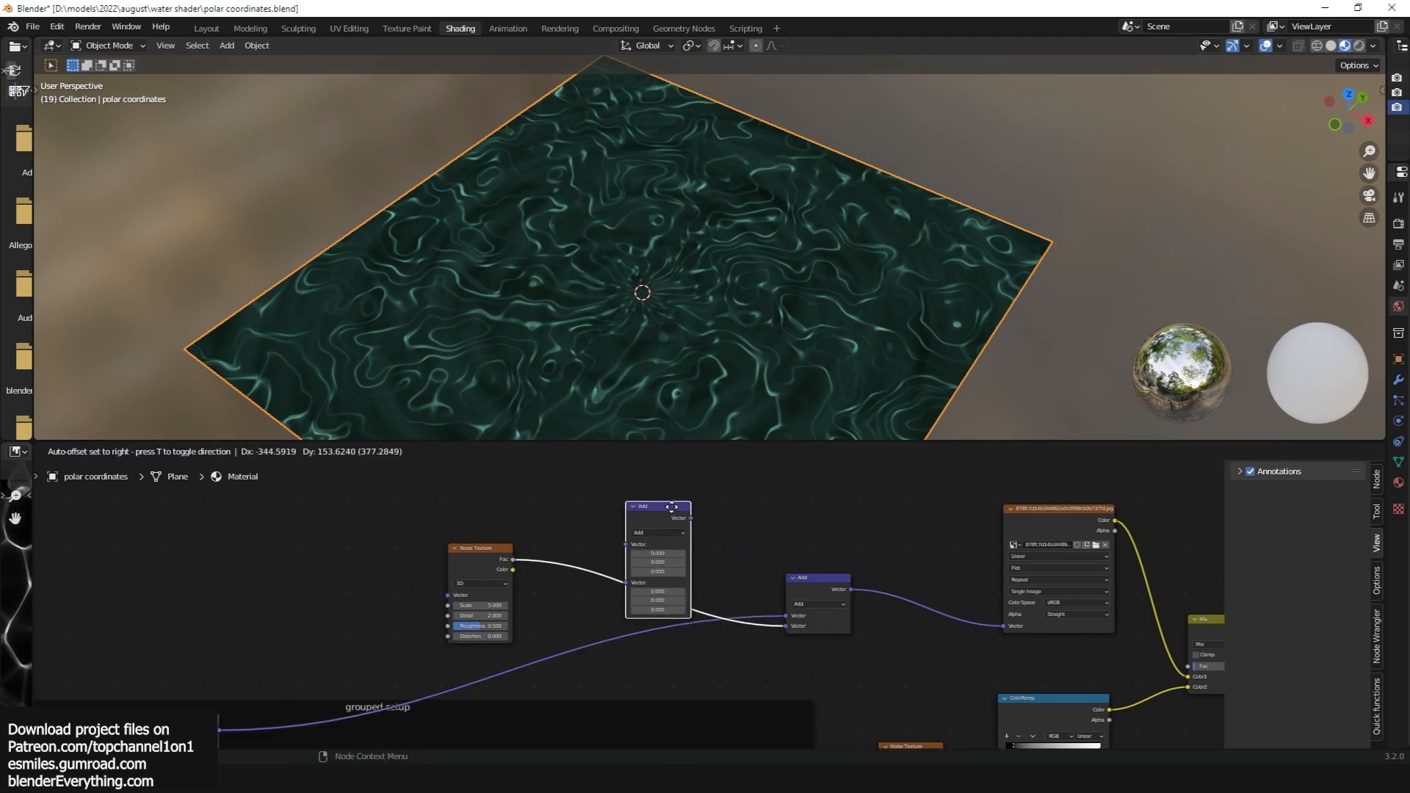
left_click(667, 504)
left_click(655, 529)
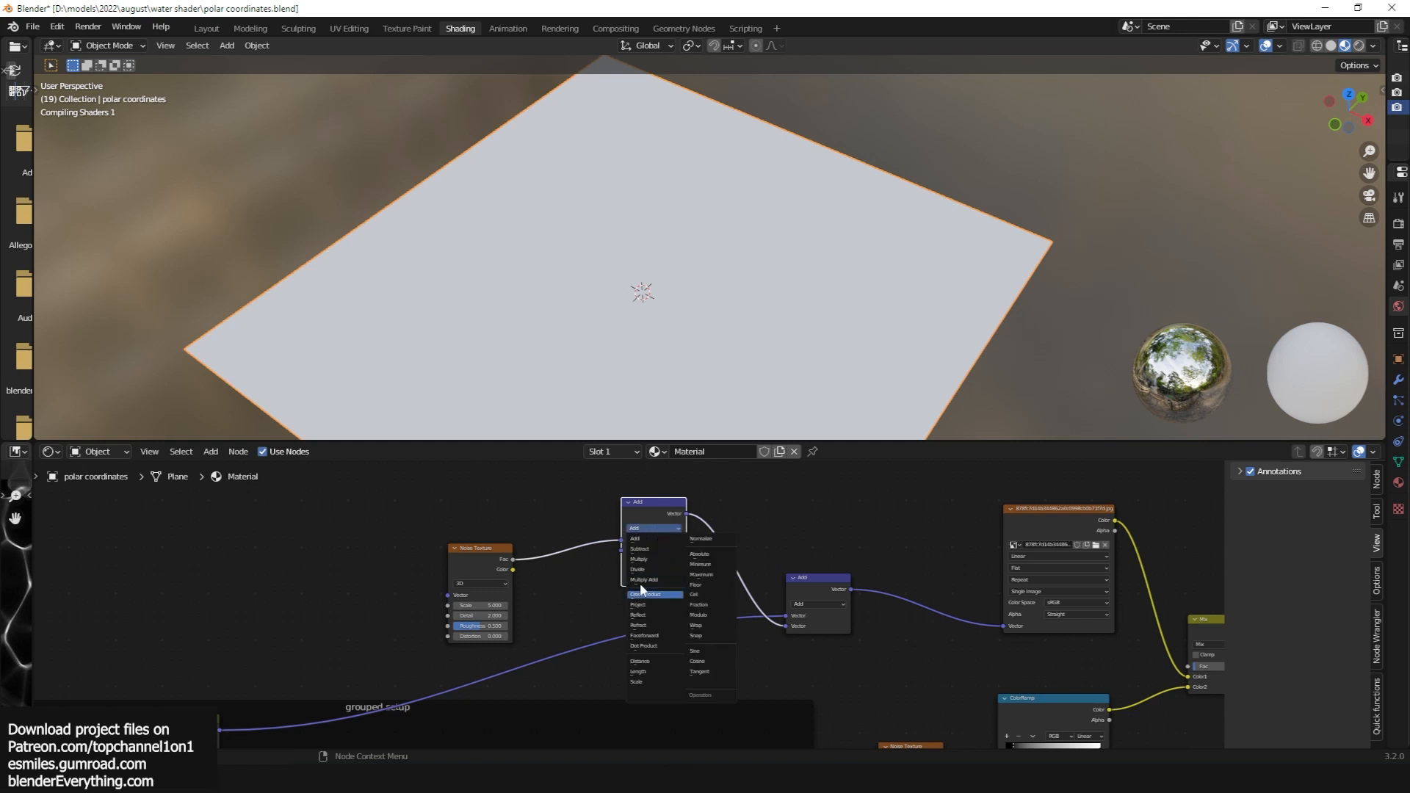
left_click(638, 681)
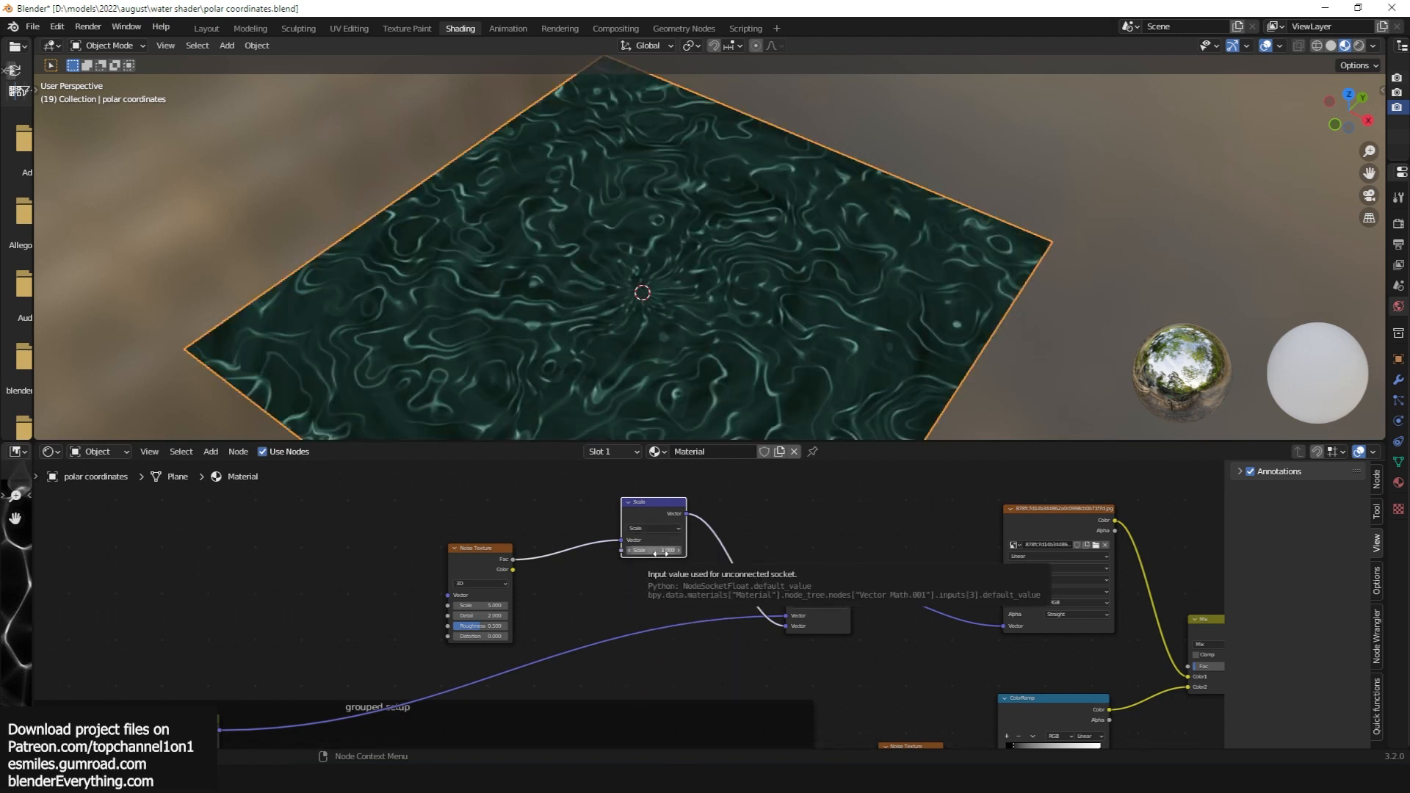
Set the Scale node's factor to 0.080 and preview the animated distortion of the caustics
mouse_move(660, 554)
left_mouse_down()
mouse_move(611, 554)
mouse_move(673, 554)
left_mouse_up()
key("space")
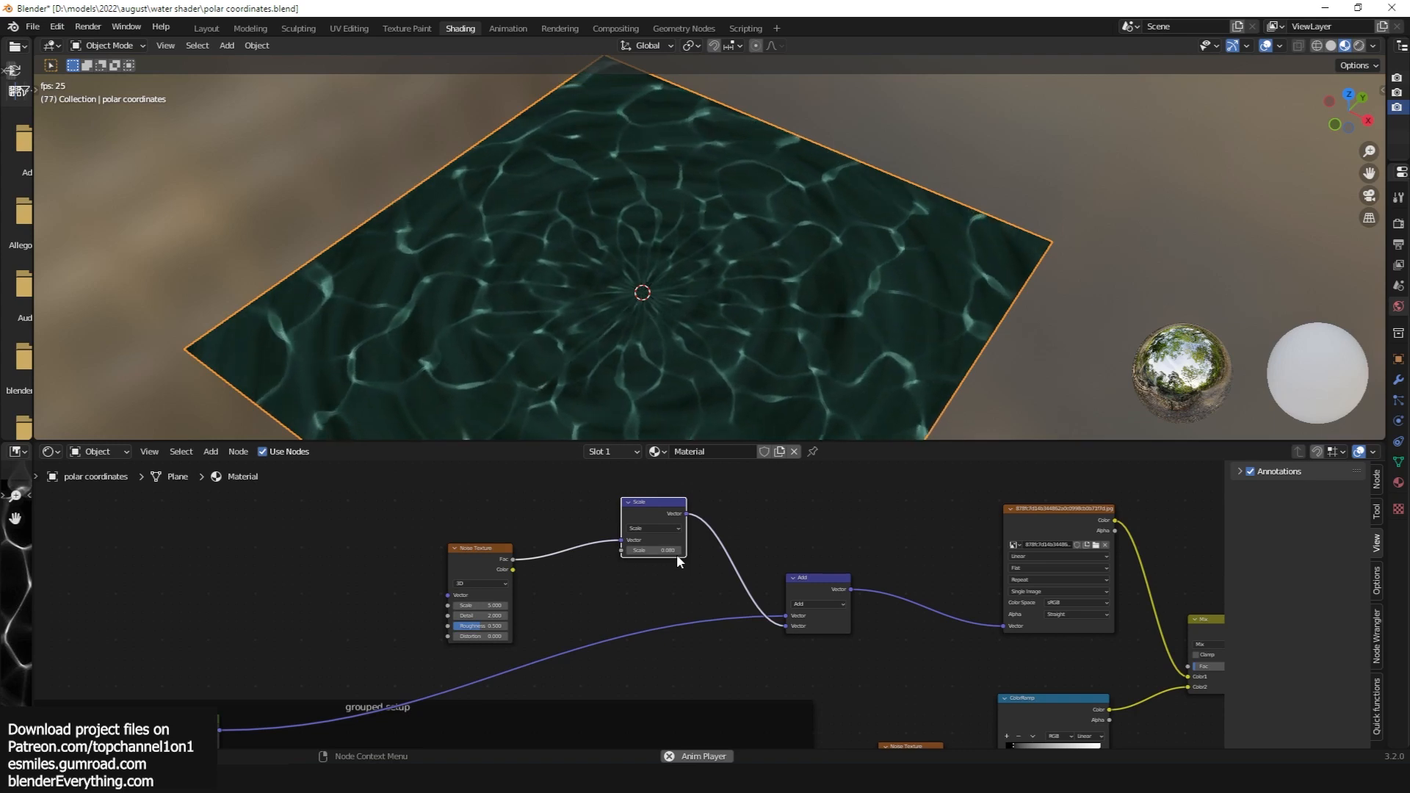
scroll(794, 251, "down", 2)
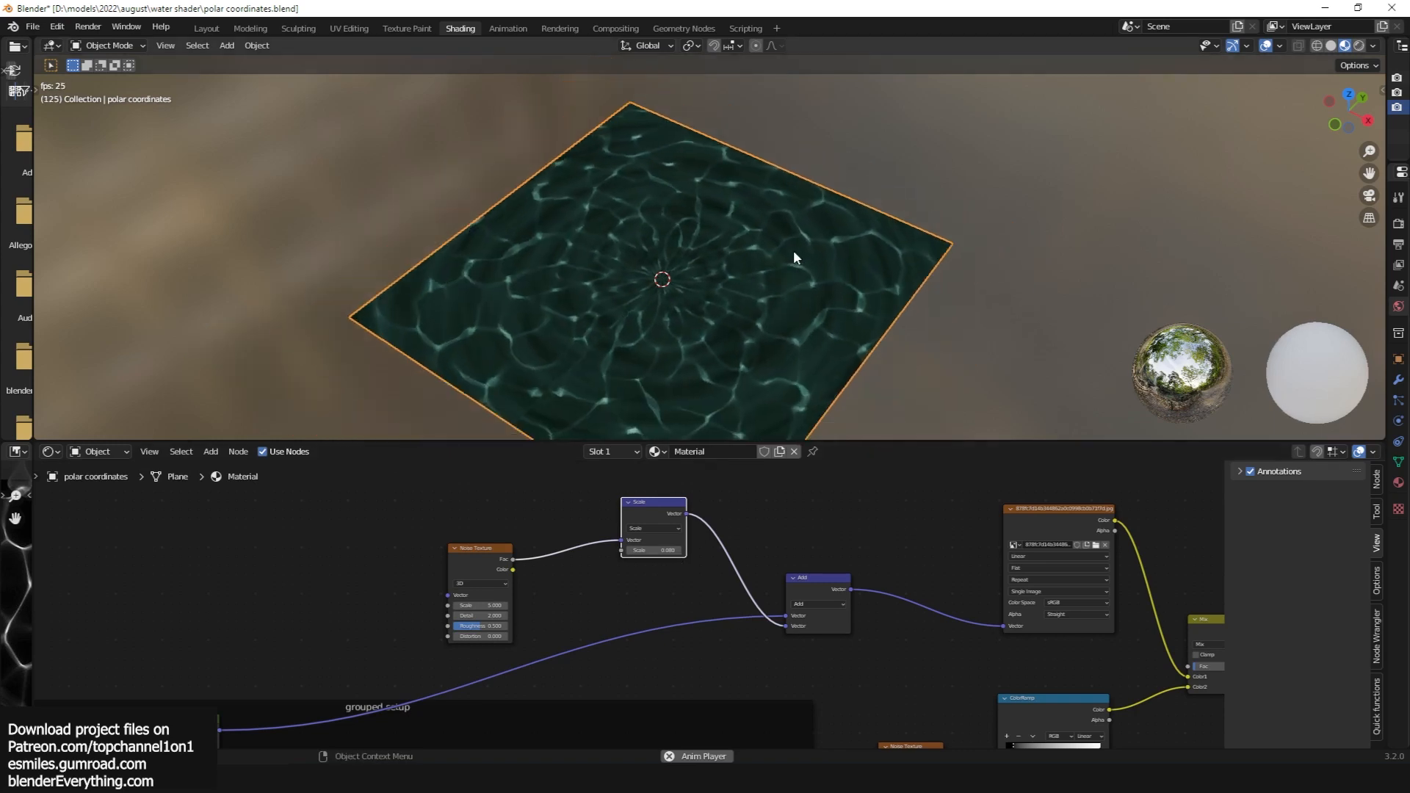
key("space")
Duplicate the distortion Noise Texture, Scale and Add nodes together and place the copies near the black-and-white ColorRamp
scroll(959, 552, "down", 5)
middle_click_drag(963, 556, 806, 491)
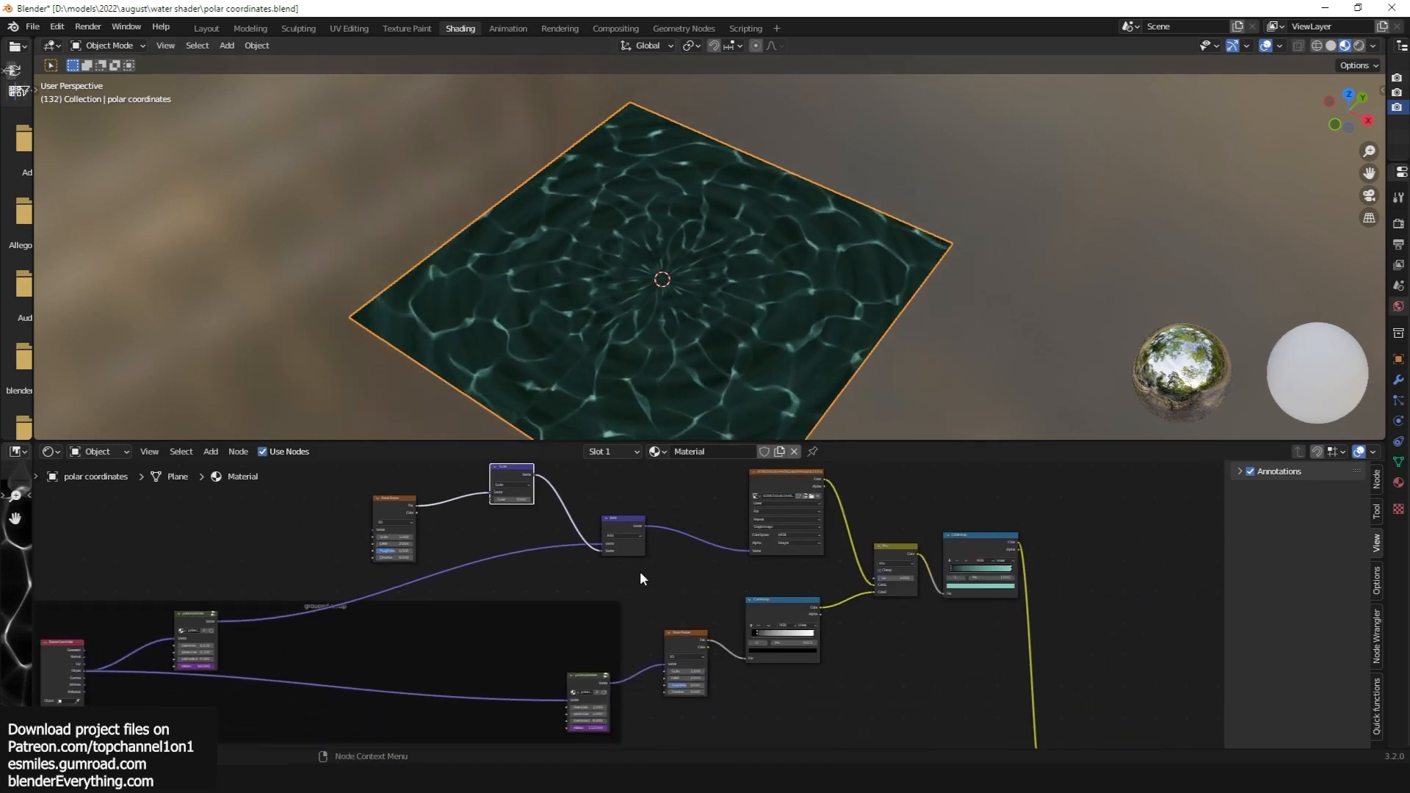
left_click_drag(641, 573, 395, 500)
key("shift+d")
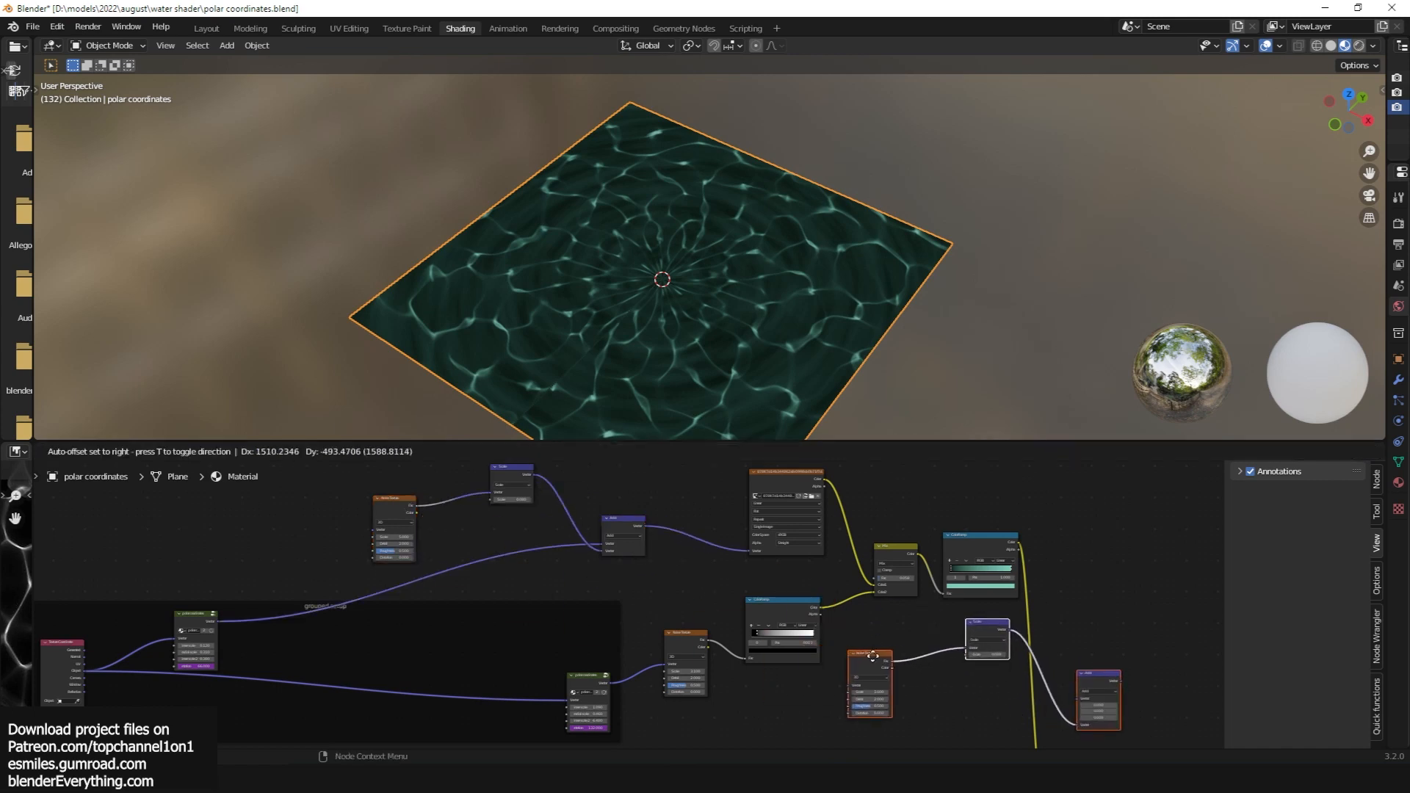
left_click(874, 656)
middle_click_drag(1016, 617, 944, 598)
left_click(1008, 618)
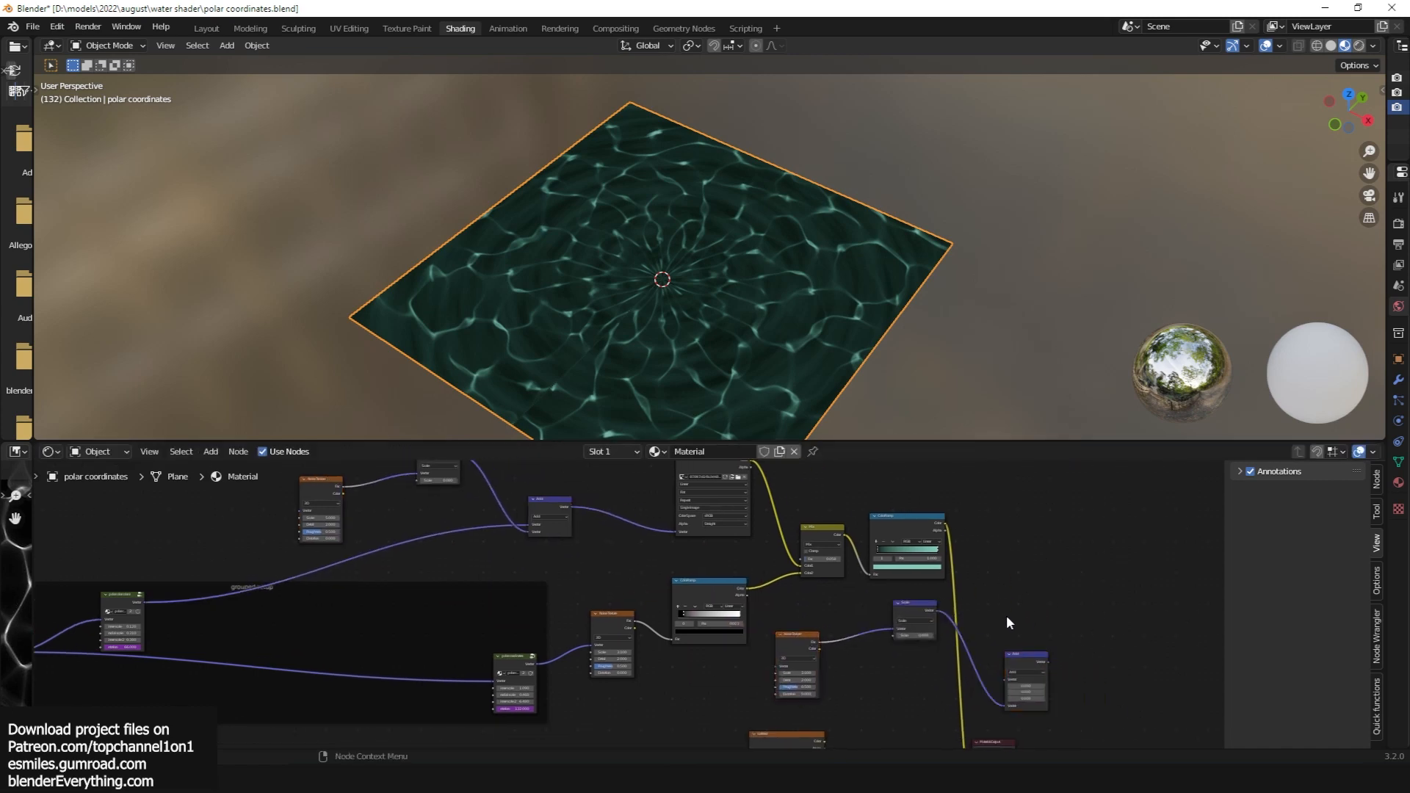
middle_click_drag(816, 599, 893, 554)
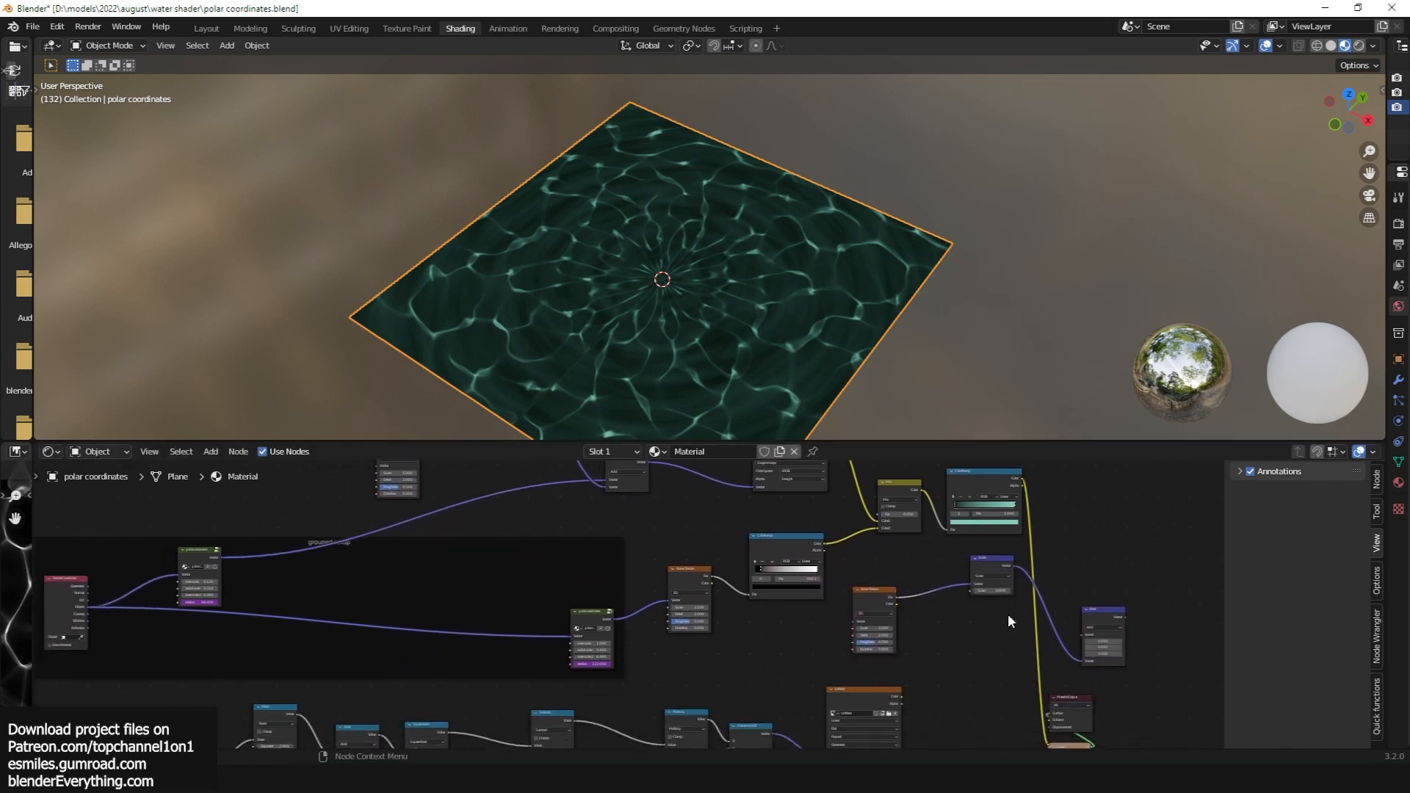
Move the duplicated Noise Texture below the second polar coordinates branch and shift that branch's Noise Texture and ColorRamp away to make room
left_click_drag(878, 597, 712, 642)
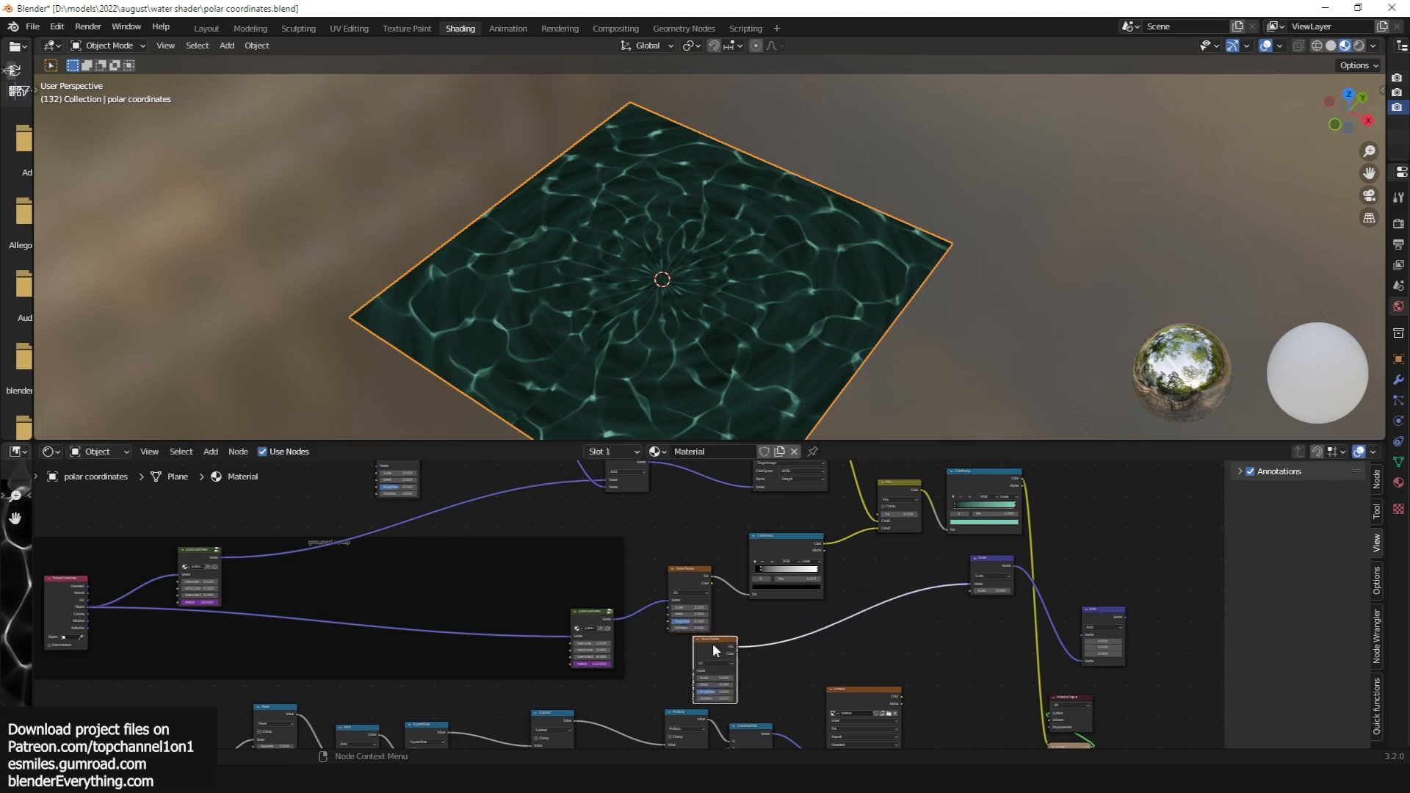
left_click_drag(653, 536, 823, 596)
left_click_drag(780, 553, 909, 542)
left_click(929, 619)
left_click_drag(731, 652, 702, 651)
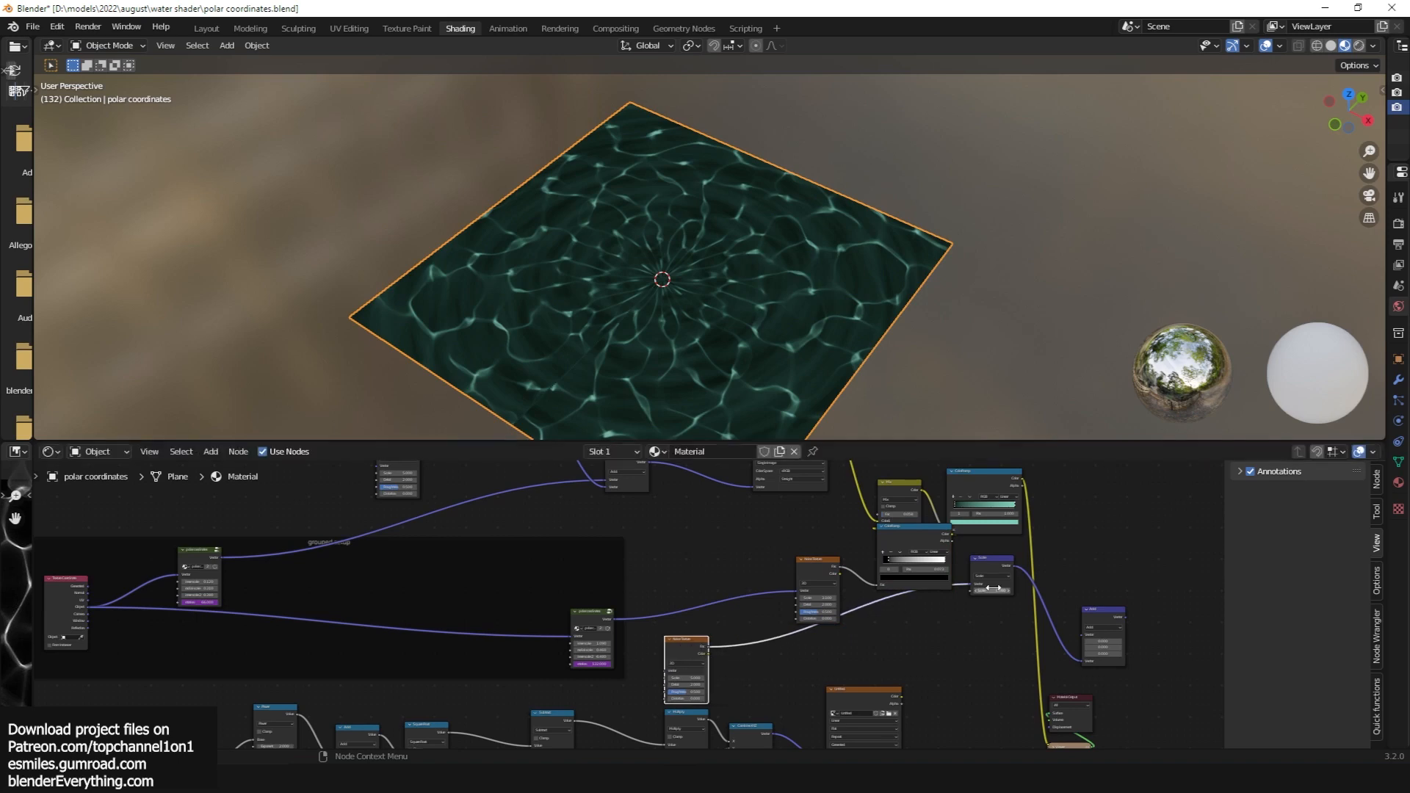
Insert the duplicated Scale and Add distortion between the second polar coordinates group and its Noise Texture, using the group's Vector as the first Add input
left_click_drag(982, 568, 770, 653)
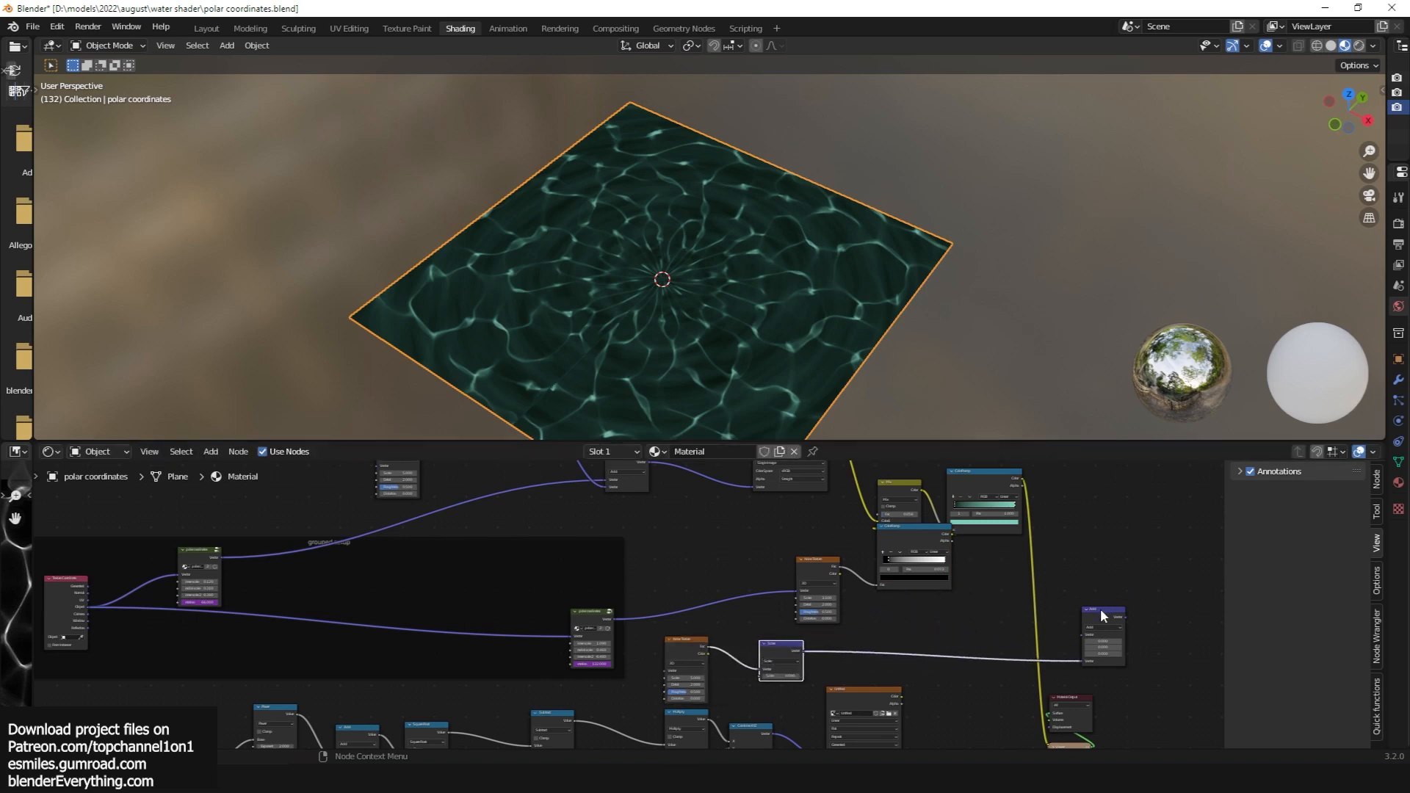
left_click_drag(1104, 616, 755, 572)
scroll(747, 612, "up", 2)
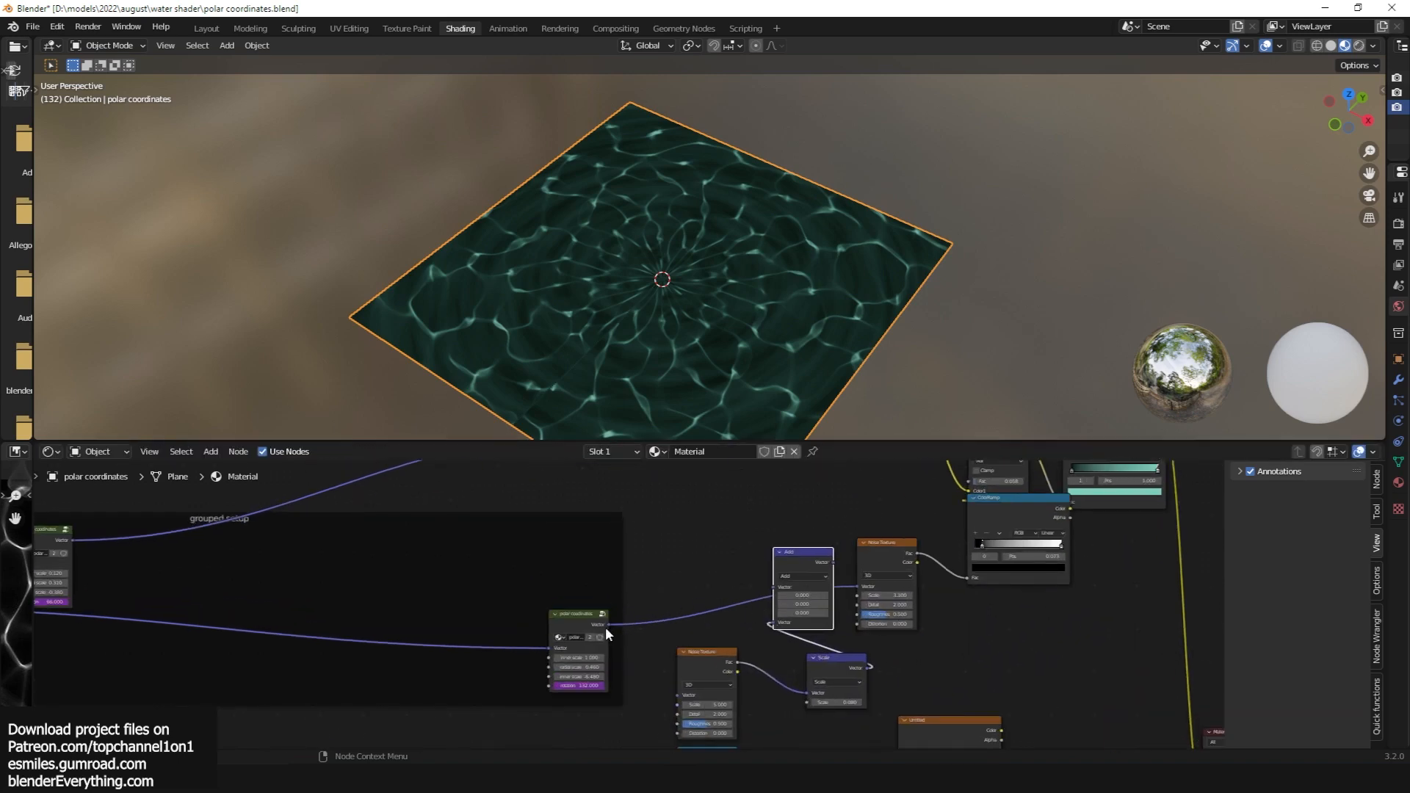
left_click_drag(608, 625, 858, 584)
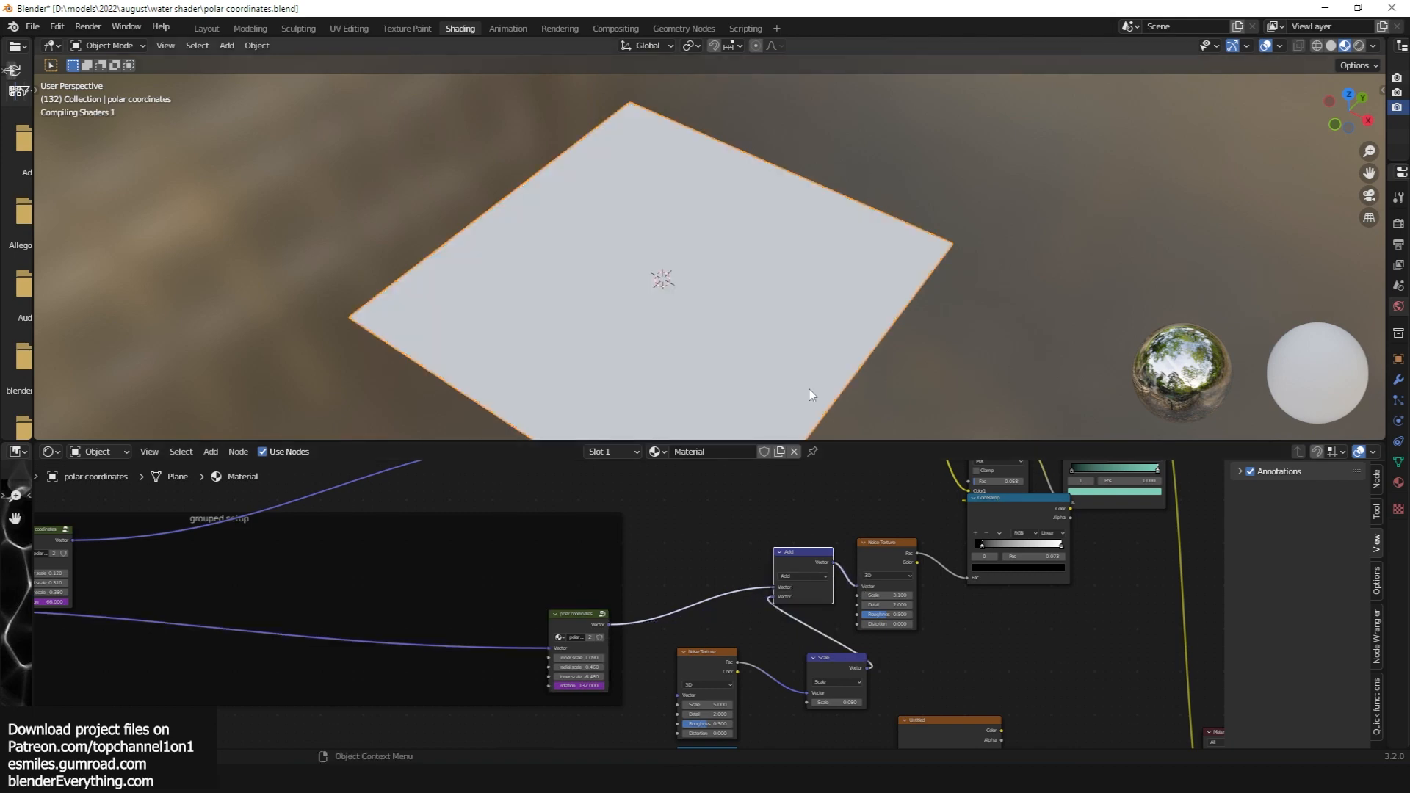
scroll(830, 371, "up", 2)
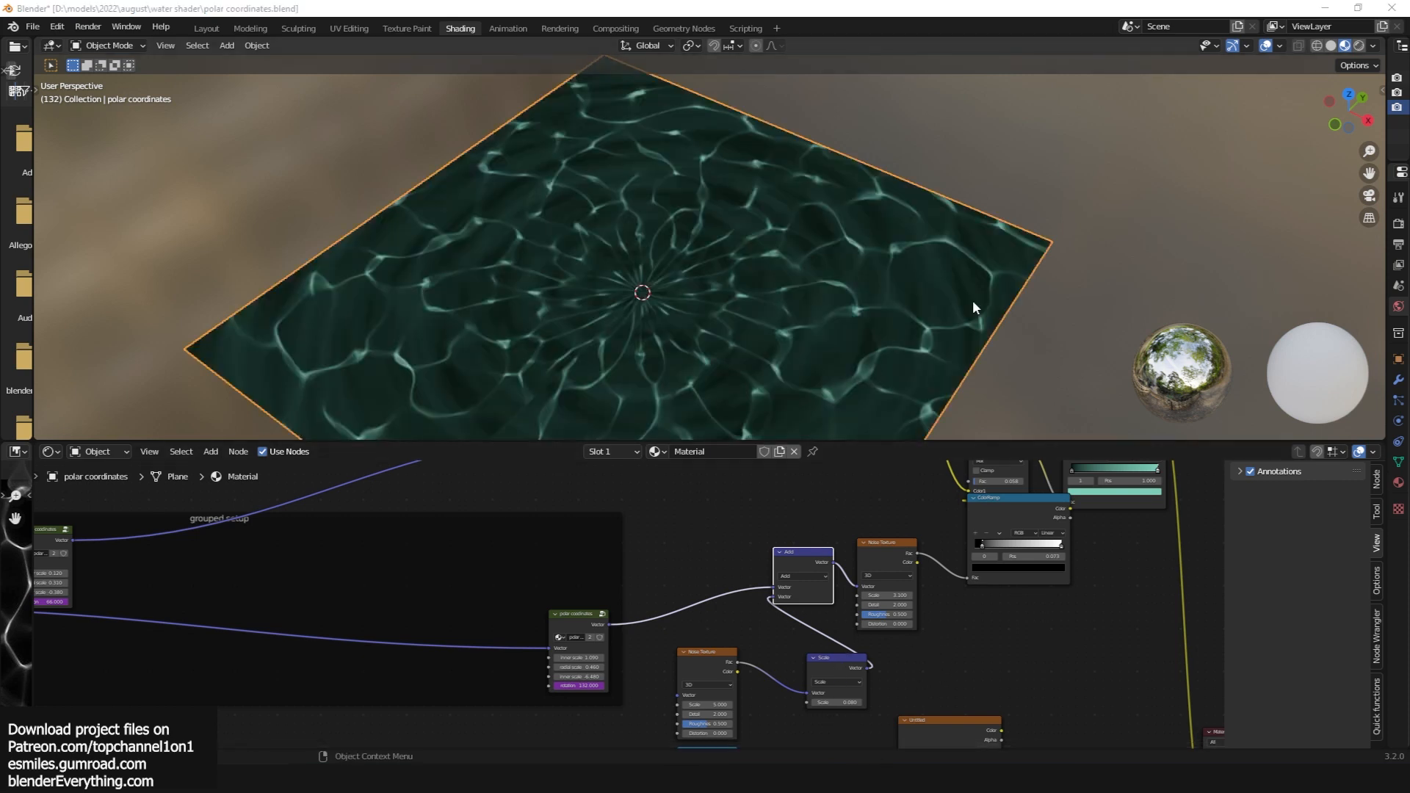
Play the animation and raise the second Scale node's factor to strengthen the noise layer's distortion
left_click(1152, 192)
key("space")
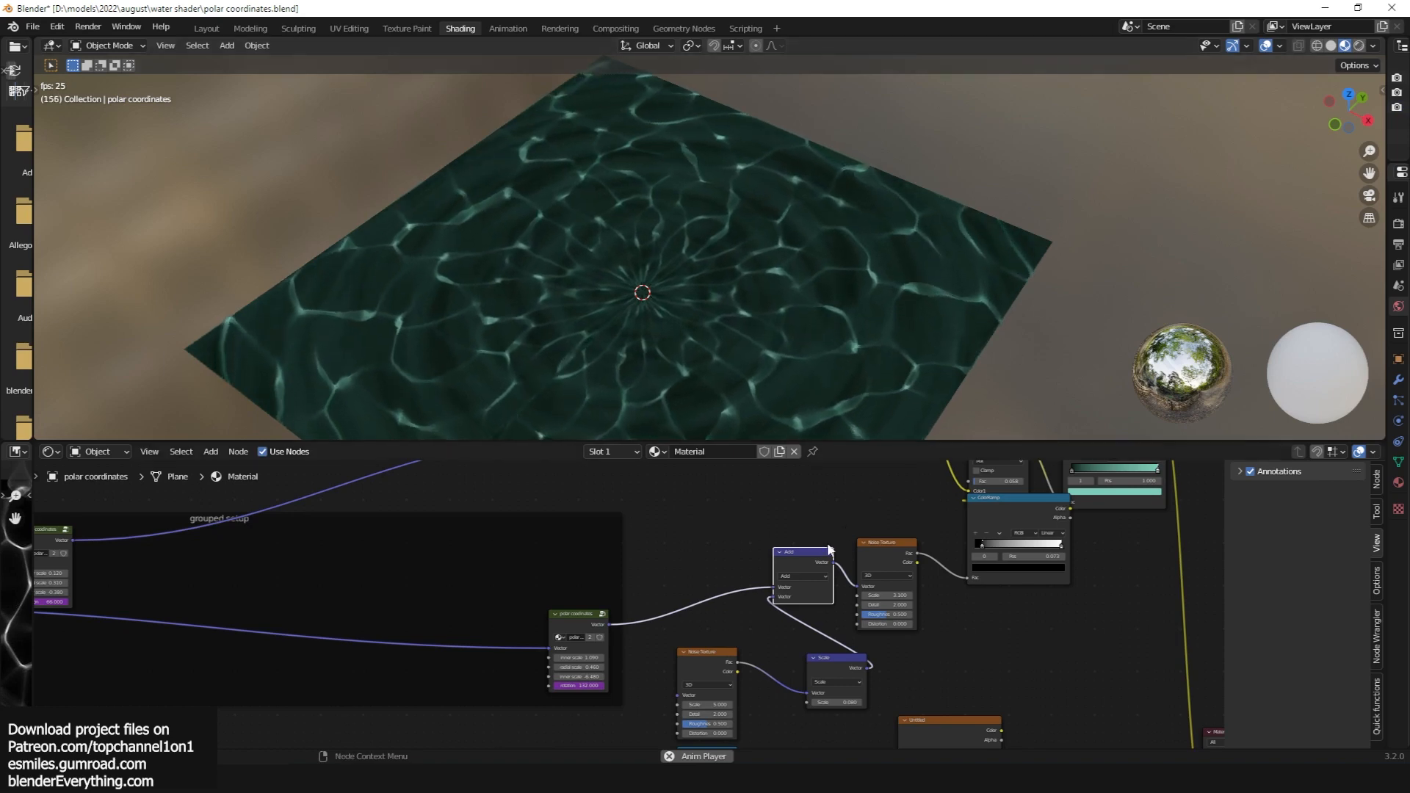
scroll(858, 592, "up", 2)
scroll(893, 603, "down", 1)
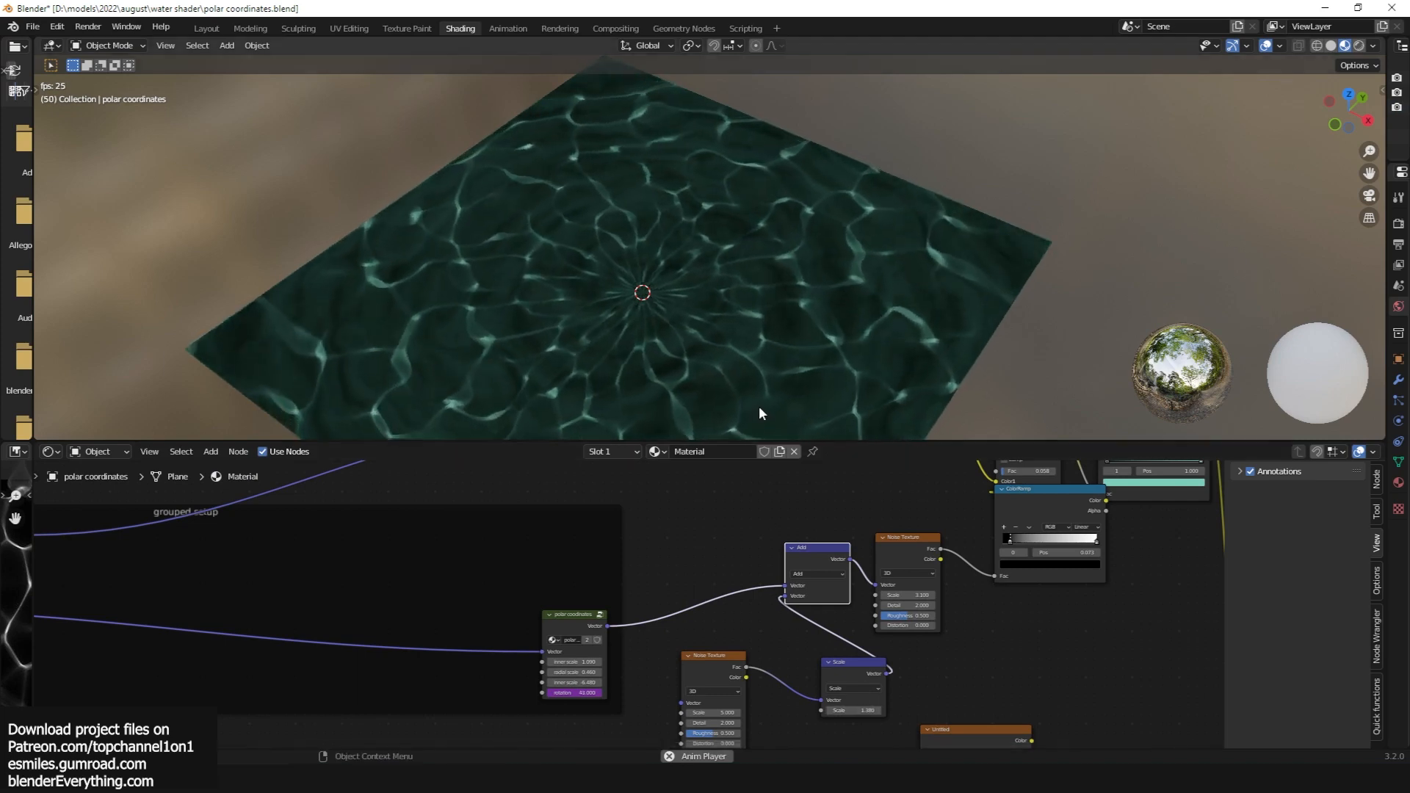
scroll(759, 405, "down", 2)
scroll(796, 341, "up", 3)
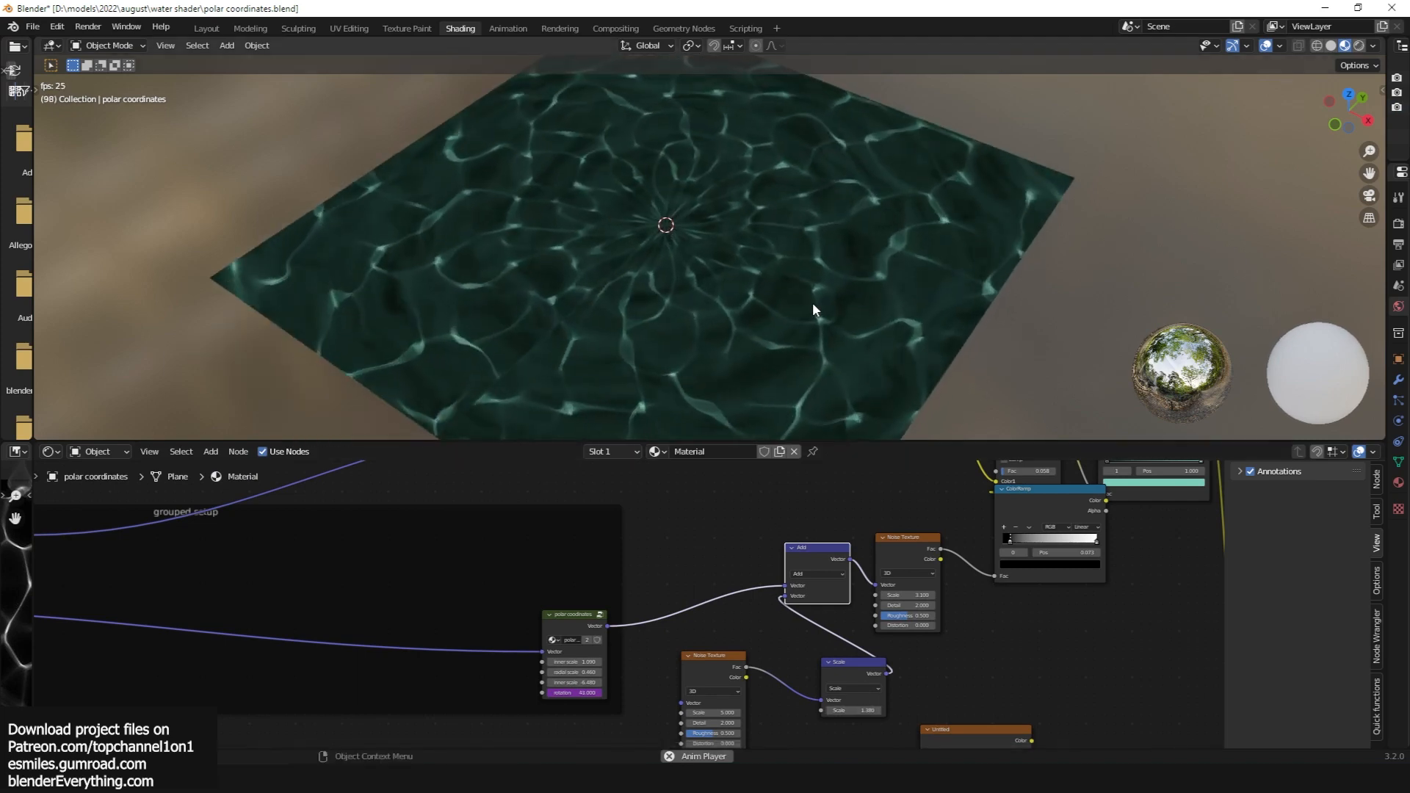
Change the second polar coordinates group's rotation driver to twice the frame number and restart playback
middle_click_drag(698, 644, 822, 598)
scroll(822, 600, "up", 8)
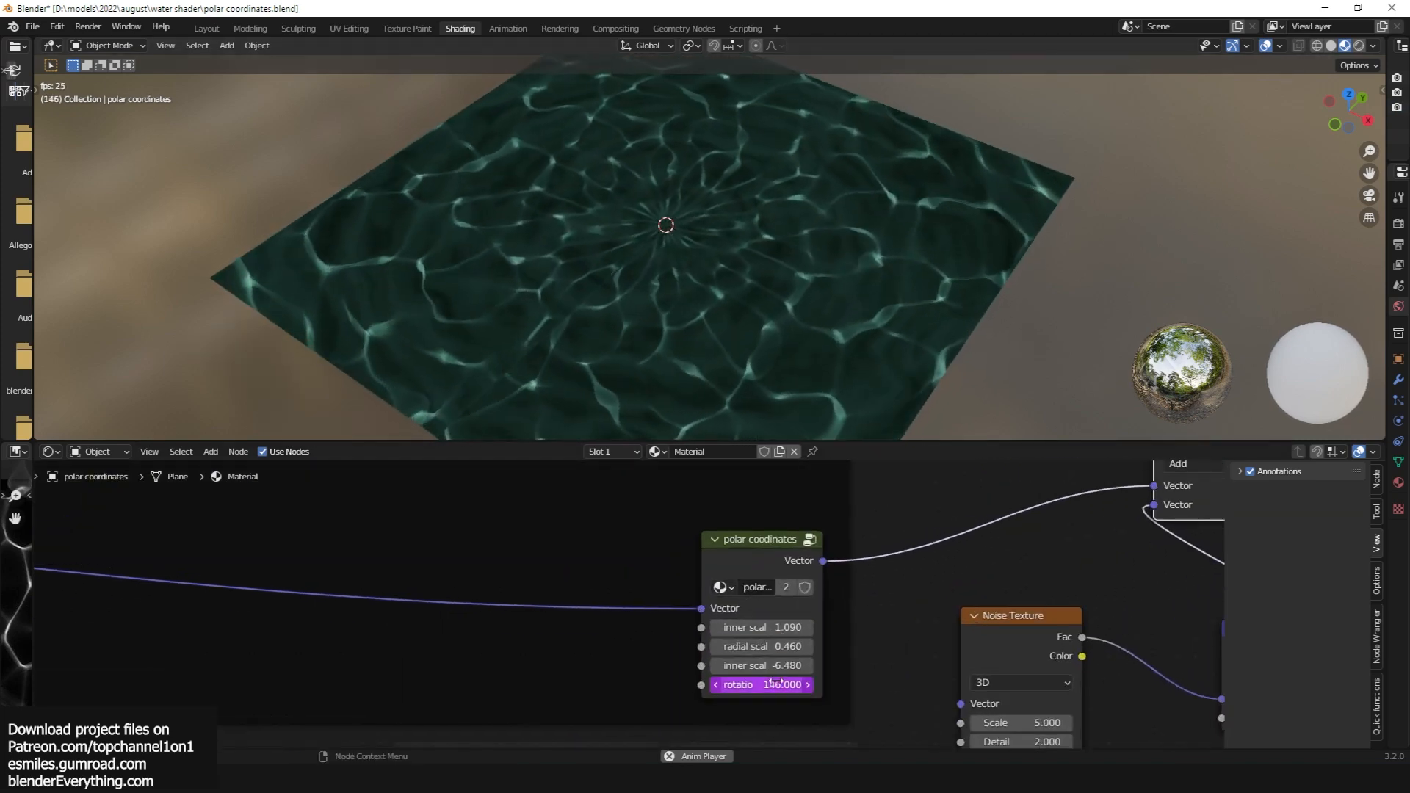
key("space")
double_click(781, 684)
left_click(781, 684)
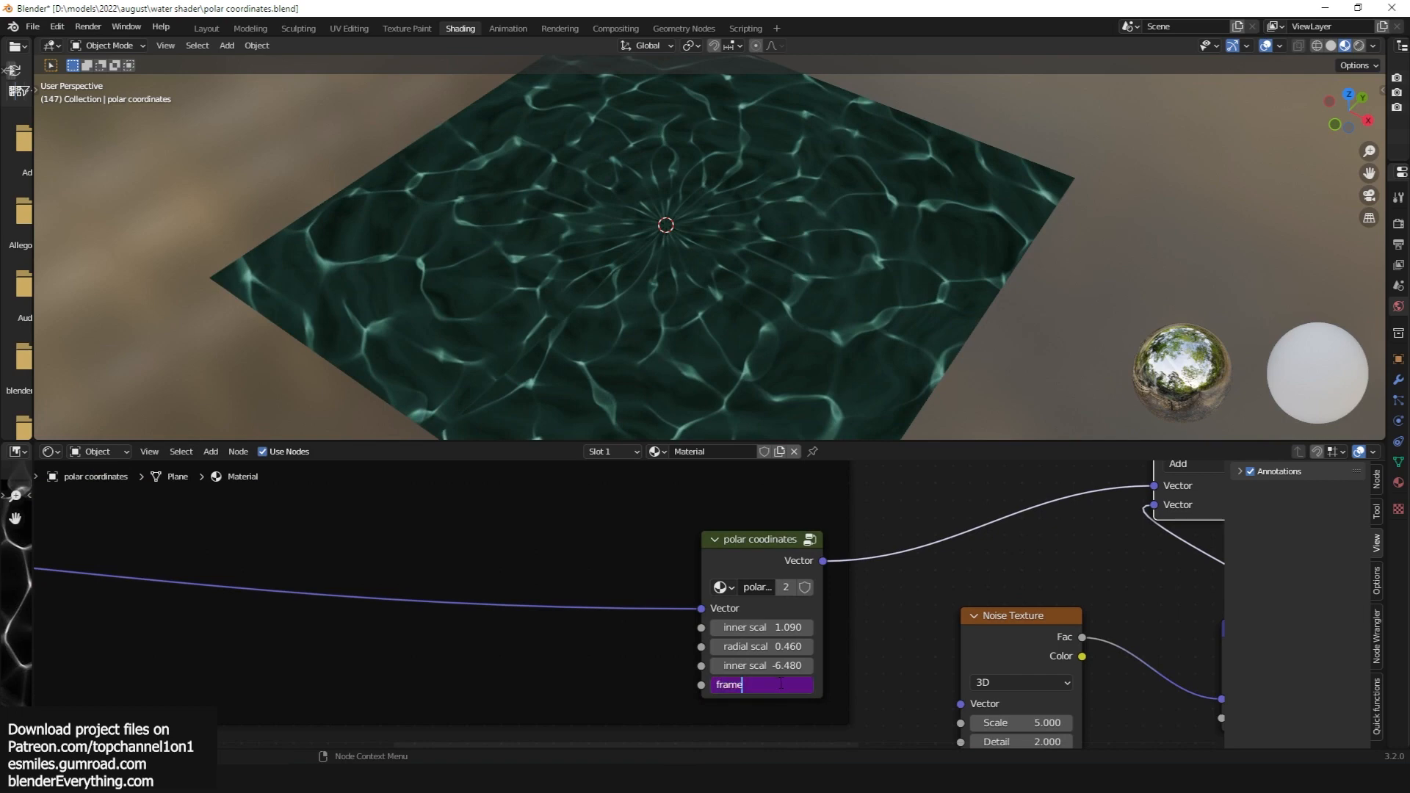
key("Return")
key("space")
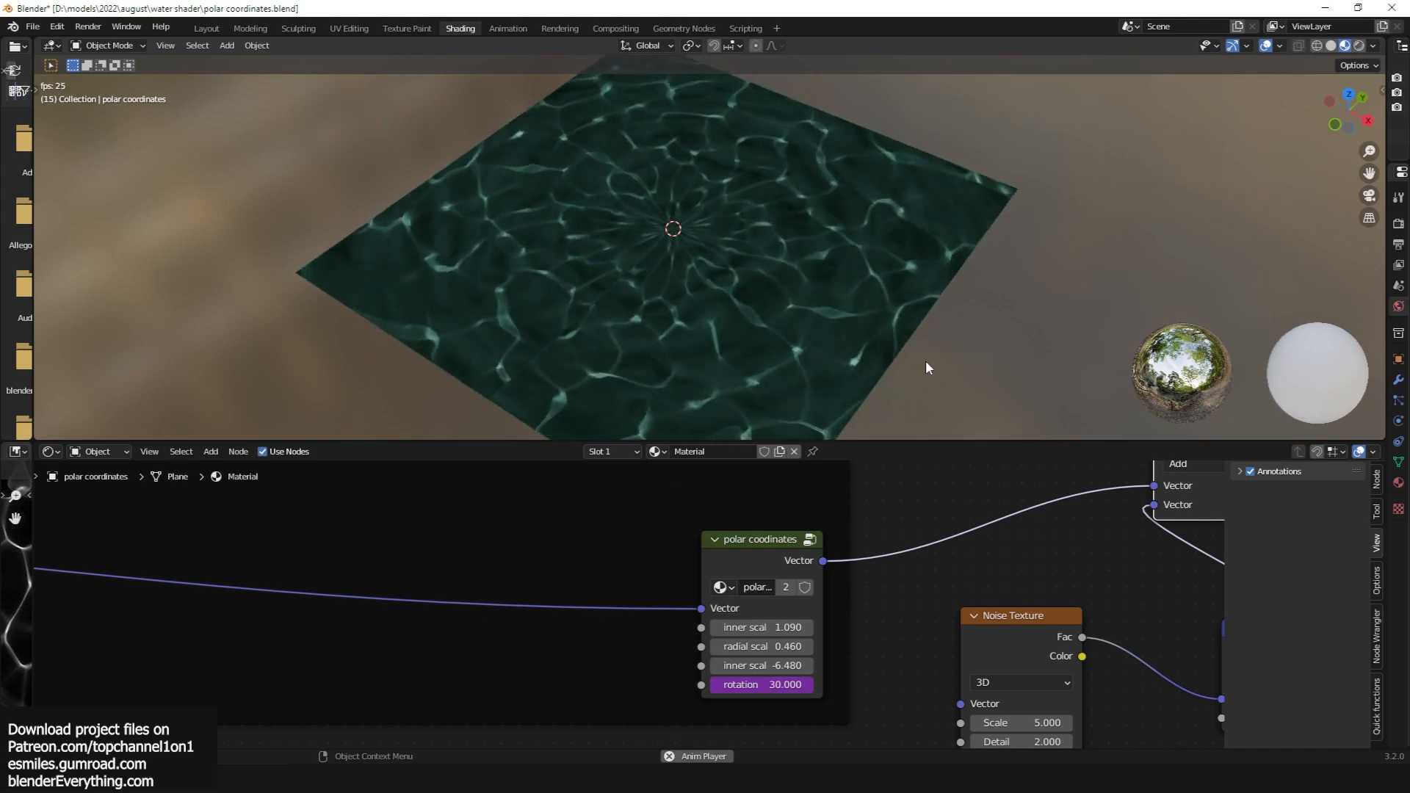
Recolor the final ColorRamp's light stop to a bright, saturated cyan and inspect the animated plane from the front
scroll(938, 521, "down", 1)
scroll(937, 521, "down", 8)
middle_click_drag(938, 521, 698, 602)
scroll(698, 602, "up", 8)
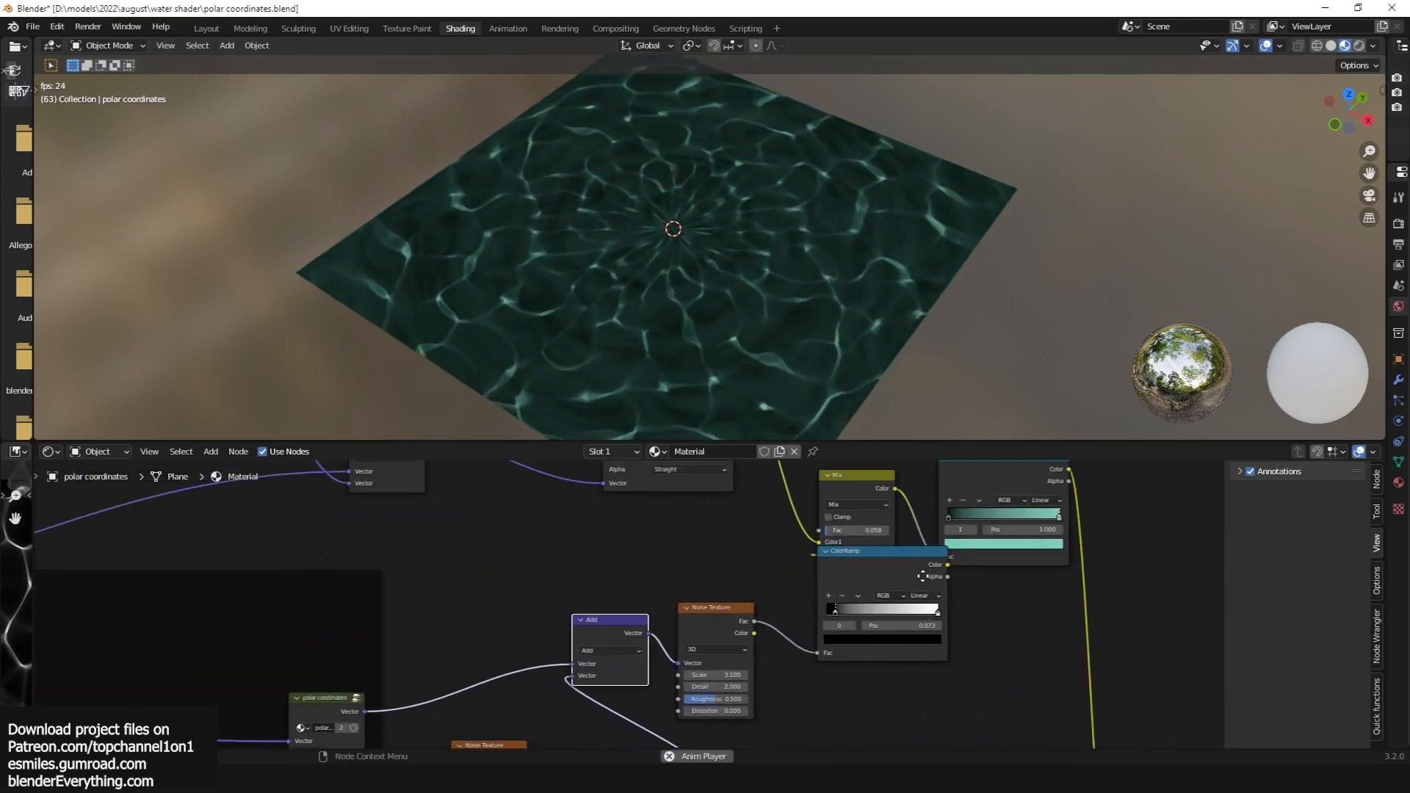
middle_click_drag(1065, 515, 846, 611)
left_click(922, 636)
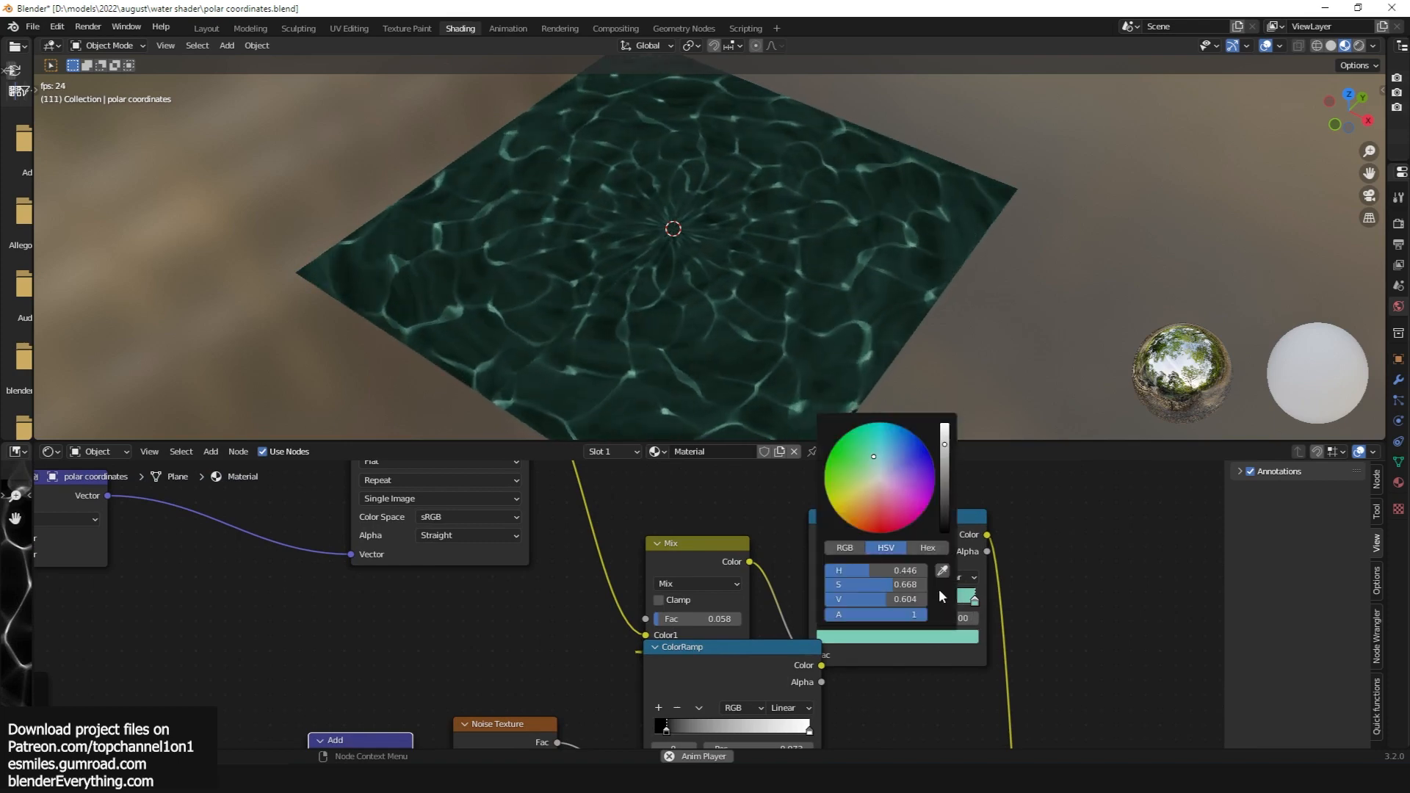
left_click_drag(888, 470, 946, 424)
scroll(870, 220, "down", 4)
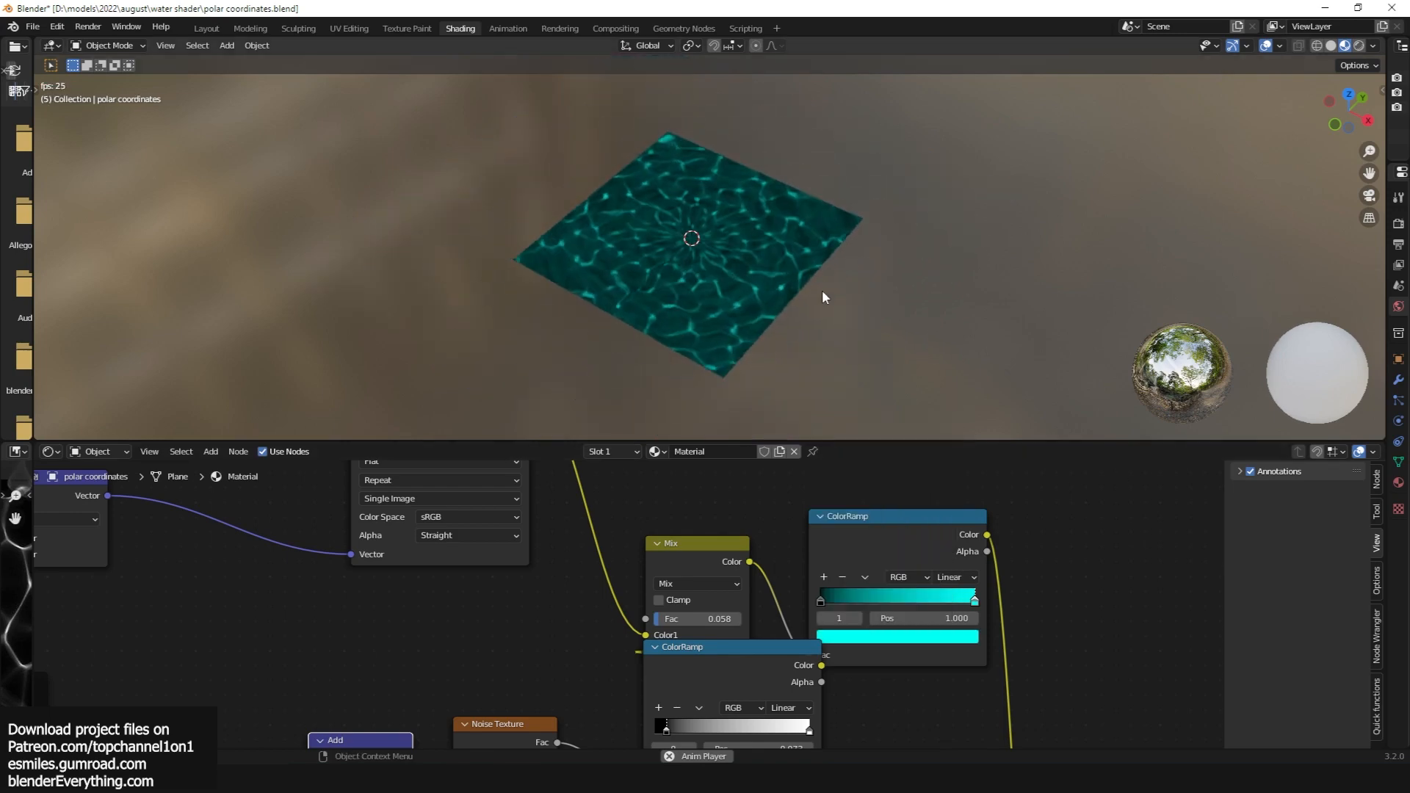
scroll(721, 293, "up", 3)
middle_click_drag(721, 293, 781, 271)
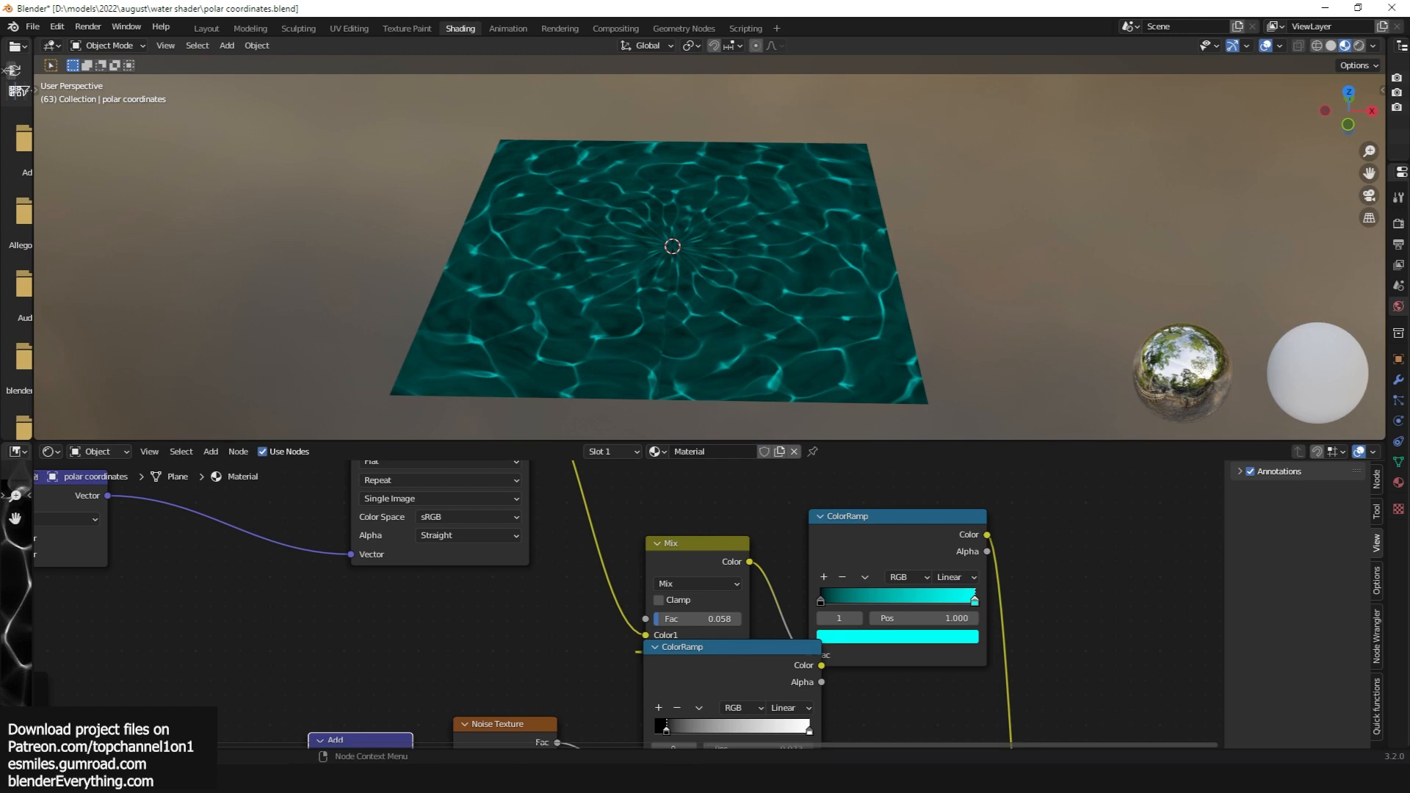
Switch to the Blender window with water shader.blend and isolate the polar coordinates plane in local view
left_click(684, 778)
left_click(630, 740)
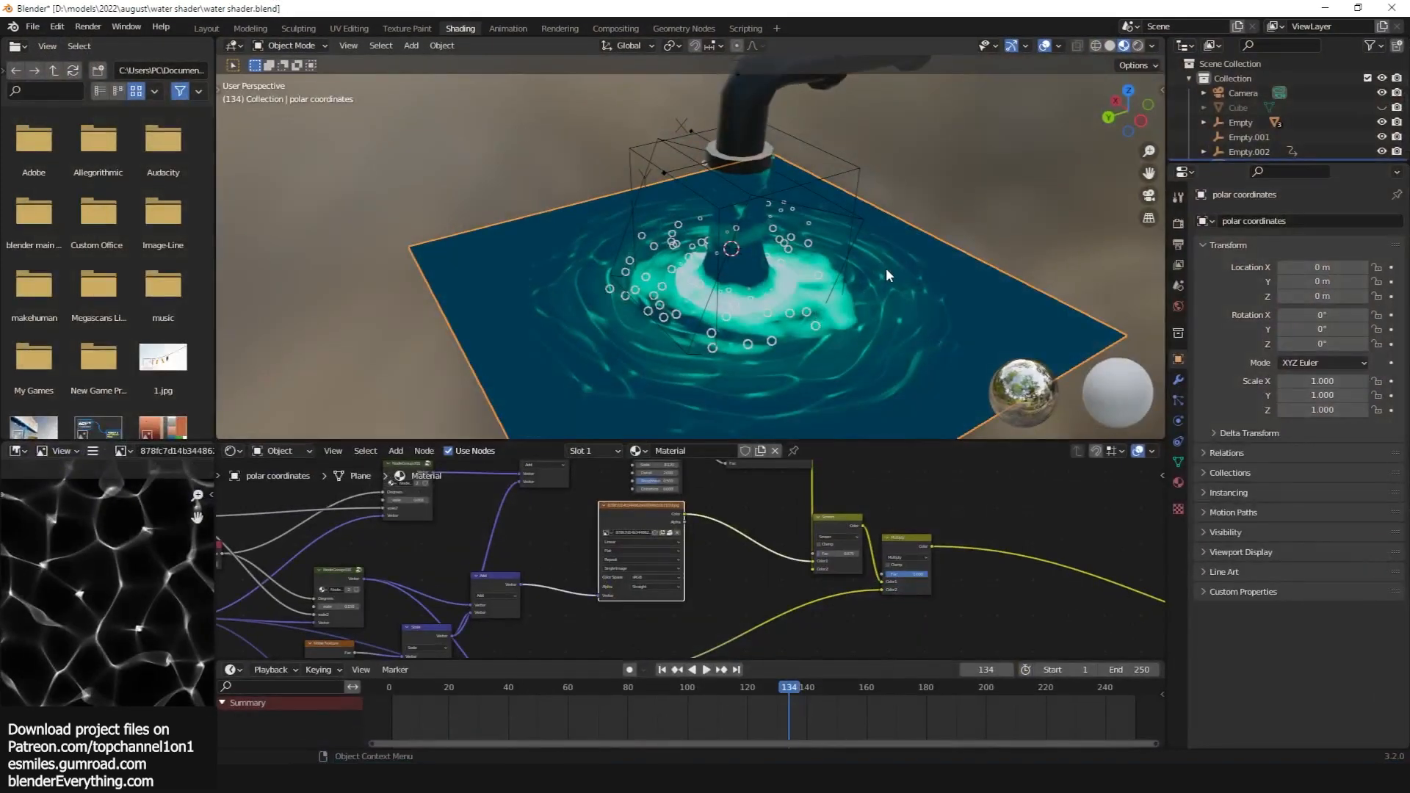
key("KP_Divide")
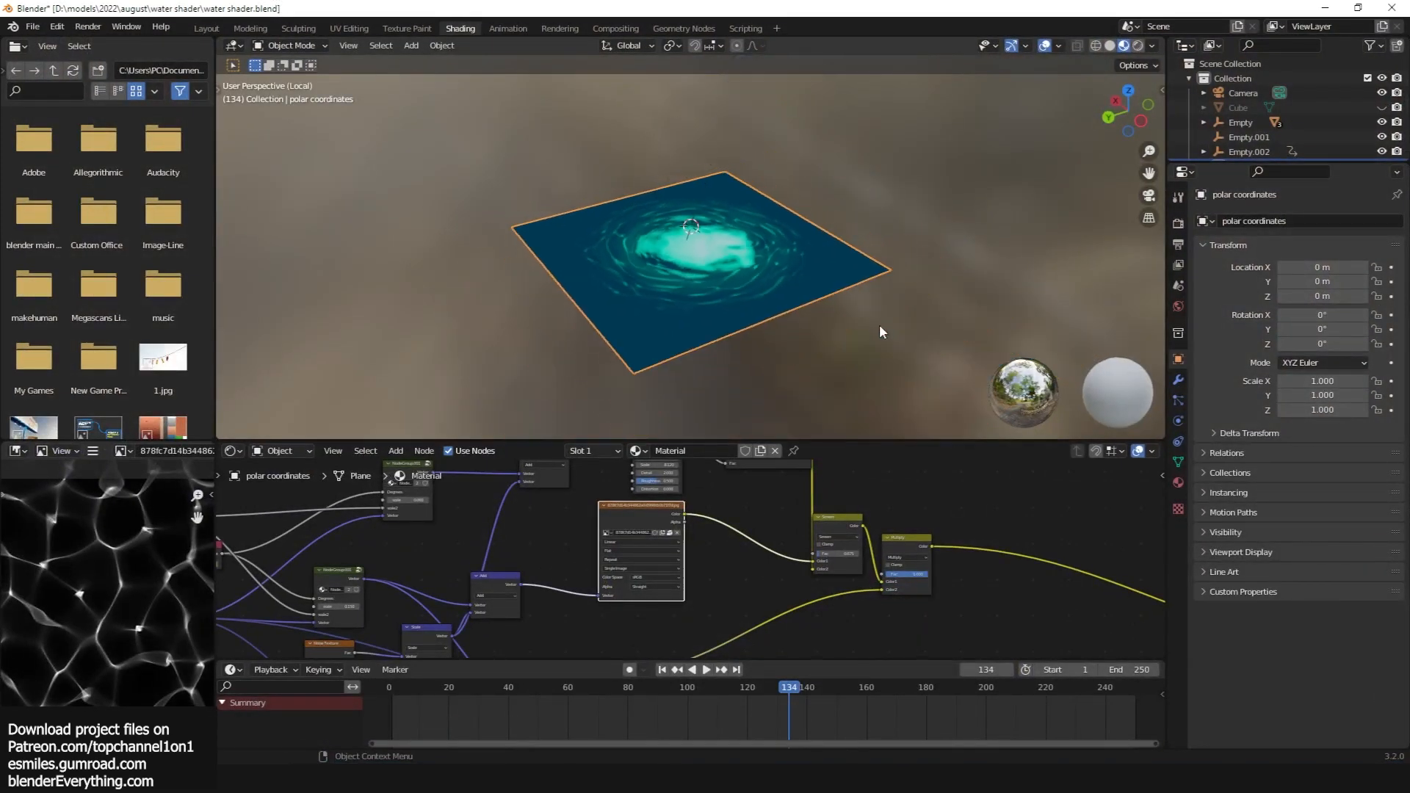
scroll(591, 576, "down", 2)
Examine the finished water shader's node tree, following the distorted polar coordinate branches into the color mixing nodes
scroll(591, 578, "down", 5)
scroll(691, 551, "up", 5)
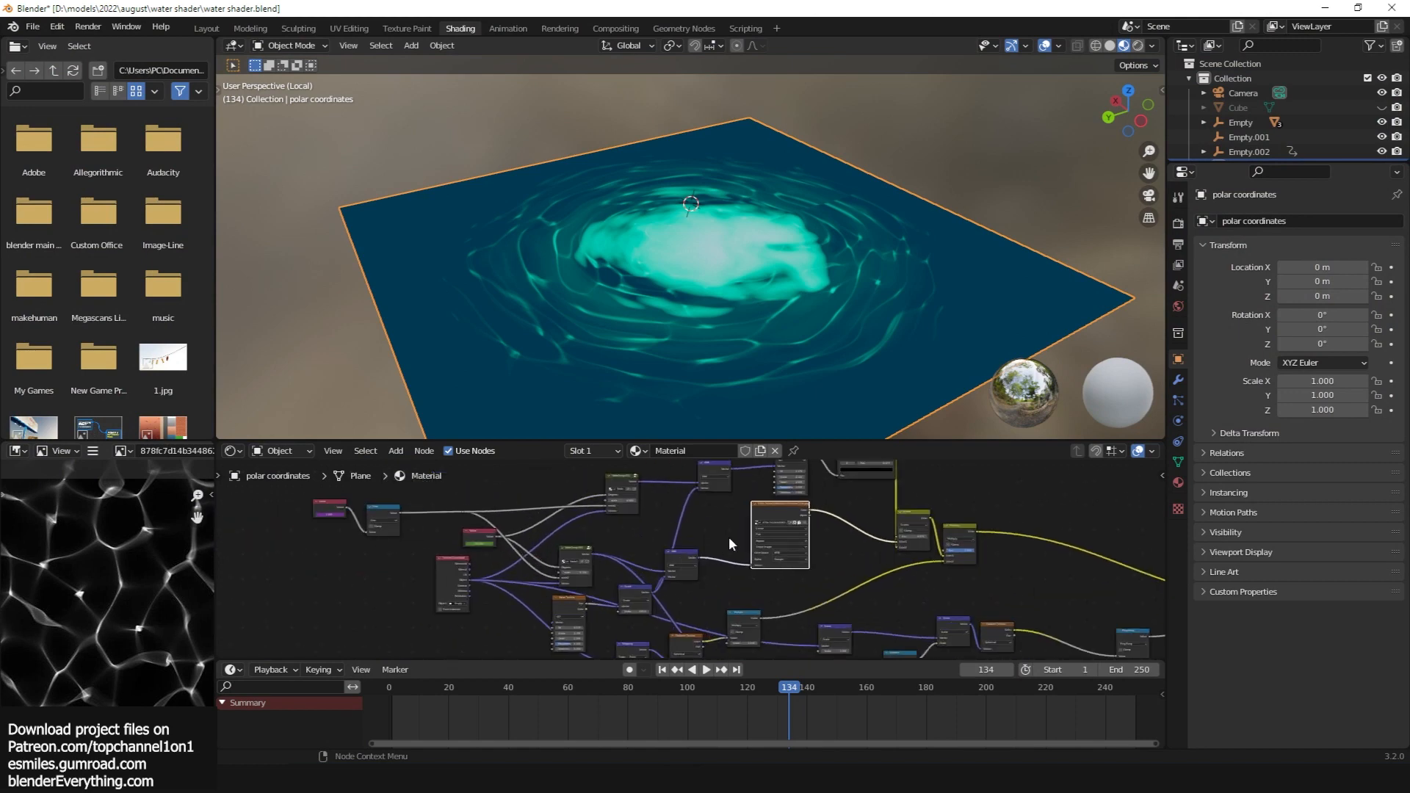
middle_click_drag(729, 537, 644, 554)
scroll(644, 554, "down", 4)
scroll(657, 554, "up", 6)
scroll(657, 558, "down", 6)
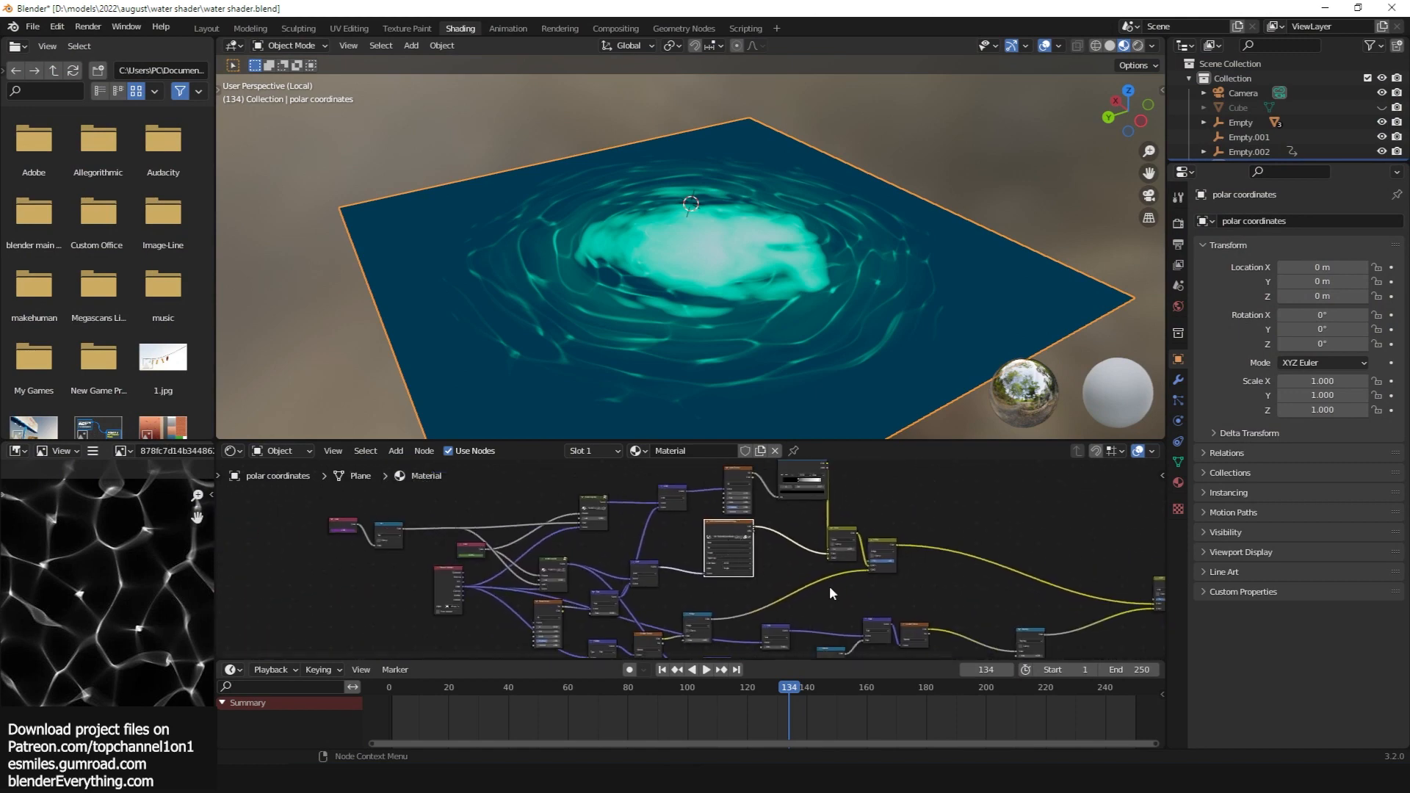
scroll(780, 564, "up", 6)
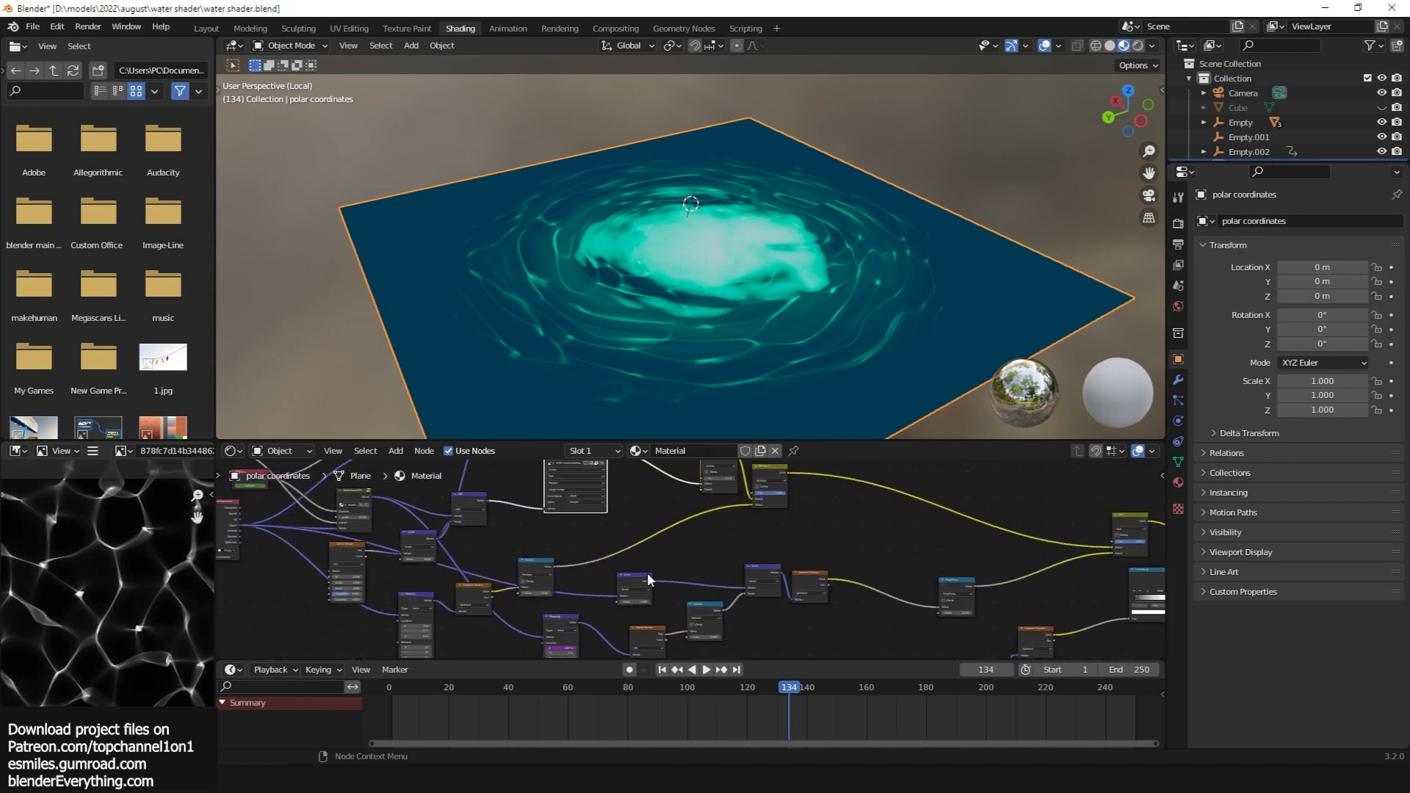
middle_click_drag(639, 548, 709, 516)
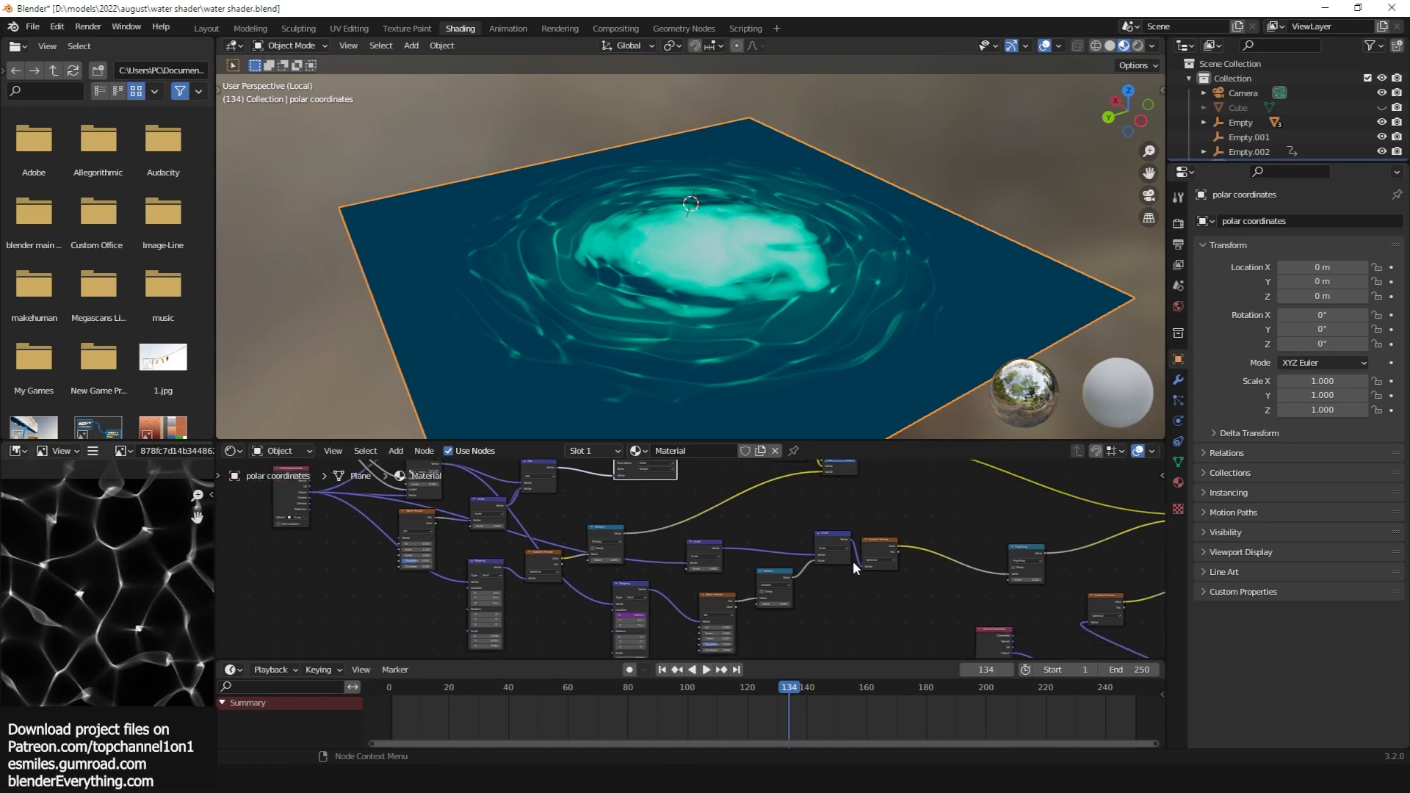
Preview the finished shader's Noise Texture output on the plane and inspect the rippled pattern
middle_click_drag(751, 569, 761, 551)
scroll(764, 566, "up", 1)
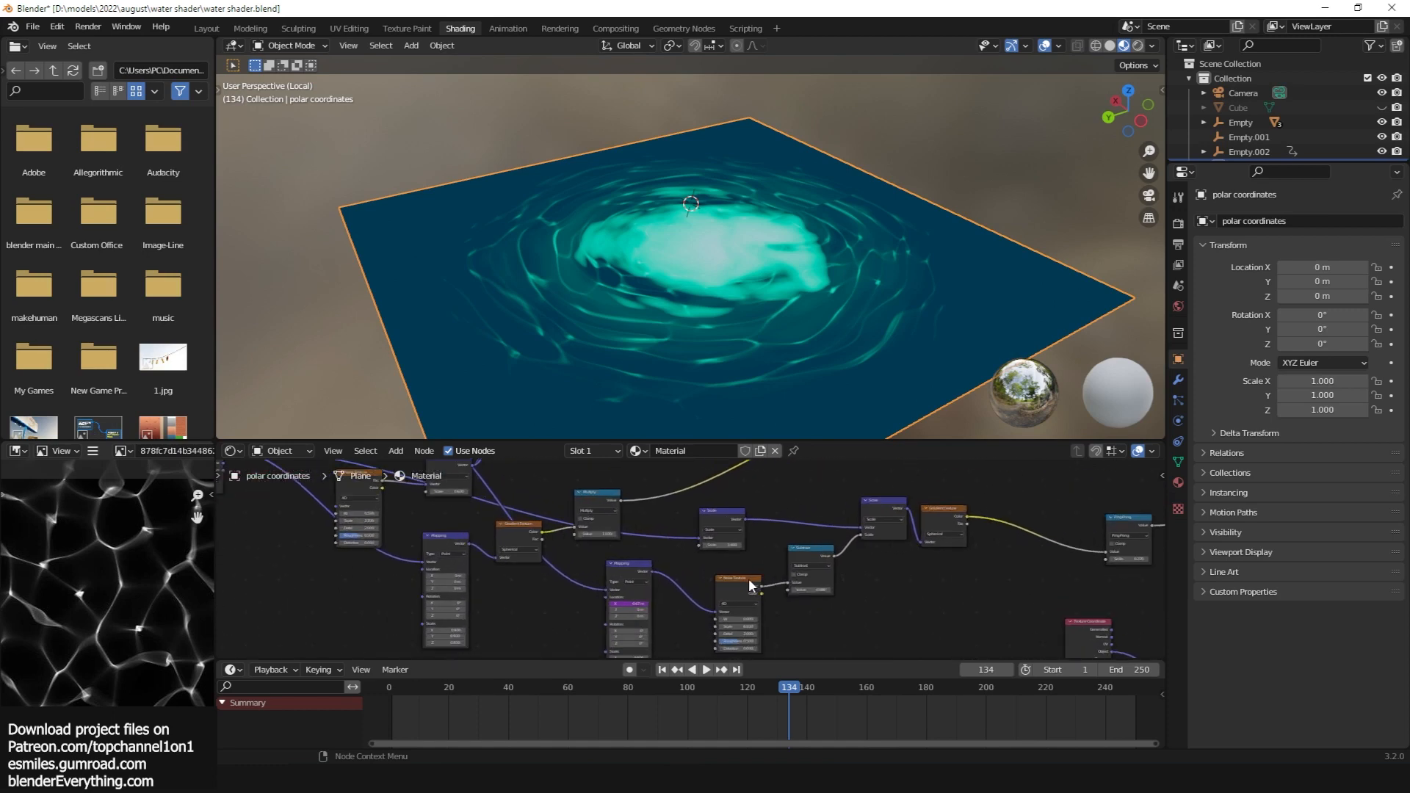
left_click(752, 579, "ctrl+shift")
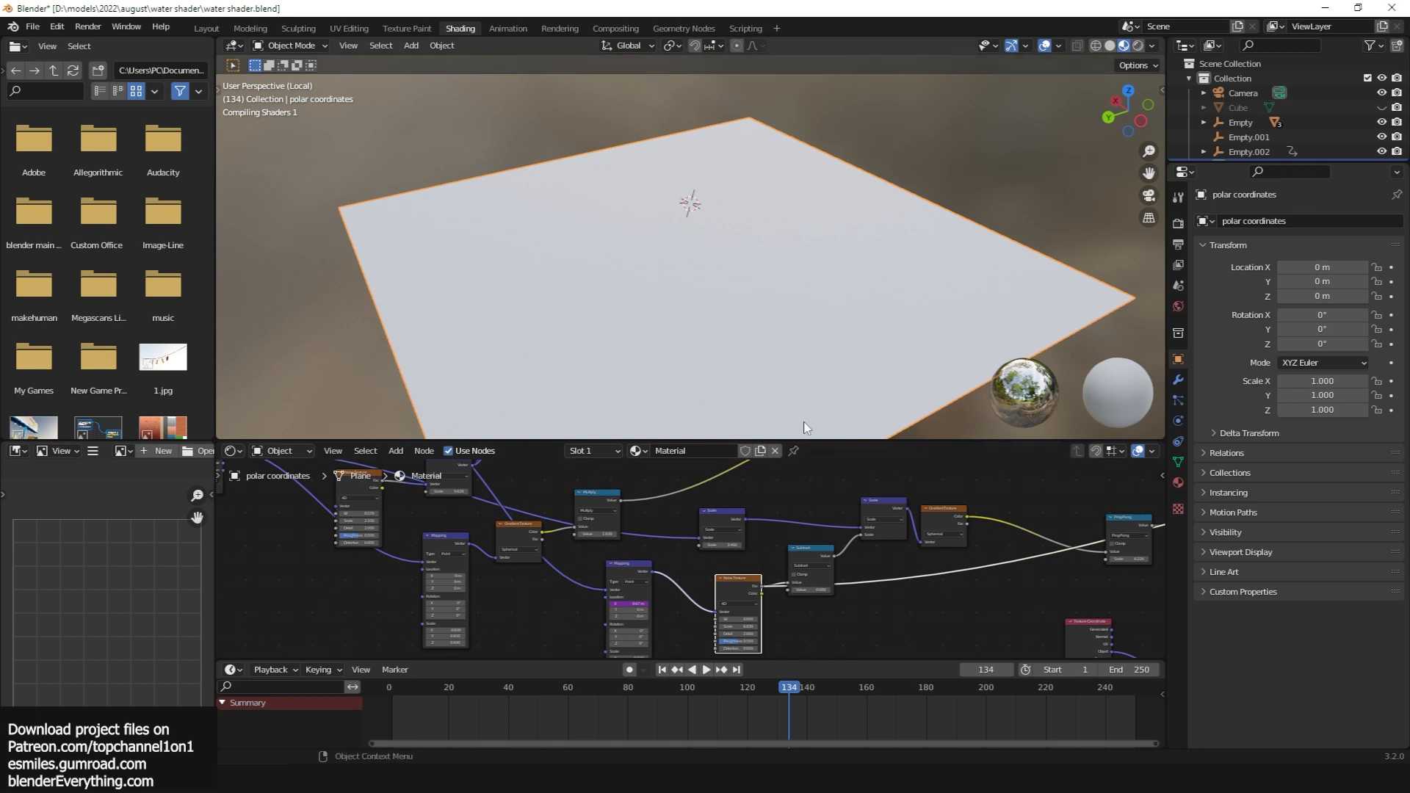
middle_click_drag(806, 428, 826, 433)
scroll(851, 524, "down", 1)
middle_click_drag(852, 524, 696, 529)
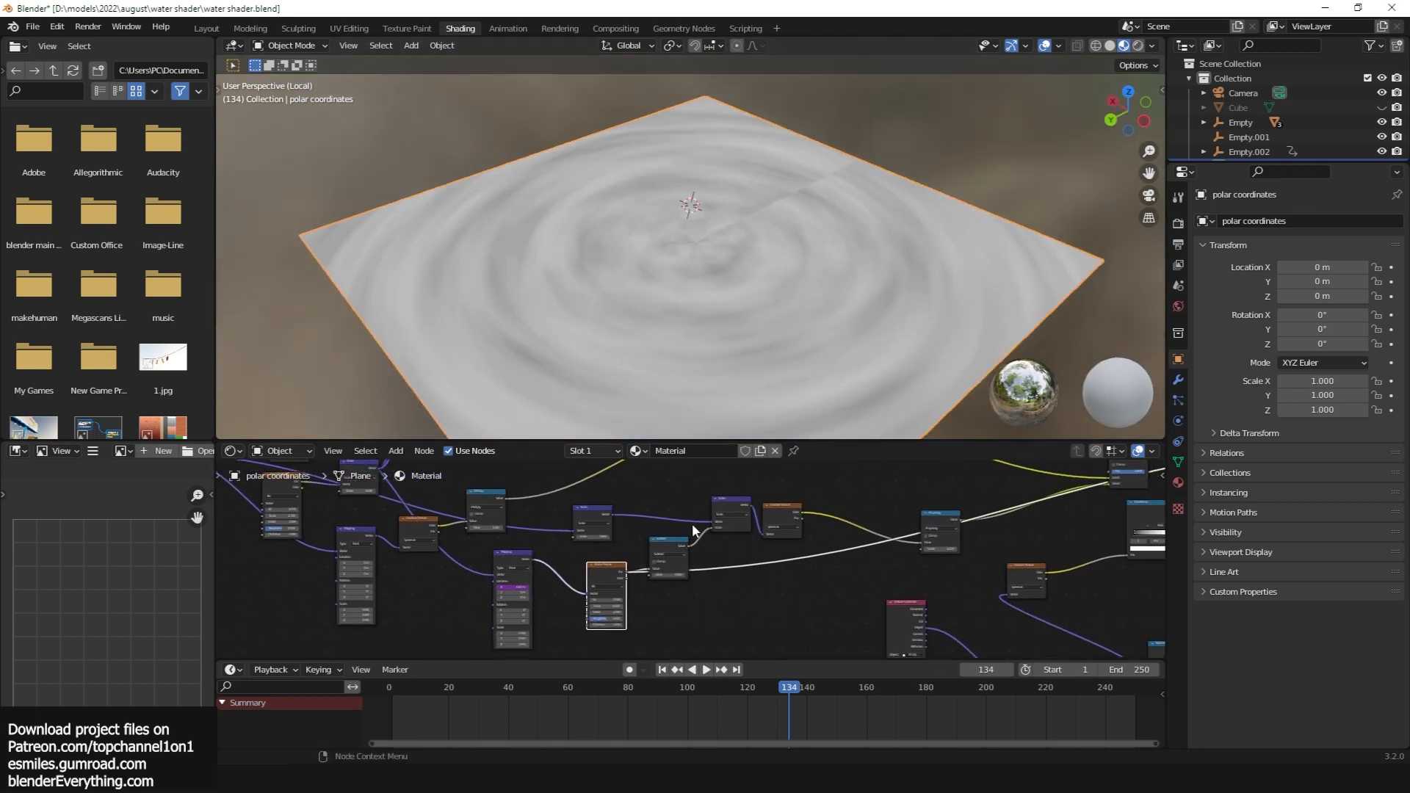
Find the Gradient Texture branch of the finished shader and preview its output on the plane
scroll(696, 529, "down", 2)
middle_click_drag(931, 598, 766, 539)
scroll(835, 573, "up", 8)
scroll(769, 539, "up", 1)
scroll(835, 540, "down", 2)
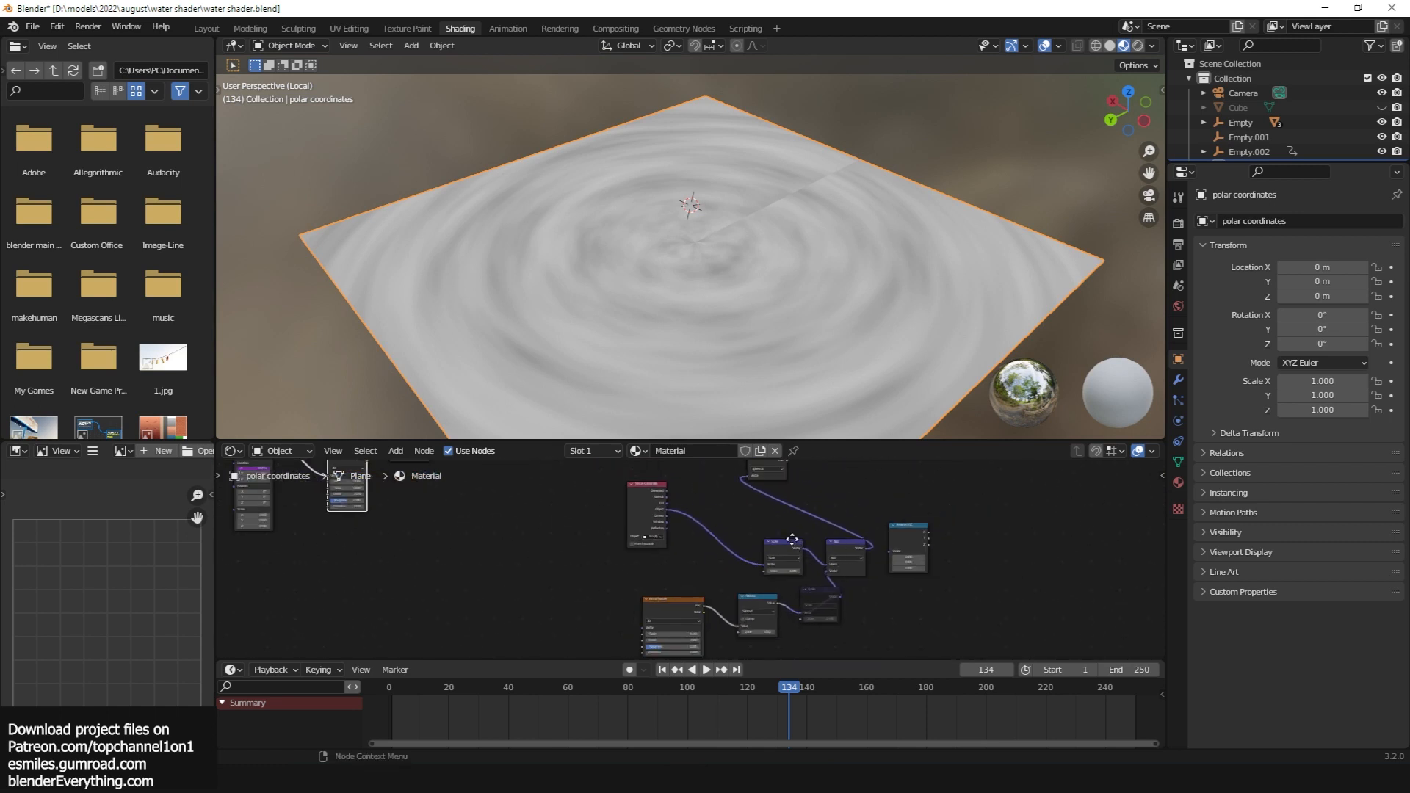
middle_click_drag(689, 507, 725, 579)
left_click(716, 500, "ctrl+shift")
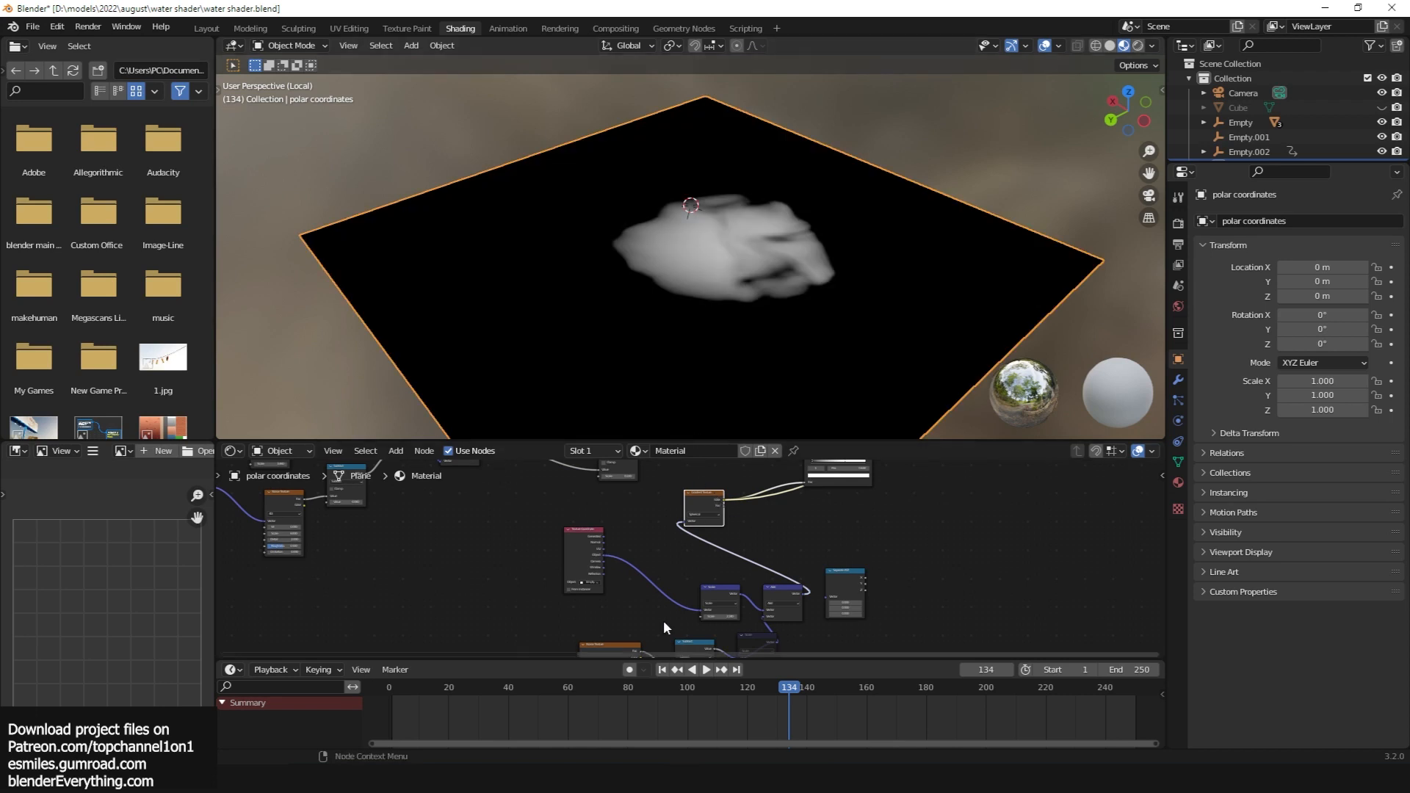
scroll(648, 619, "up", 4)
middle_click_drag(648, 618, 755, 531)
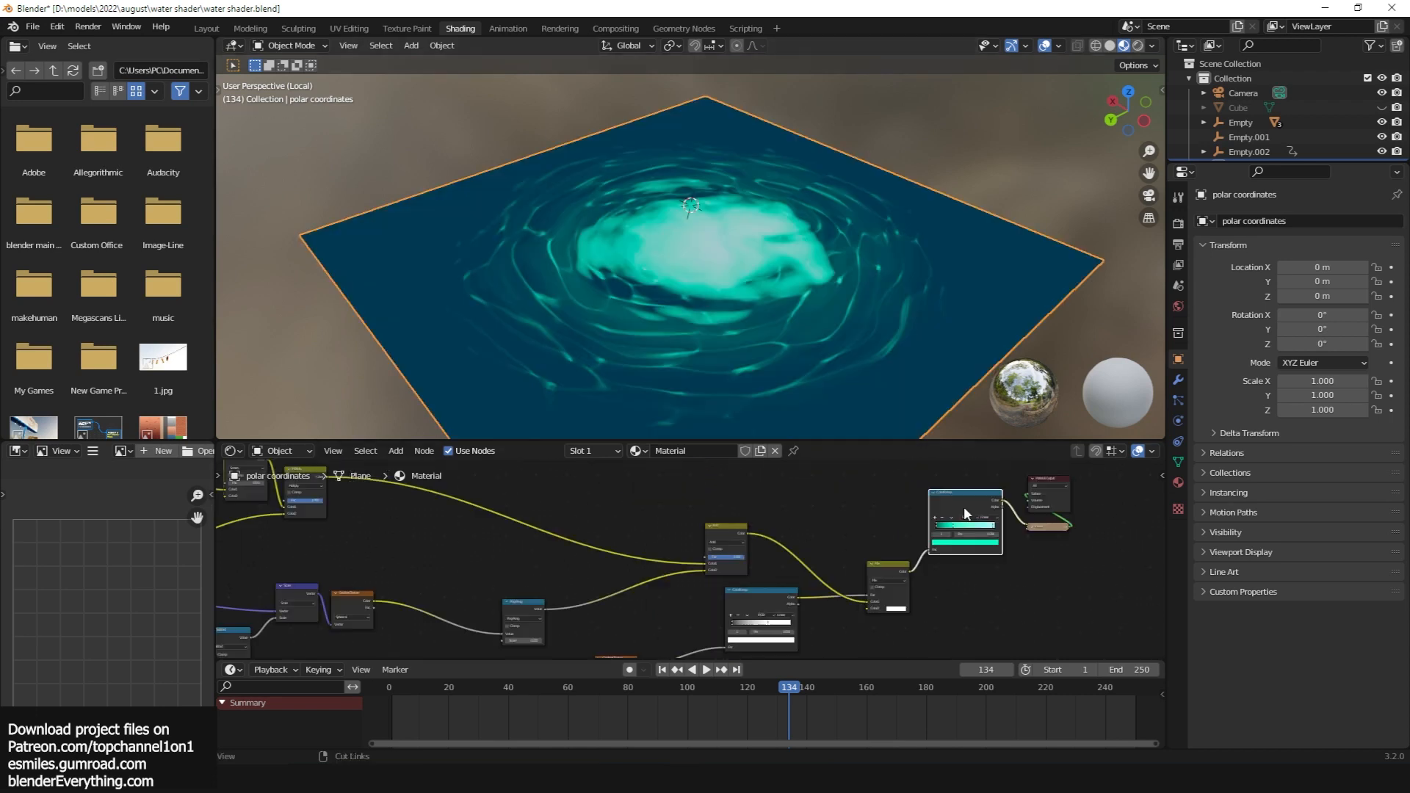
Preview the final colored result again, look over the whole node tree, and play the water animation briefly
scroll(593, 542, "down", 7)
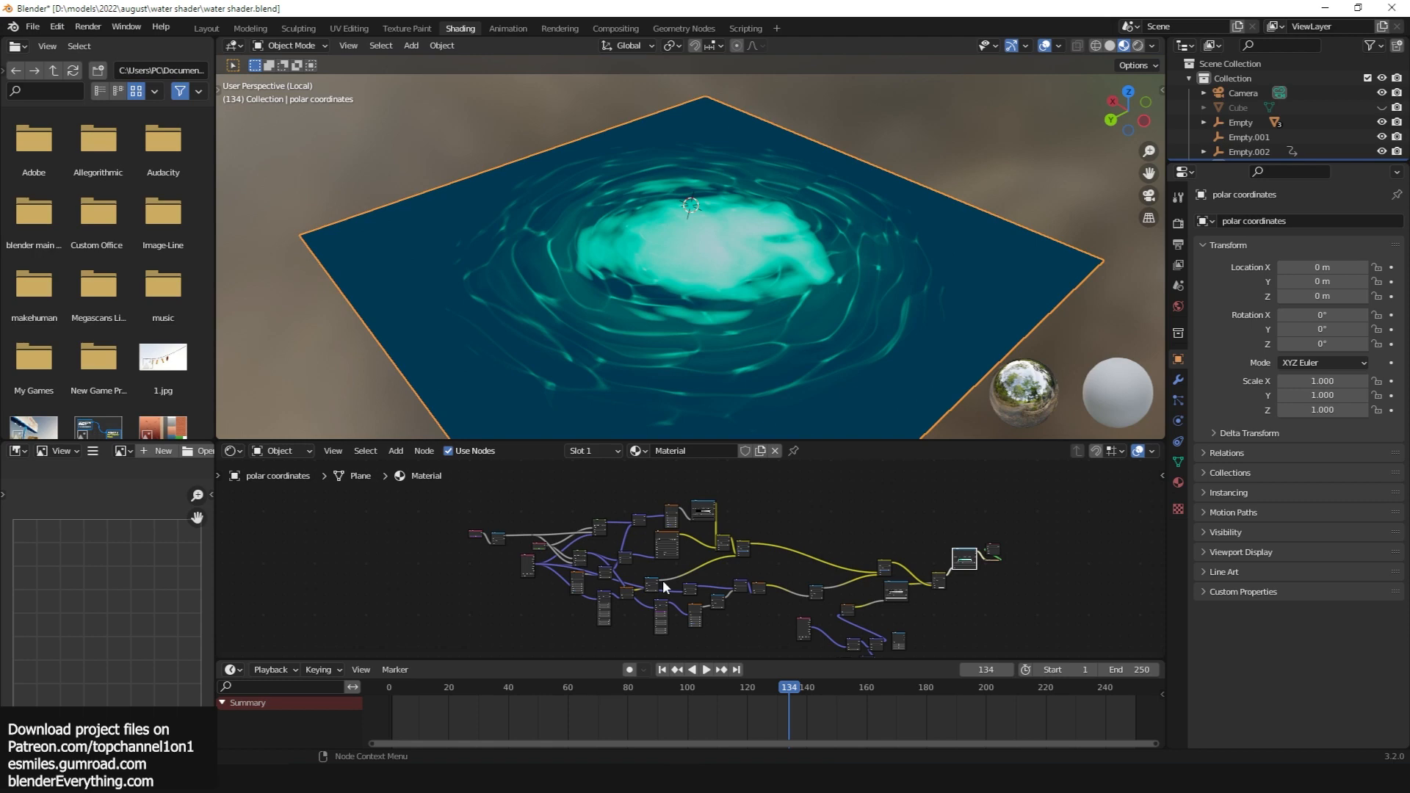
scroll(704, 561, "up", 2)
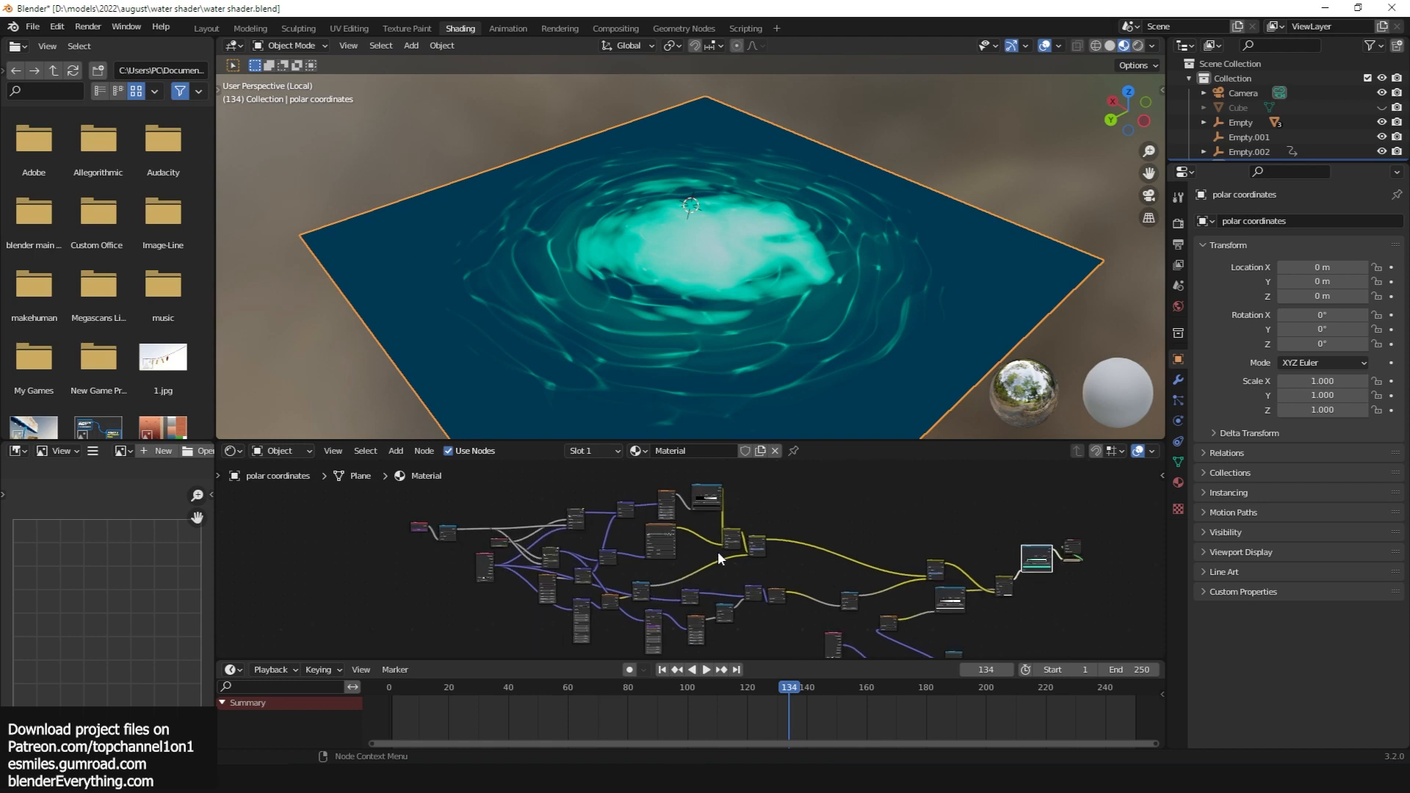
scroll(717, 557, "up", 2)
key("space")
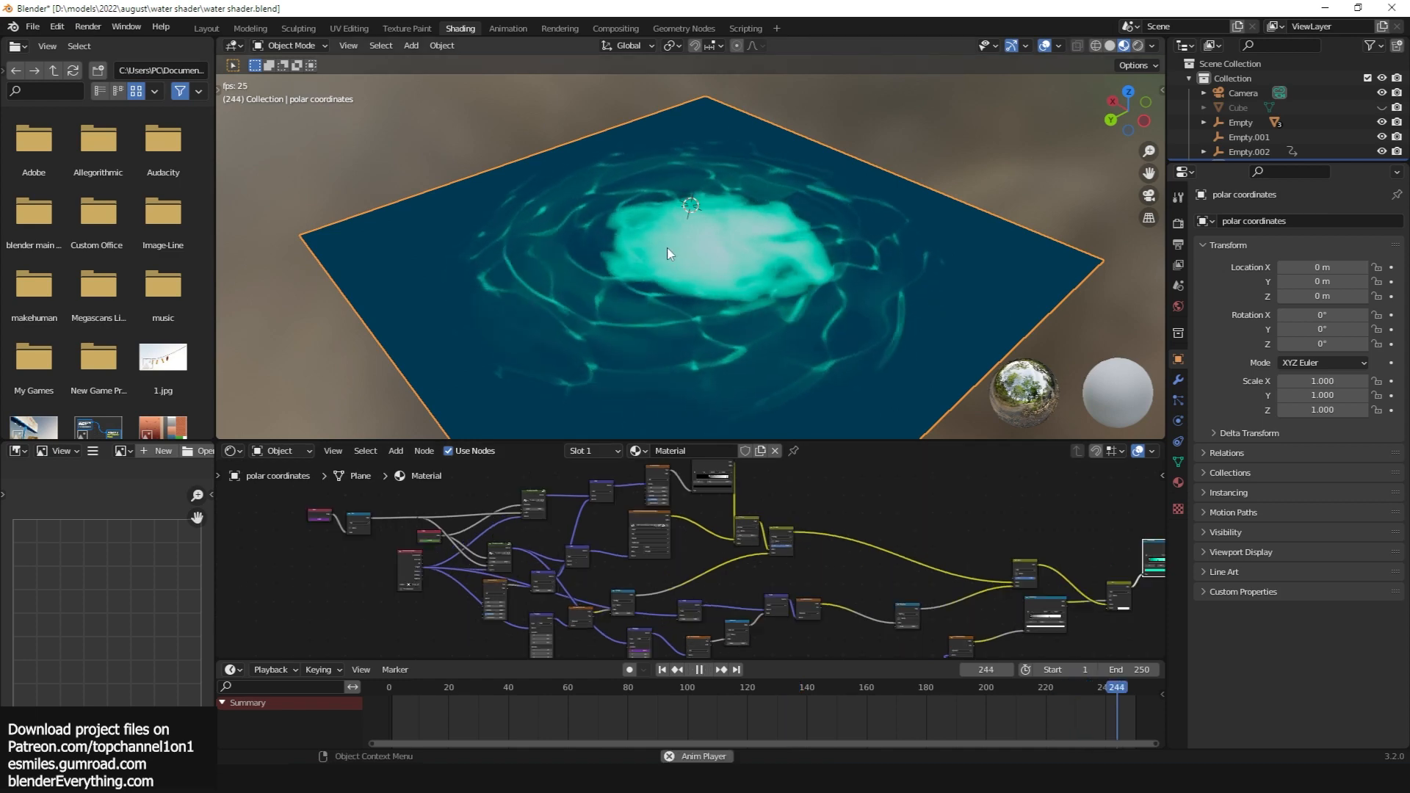
key("space")
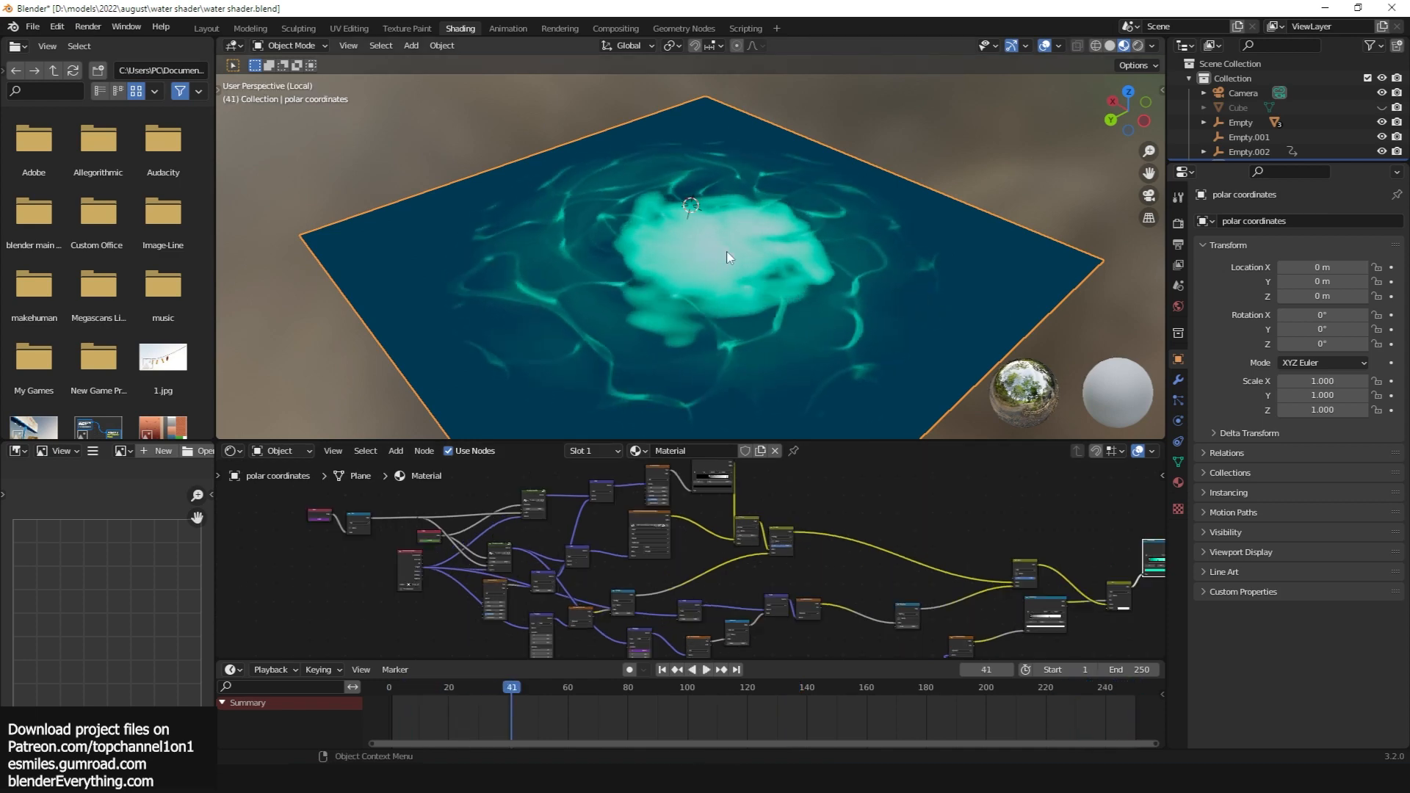
Exit local view to show the full faucet scene, and switch to the Blender window with polar coordinates.blend
left_click(1059, 221)
key("KP_Divide")
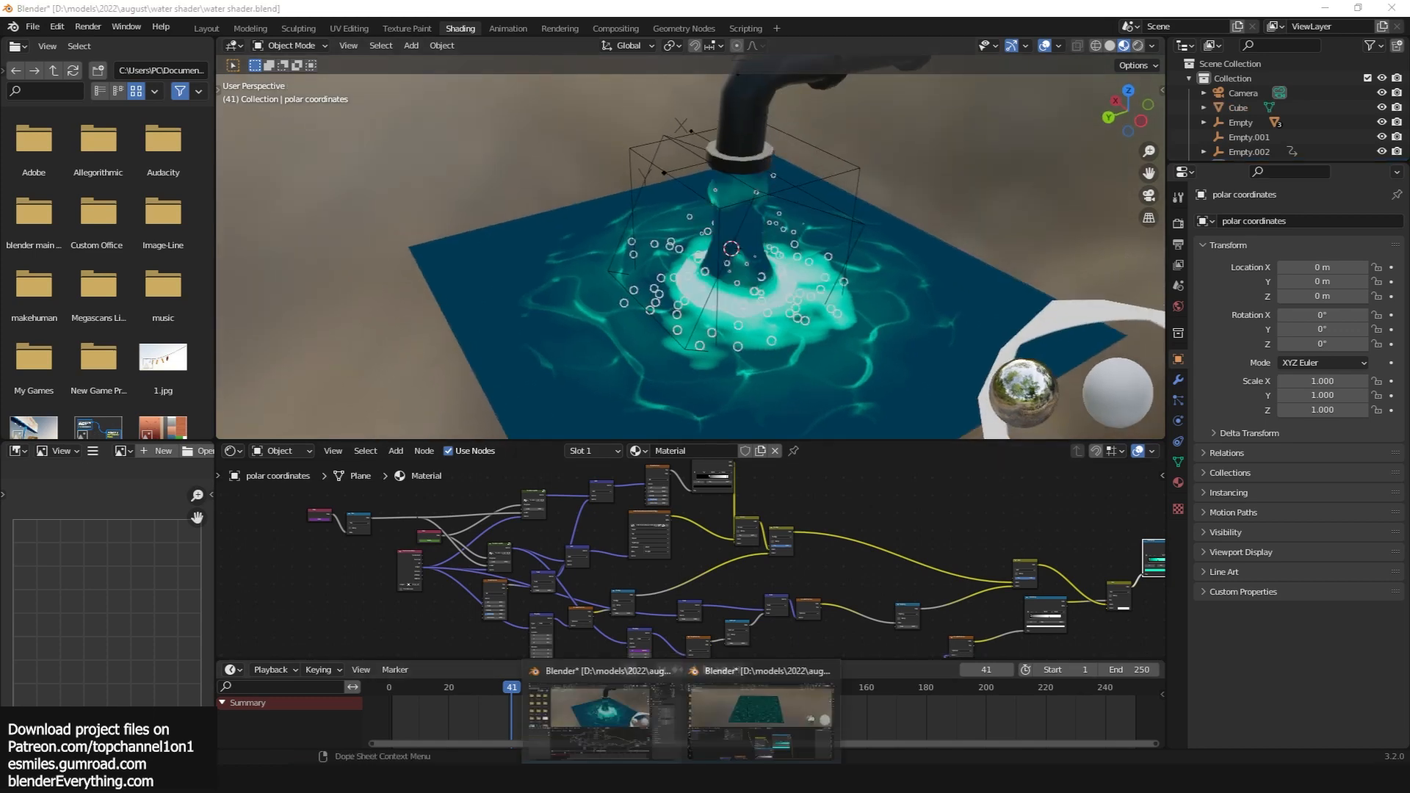
left_click(727, 739)
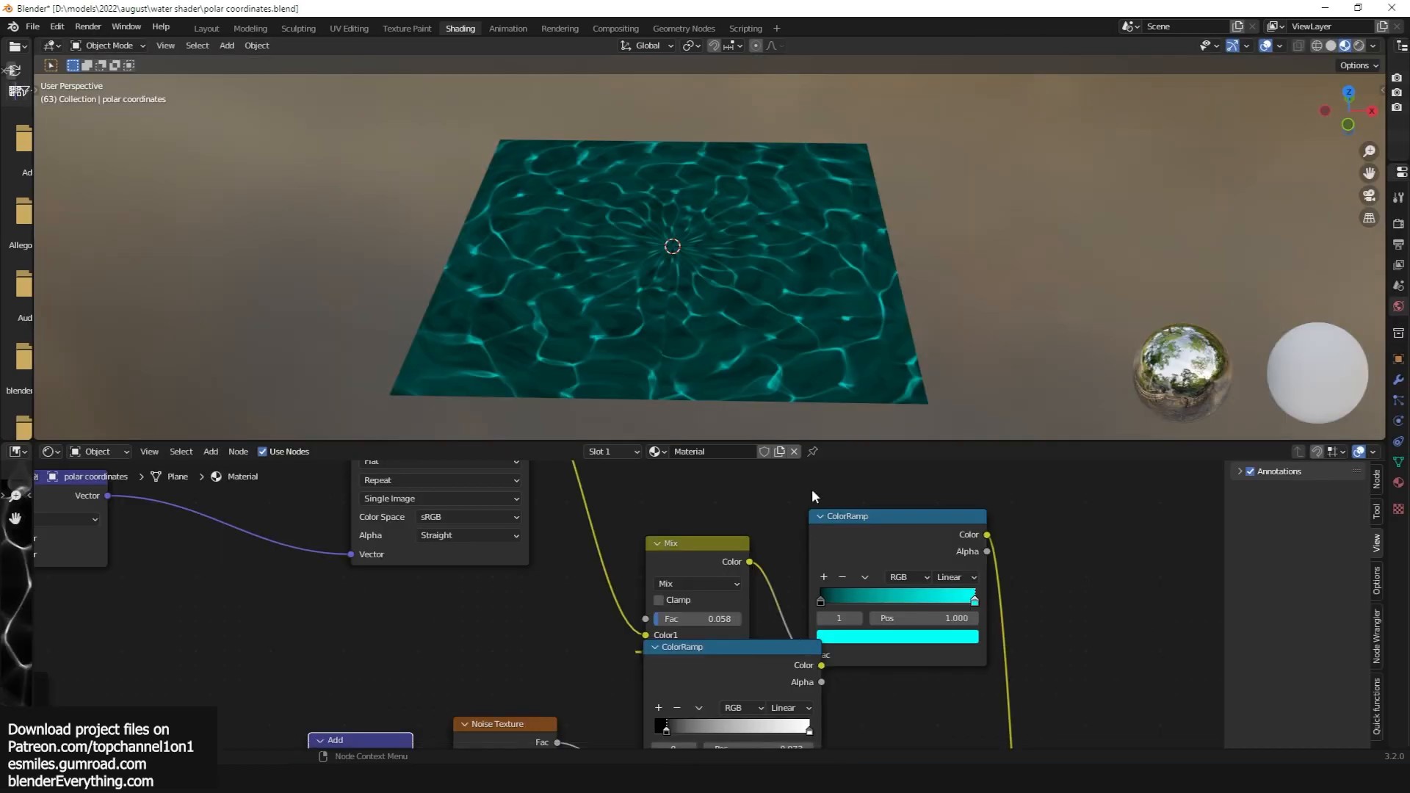
Add a Gradient Texture node in free space beyond the color nodes and preview it on the plane
scroll(939, 544, "down", 5)
key("shift+a")
mouse_move(843, 539)
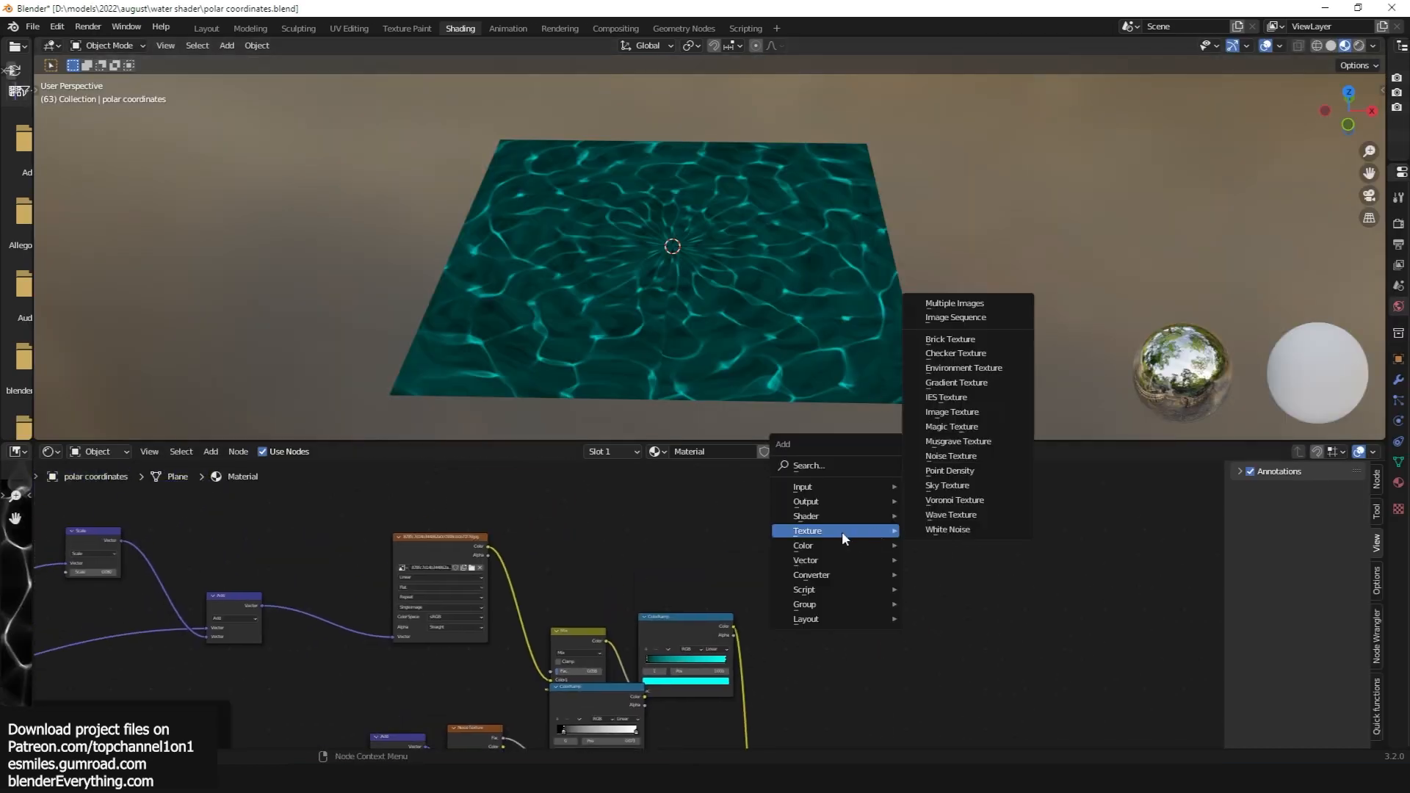
left_click(955, 383)
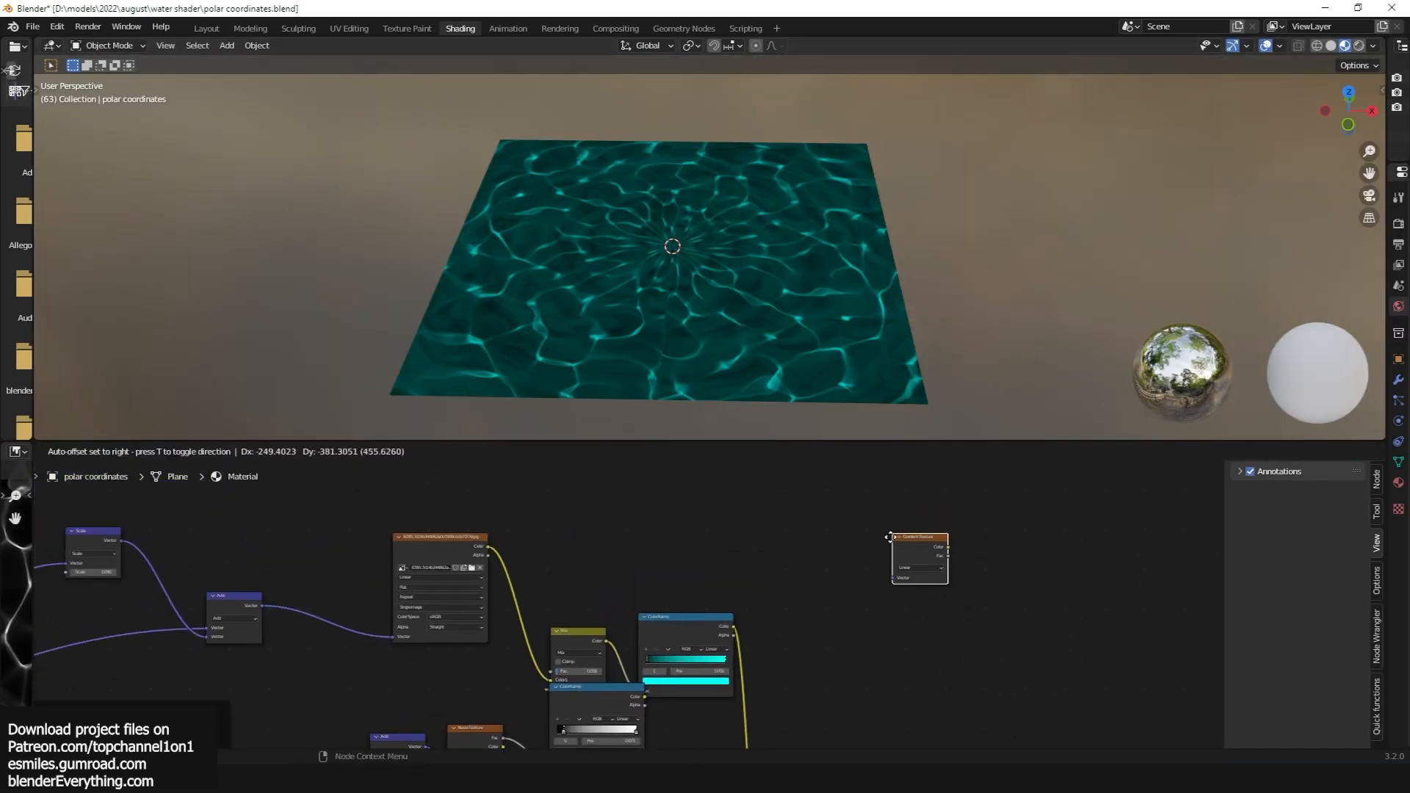
left_click(908, 552)
left_click(910, 556, "ctrl+shift")
left_click_drag(918, 544, 1021, 506)
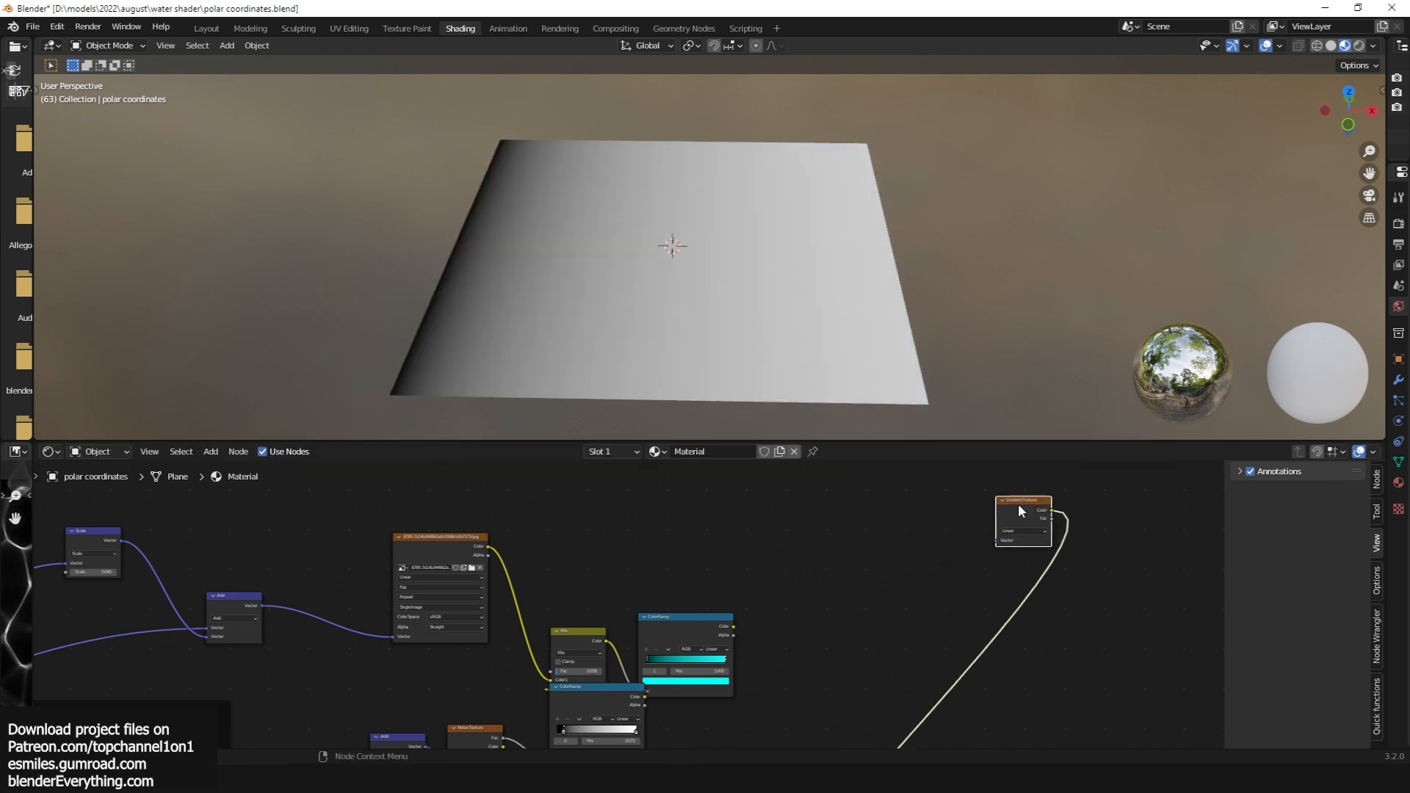
Set the Gradient Texture's type to Spherical
scroll(796, 576, "up", 4)
middle_click_drag(797, 576, 397, 663)
scroll(552, 631, "up", 4)
left_click(773, 593)
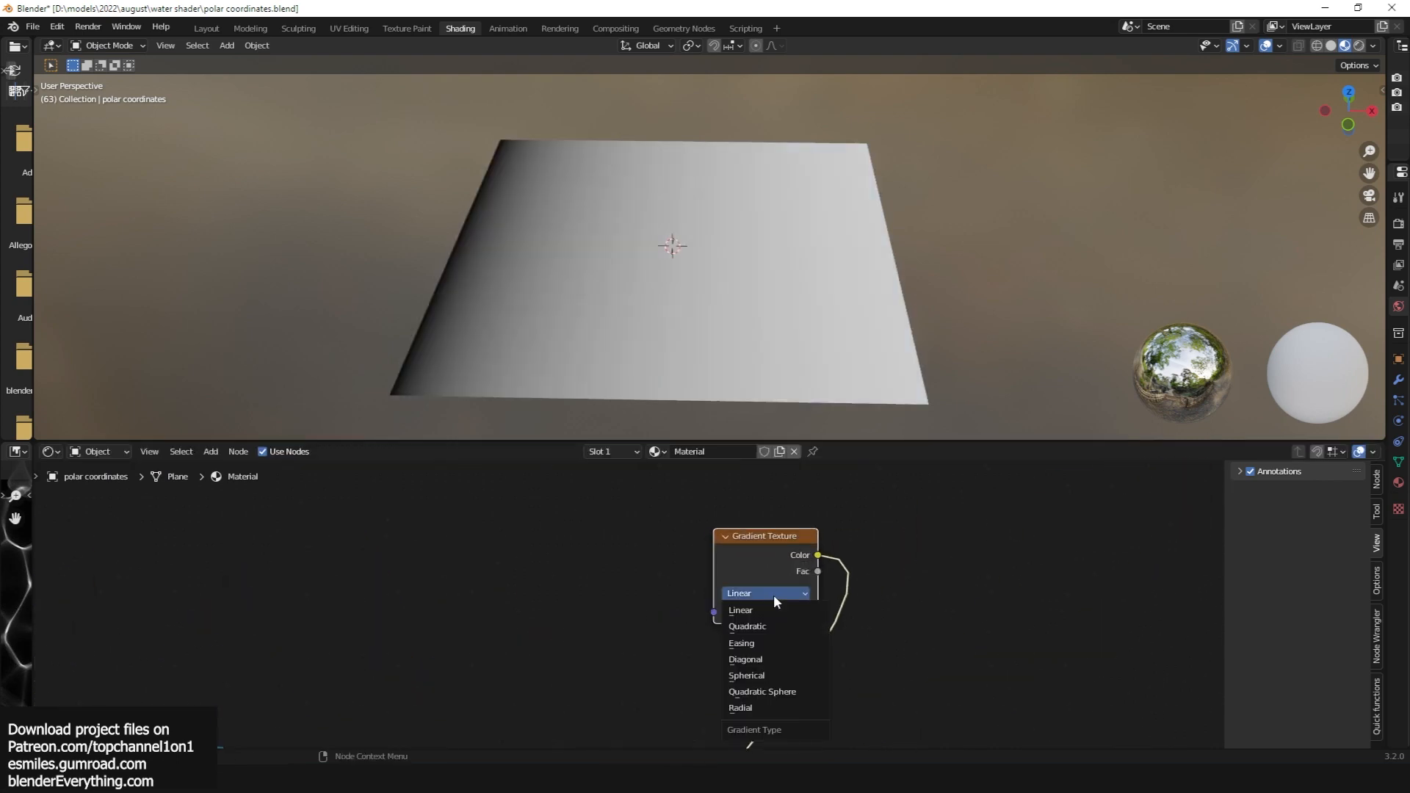
left_click(756, 680)
key("shift+a")
mouse_move(512, 597)
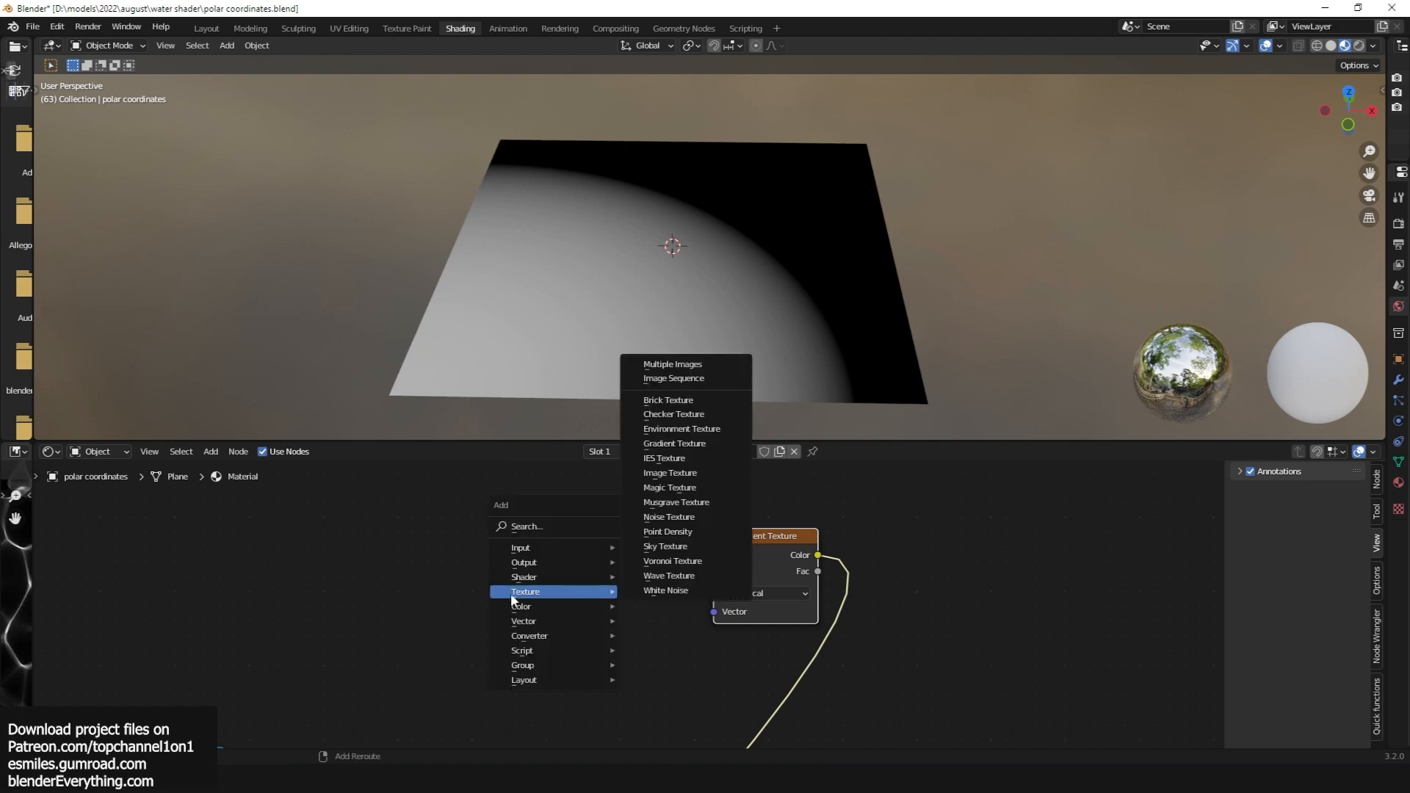
left_click(531, 526)
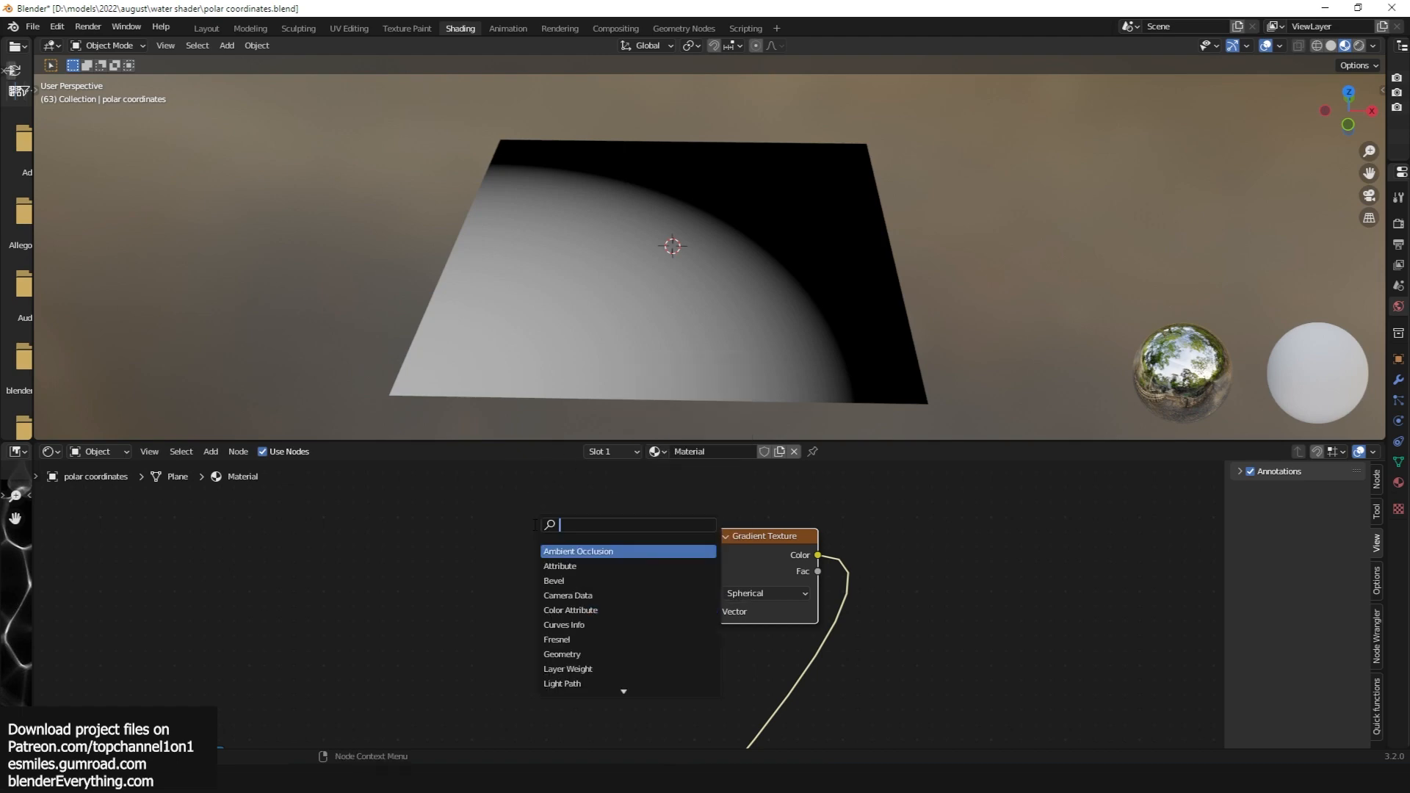
type("ci")
type("oo")
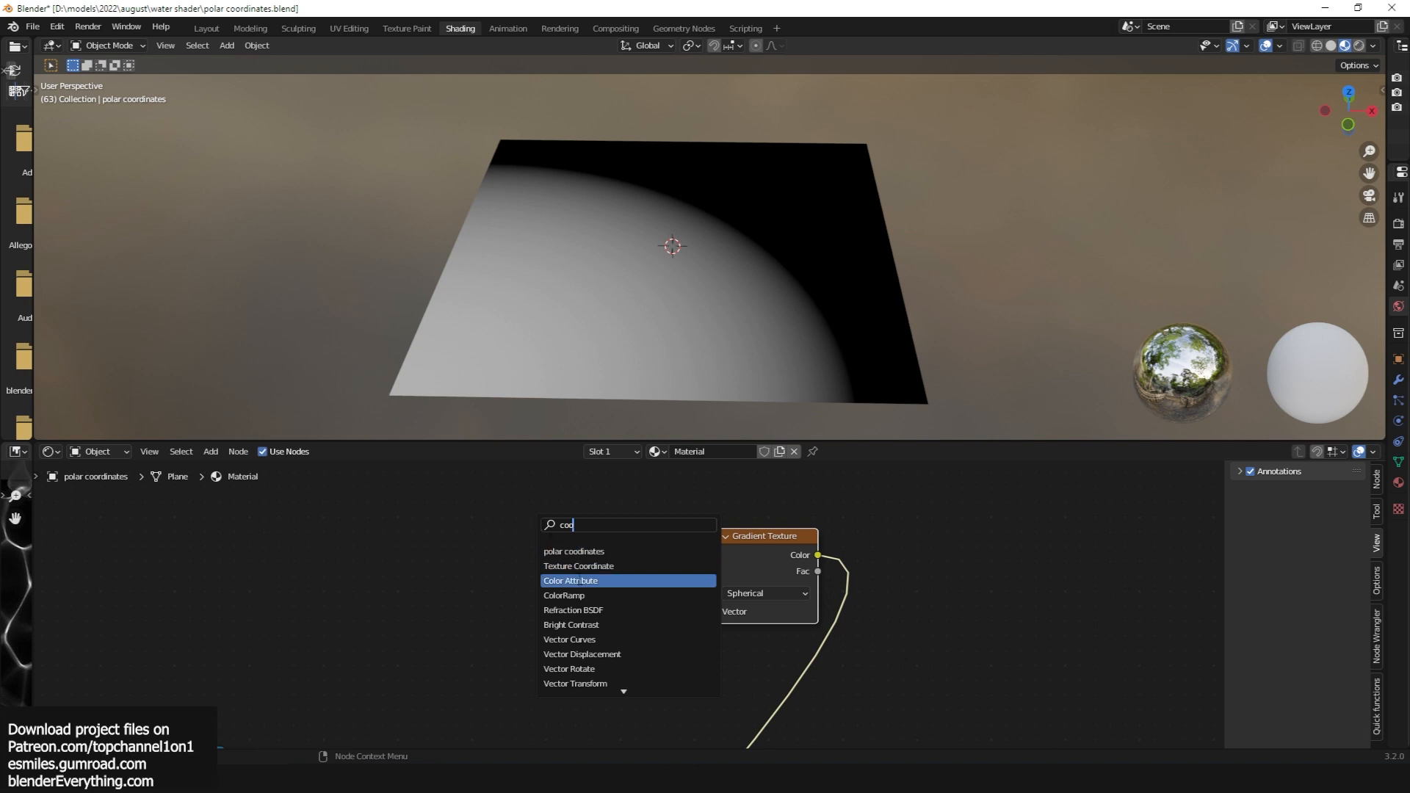
left_click(588, 553)
left_click(509, 541)
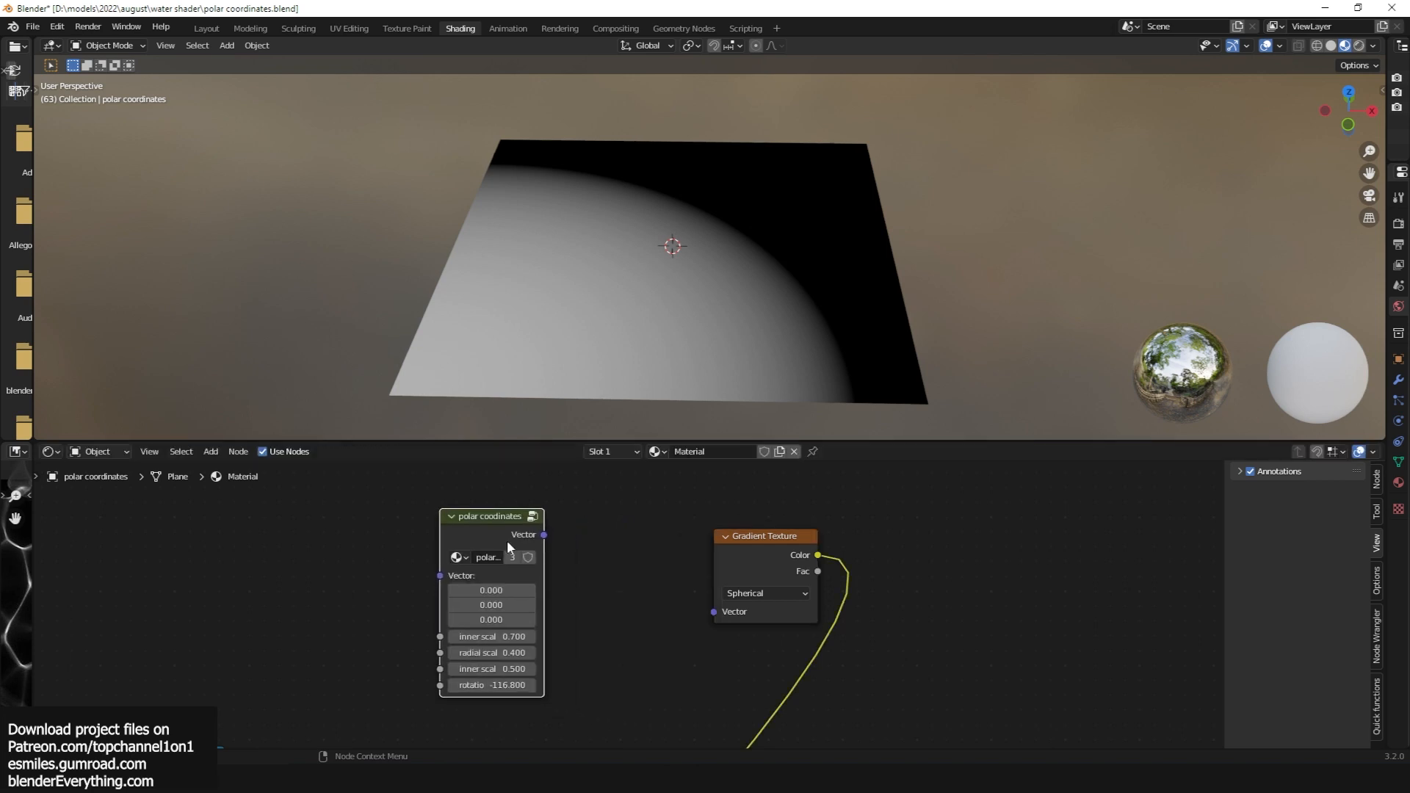
key("x")
Add a Texture Coordinate node, feed its Object output into the Gradient Texture's Vector input, and move the gradient node closer
key("shift+a")
type("coo")
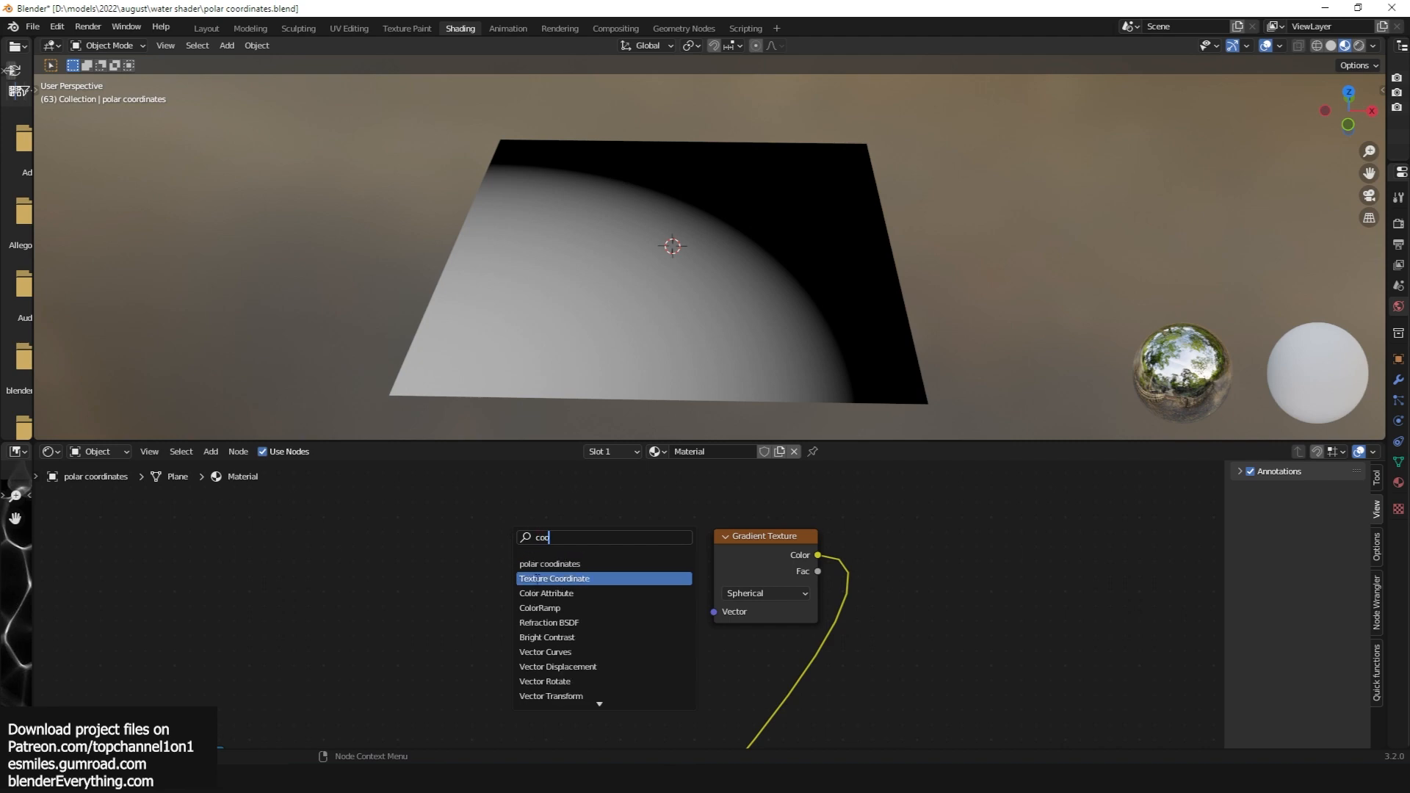
left_click(518, 579)
left_click_drag(579, 604, 714, 611)
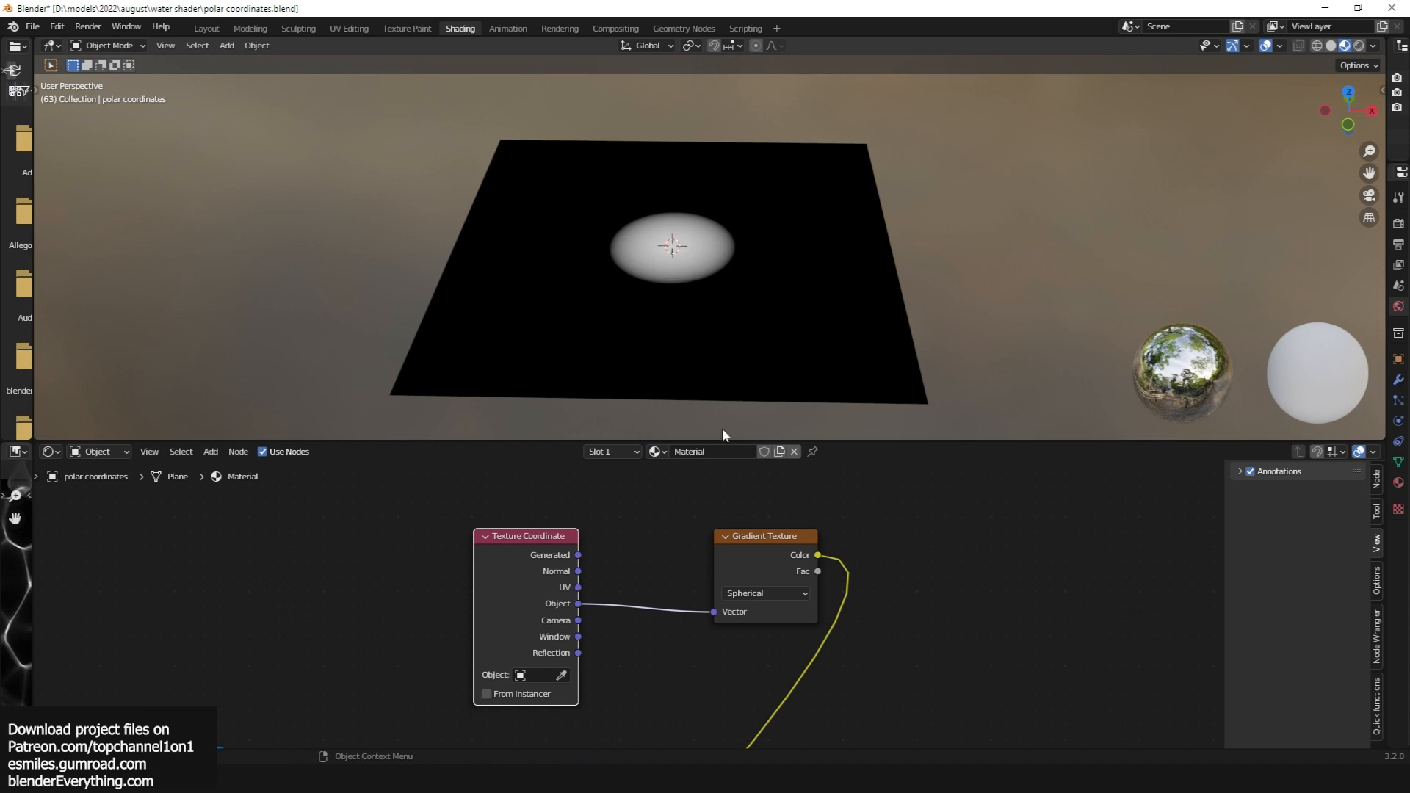
left_click_drag(796, 569, 745, 561)
scroll(695, 286, "up", 3)
middle_click_drag(694, 286, 693, 280)
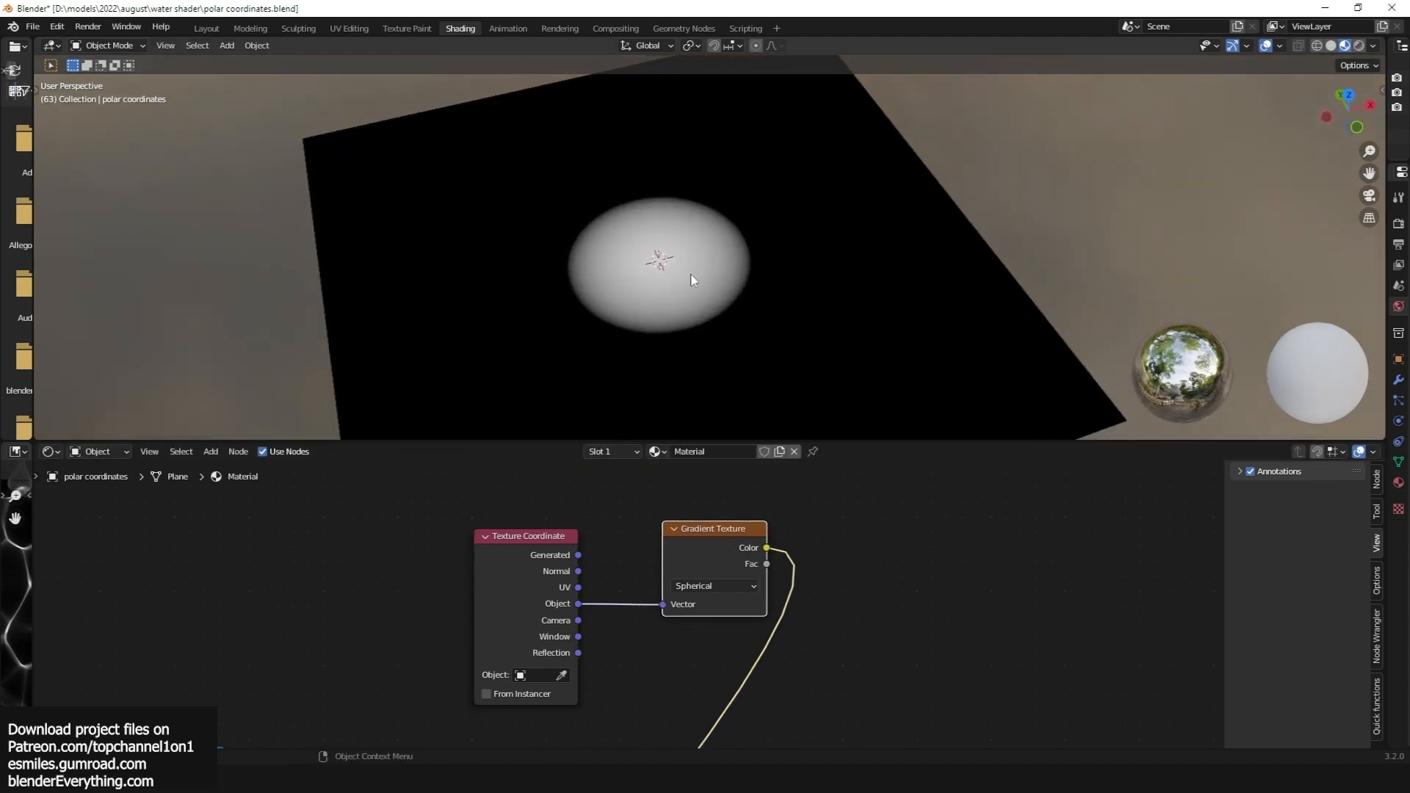
scroll(830, 636, "down", 2)
key("shift+a")
left_click(858, 572)
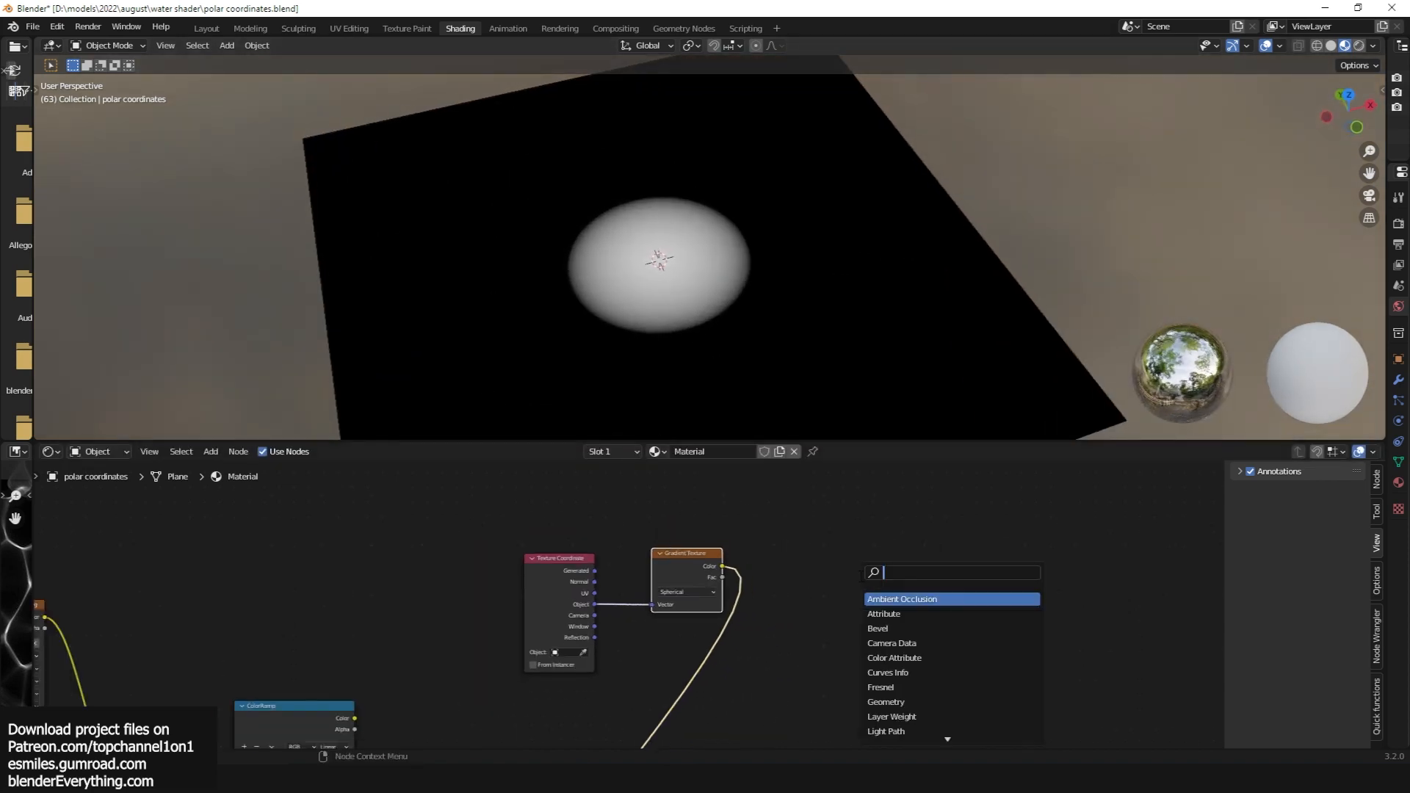
type("no")
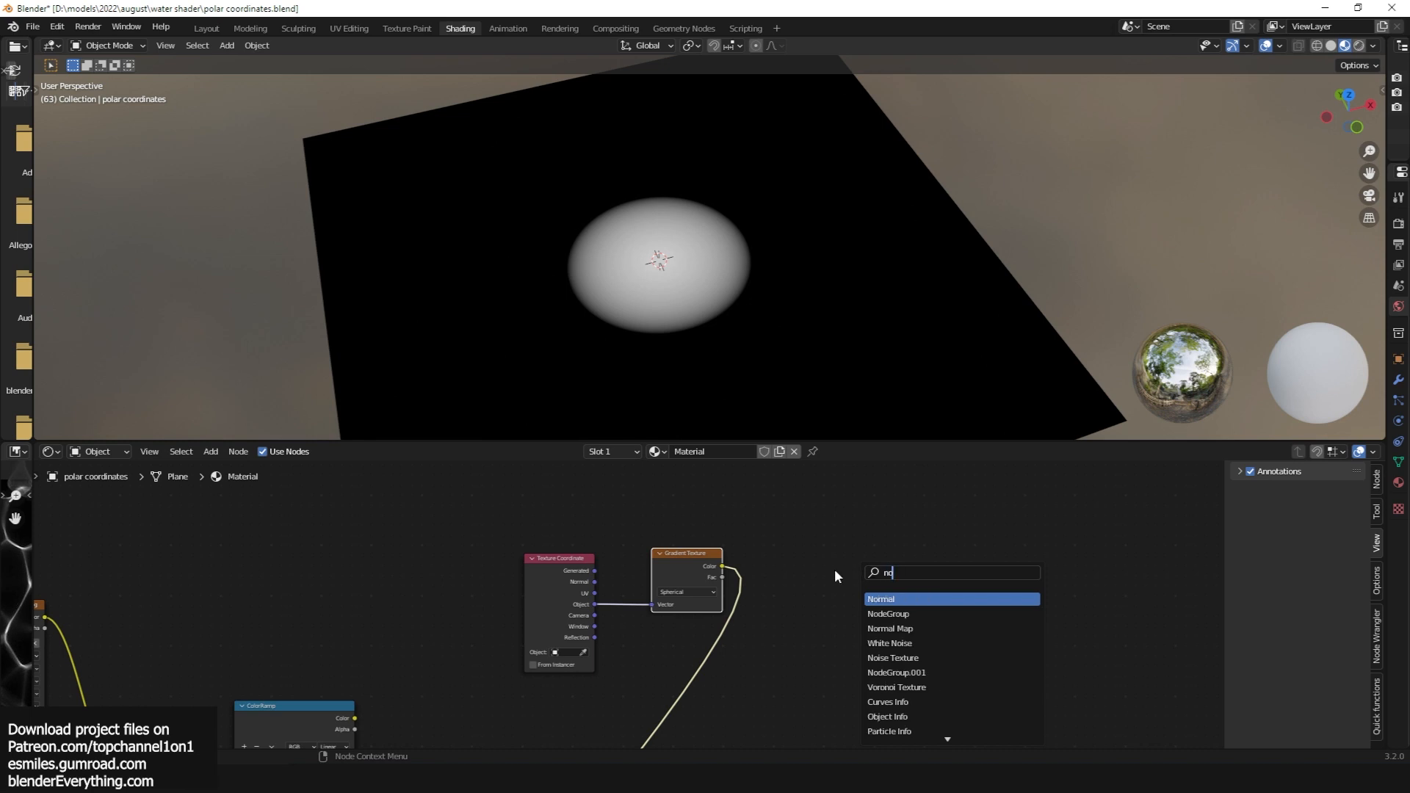
key("Escape")
Combine the Noise Texture, Scale and Add nodes that distort the image texture's coordinates into one node group
scroll(822, 573, "down", 9)
middle_click_drag(853, 630, 1049, 528)
scroll(669, 593, "up", 4)
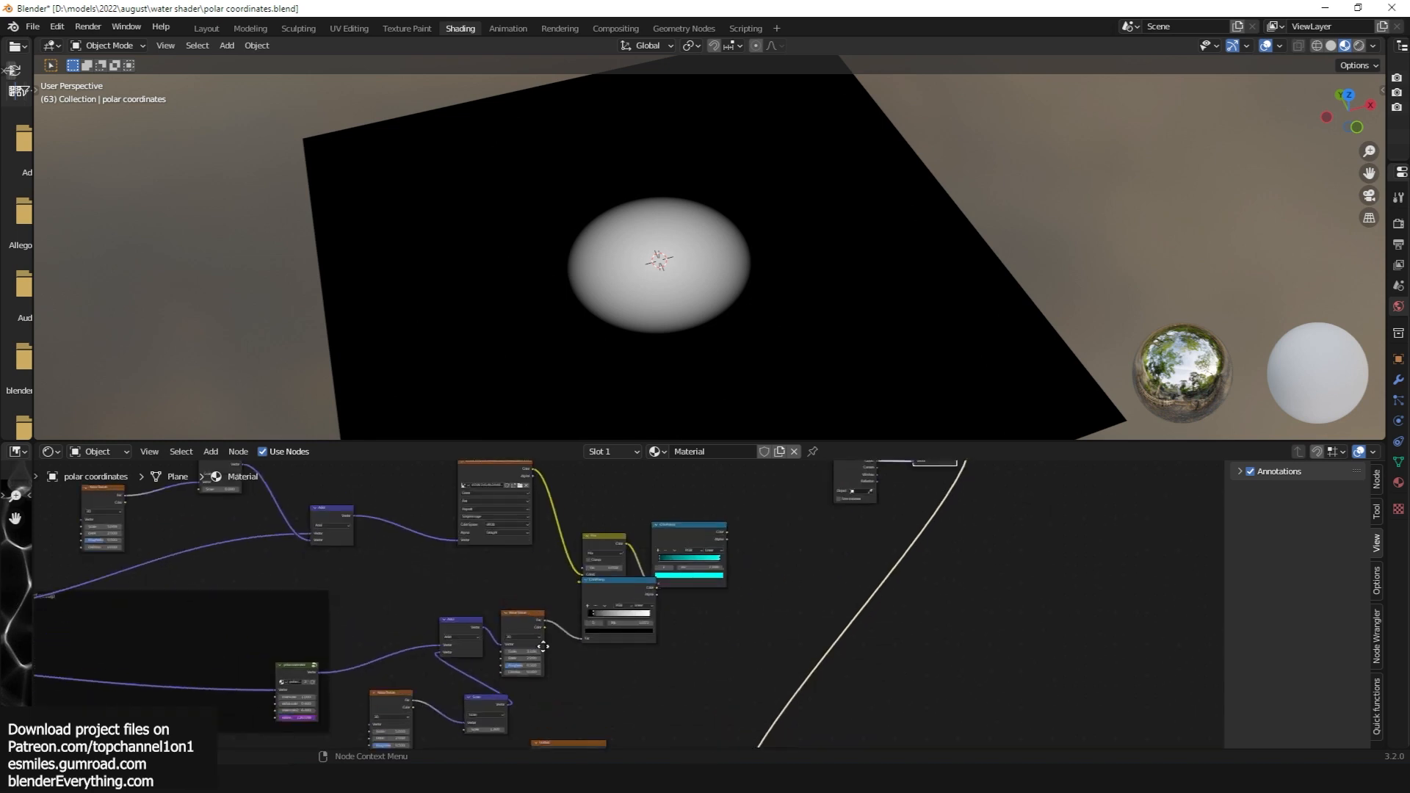
middle_click_drag(544, 646, 782, 707)
left_click_drag(295, 530, 582, 630)
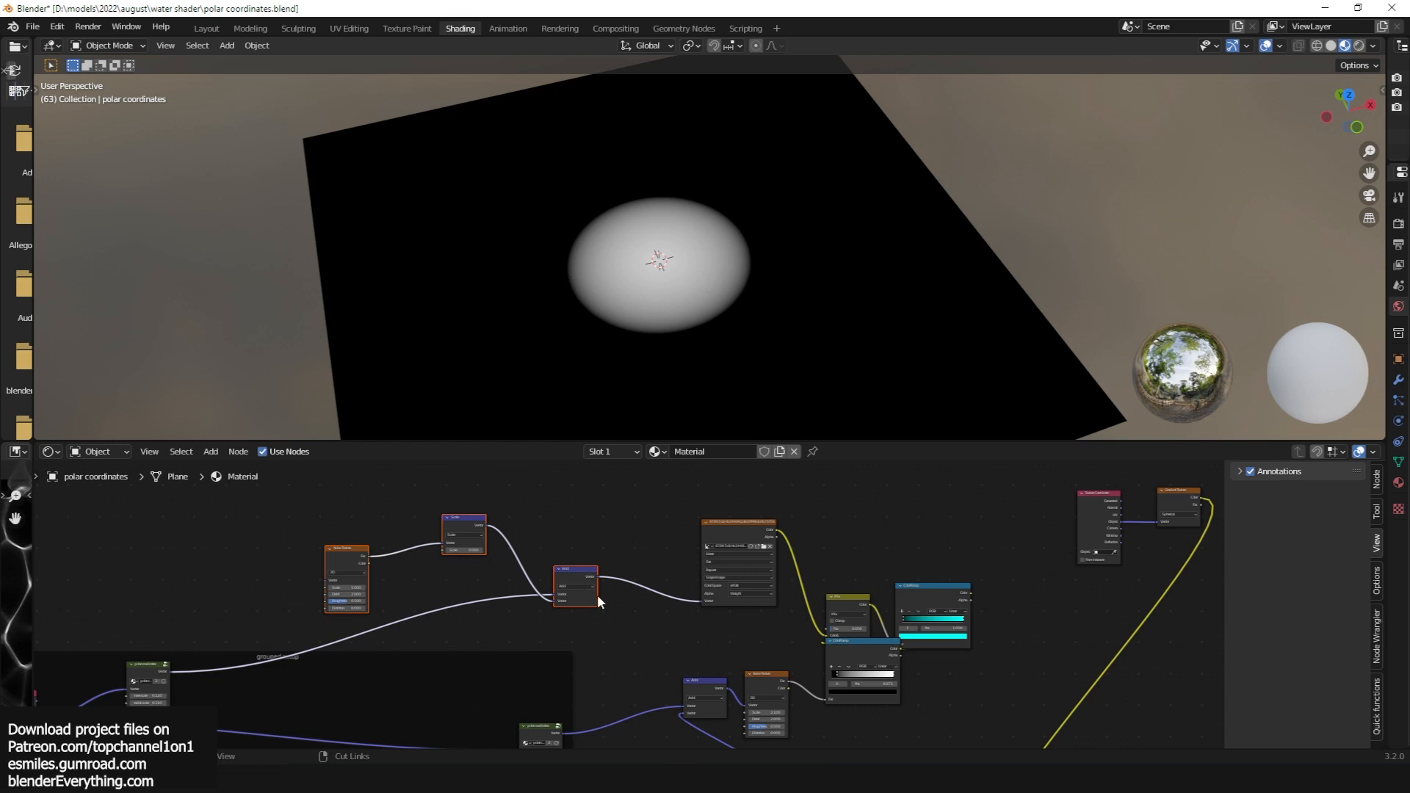
key("ctrl+g")
key("Tab")
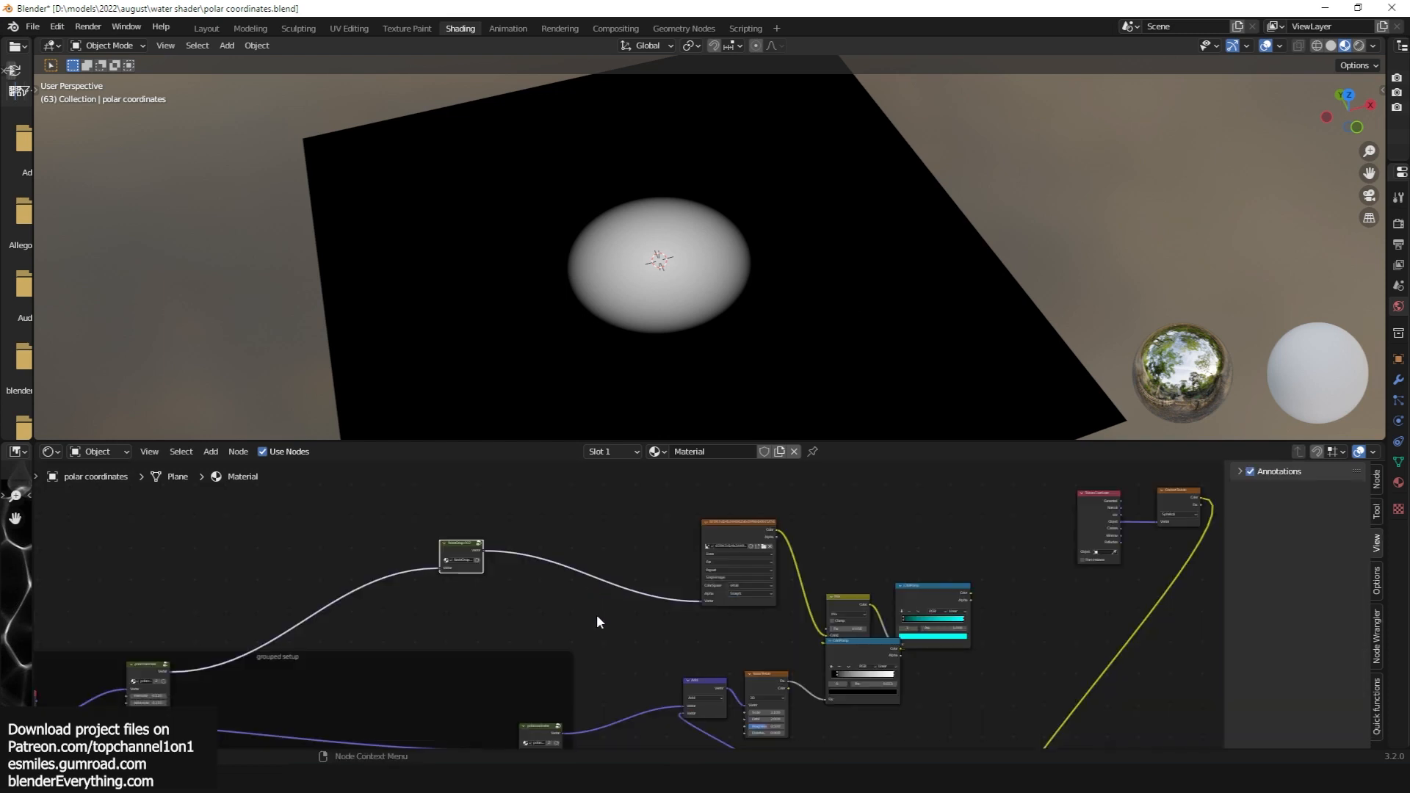
Duplicate the distortion node group and insert the copy between the Texture Coordinate's Object output and the Gradient Texture
scroll(592, 612, "up", 3)
scroll(629, 617, "down", 3)
key("shift+d")
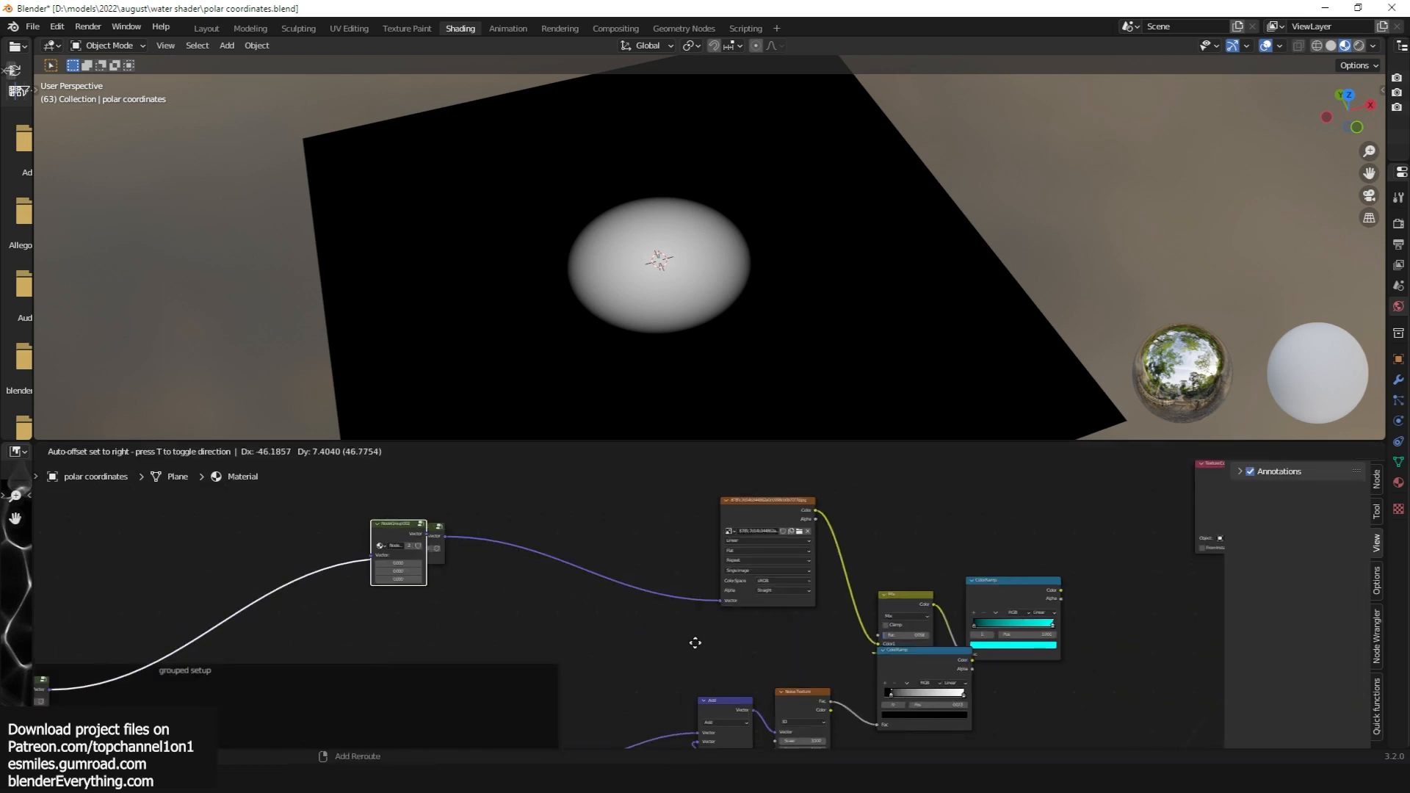
left_click(1384, 654)
middle_click_drag(1172, 634, 776, 705)
scroll(777, 705, "down", 3)
scroll(776, 706, "up", 4)
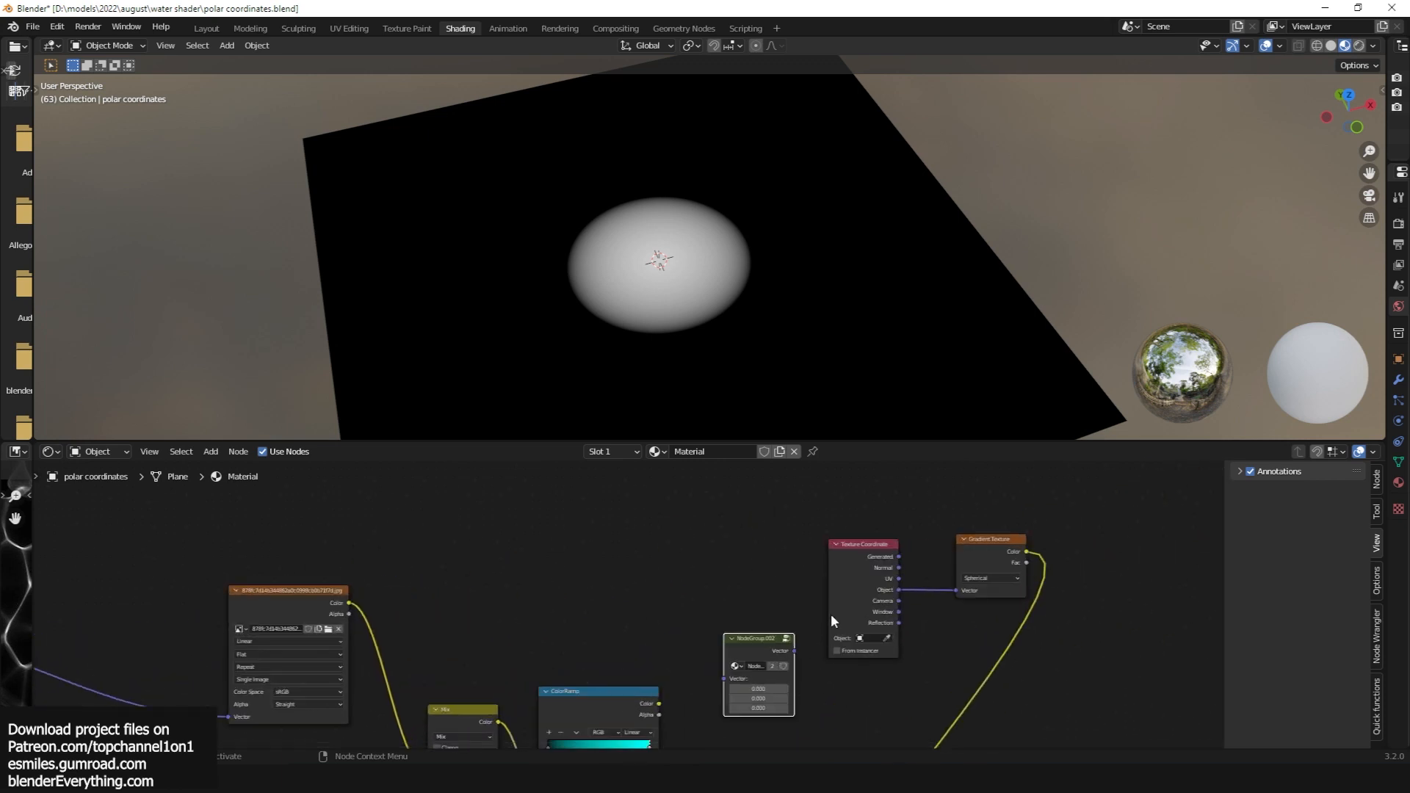
left_click_drag(842, 573, 644, 531)
scroll(734, 610, "up", 2)
left_click_drag(811, 652, 958, 557)
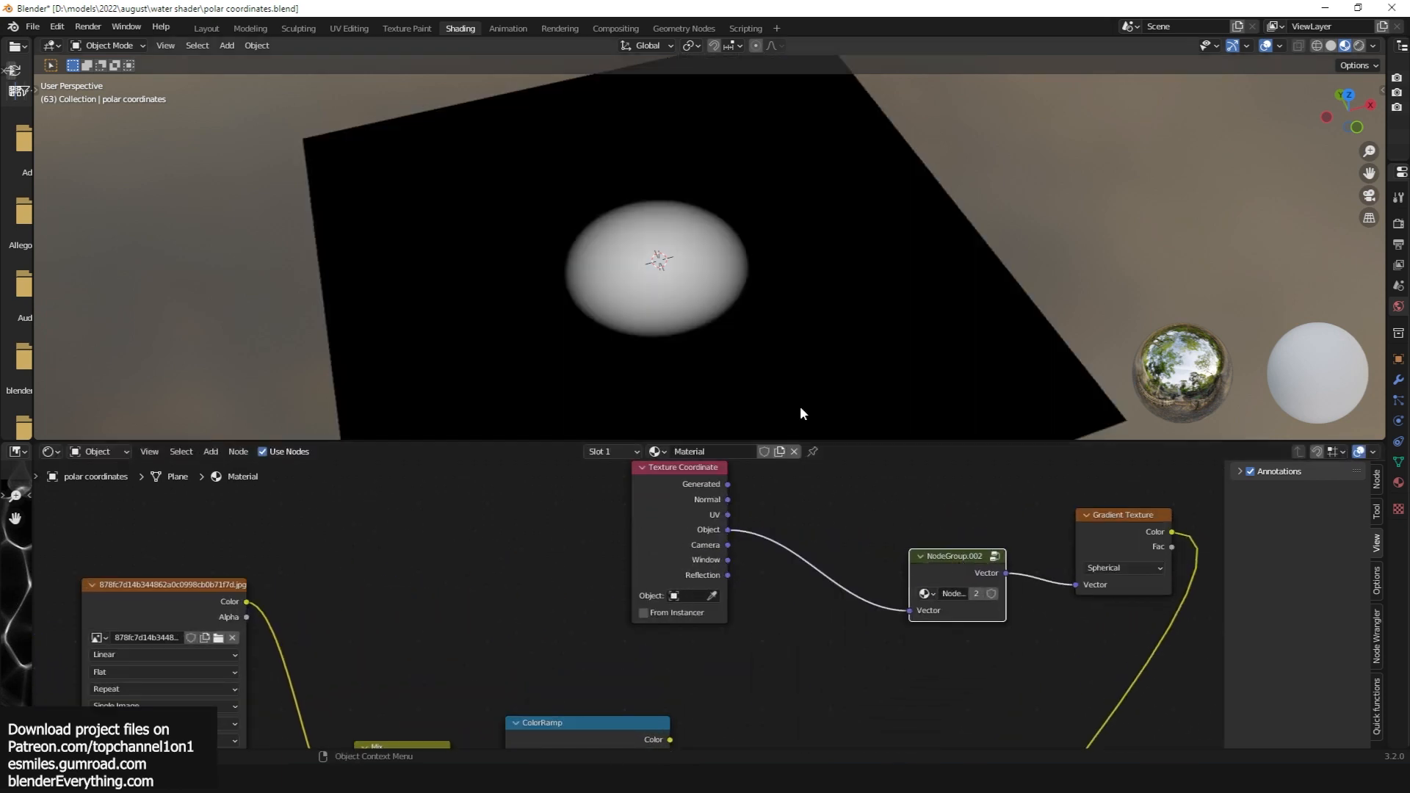
Expose the Scale node's factor and the Noise Texture's Scale, Detail and Roughness as group inputs, and return to the material's node tree
key("Tab")
scroll(639, 600, "down", 5)
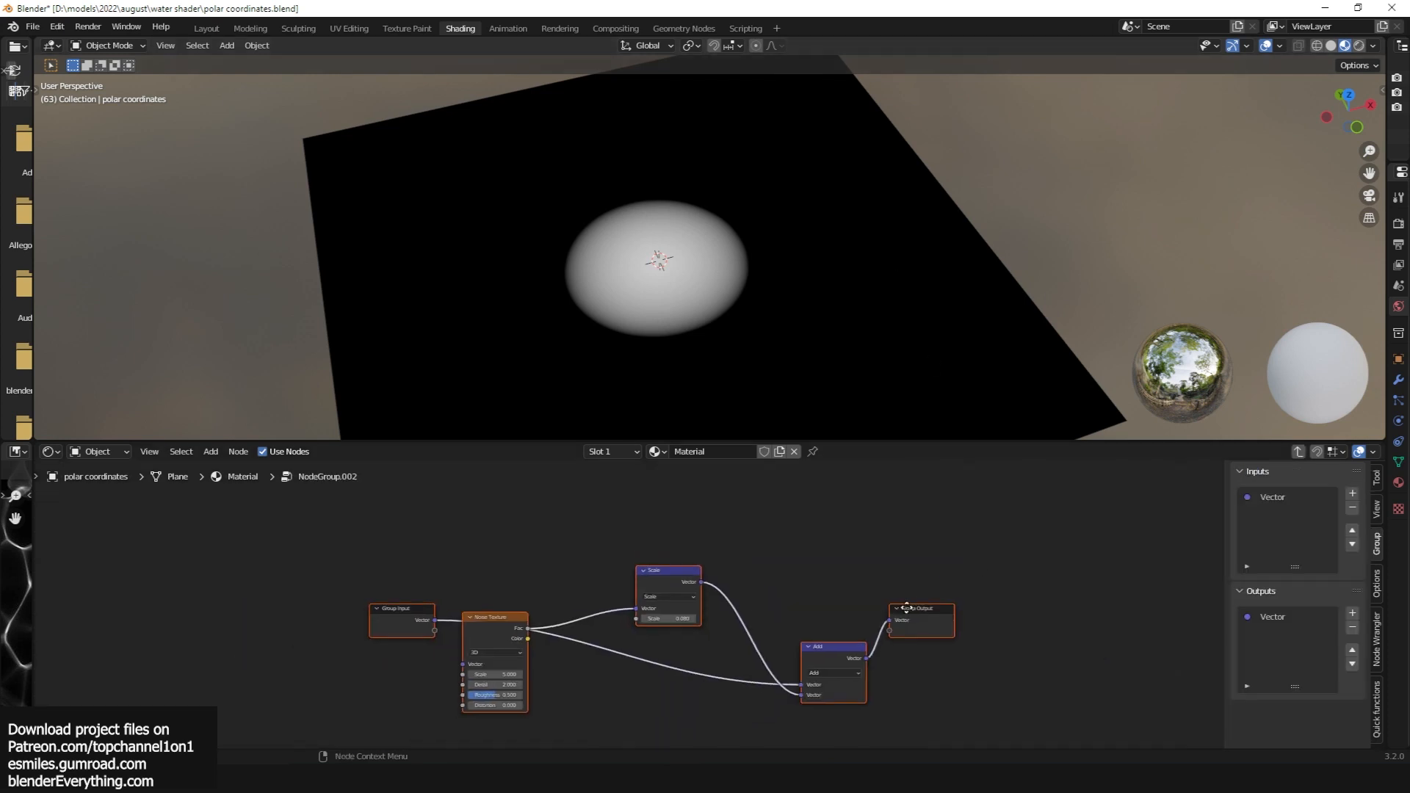
scroll(485, 672, "up", 4)
left_click_drag(694, 591, 427, 609)
left_click_drag(461, 668, 445, 669)
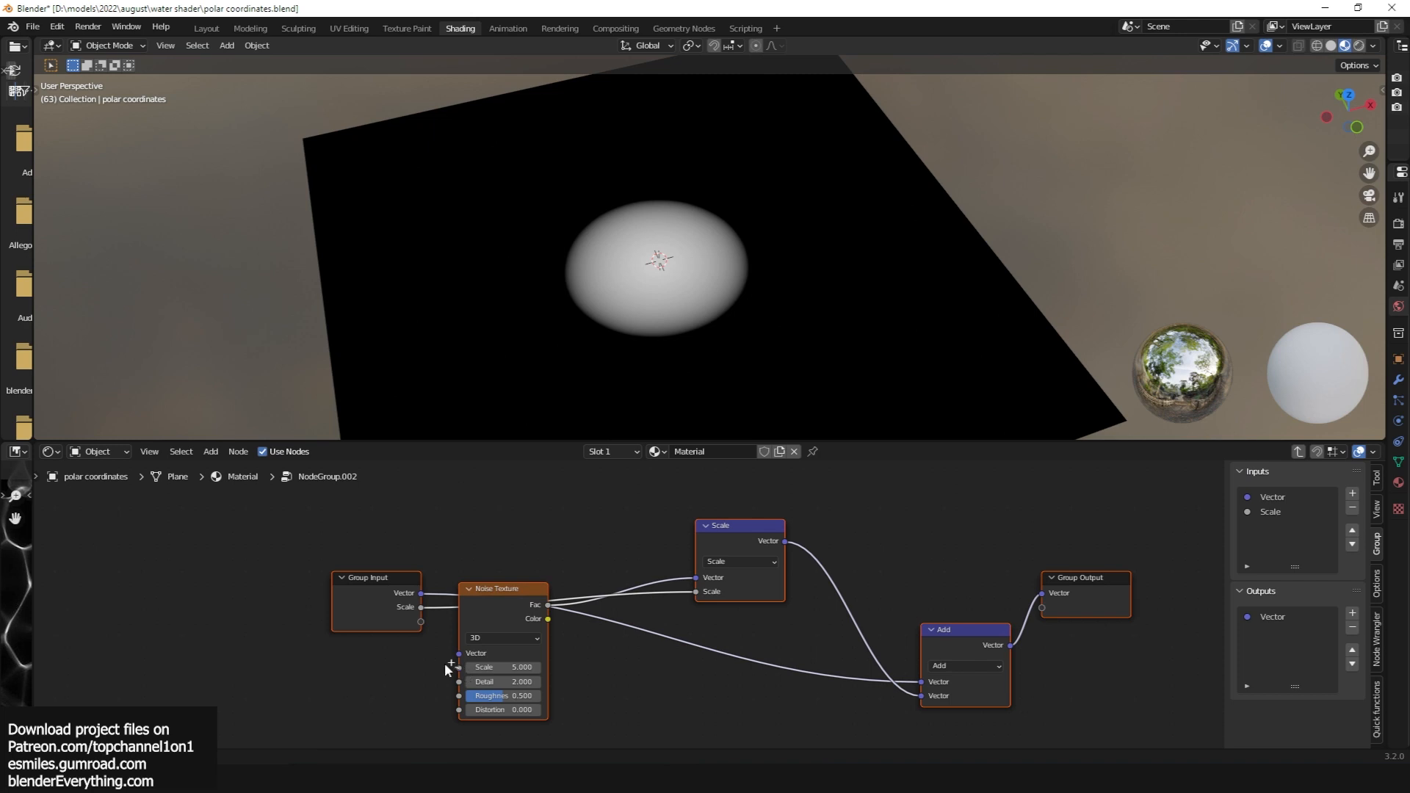
left_click_drag(424, 622, 419, 650)
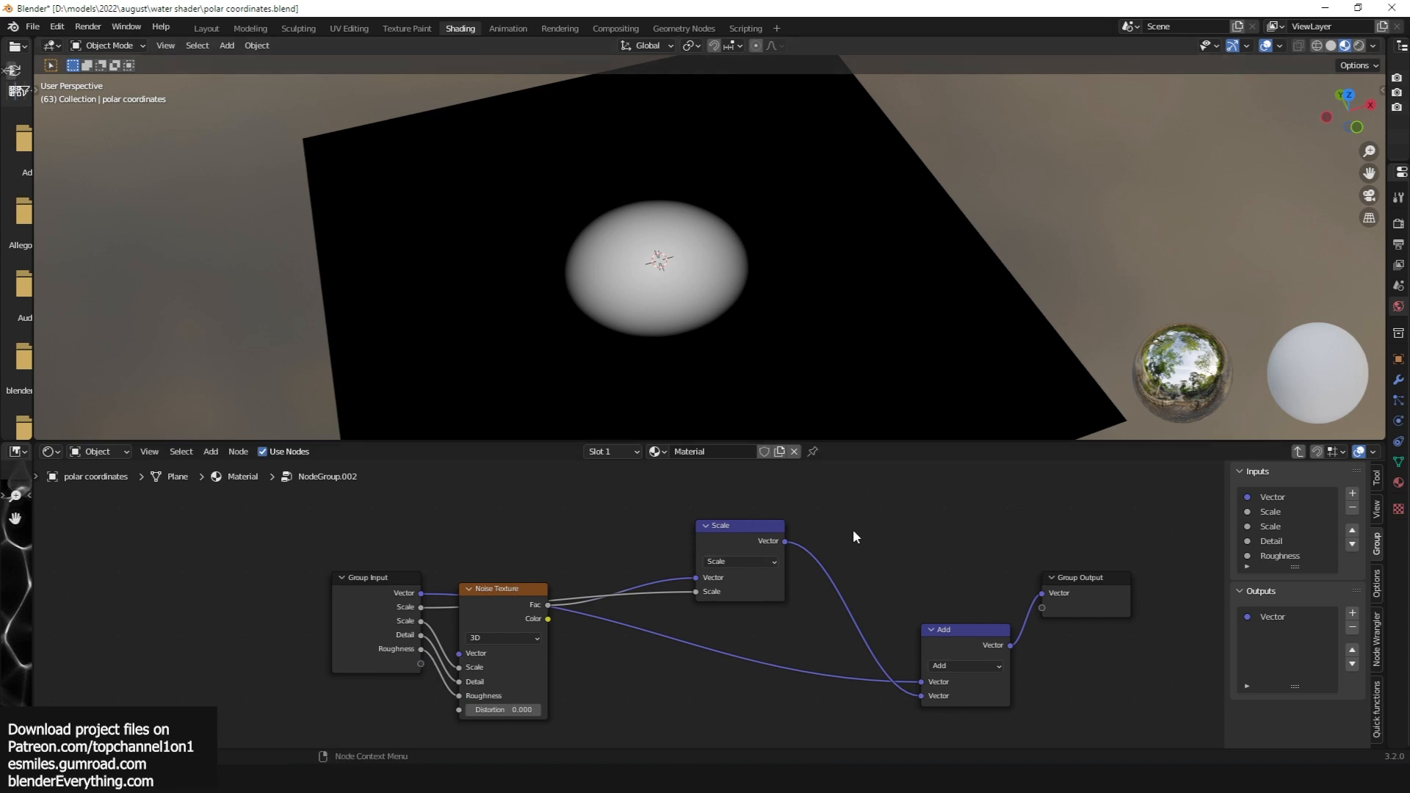
key("Tab")
key("Tab")
key("Tab")
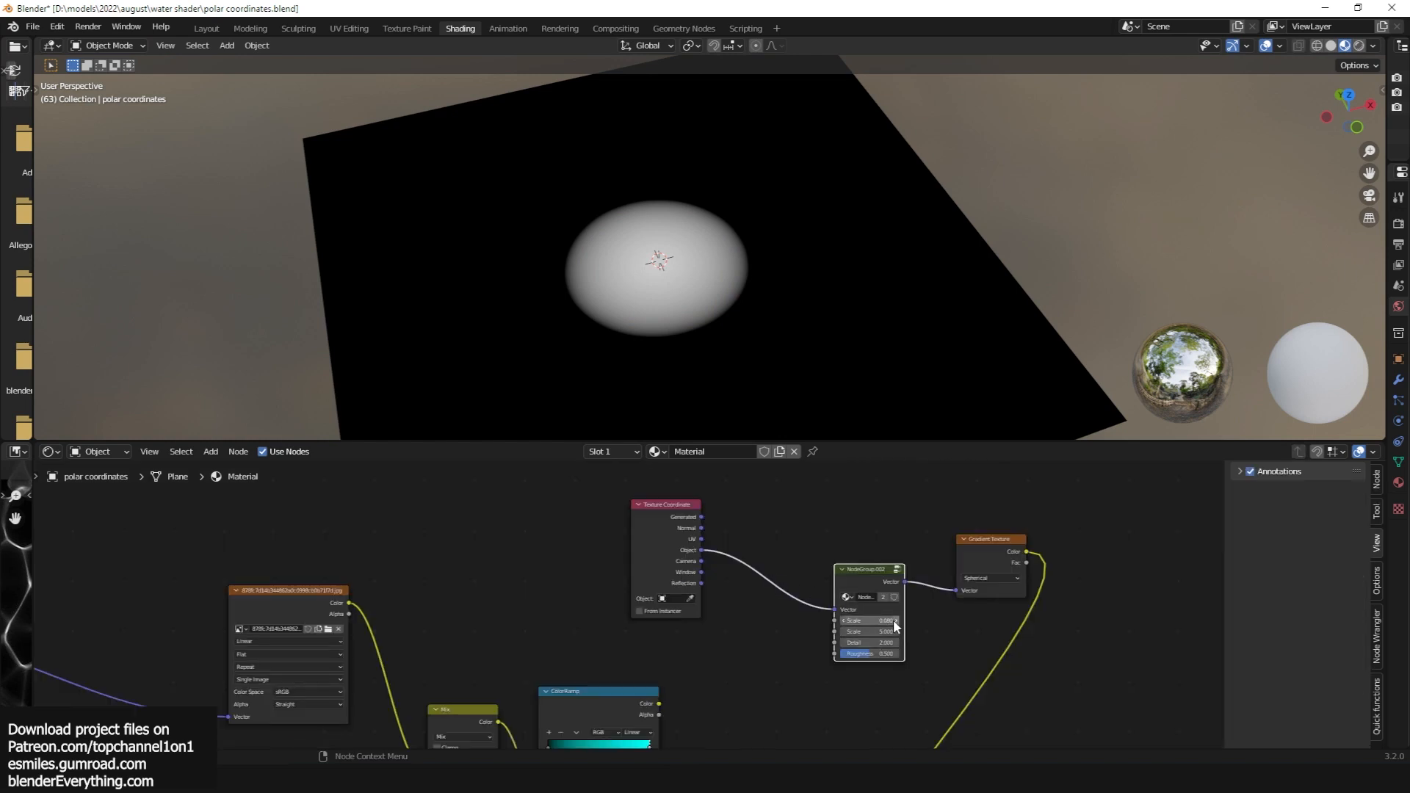
Set the gradient's distortion group to a scale factor of 1.140 and a noise scale of 5.300
left_click_drag(869, 620, 950, 637)
scroll(928, 646, "up", 1)
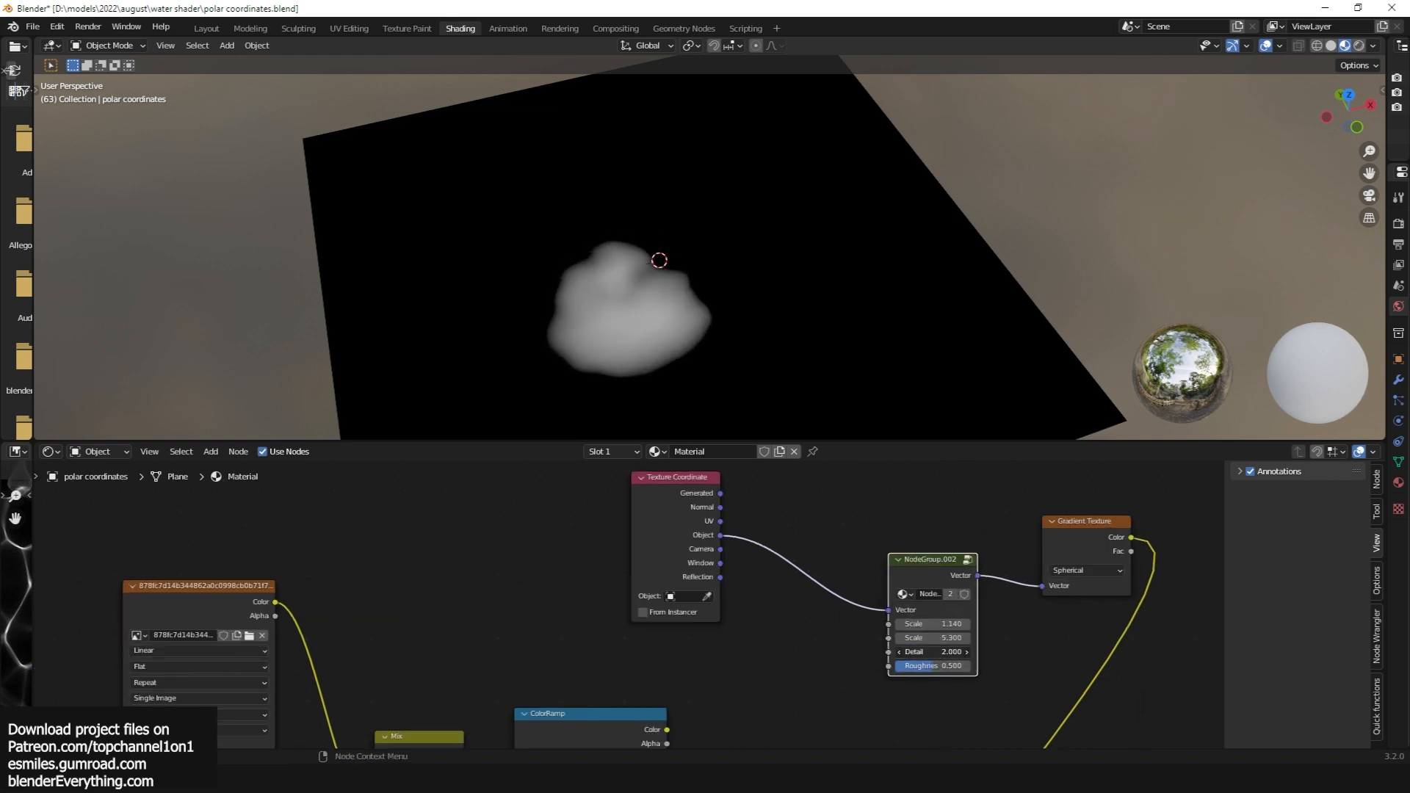
Preview the caustics Mix node on the plane and move the cyan ColorRamp and the output nodes away to make room after it
scroll(761, 637, "down", 5)
middle_click_drag(762, 637, 768, 558)
left_click_drag(638, 545, 1000, 519)
left_click_drag(572, 558, 685, 539)
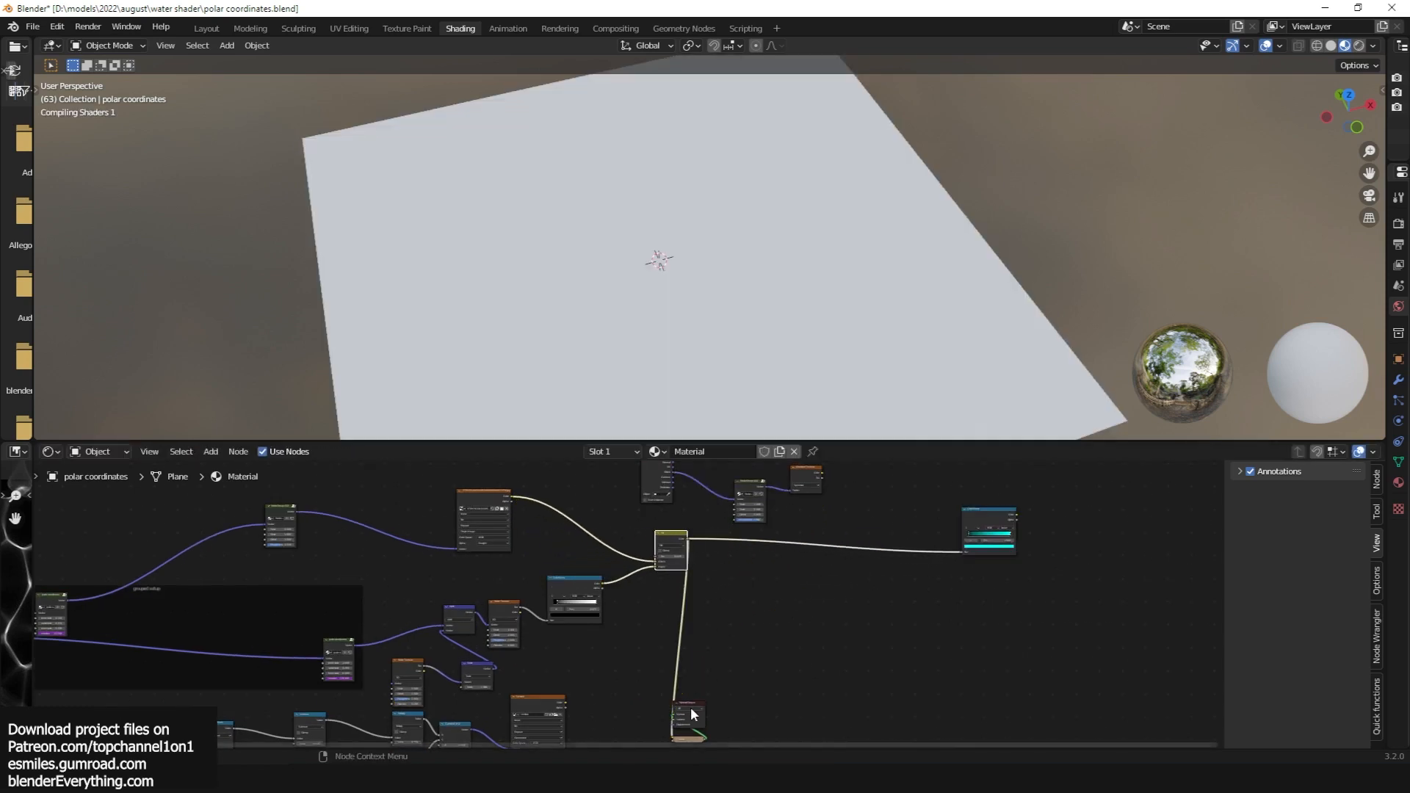
left_click_drag(746, 665, 989, 620)
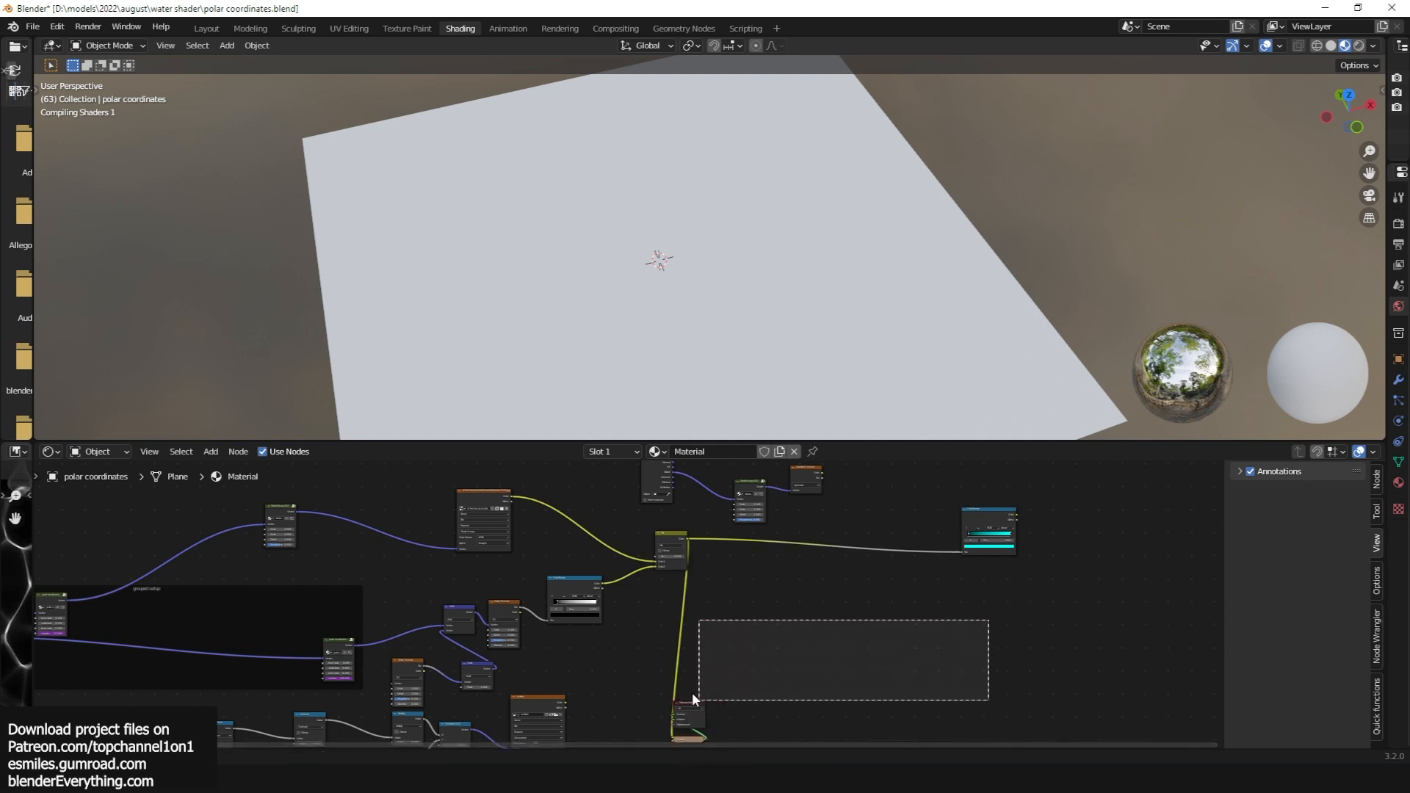
left_click_drag(694, 748, 971, 656)
middle_click_drag(743, 536, 795, 659)
scroll(795, 660, "up", 5)
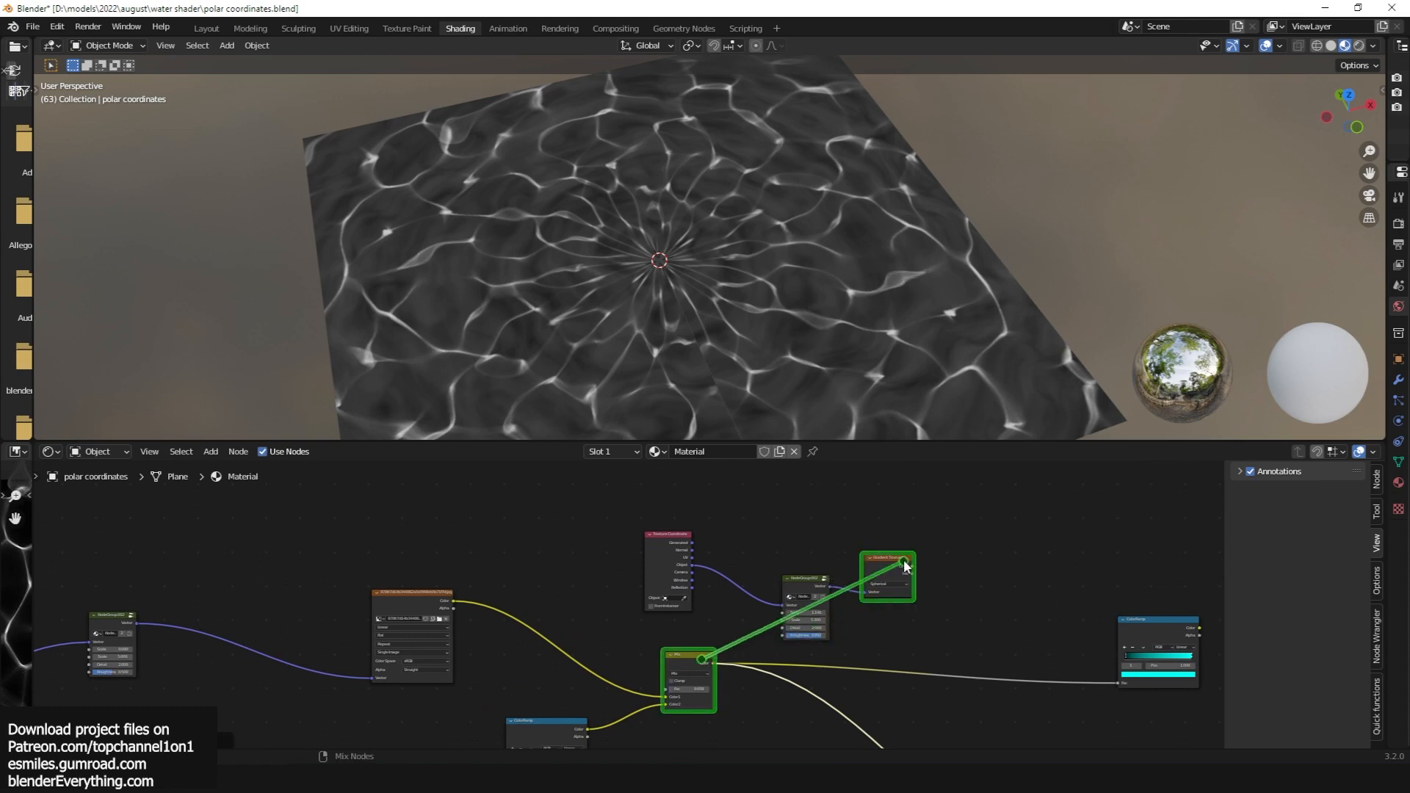
Combine the caustics mix with the distorted gradient as second color, using an Add blend at factor 1.000
right_click_drag(903, 558, 903, 560, "ctrl+shift")
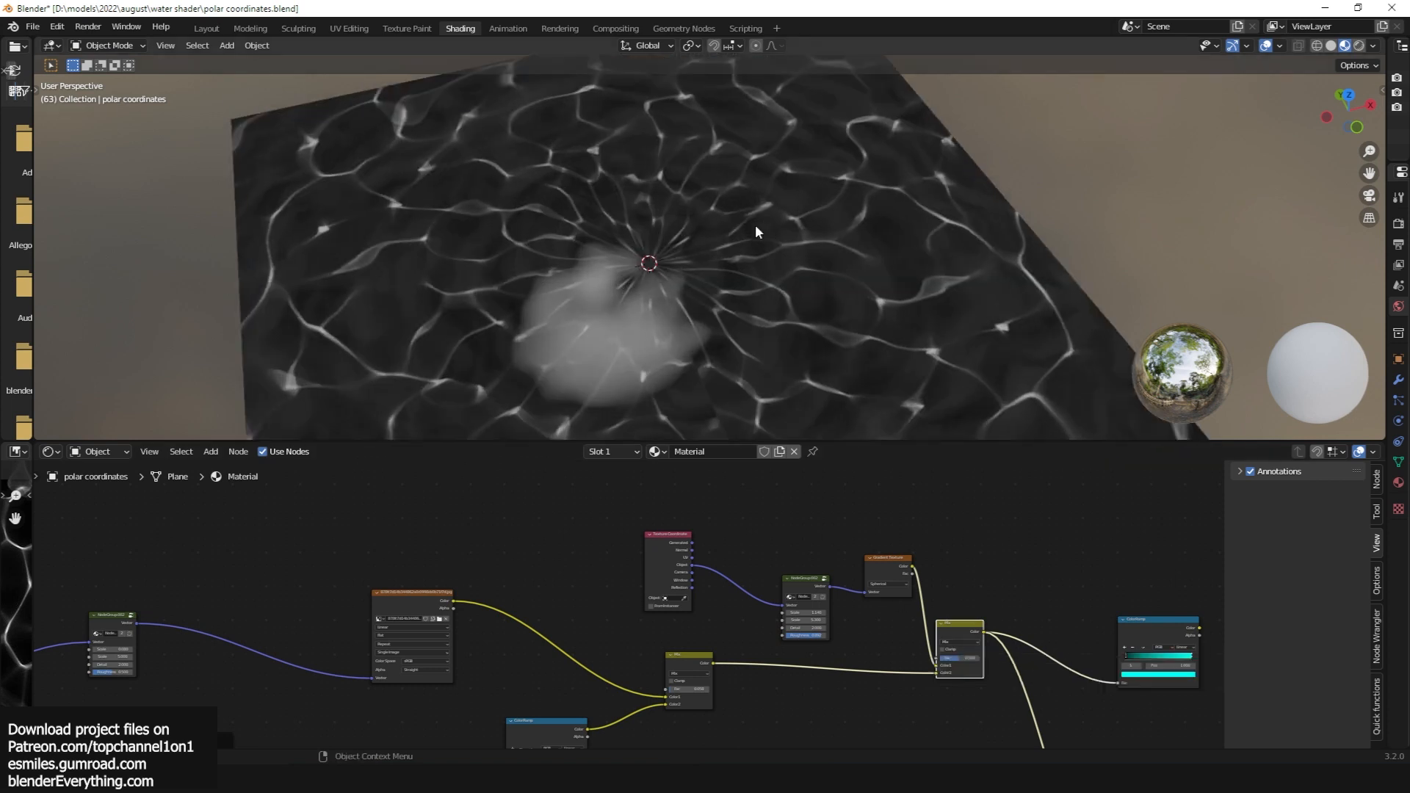
left_click_drag(934, 672, 935, 673)
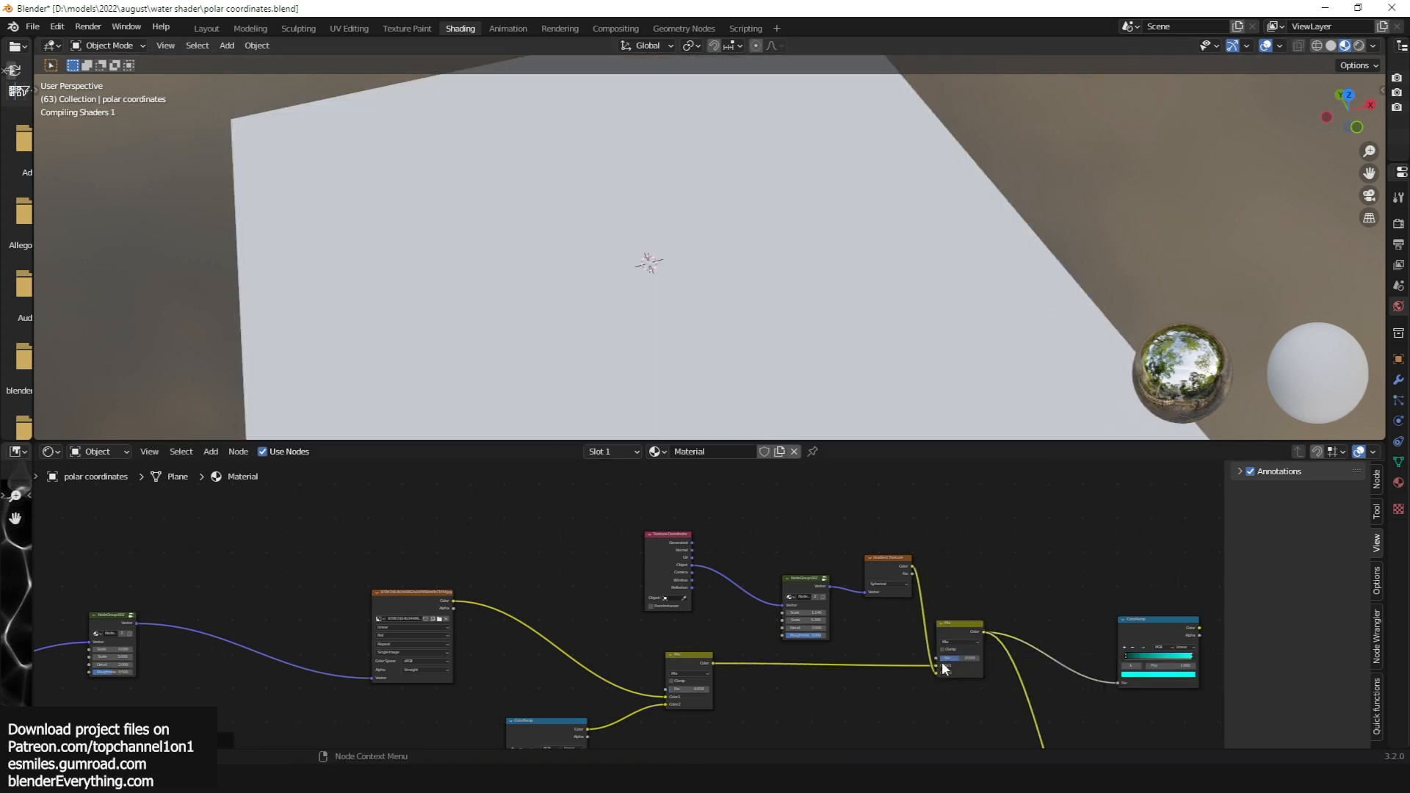
scroll(955, 666, "up", 4)
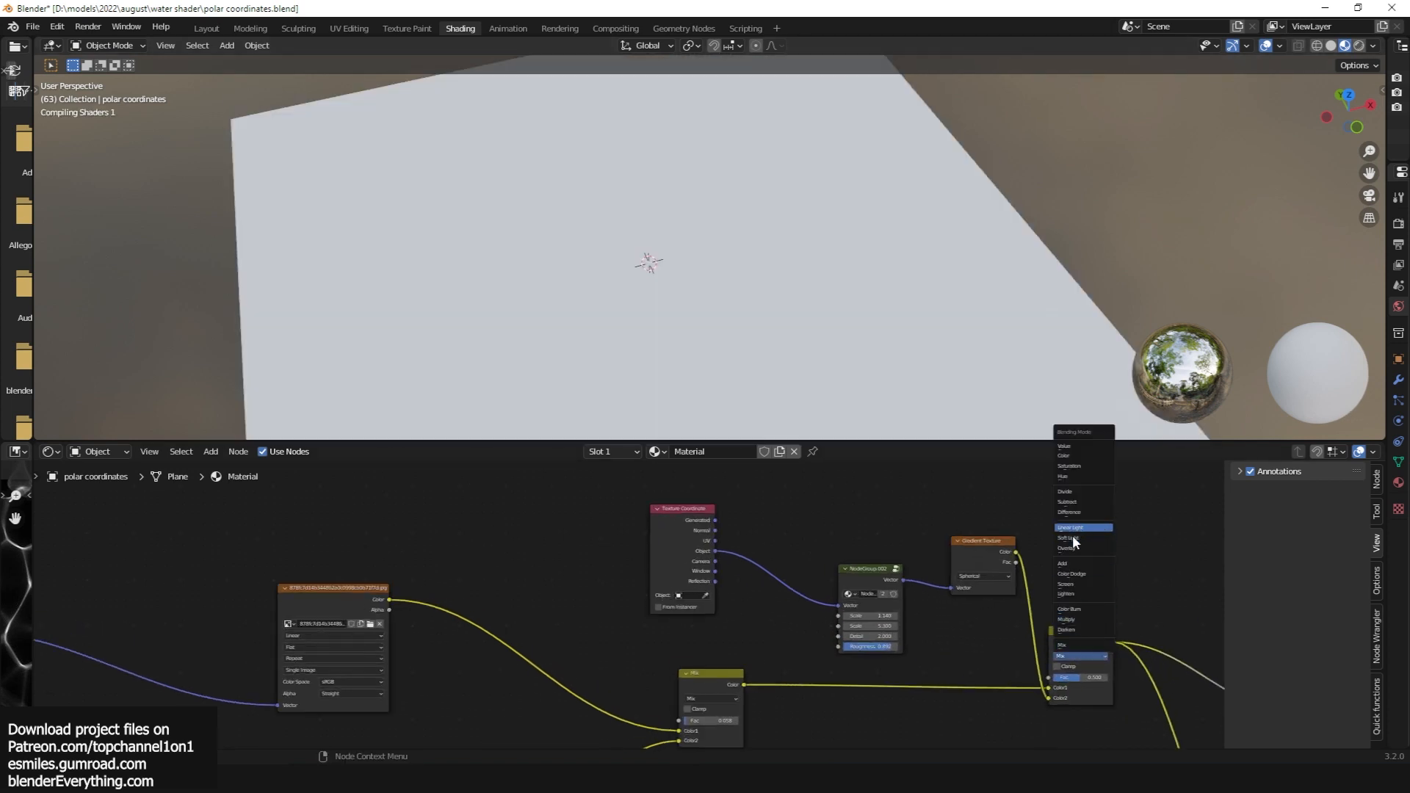
left_click(1069, 564)
scroll(1101, 679, "down", 2)
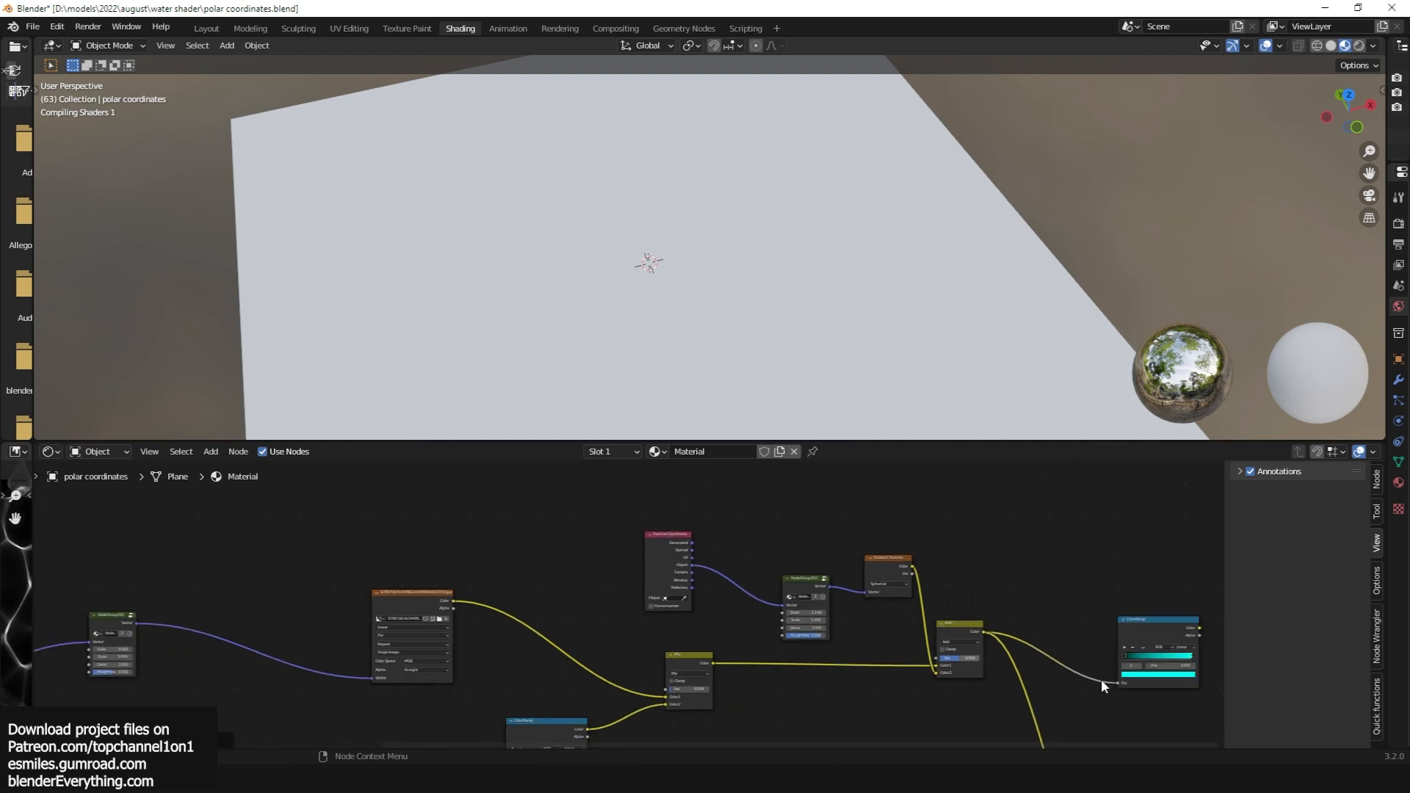
Preview the final ColorRamp on the plane and make it run from black through cyan to a near-white end stop
middle_click_drag(1100, 679, 845, 609)
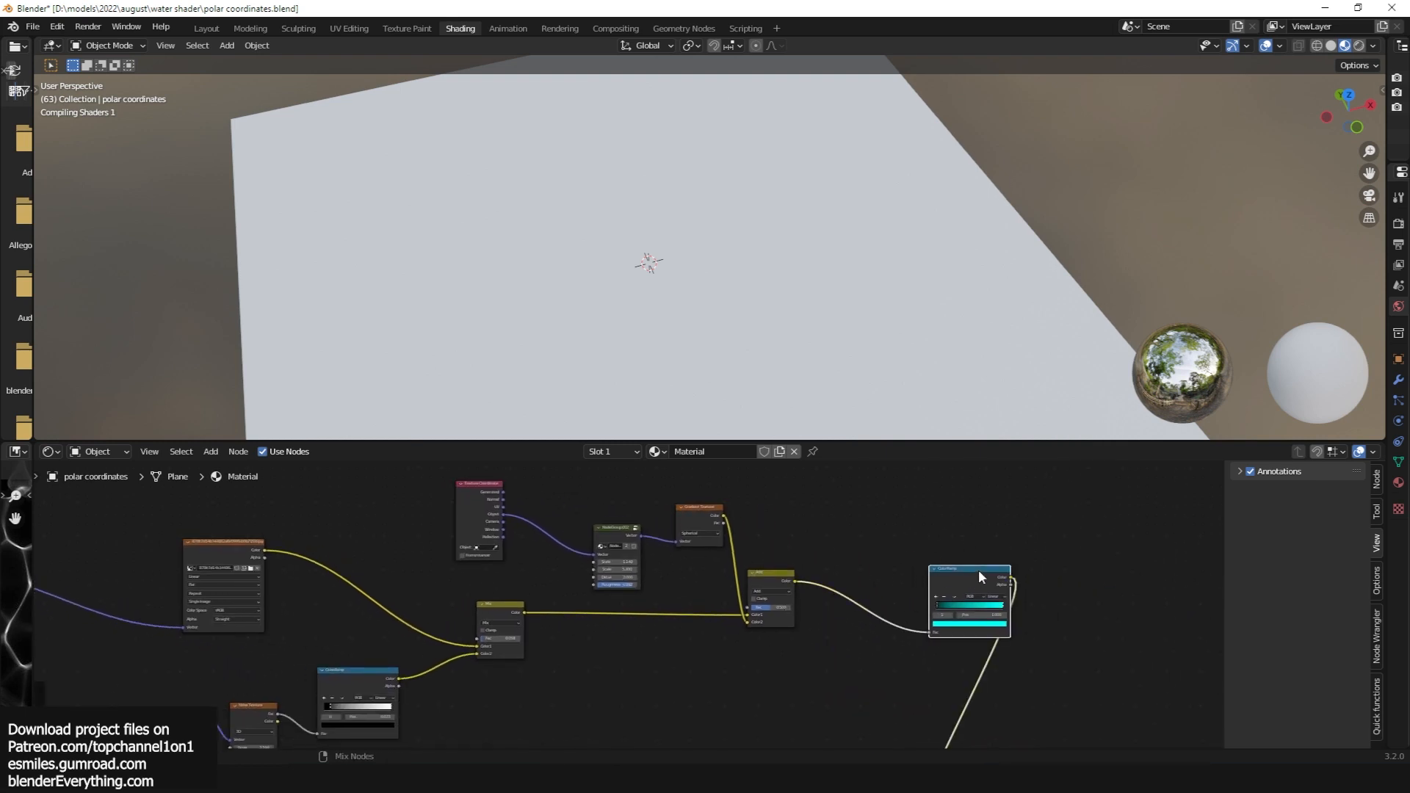
scroll(977, 601, "down", 3)
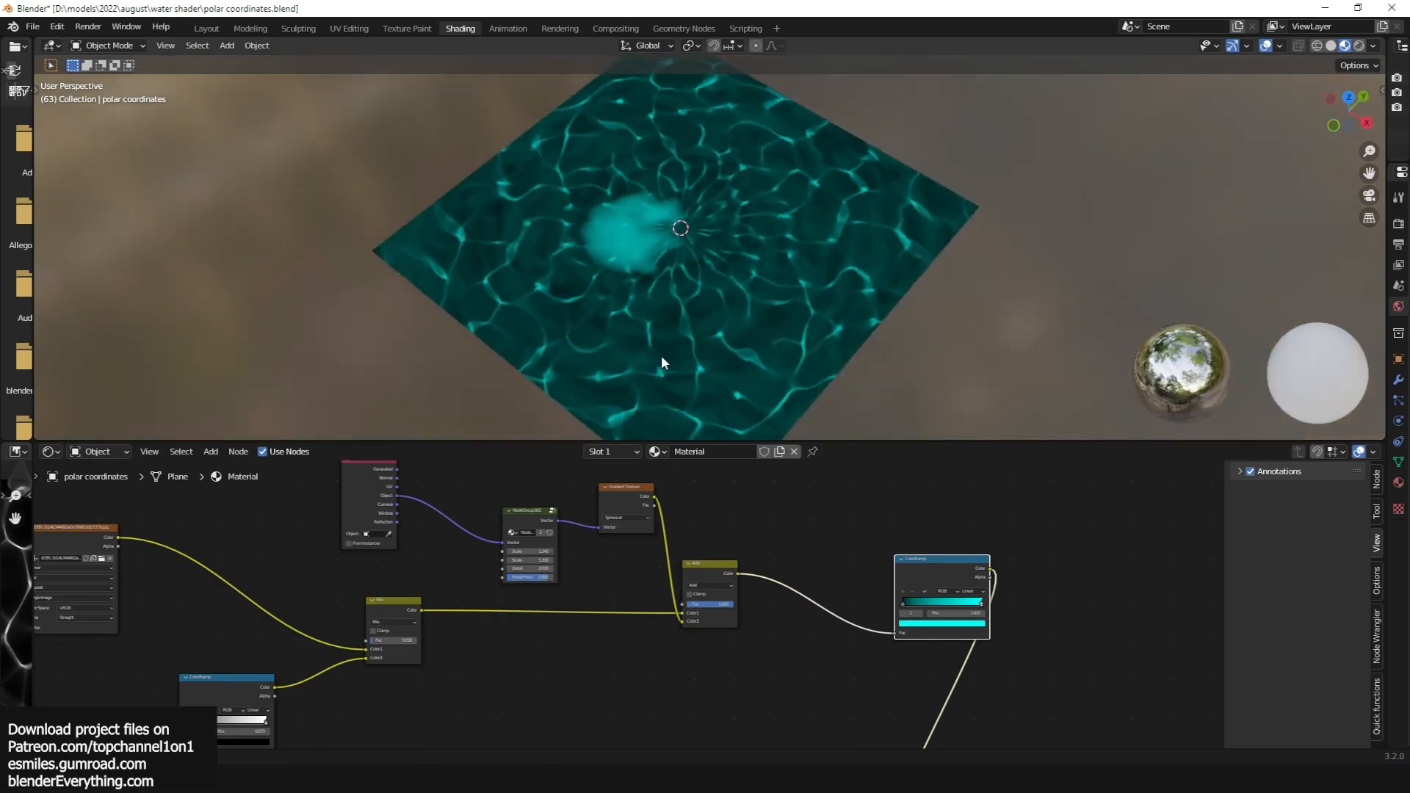
scroll(799, 336, "down", 3)
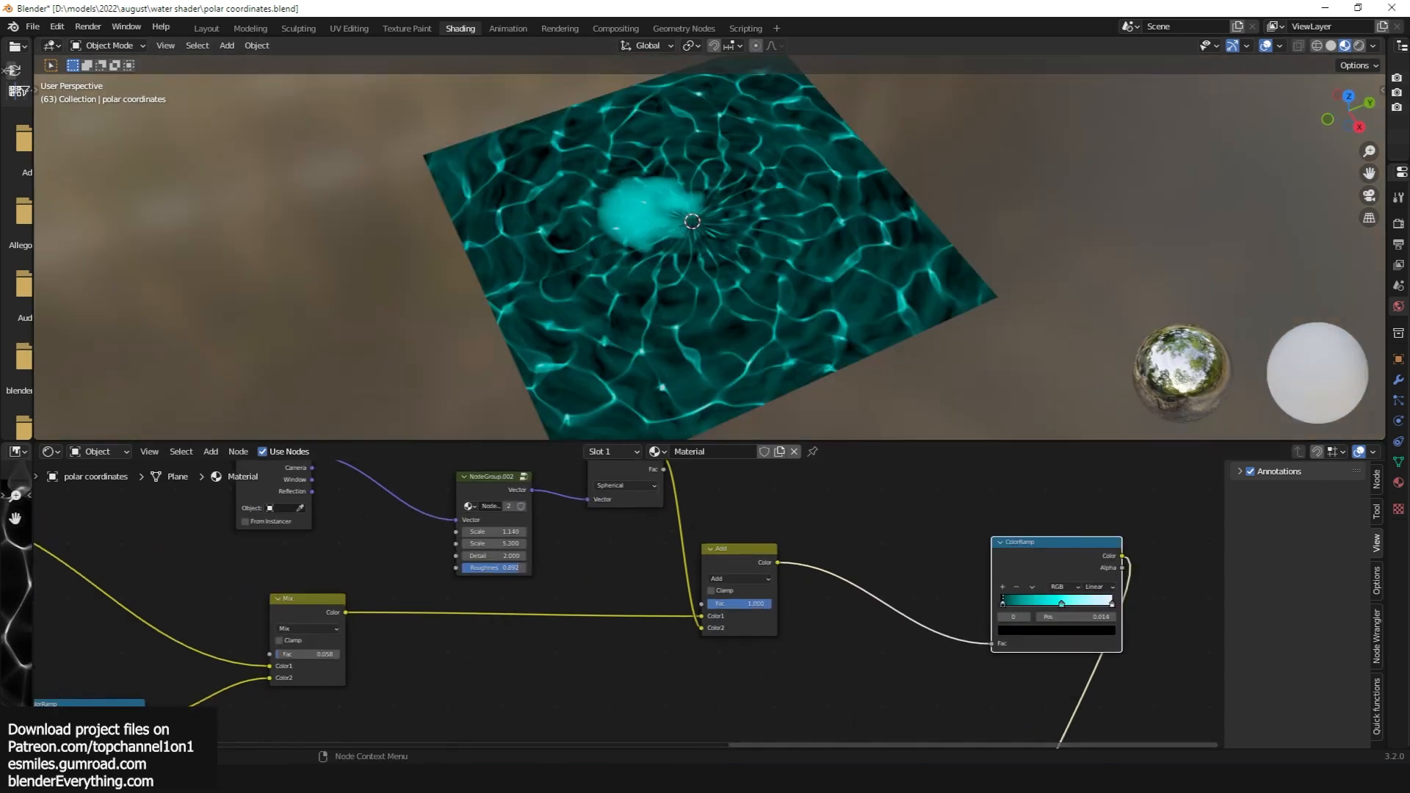
Switch to the finished water shader.blend scene and examine the water and particles under the tap
left_click(660, 752)
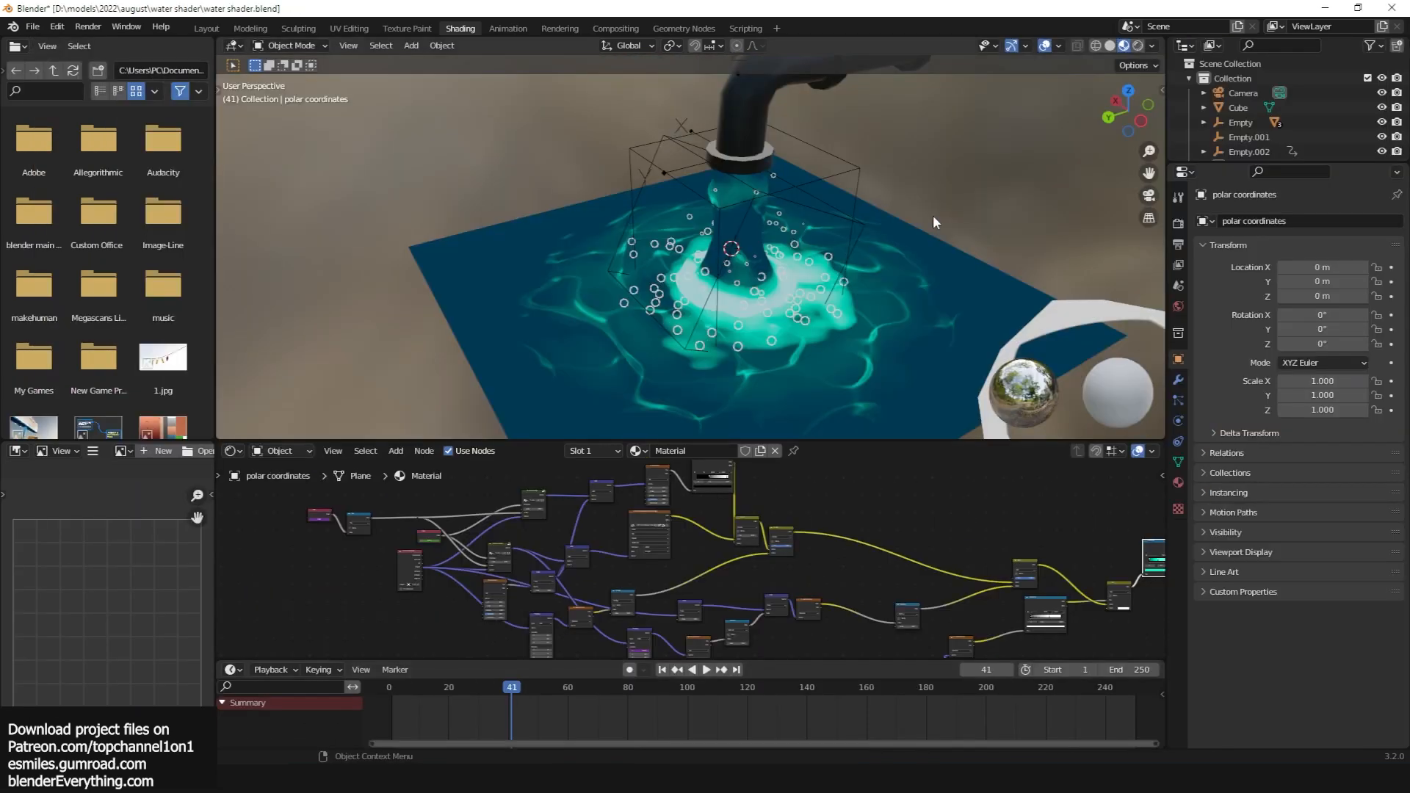
middle_click_drag(933, 214, 993, 214)
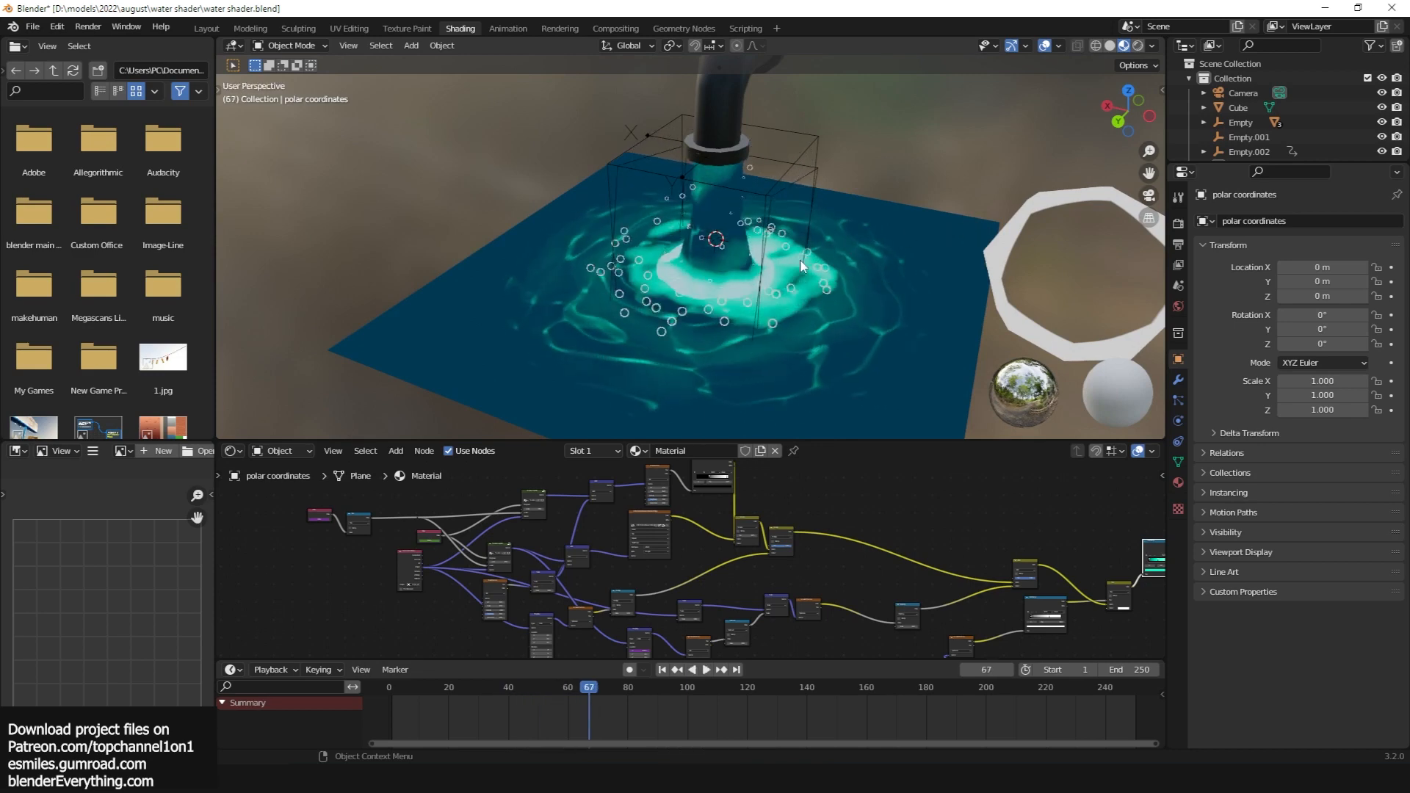
scroll(800, 259, "up", 3)
Isolate the particle emitter polar coordinates.001 and play the animation
left_click(626, 223)
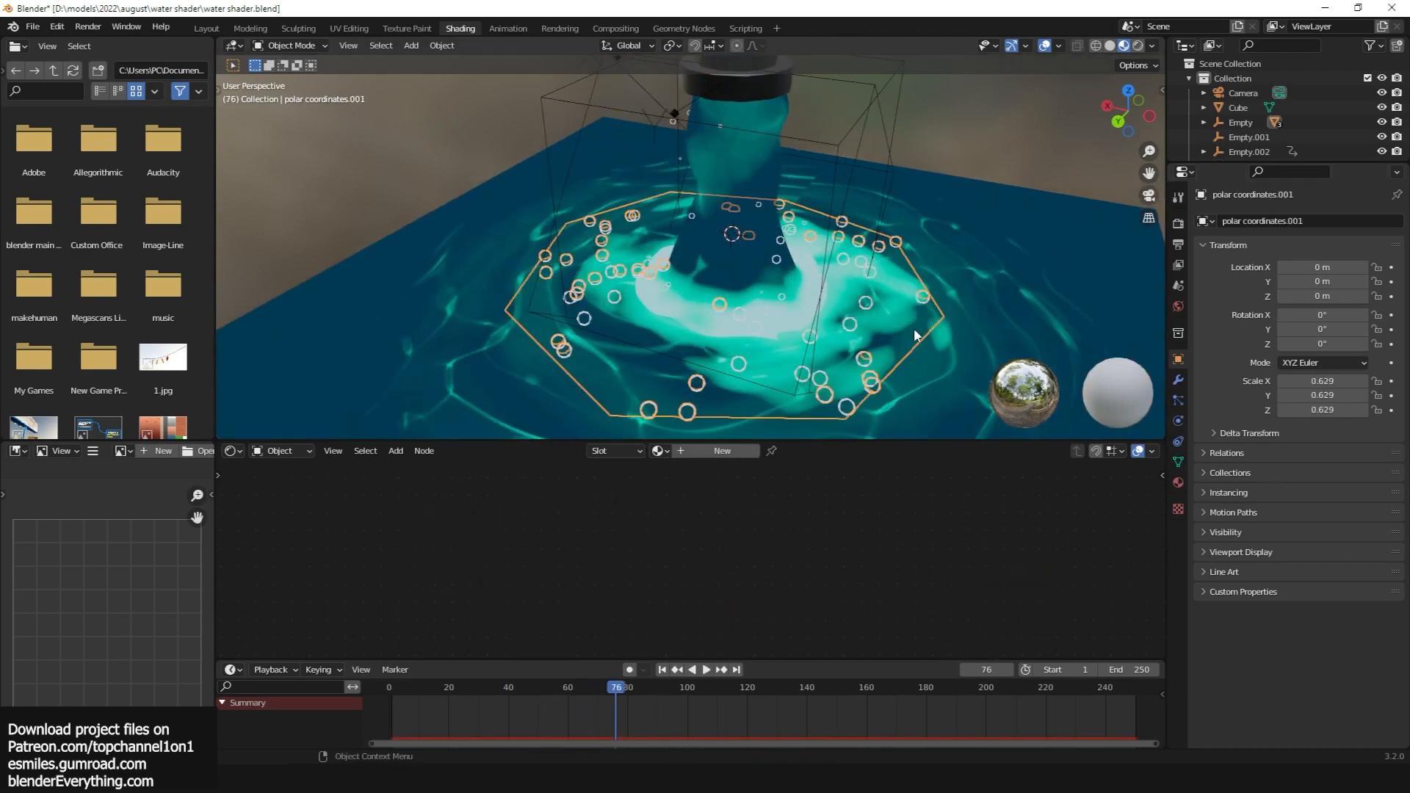
key("KP_Divide")
key("space")
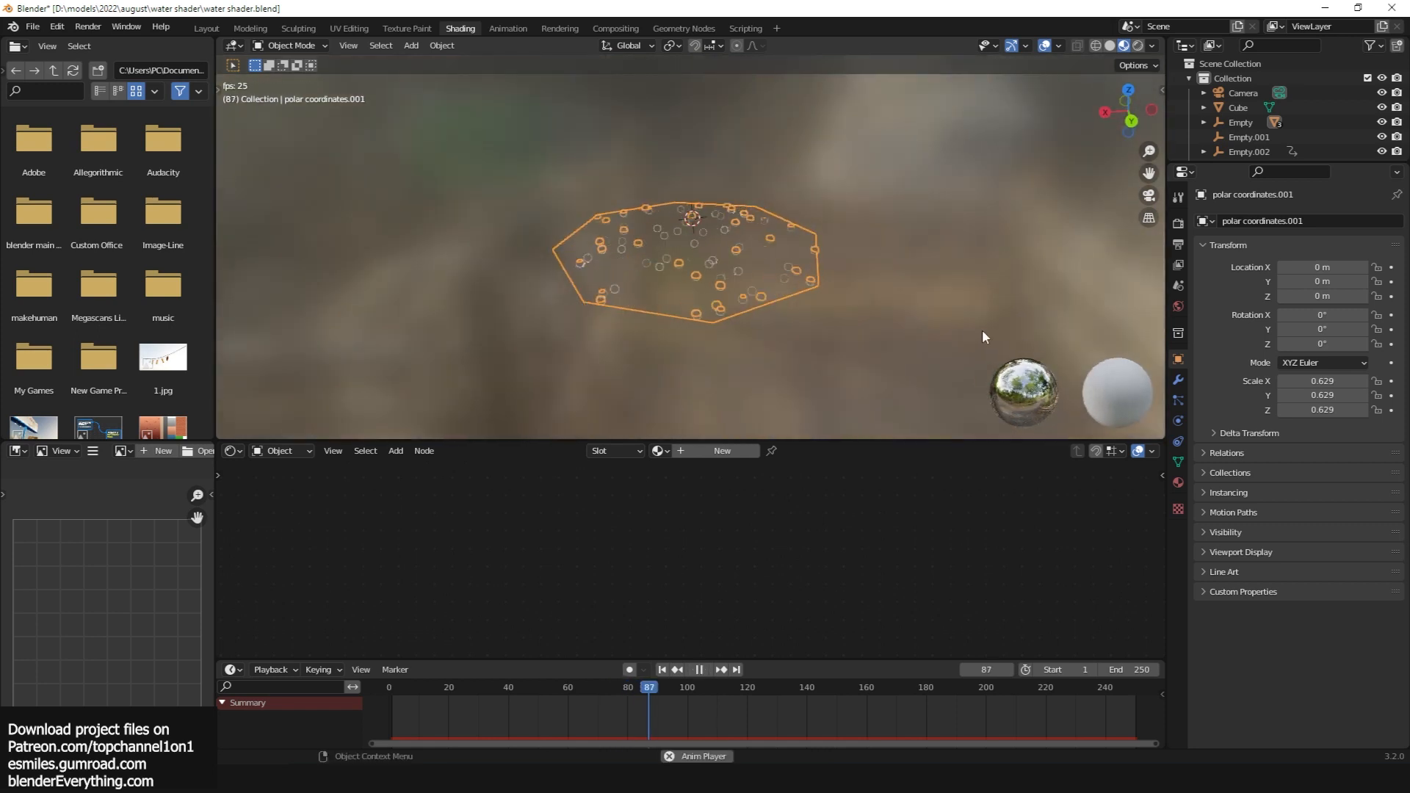
Review the emitter's particle system settings, including emission, render object and the available physics types
left_click(1179, 399)
scroll(1303, 635, "down", 5)
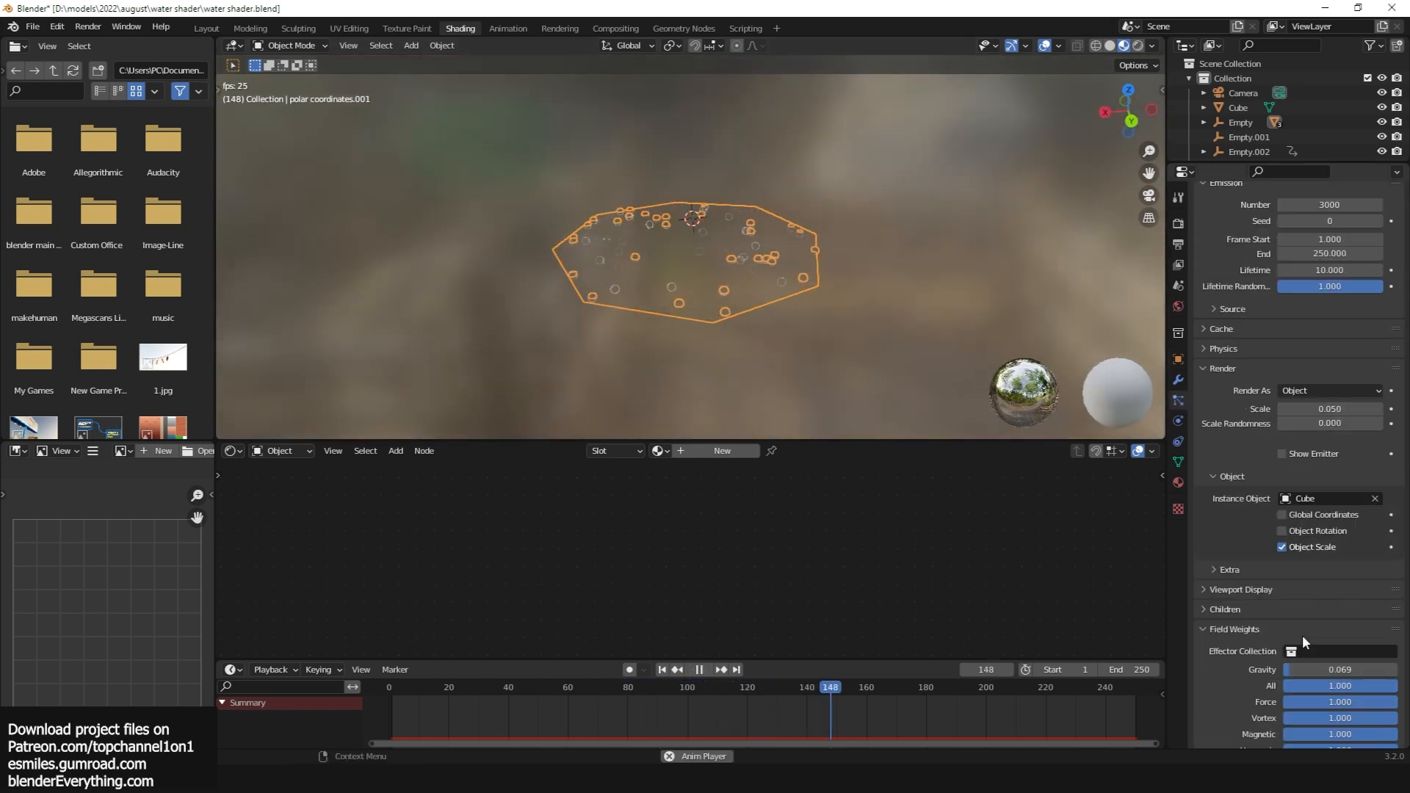
left_click(1242, 349)
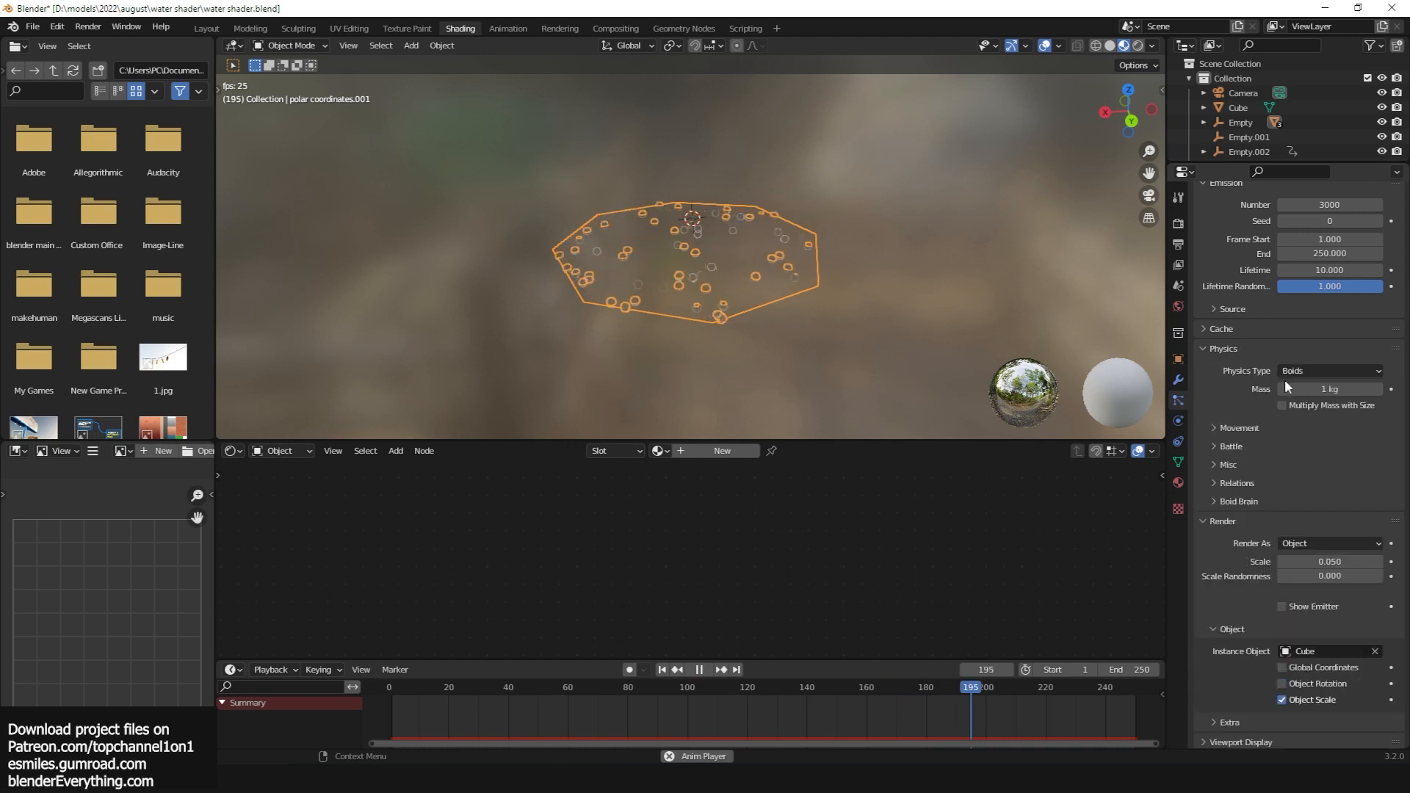
left_click(1311, 370)
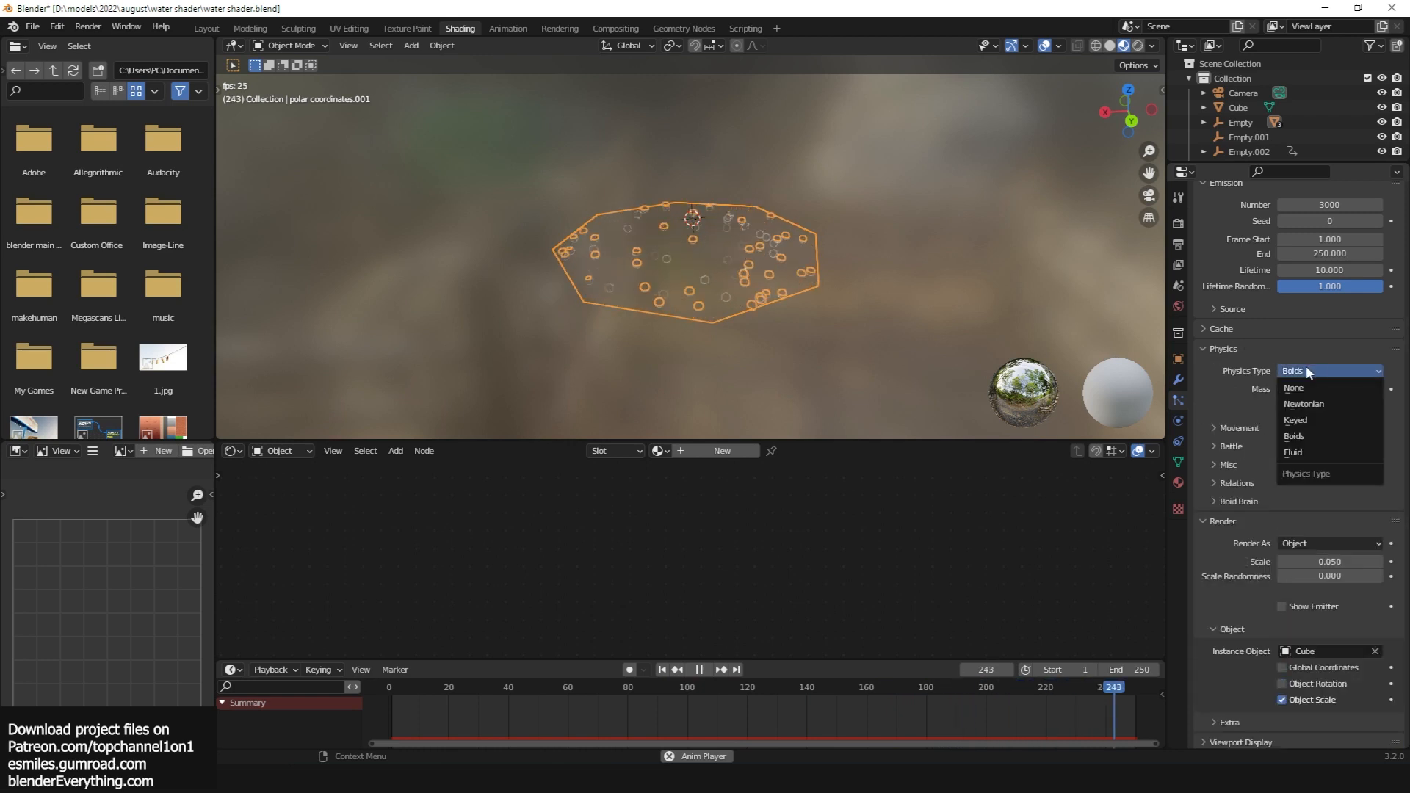
left_click(1240, 349)
Set the particle system's gravity field weight to 0
scroll(1312, 557, "down", 5)
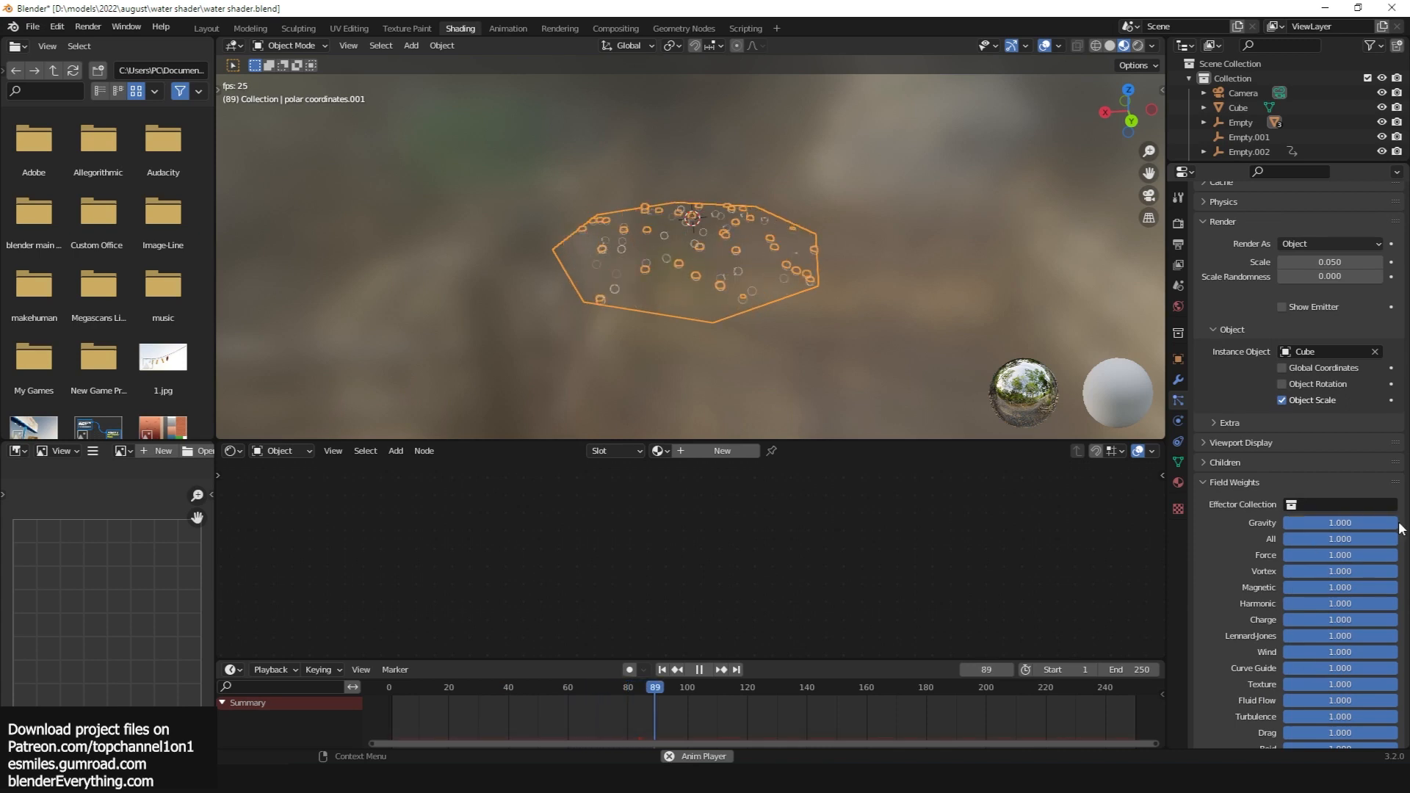
left_click_drag(1392, 522, 1272, 519)
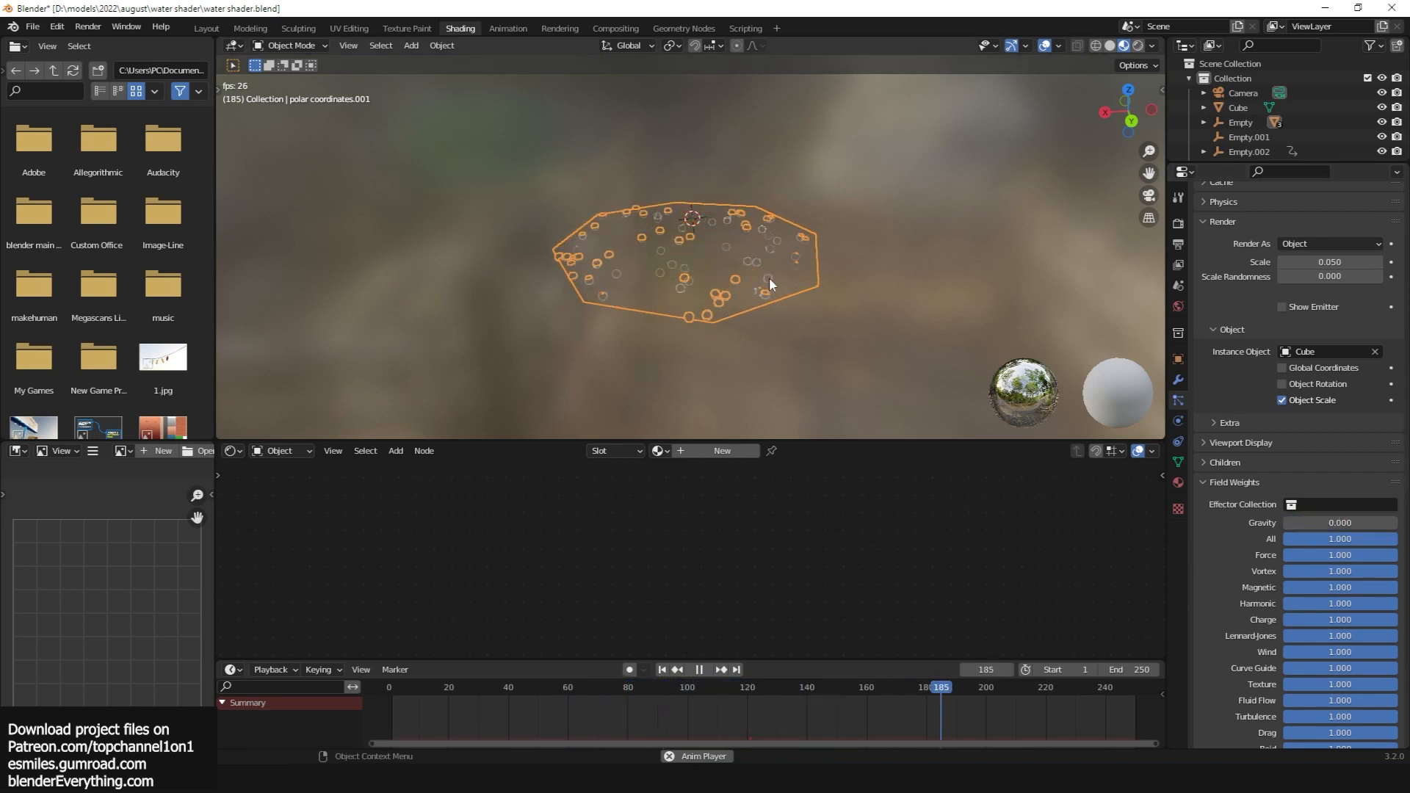
Review the emission lifetime settings, watch the particles up close and return to the full scene
scroll(1374, 316, "up", 10)
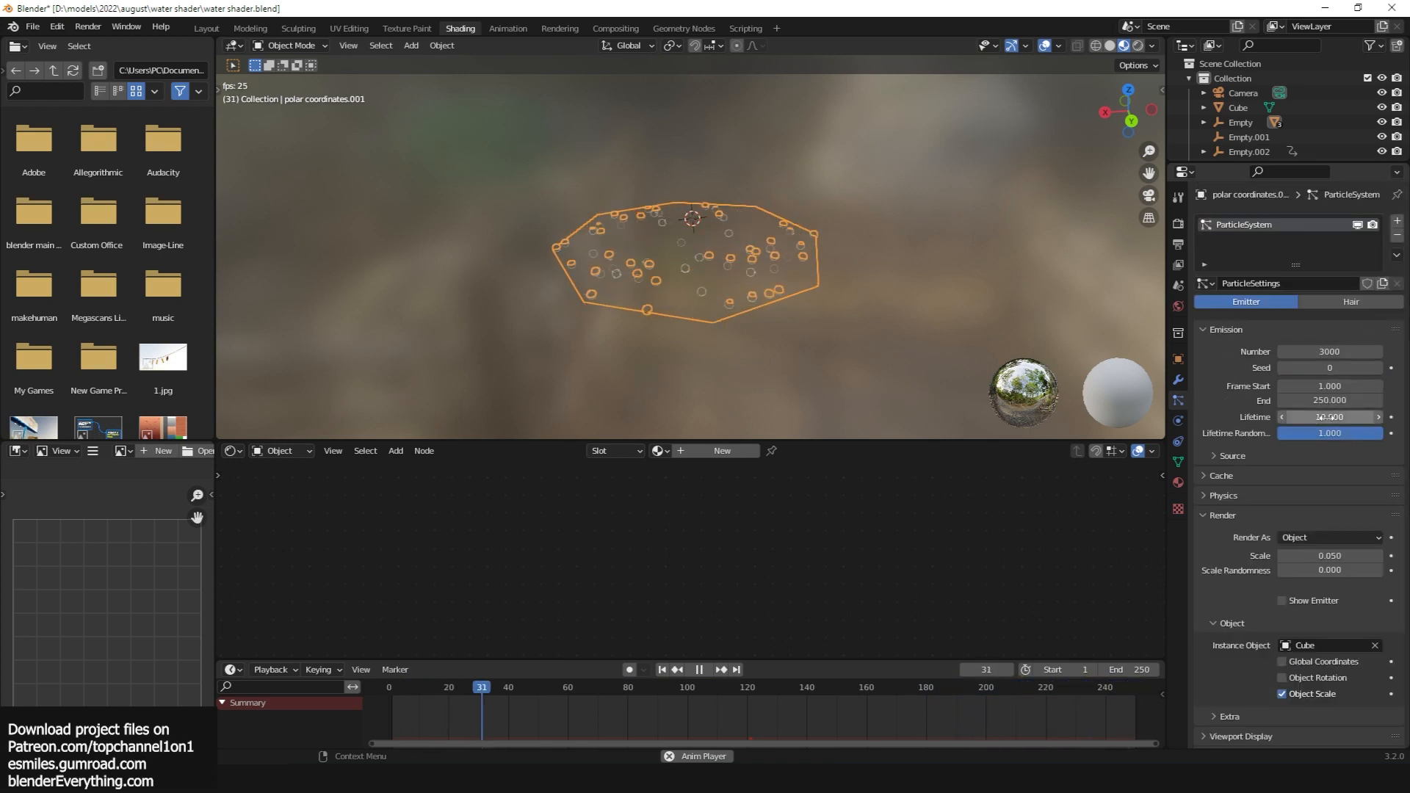
scroll(759, 305, "up", 4)
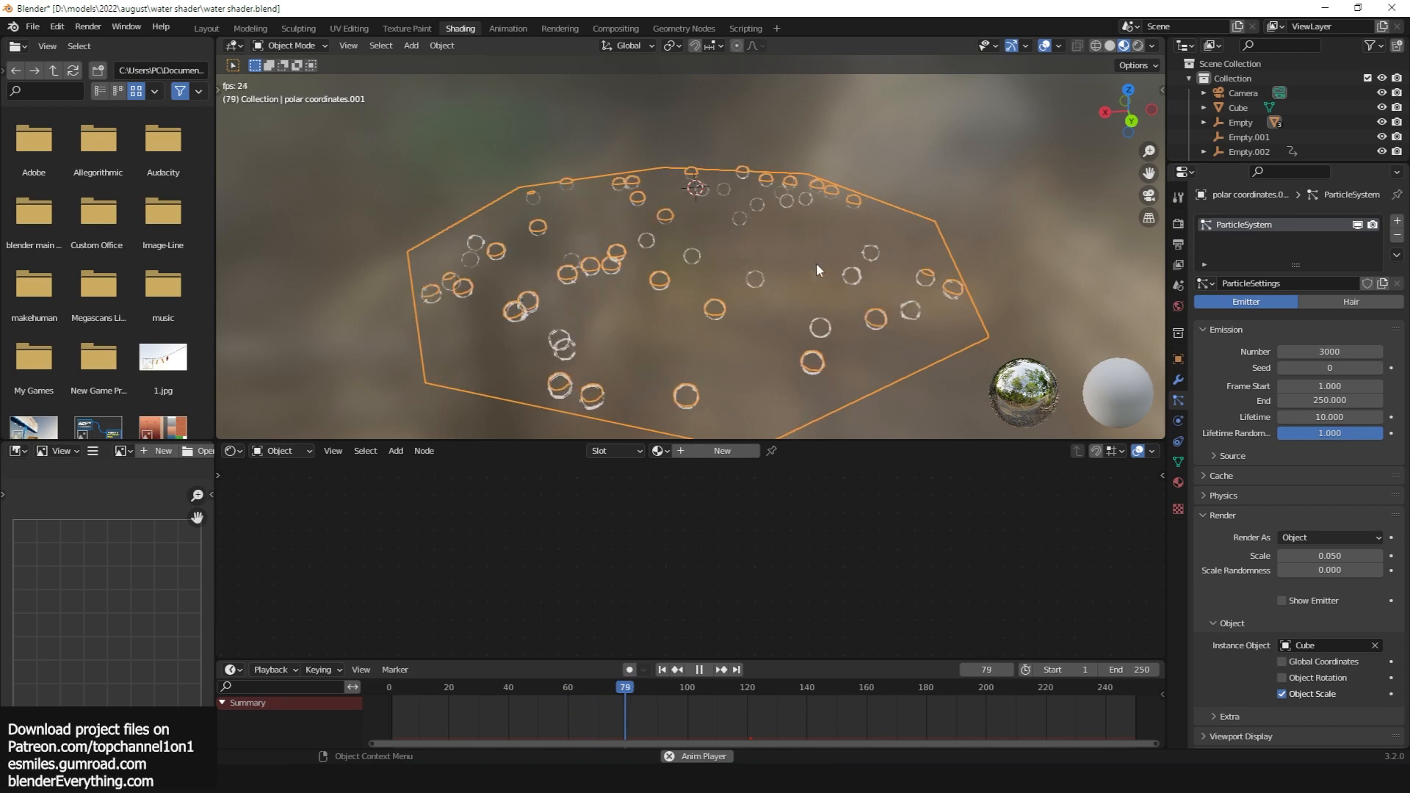
left_click(961, 188)
left_click(889, 224)
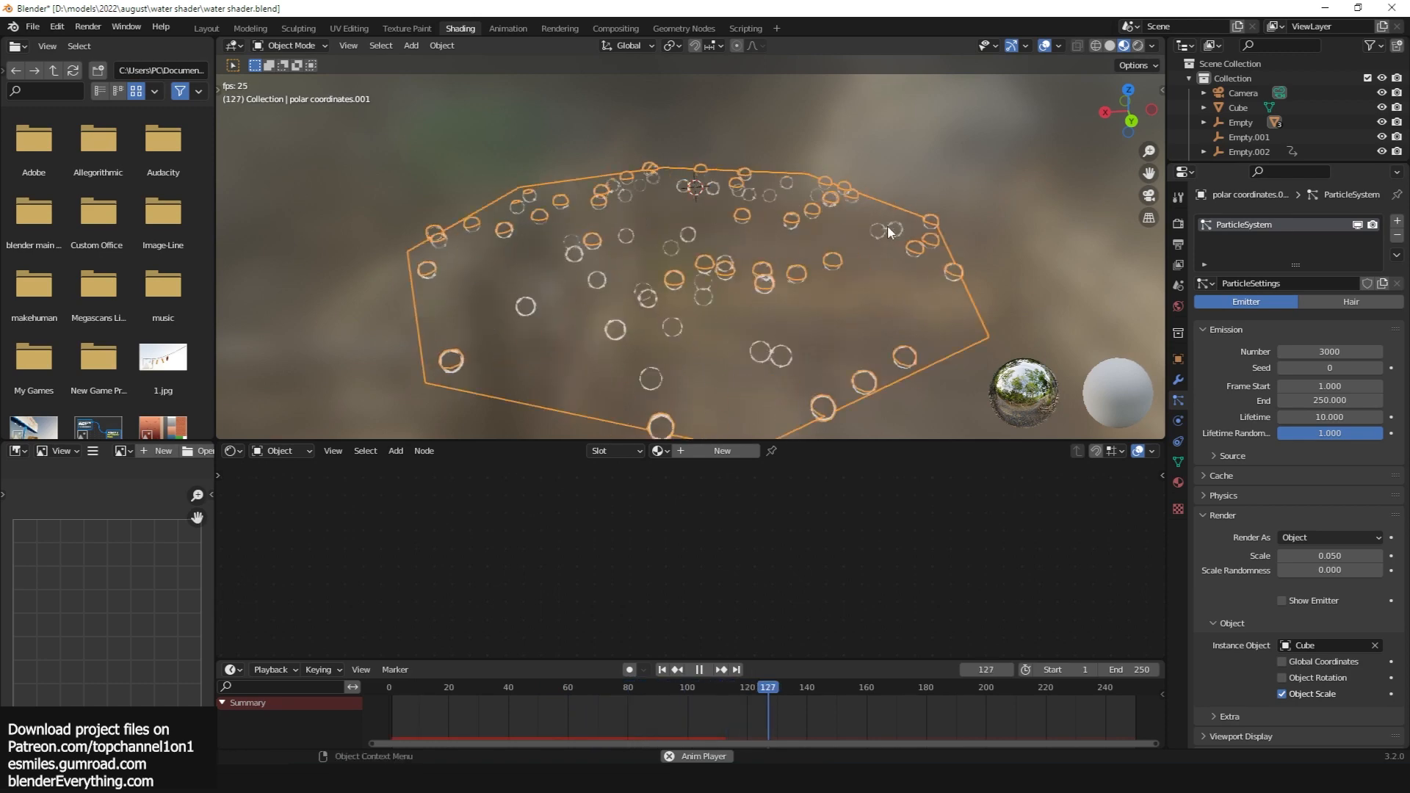
key("KP_Divide")
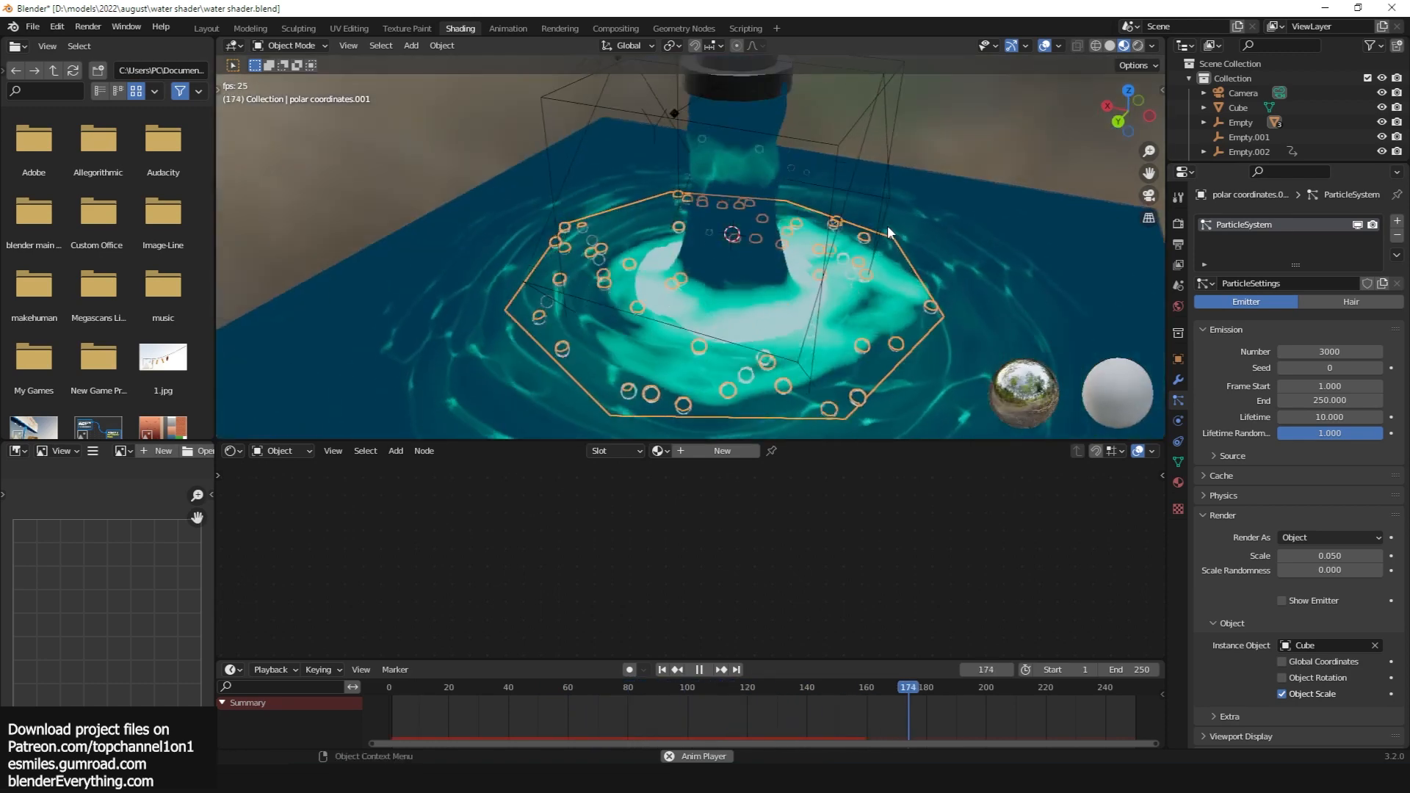
scroll(888, 227, "down", 4)
Stop playback, isolate the Cube used as the particle instance and show it in solid shading
left_click(997, 244)
left_click(997, 243)
key("space")
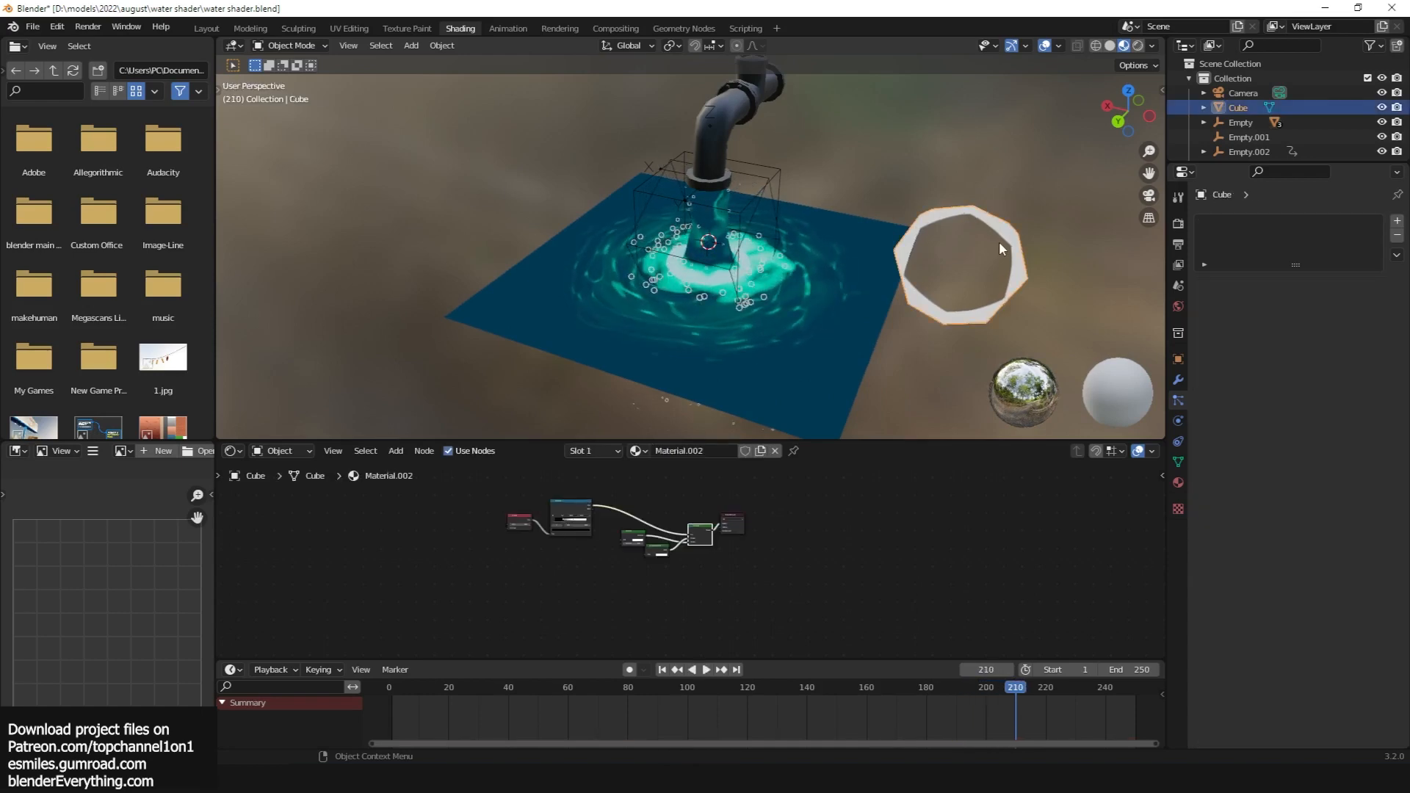
key("KP_Divide")
key("z")
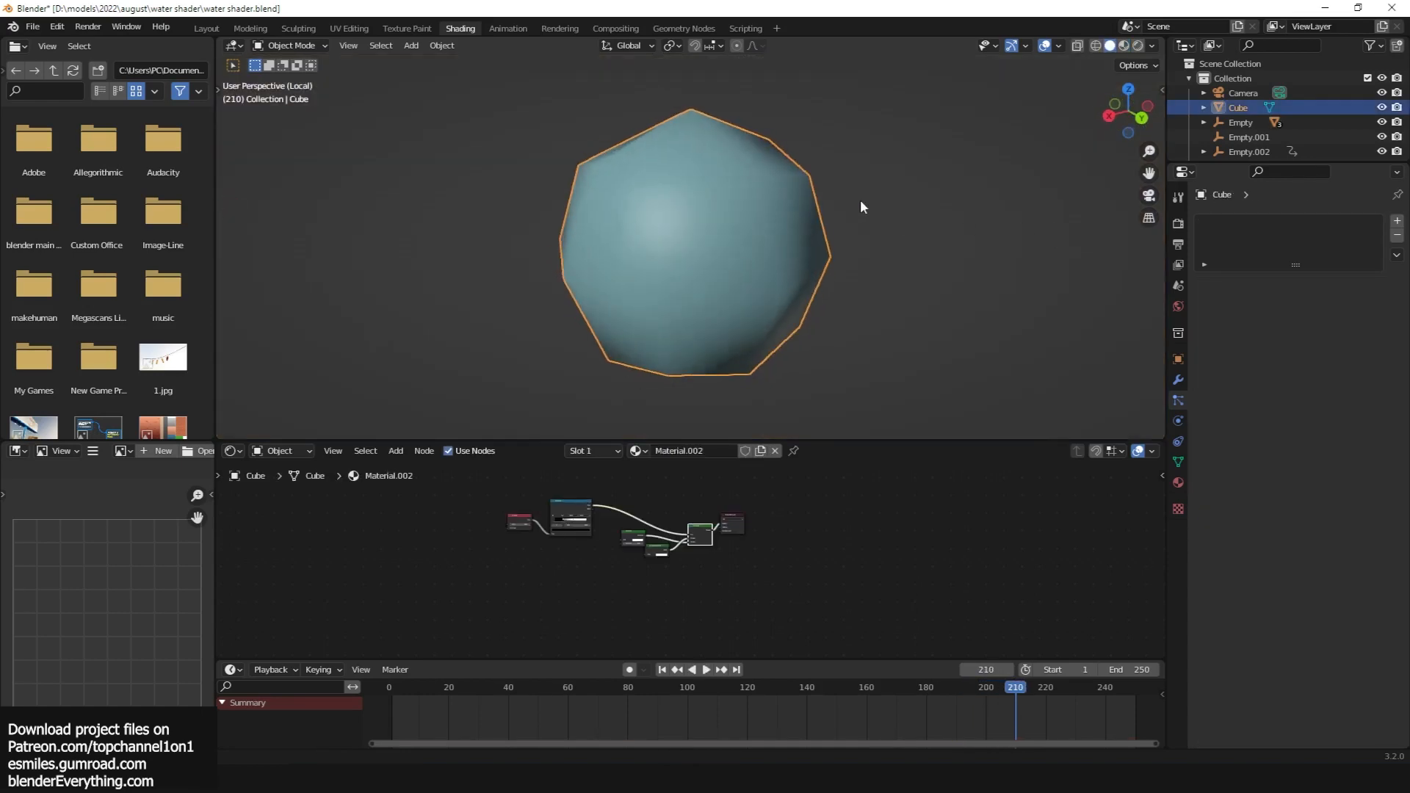
Inspect the Cube's mesh in Edit Mode, return to Object Mode and check its modifiers
key("Tab")
middle_click_drag(733, 146, 674, 135)
key("Tab")
scroll(868, 188, "down", 4)
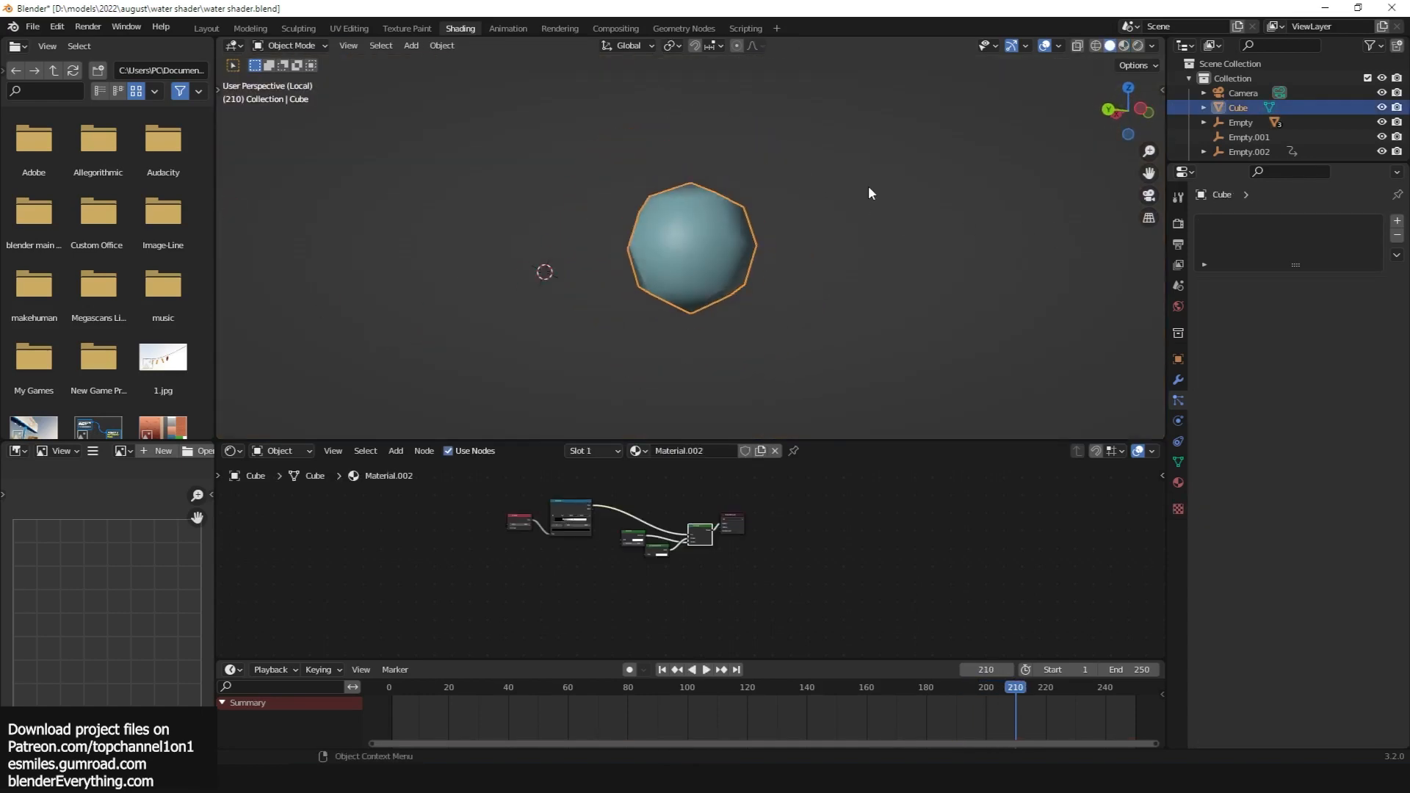
scroll(685, 550, "up", 7)
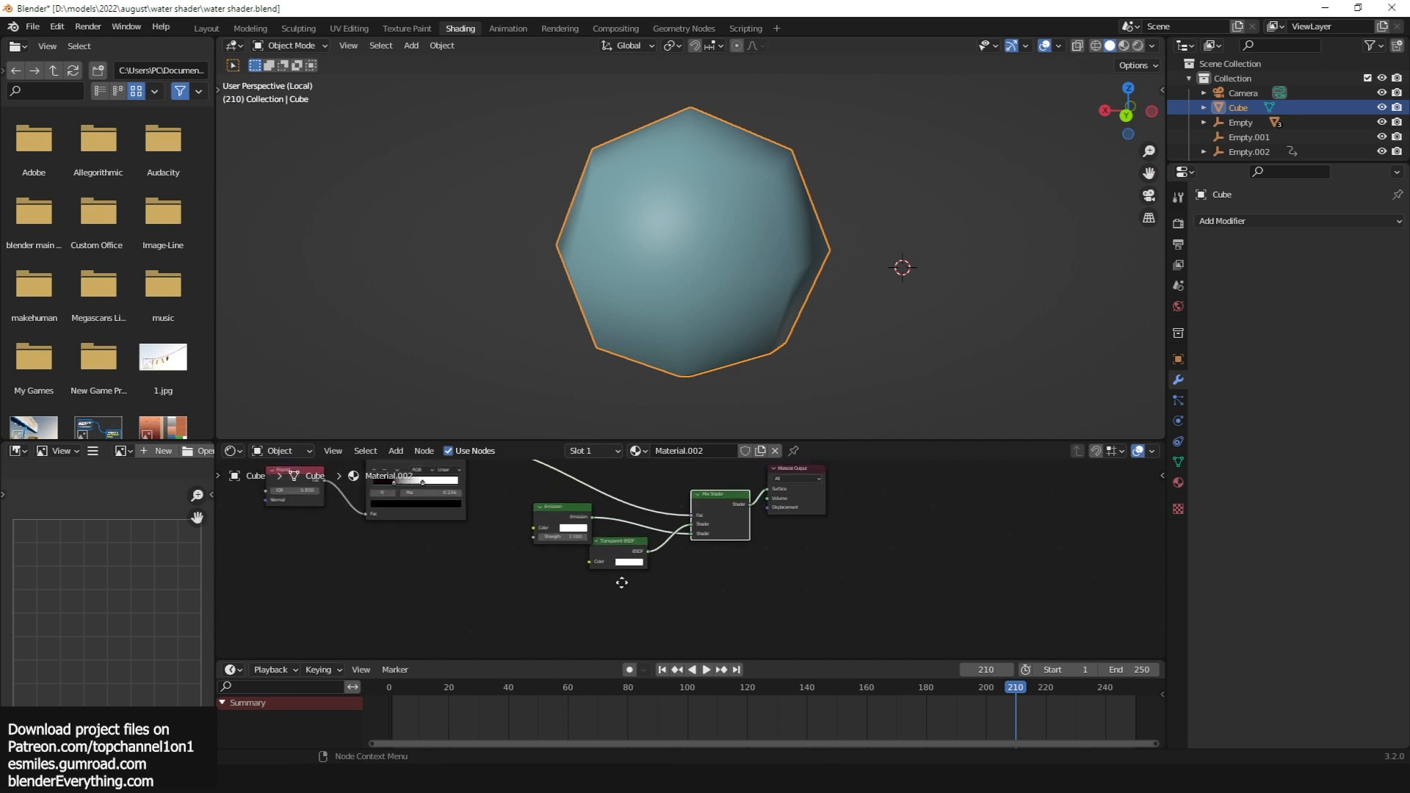
Examine the Cube's Fresnel, ColorRamp, Emission and Transparent BSDF nodes, and show the object in material preview shading
middle_click_drag(620, 582, 787, 634)
scroll(635, 573, "up", 2)
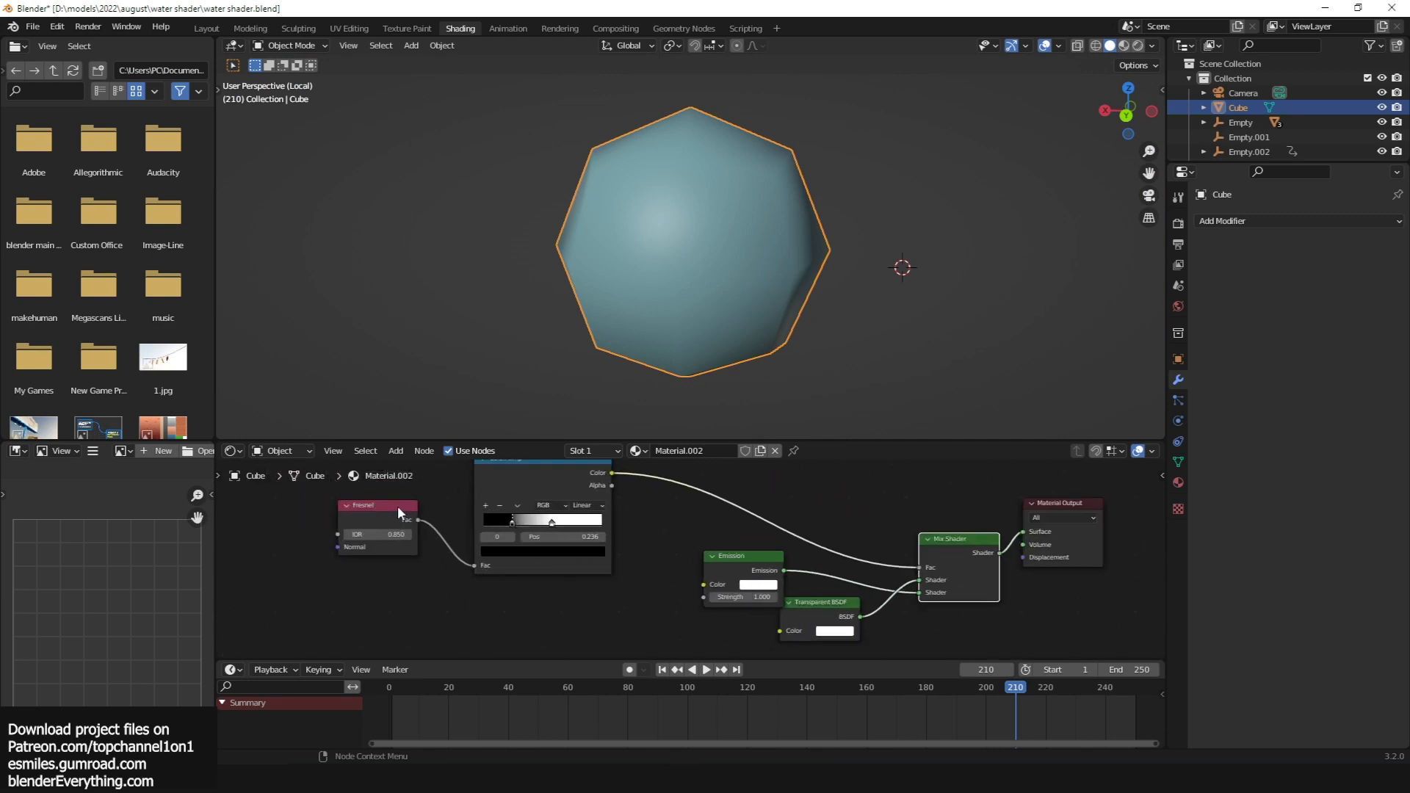
middle_click_drag(495, 497, 531, 514)
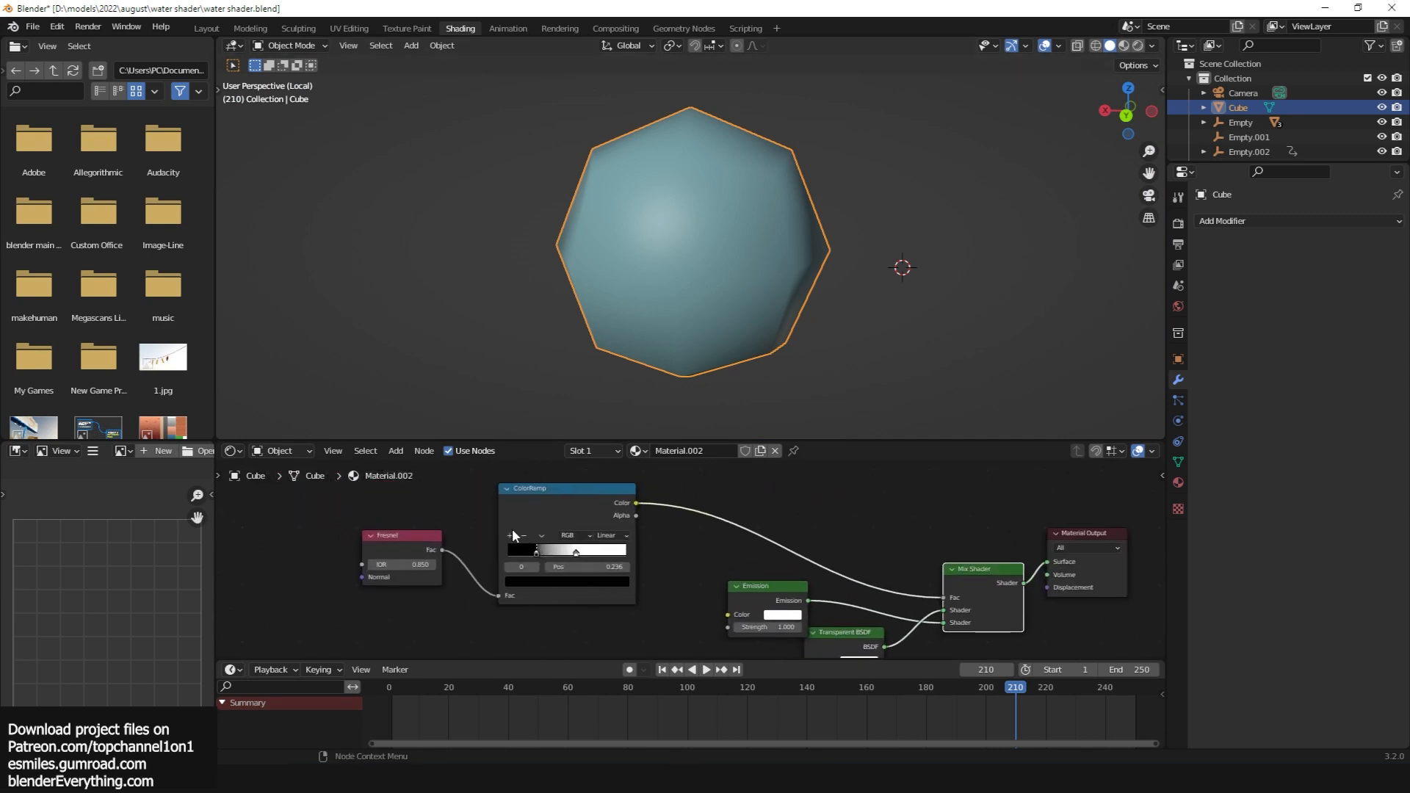
left_click(1123, 46)
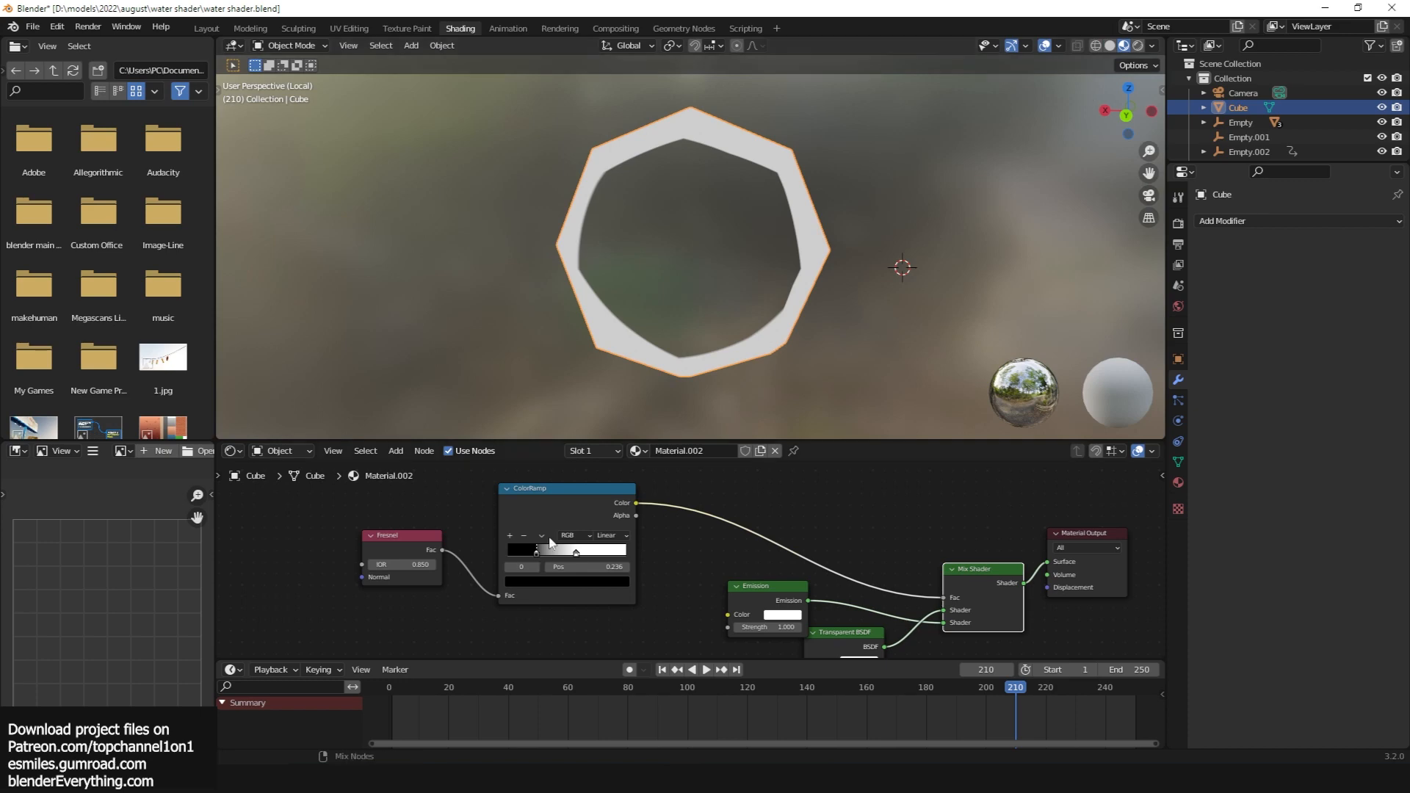
Preview the ColorRamp's output on the Cube, restore the Mix Shader as the material output and leave the isolated view
left_click(596, 501, "ctrl+shift")
scroll(911, 592, "down", 2)
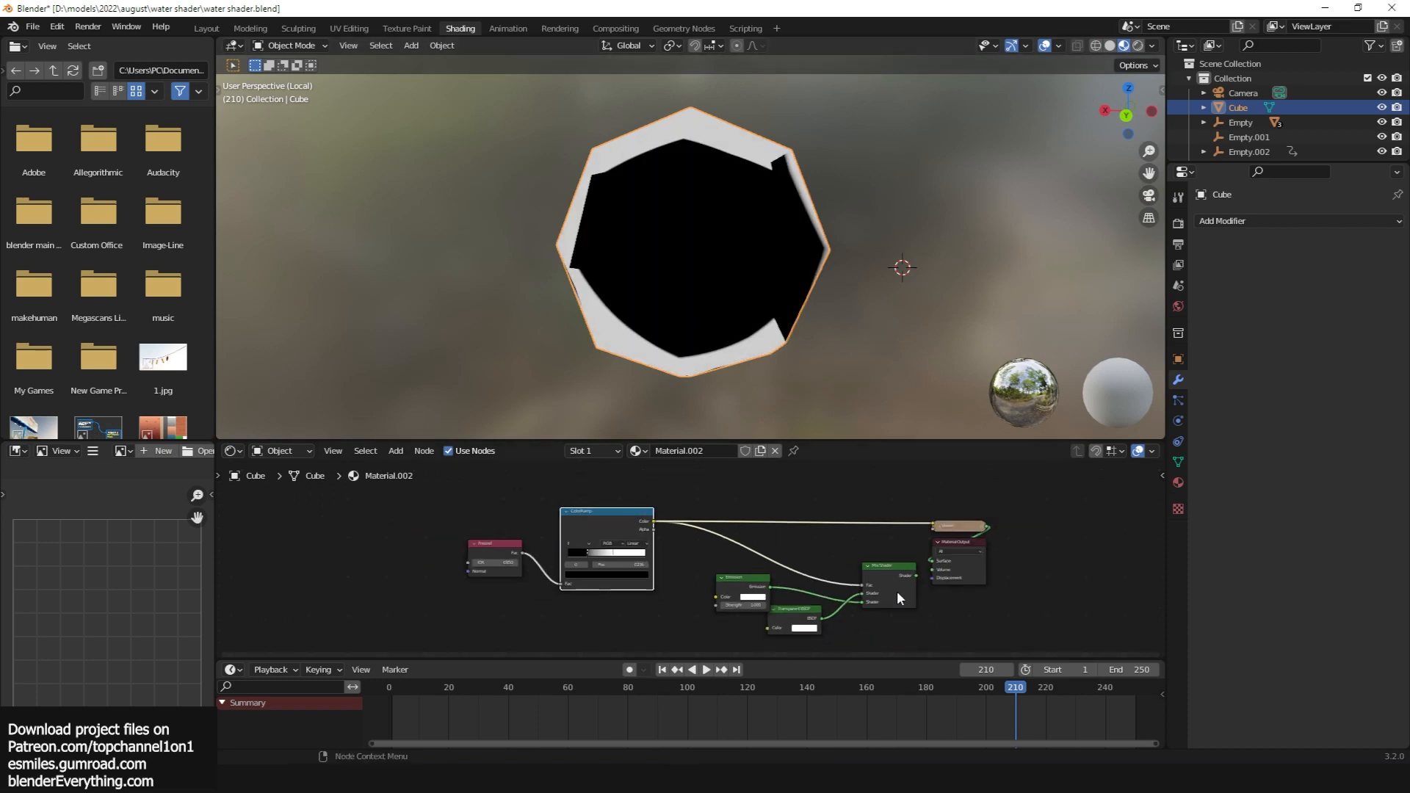
scroll(813, 595, "up", 2)
left_click(919, 553, "ctrl+shift")
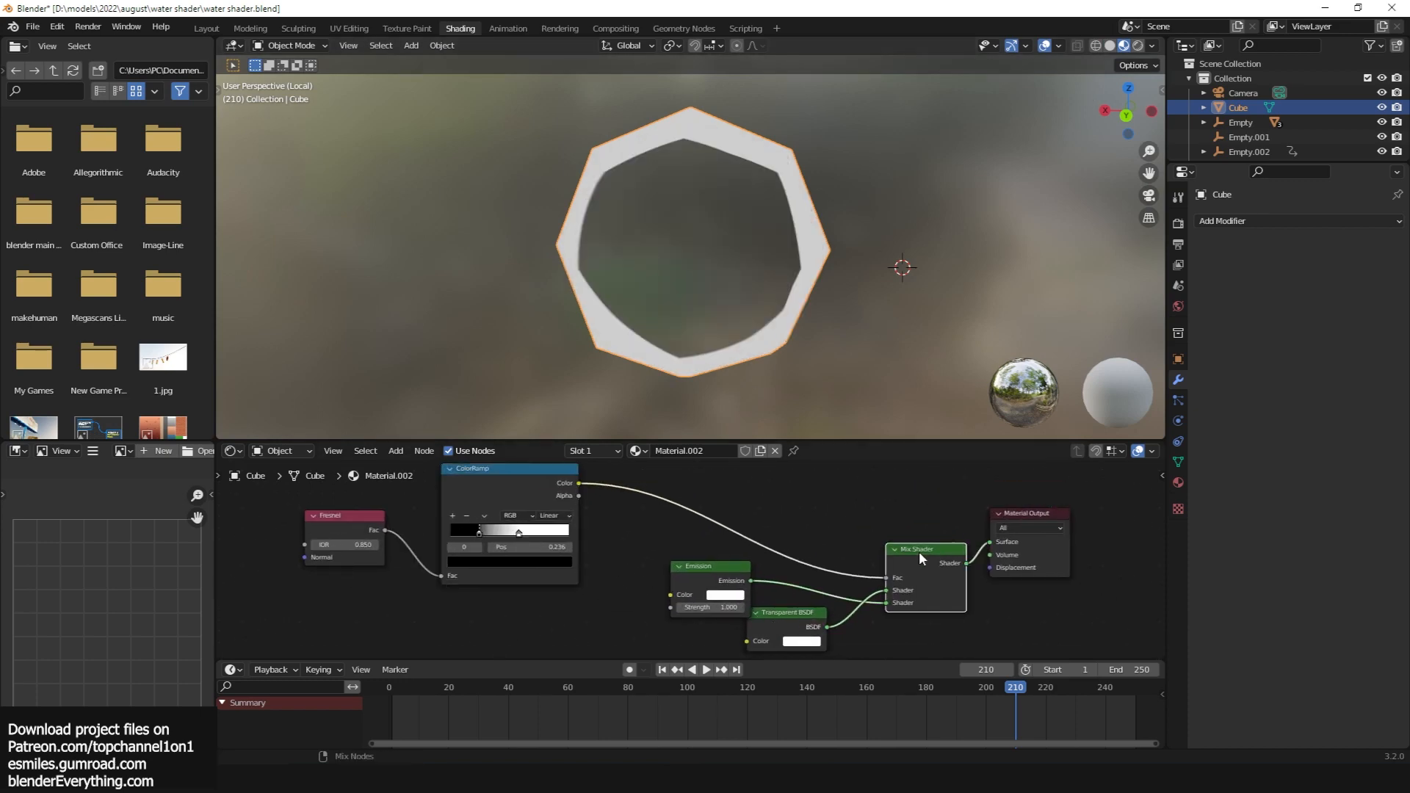
scroll(752, 318, "down", 2)
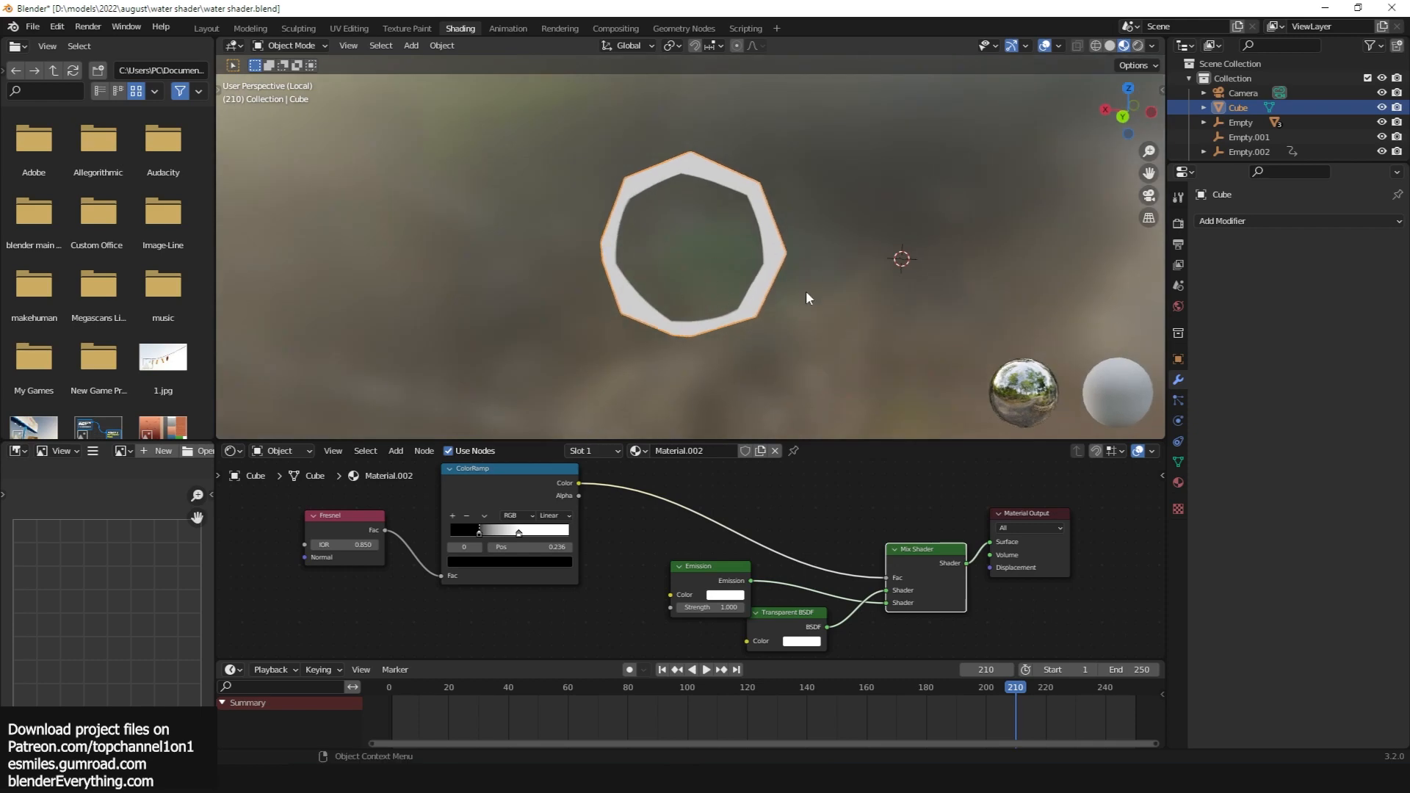
key("KP_Divide")
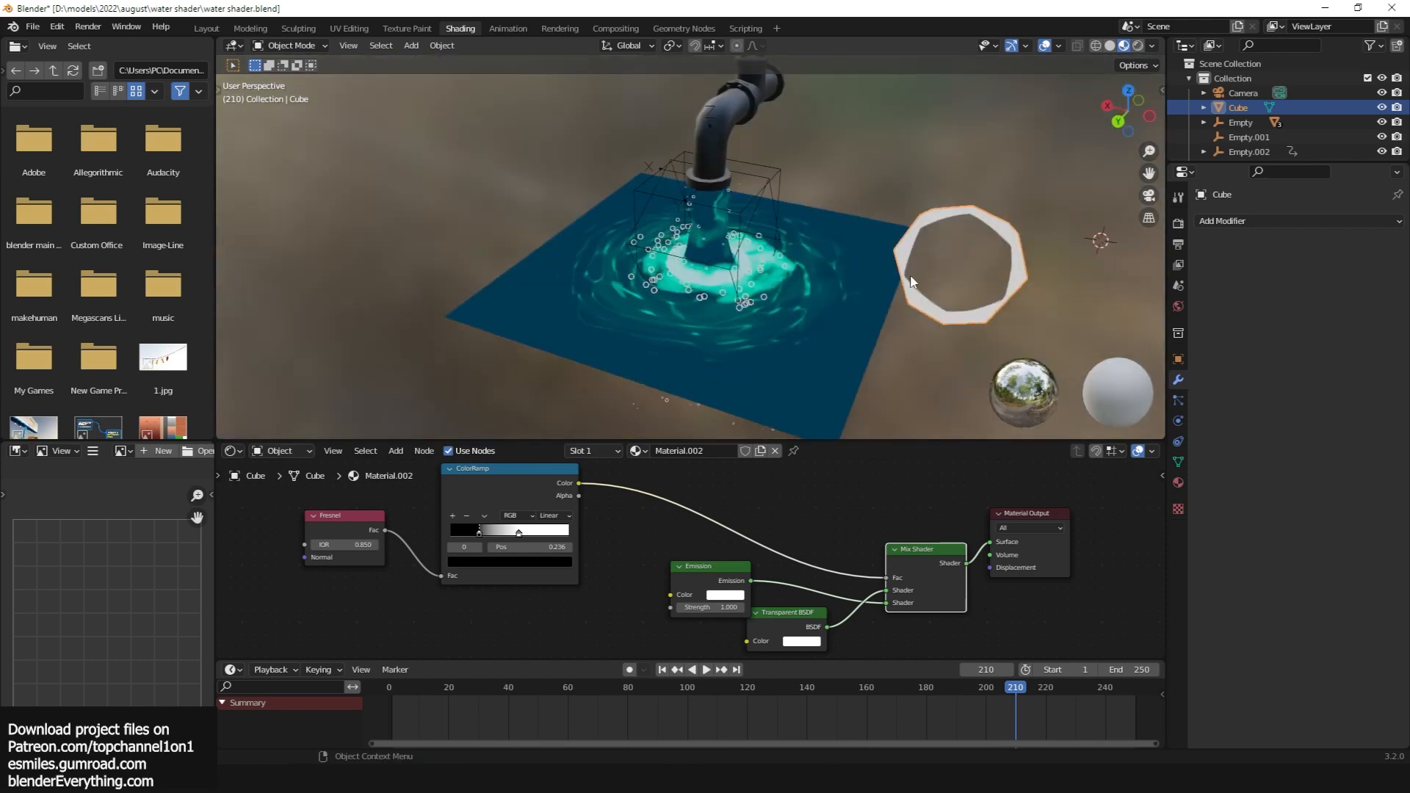
Examine the ring-like Cube up close, then play the animation and view the bubbles around the stream
middle_click_drag(909, 280, 636, 267)
scroll(887, 233, "up", 3)
scroll(879, 266, "up", 3)
scroll(879, 265, "down", 6)
scroll(699, 251, "up", 6)
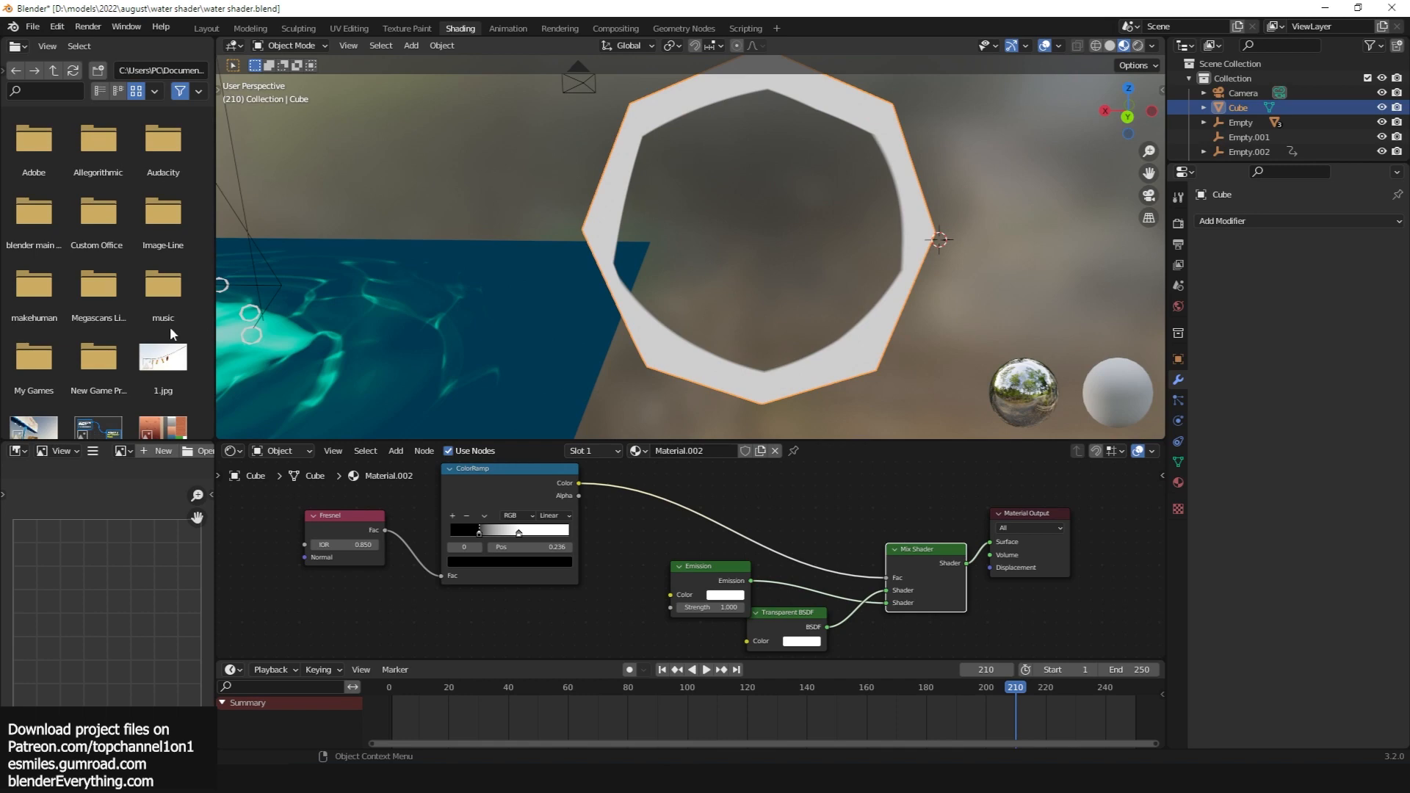
scroll(170, 334, "down", 1)
scroll(345, 327, "down", 3)
scroll(752, 315, "down", 3)
middle_click_drag(380, 323, 711, 297, "shift")
scroll(751, 314, "up", 3)
key("alt+a")
scroll(728, 309, "down", 2)
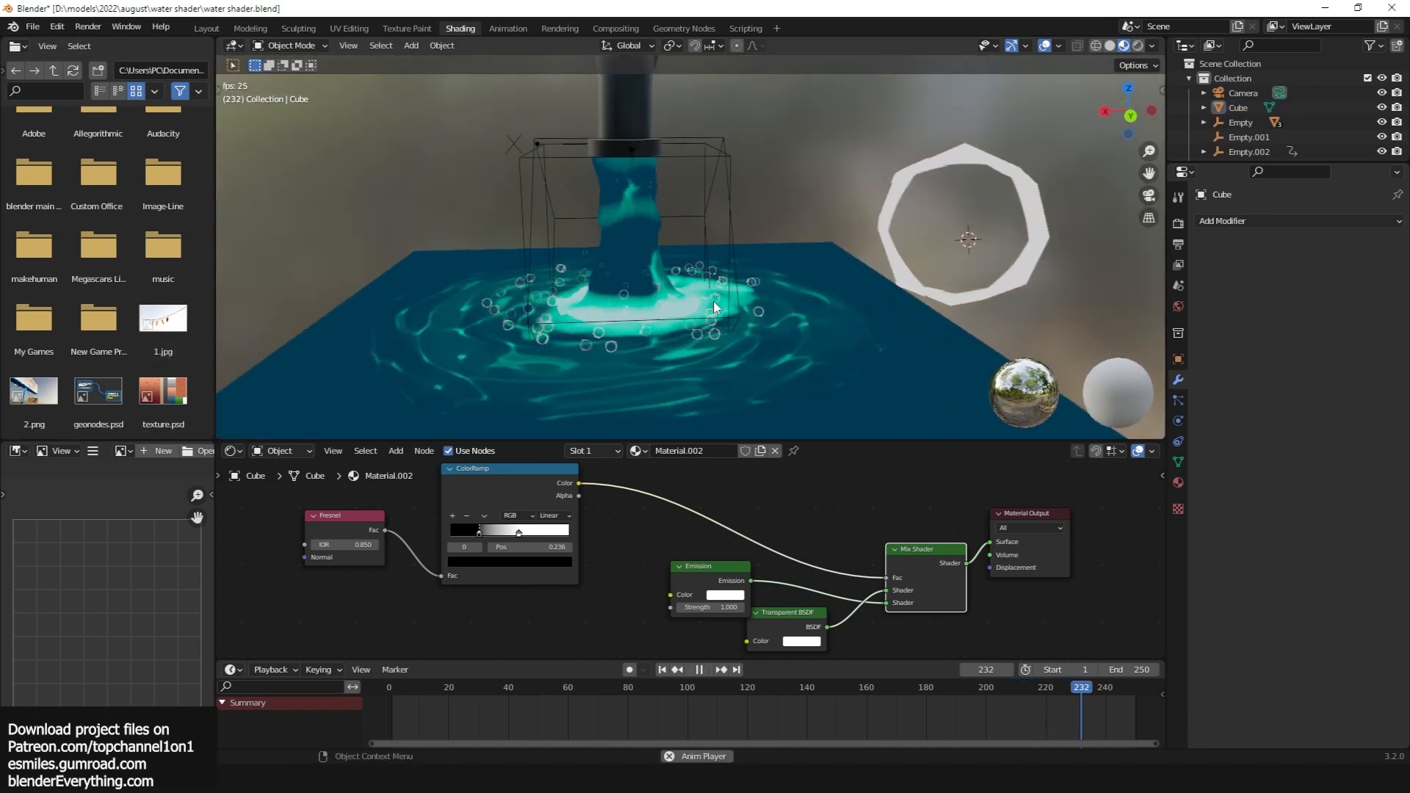
scroll(668, 236, "up", 4)
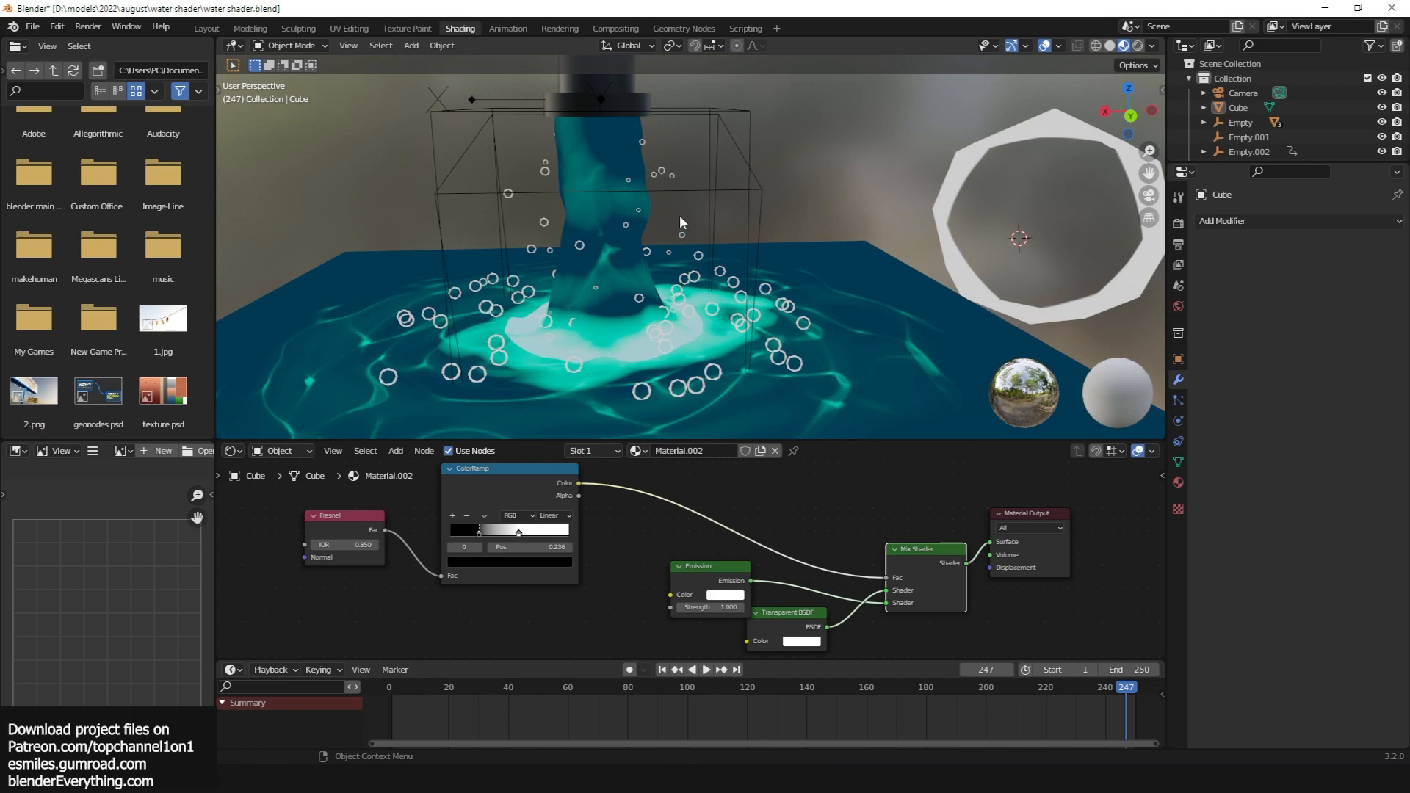
Select the water stream and review its particle system's Emission, Velocity and Physics settings
left_click(601, 160)
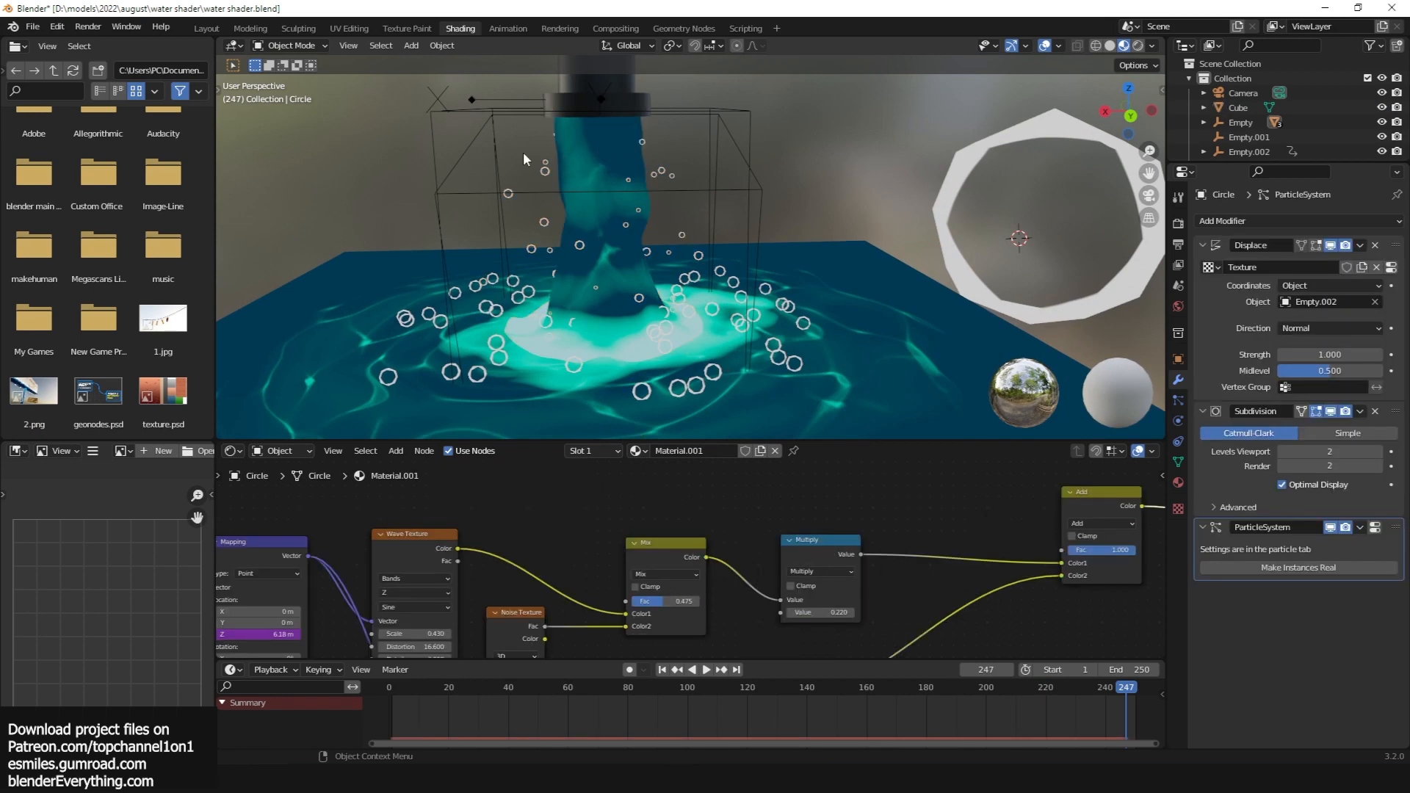
left_click(1179, 401)
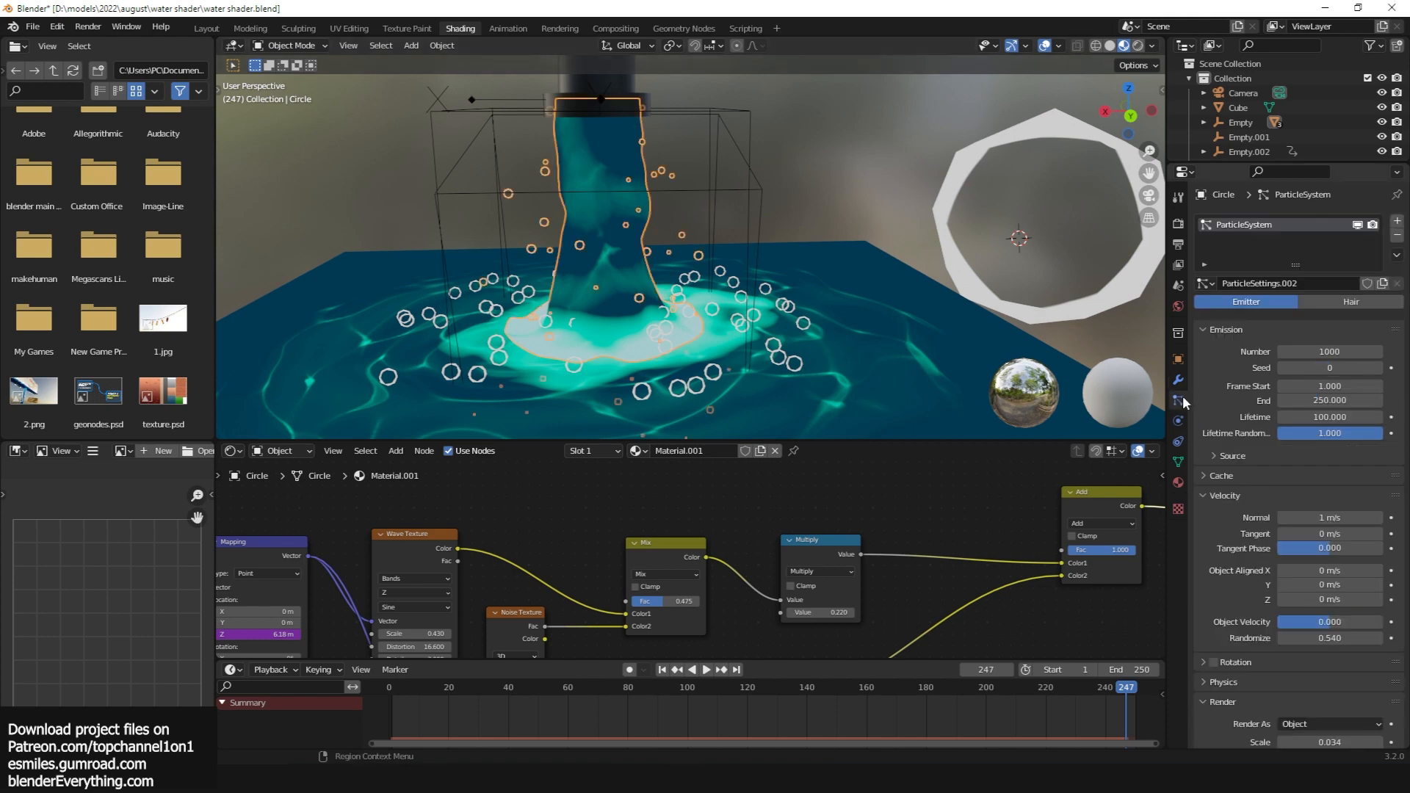
scroll(1300, 609, "down", 4)
left_click(1242, 564)
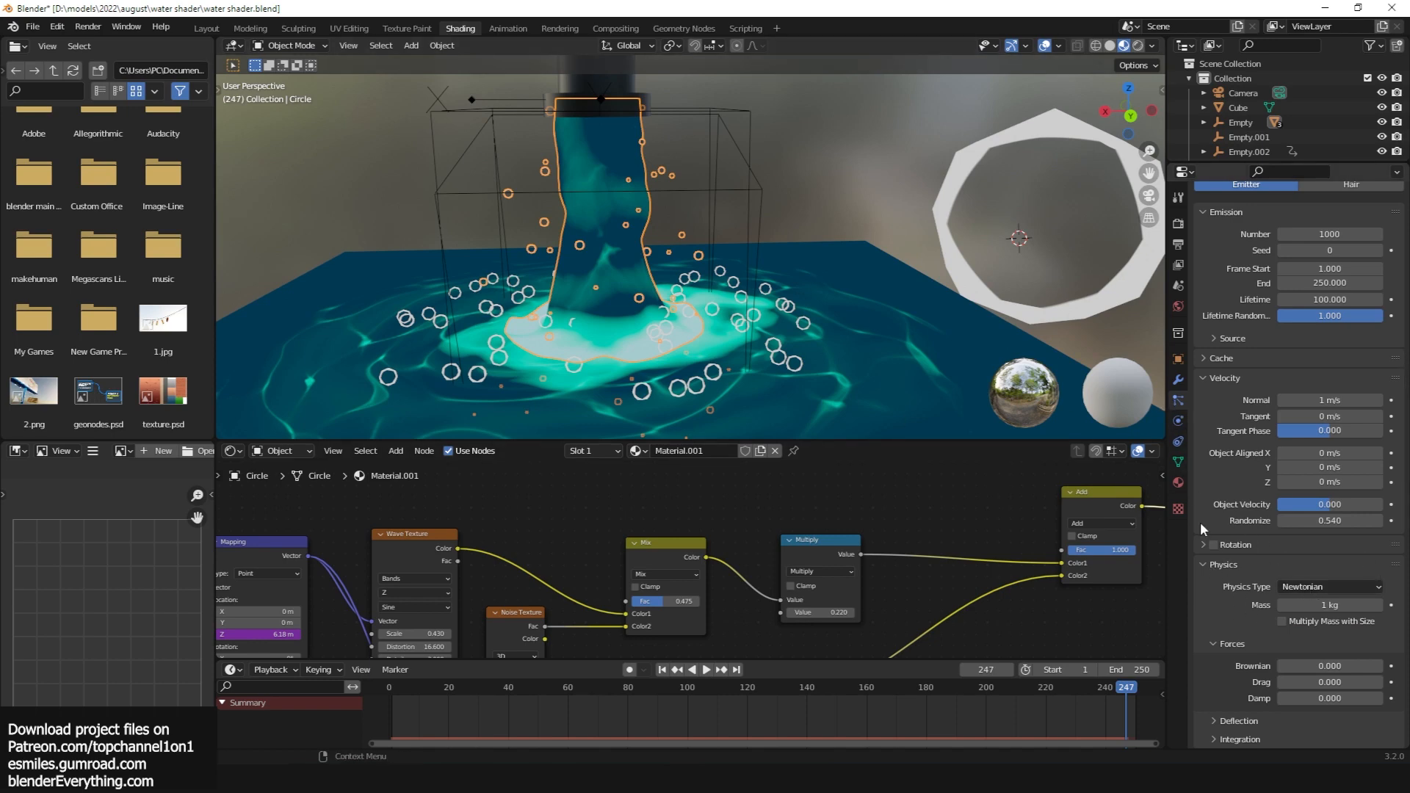
scroll(1267, 609, "down", 2)
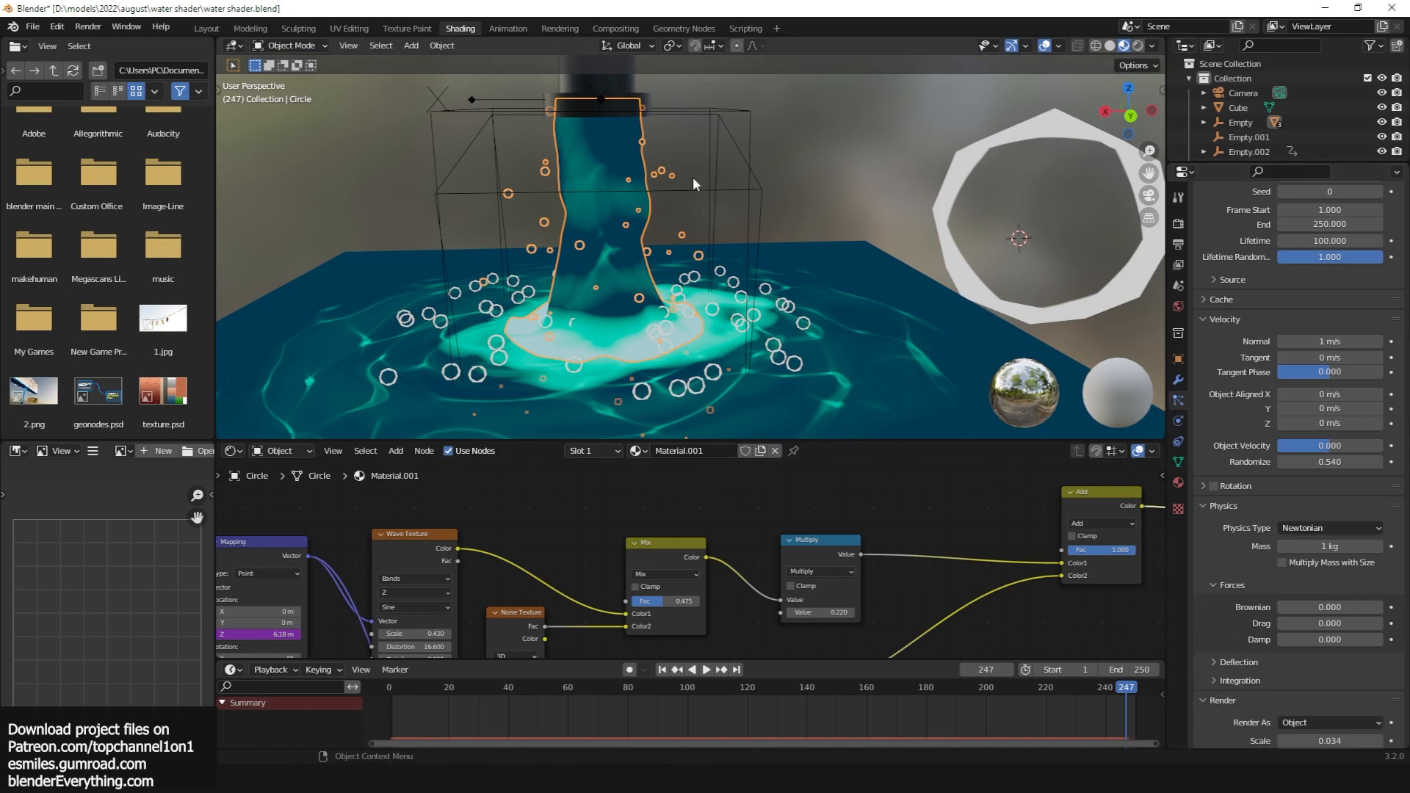
Isolate the water stream, play its animation briefly and survey its Material.001 node tree
middle_click_drag(694, 176, 862, 266)
key("space")
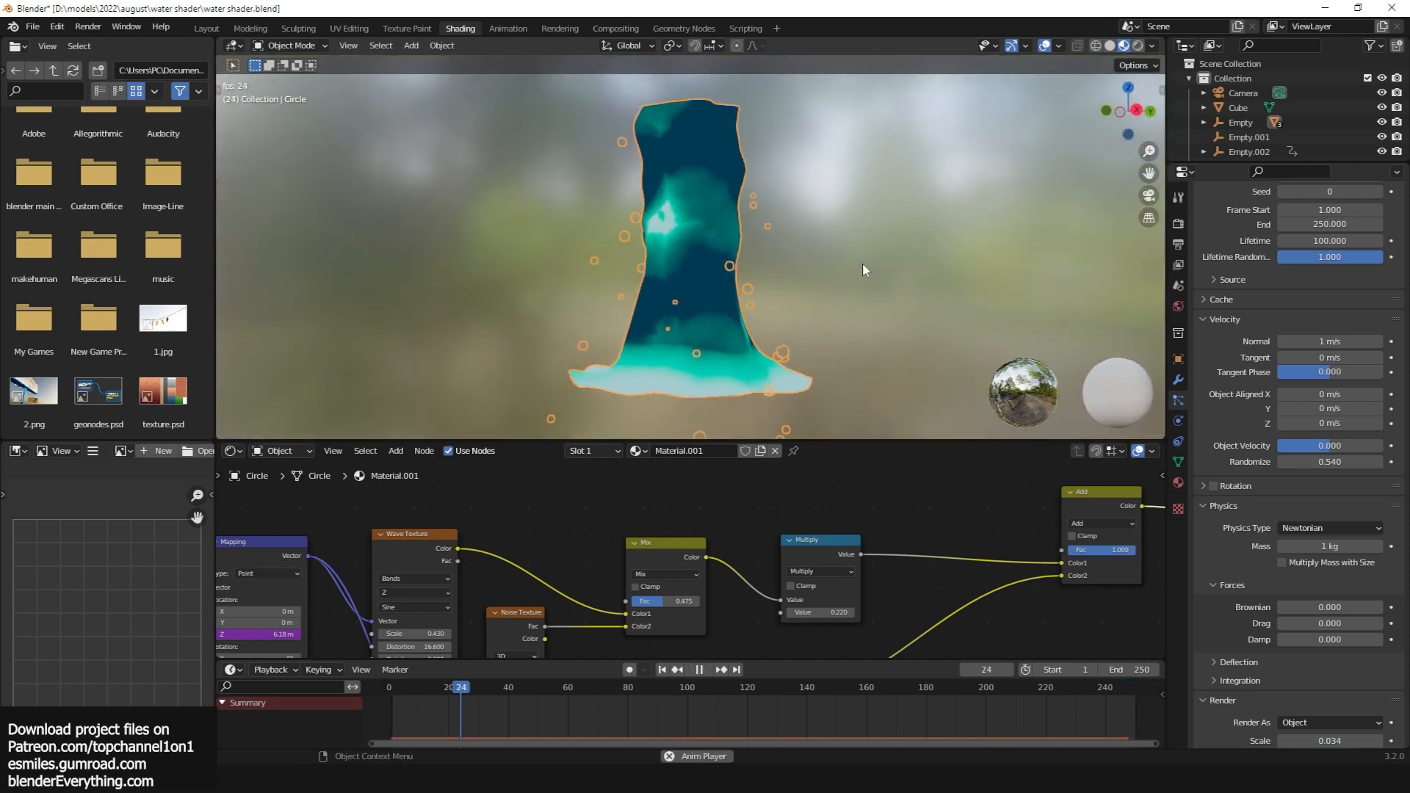
key("space")
key("Home")
scroll(783, 509, "down", 3)
middle_click_drag(526, 564, 632, 474)
scroll(782, 510, "up", 4)
scroll(783, 510, "down", 4)
scroll(734, 547, "up", 2)
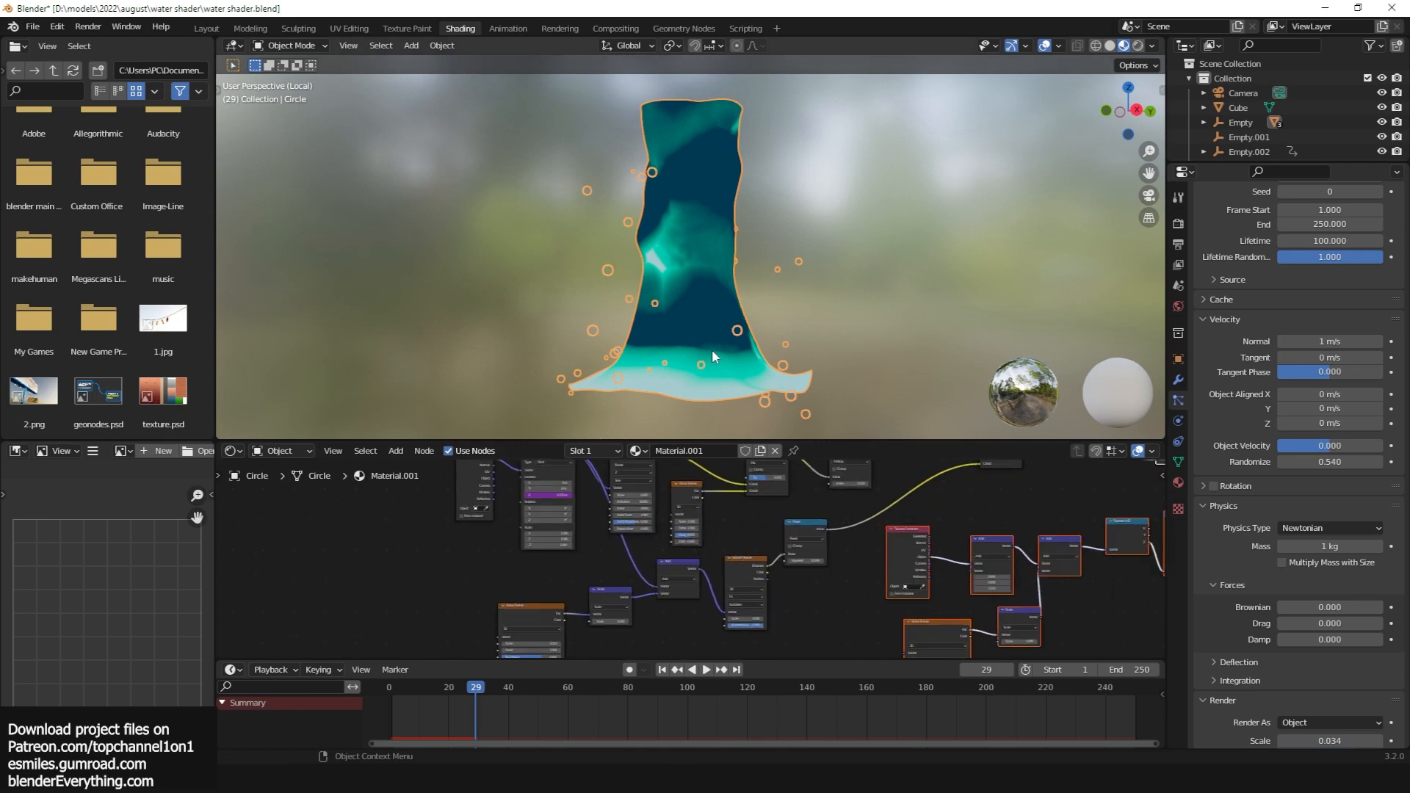
Play the isolated stream in solid shading, check its modifiers and leave the isolated view
middle_click_drag(712, 350, 651, 375)
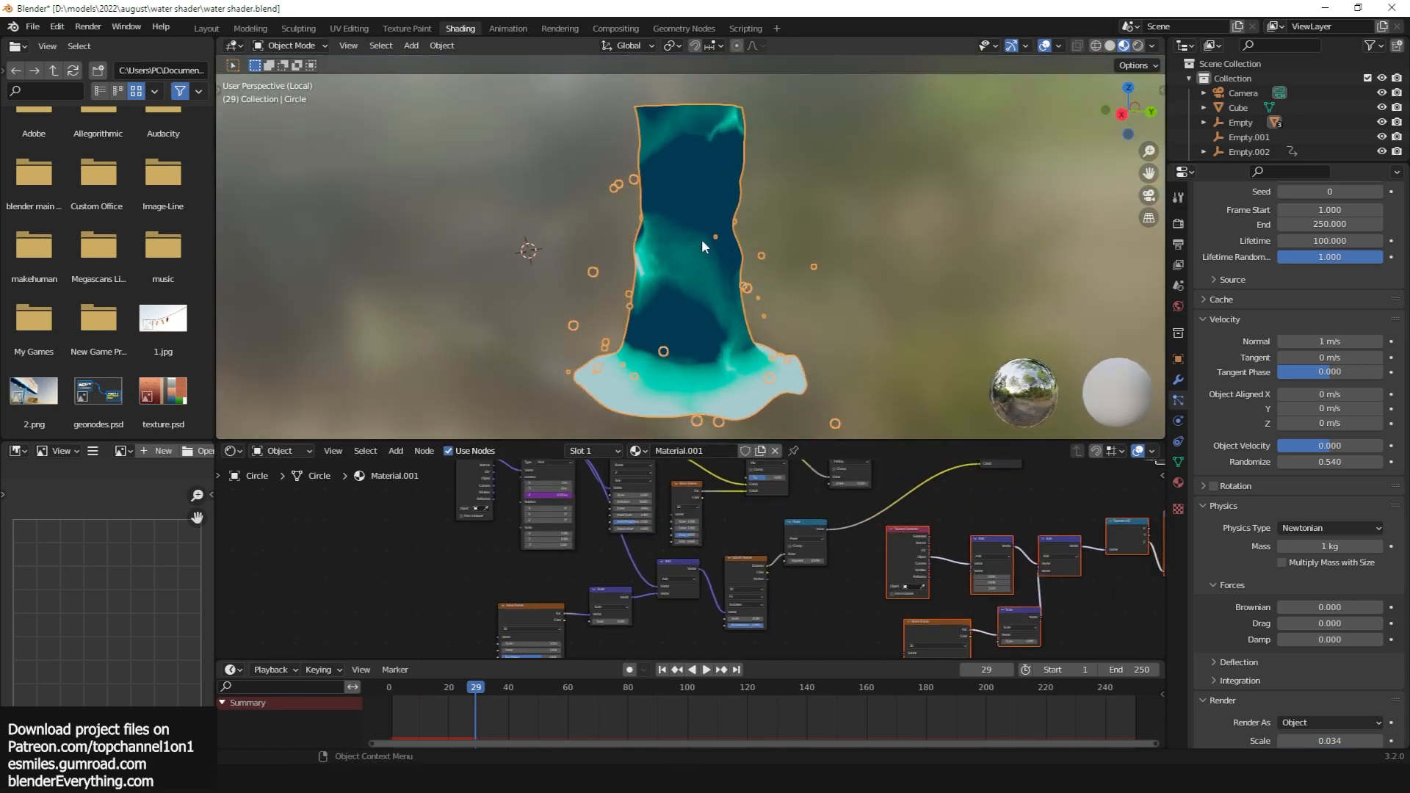
key("z")
middle_click_drag(950, 257, 725, 249)
key("space")
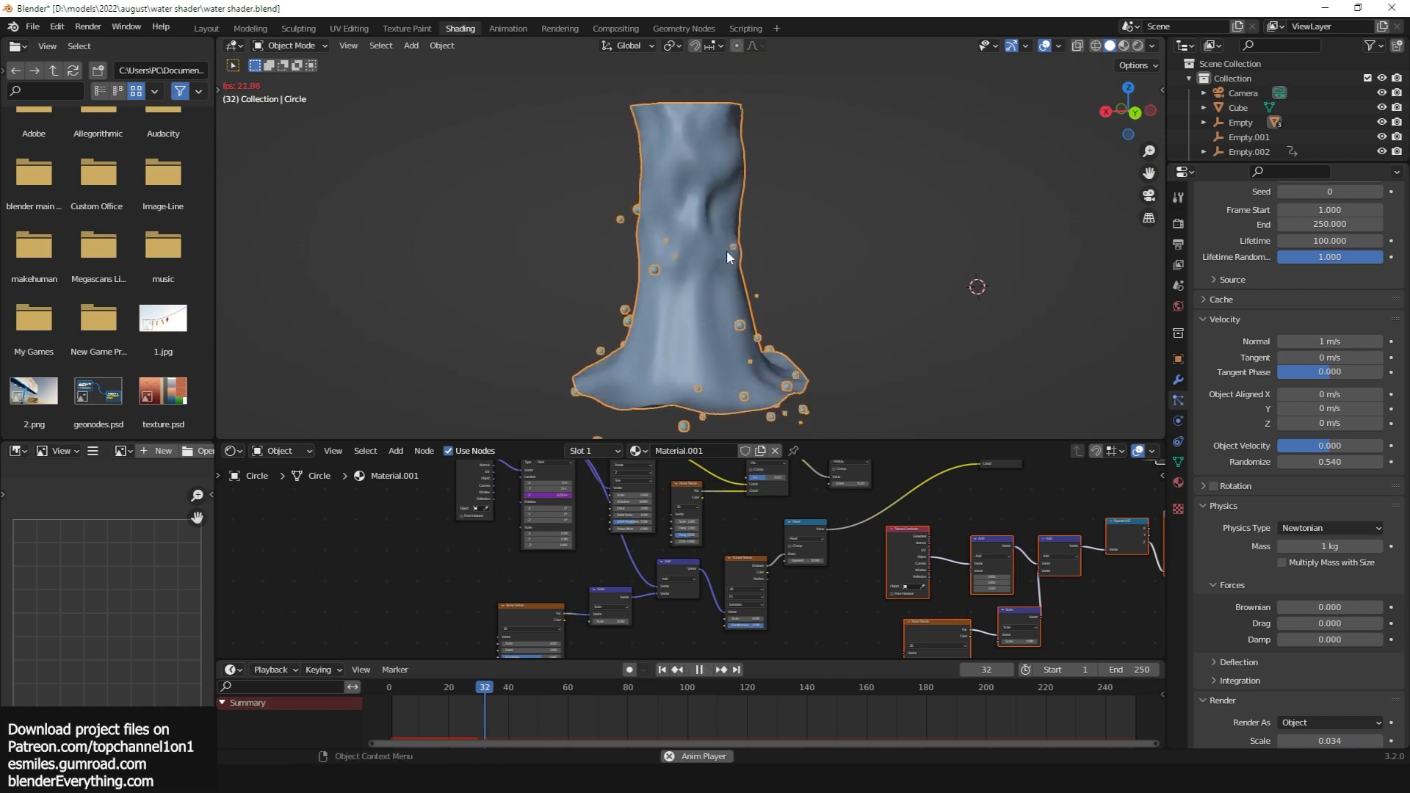
key("space")
left_click(1179, 380)
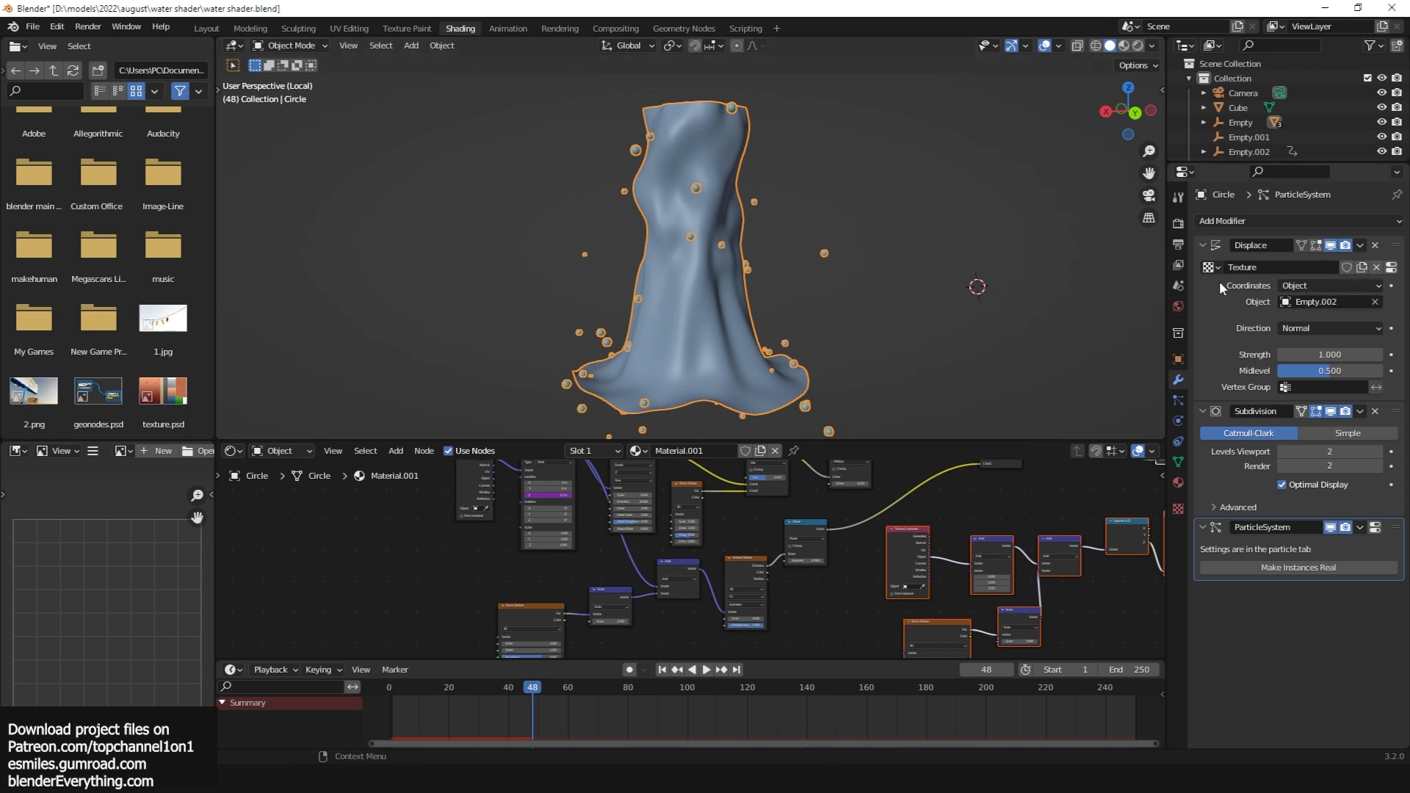
key("KP_Divide")
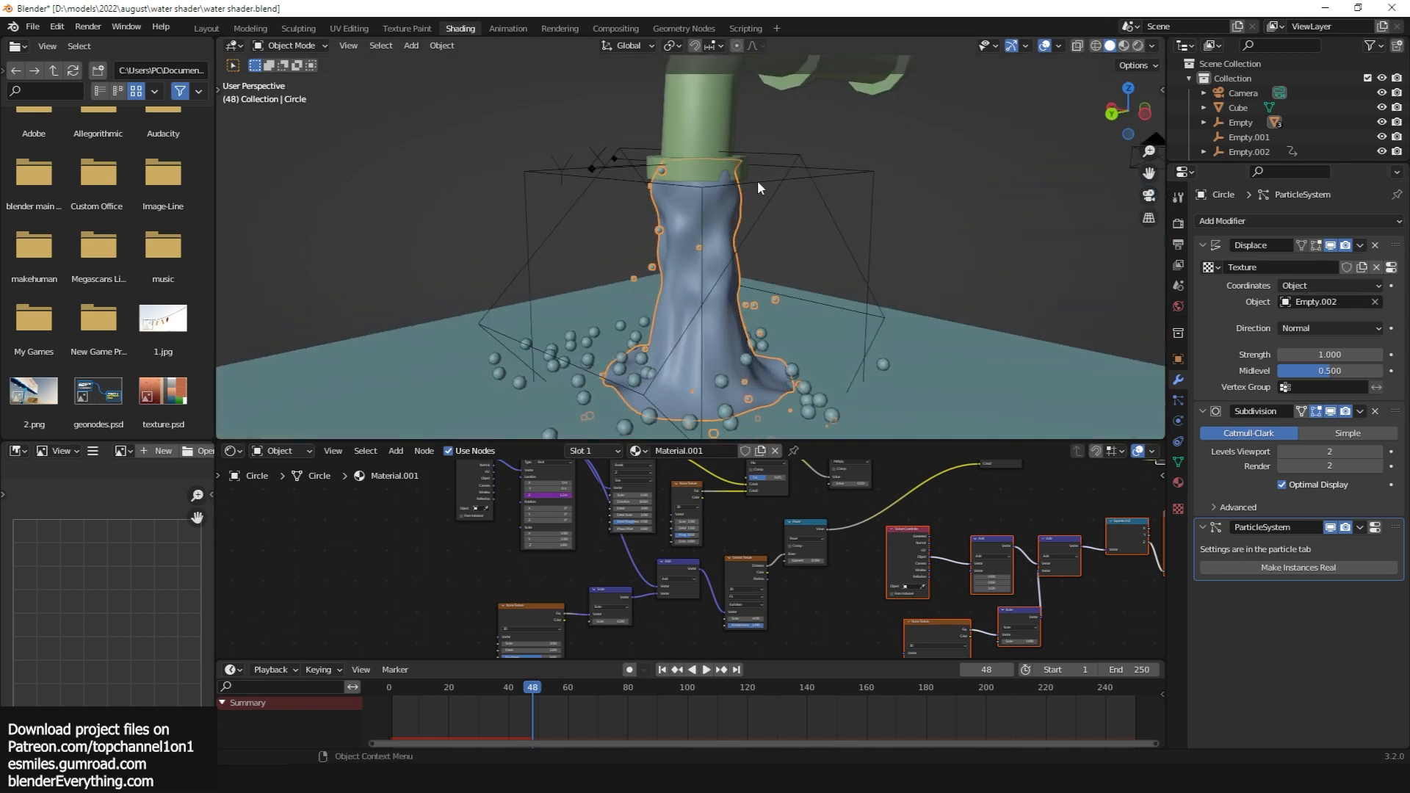
Try rotating Empty.002, the Displace modifier's coordinate object, about the global X and Y axes
left_click(768, 203)
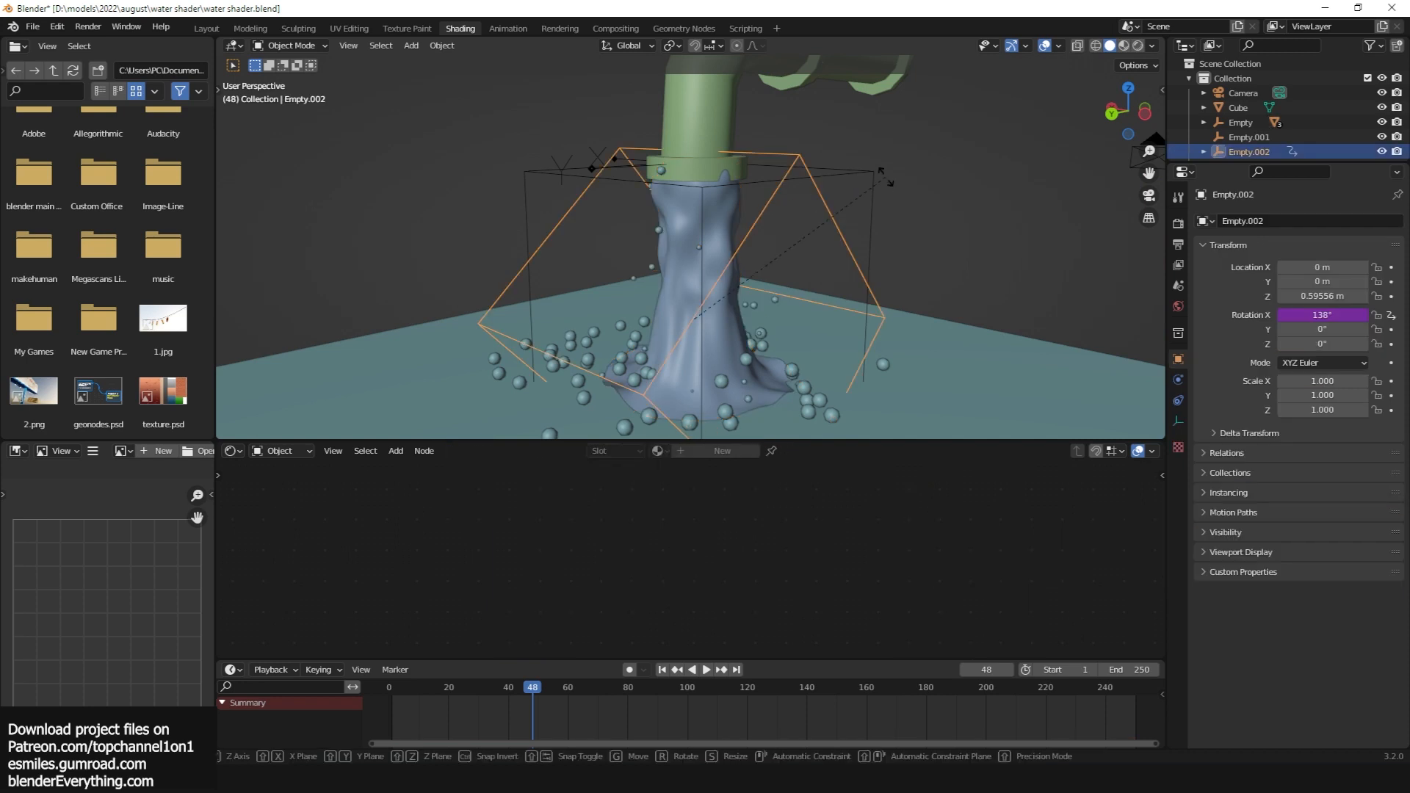
key("r")
key("x")
key("y")
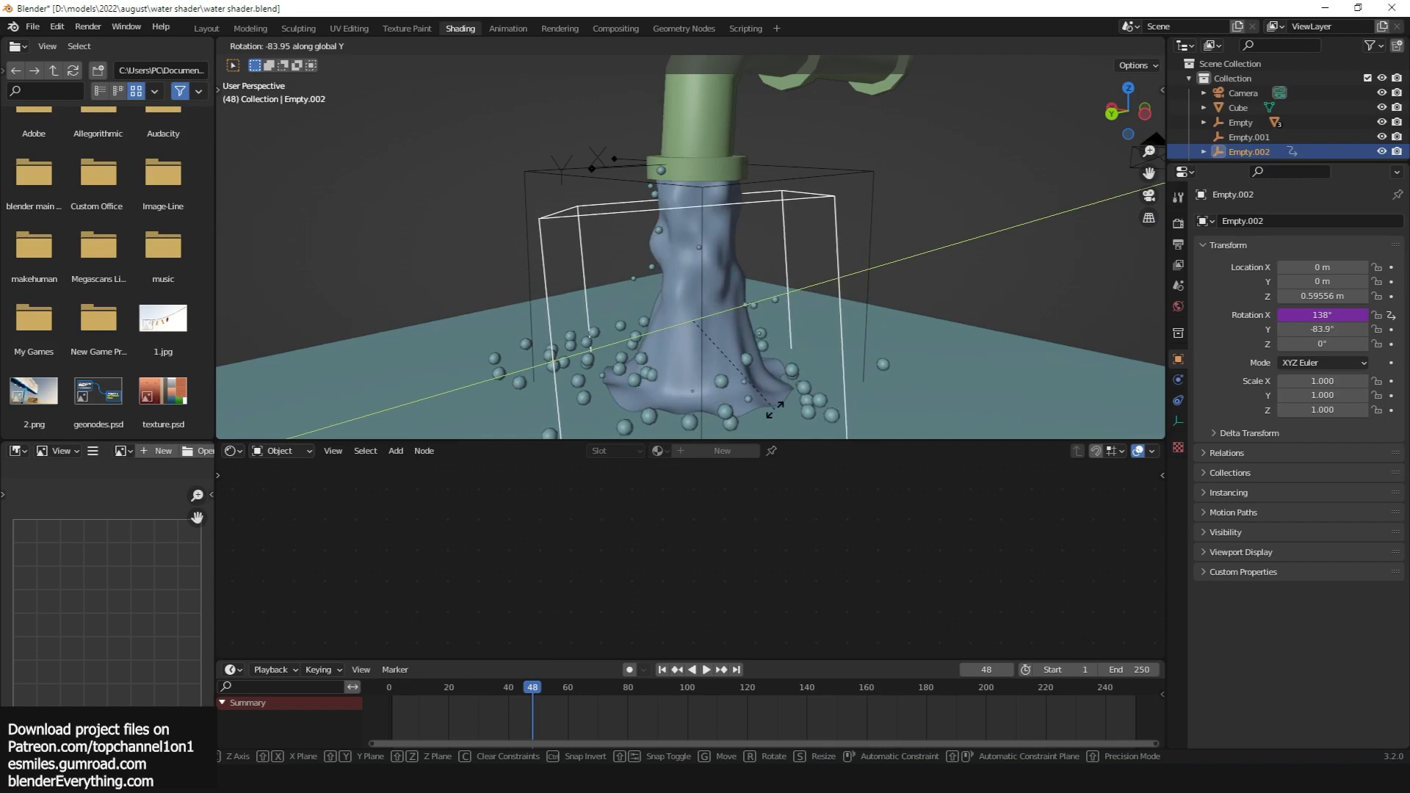
key("Escape")
Play the animation, switch the viewport to material preview shading and stop playback
key("space")
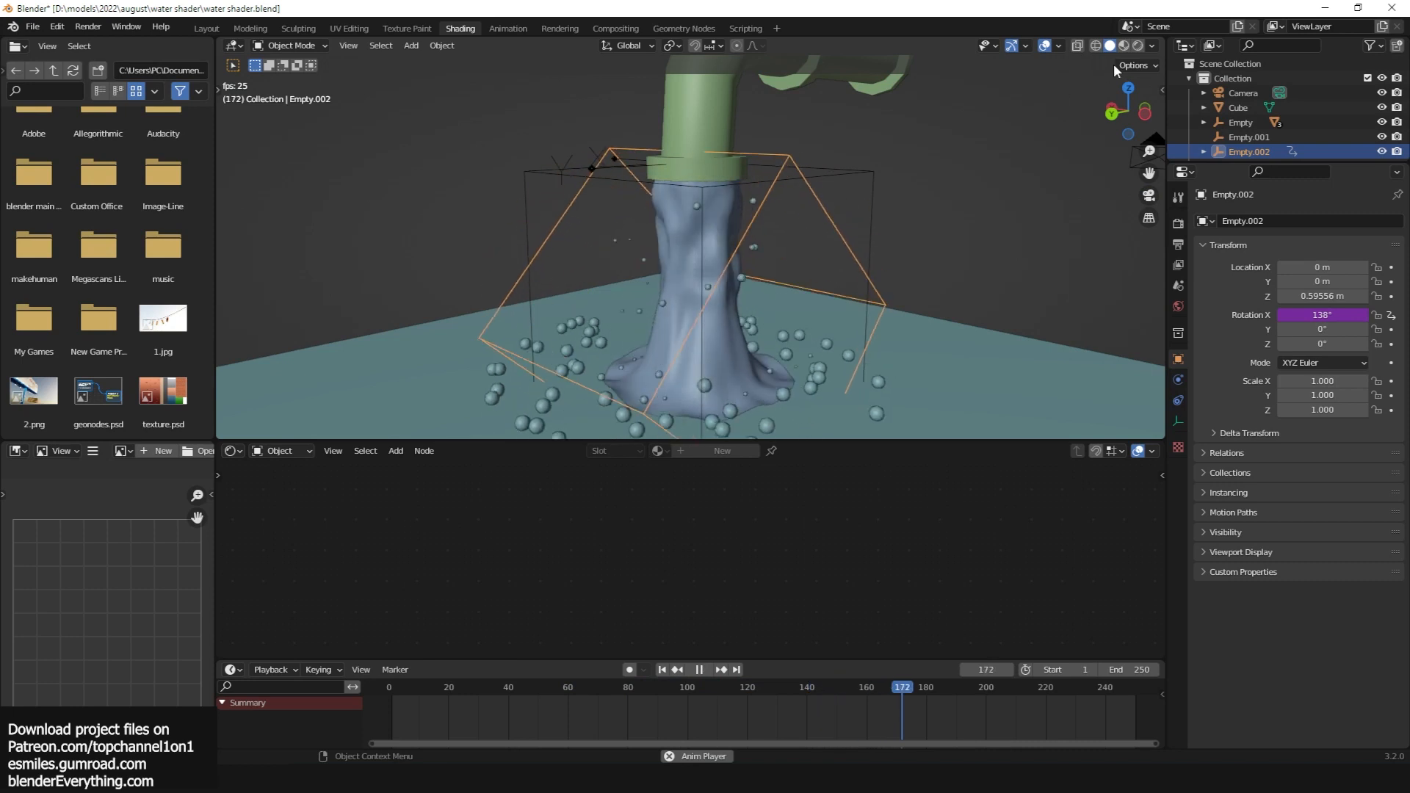
left_click(1124, 46)
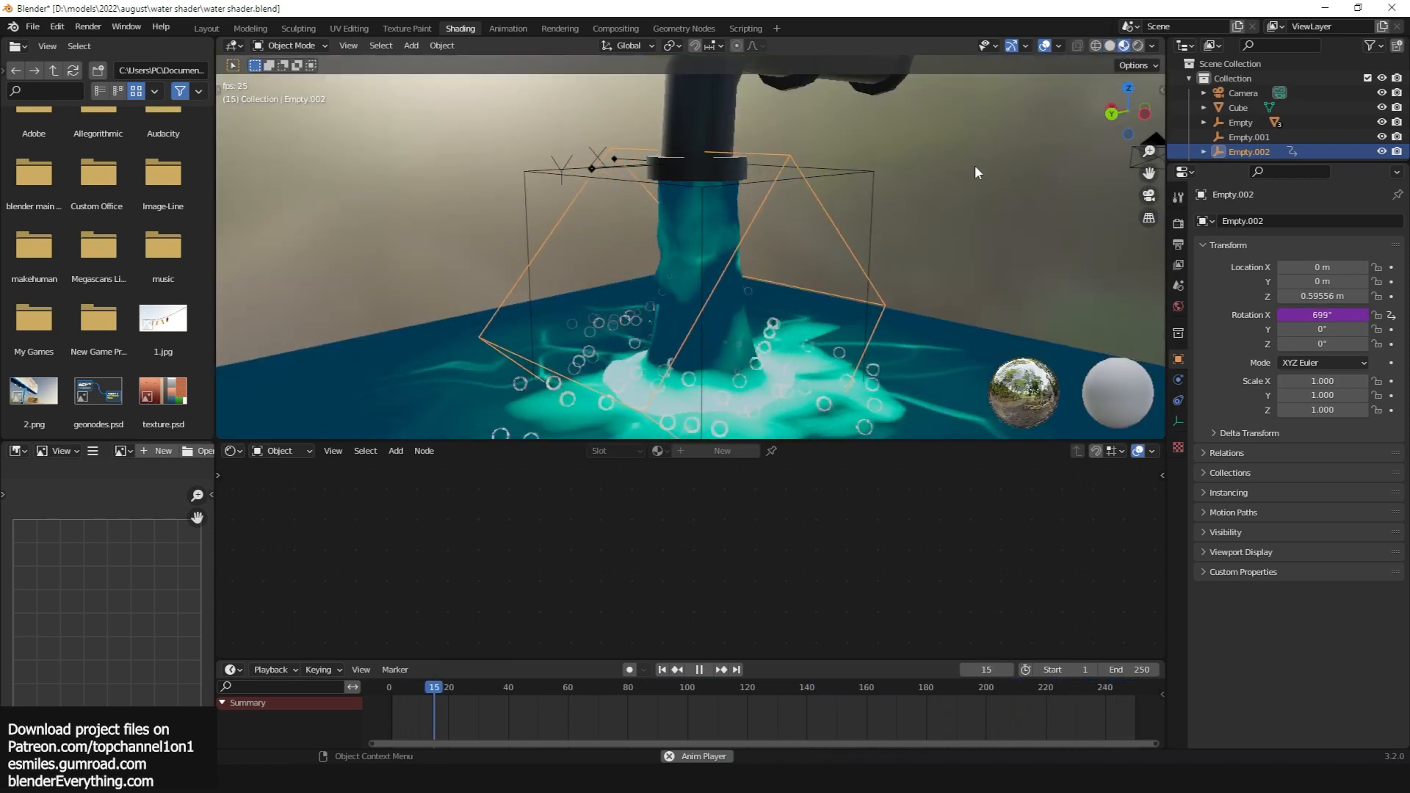
key("space")
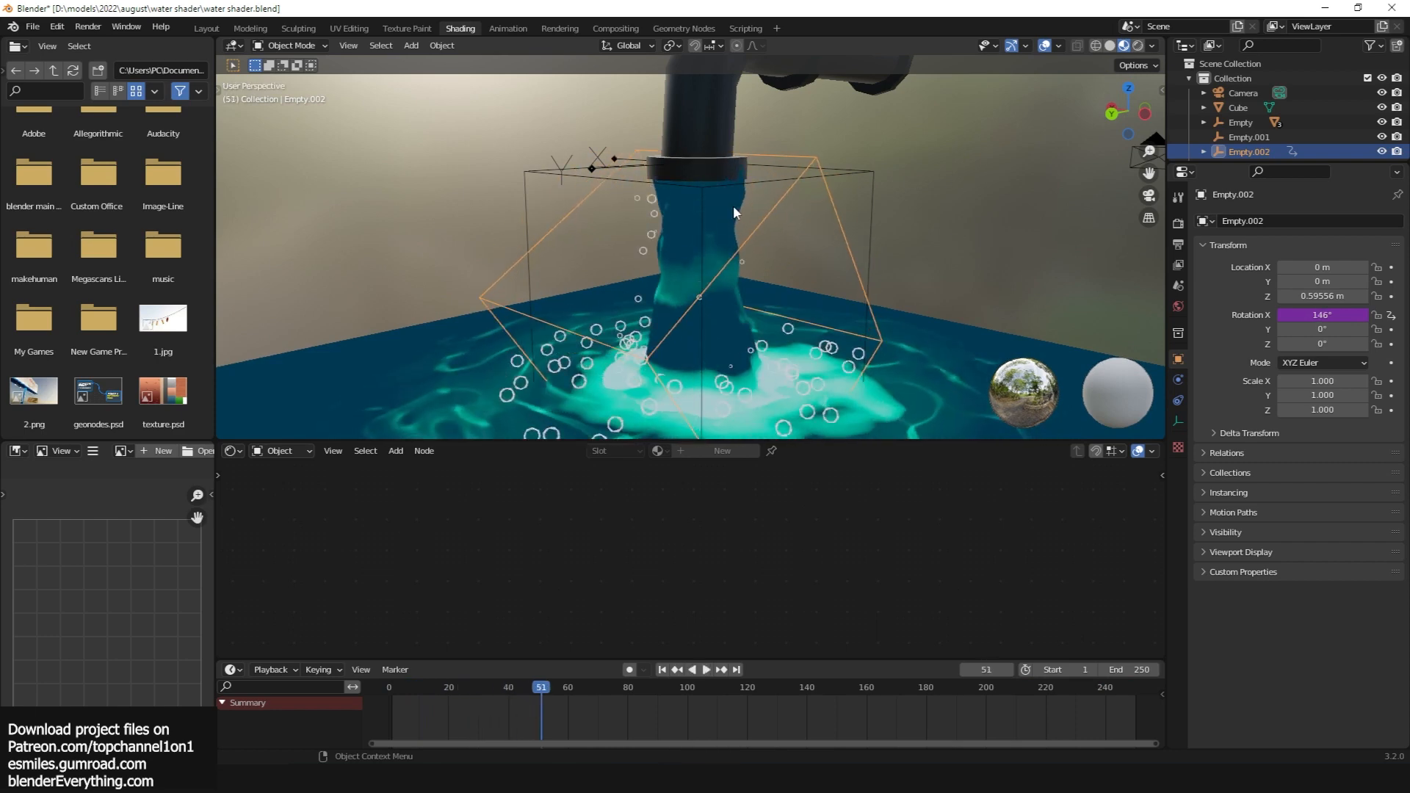
Select the water stream, survey its whole material node tree and play the displaced surface briefly
left_click(732, 211)
key("Home")
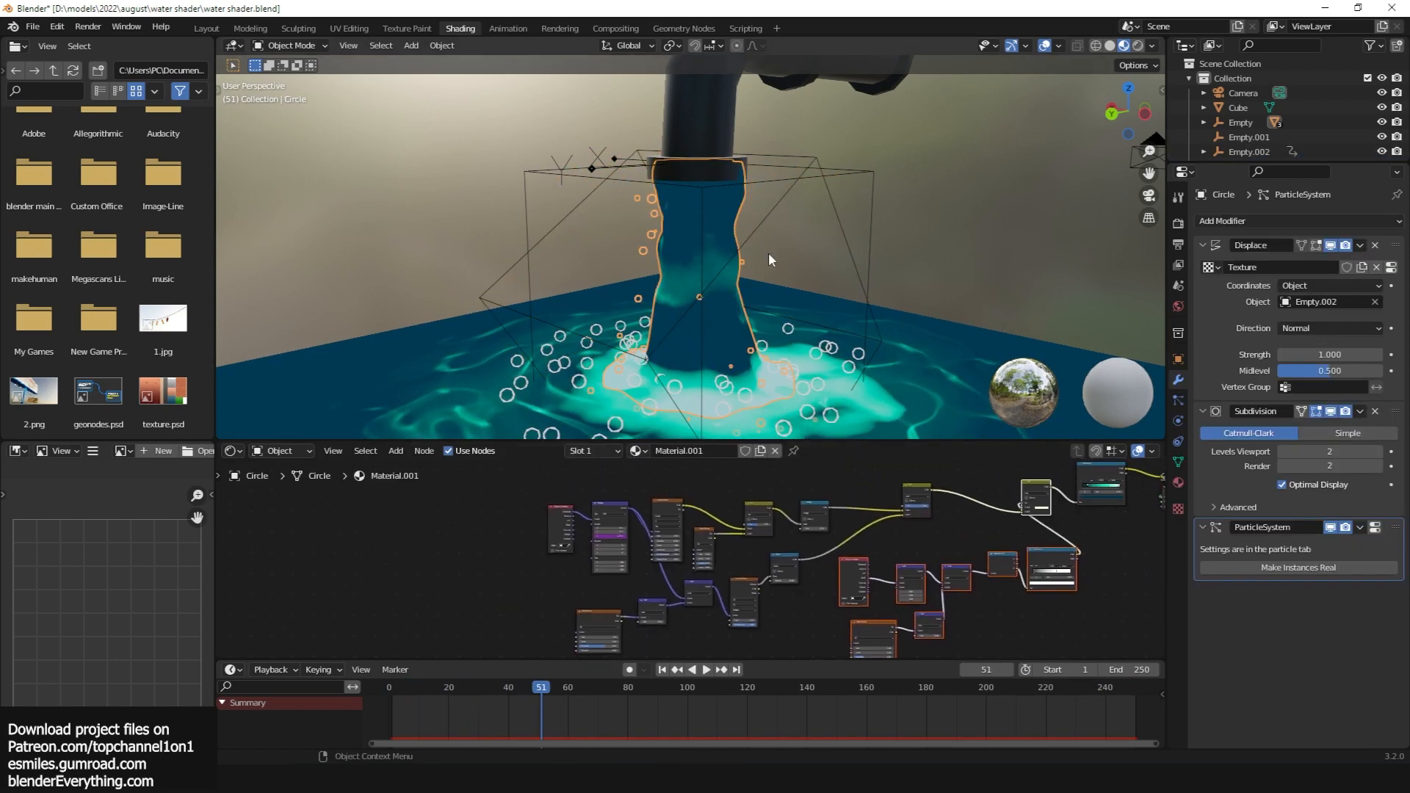
scroll(735, 220, "up", 3)
scroll(720, 223, "up", 2)
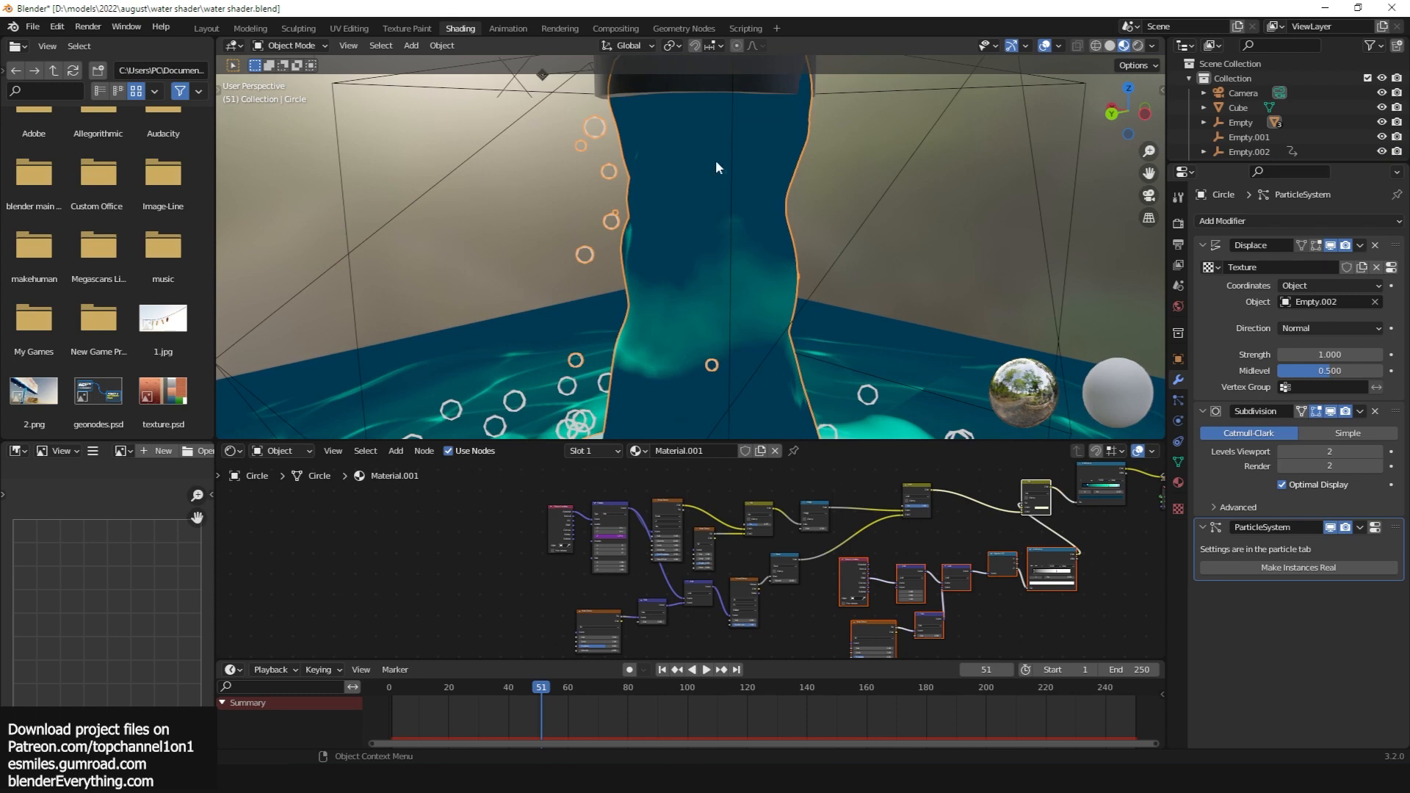
scroll(715, 168, "down", 4)
key("space")
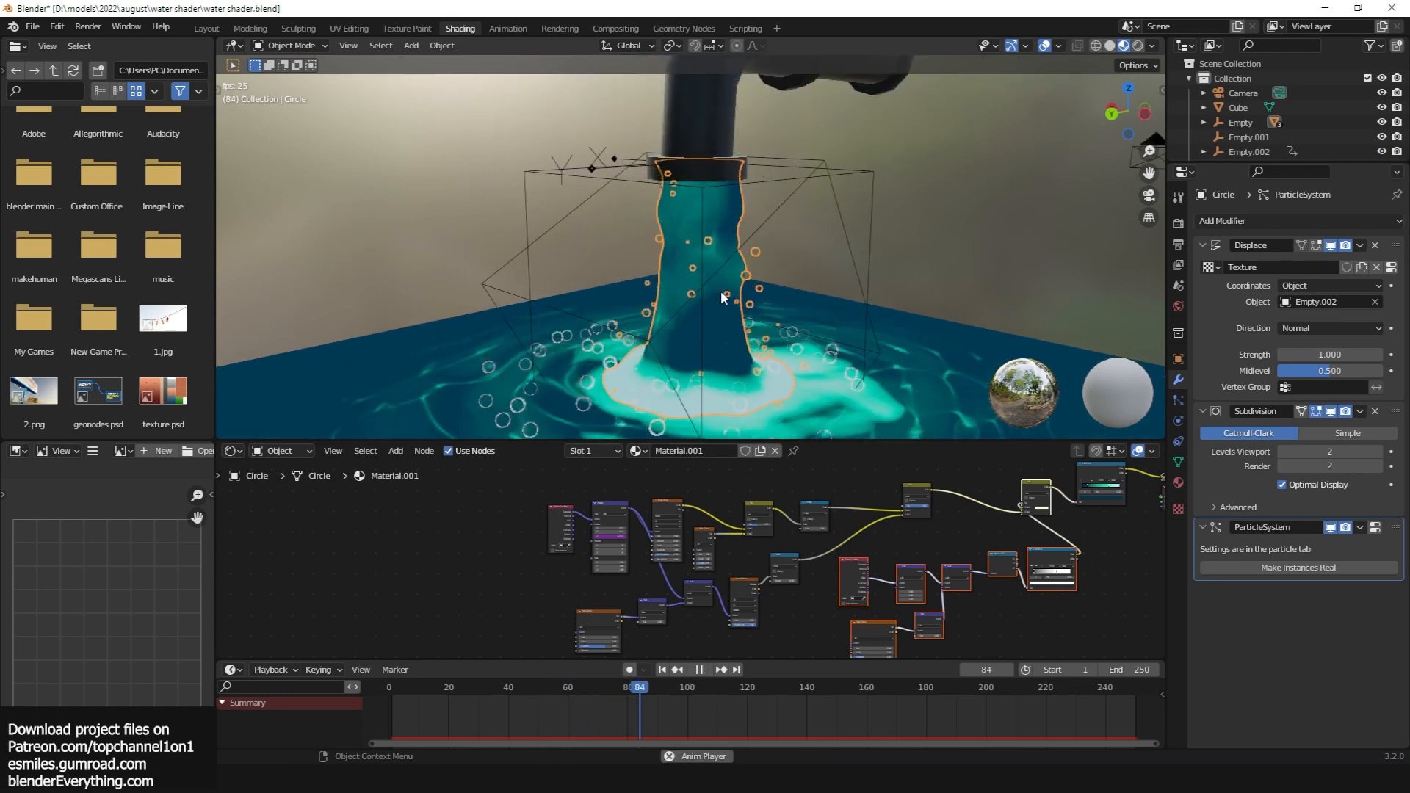
key("space")
Duplicate the water stream beside the original and replace the copy's material with a new one
key("shift+d")
left_click(1031, 252)
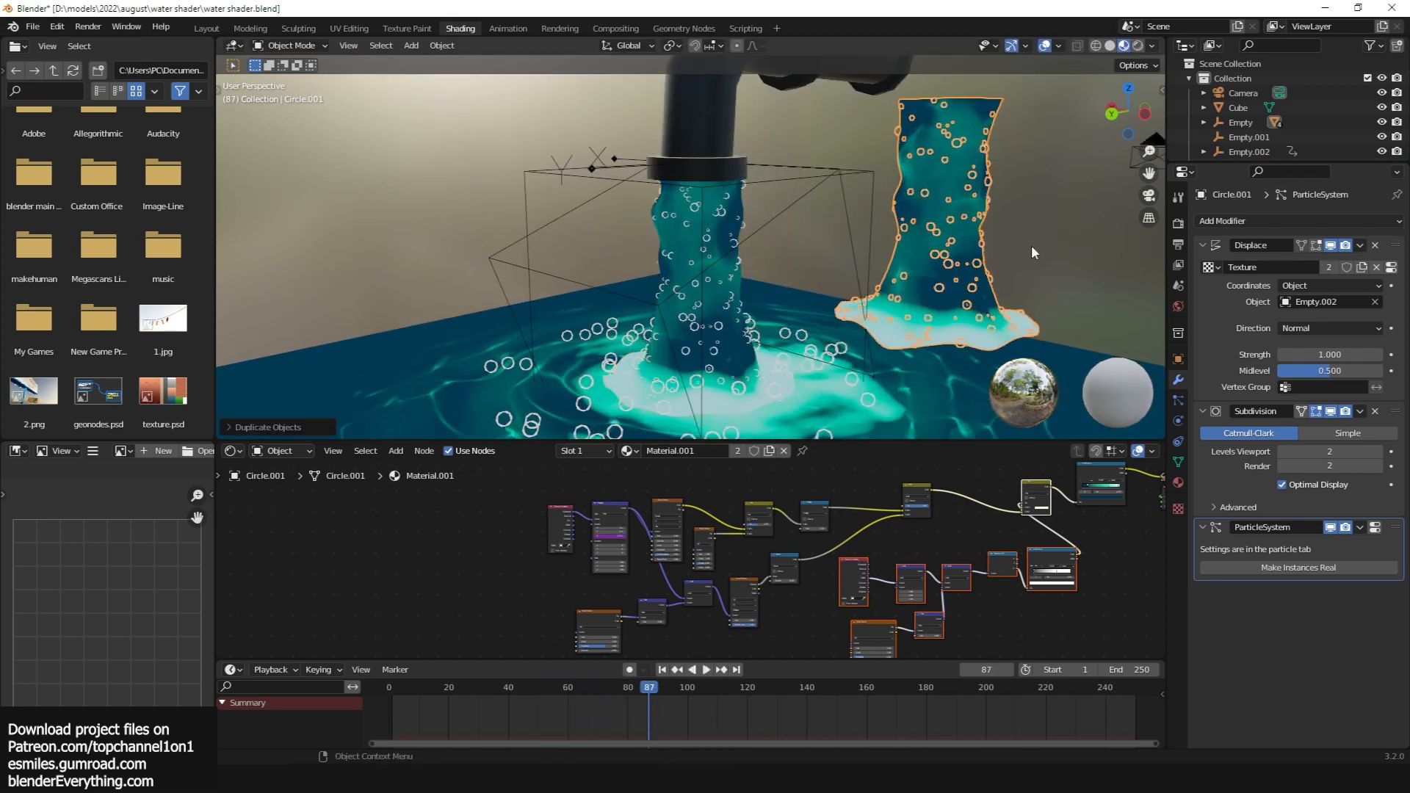
left_click(783, 451)
left_click(735, 452)
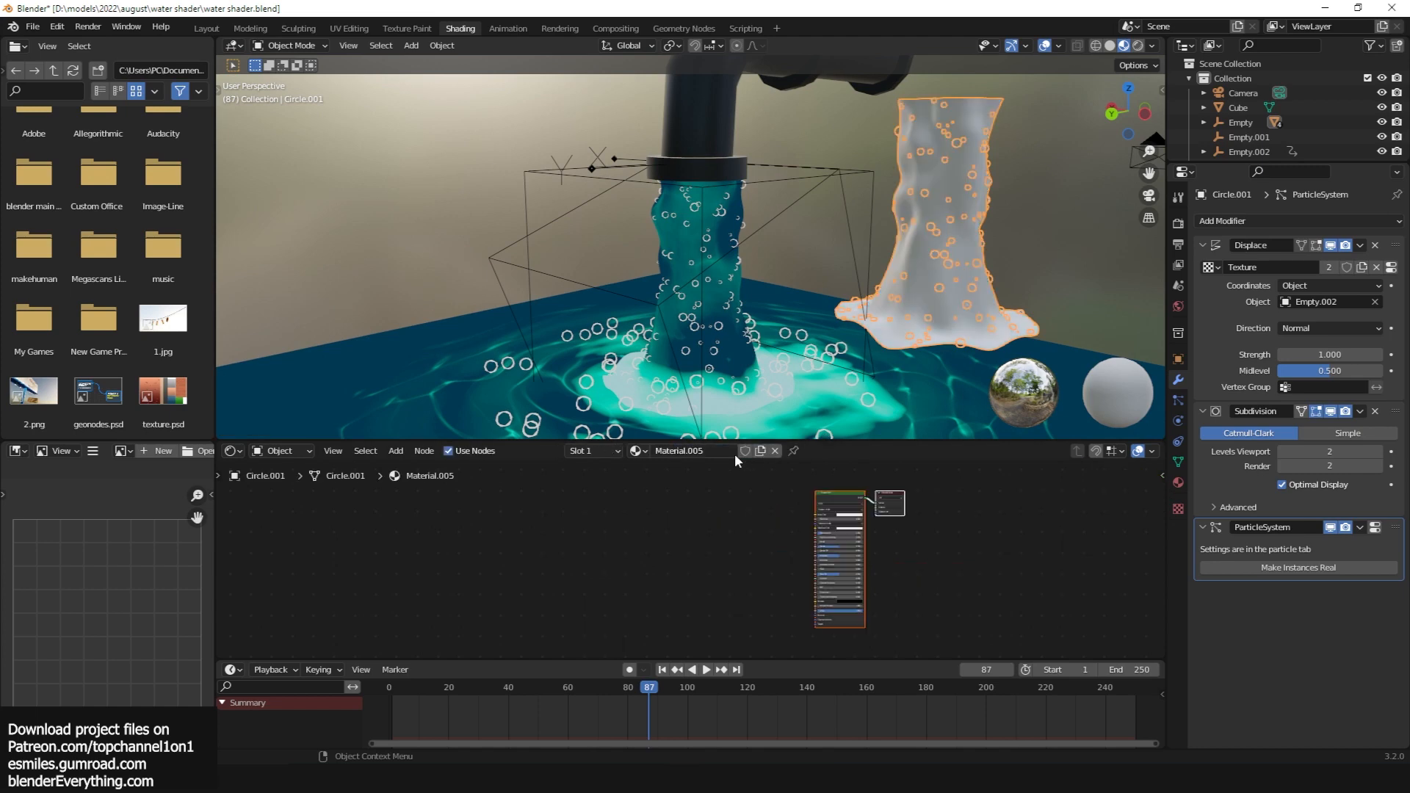
Add a Wave Texture node to the new material and preview its color output on the duplicated stream
scroll(768, 520, "up", 2)
key("shift+a")
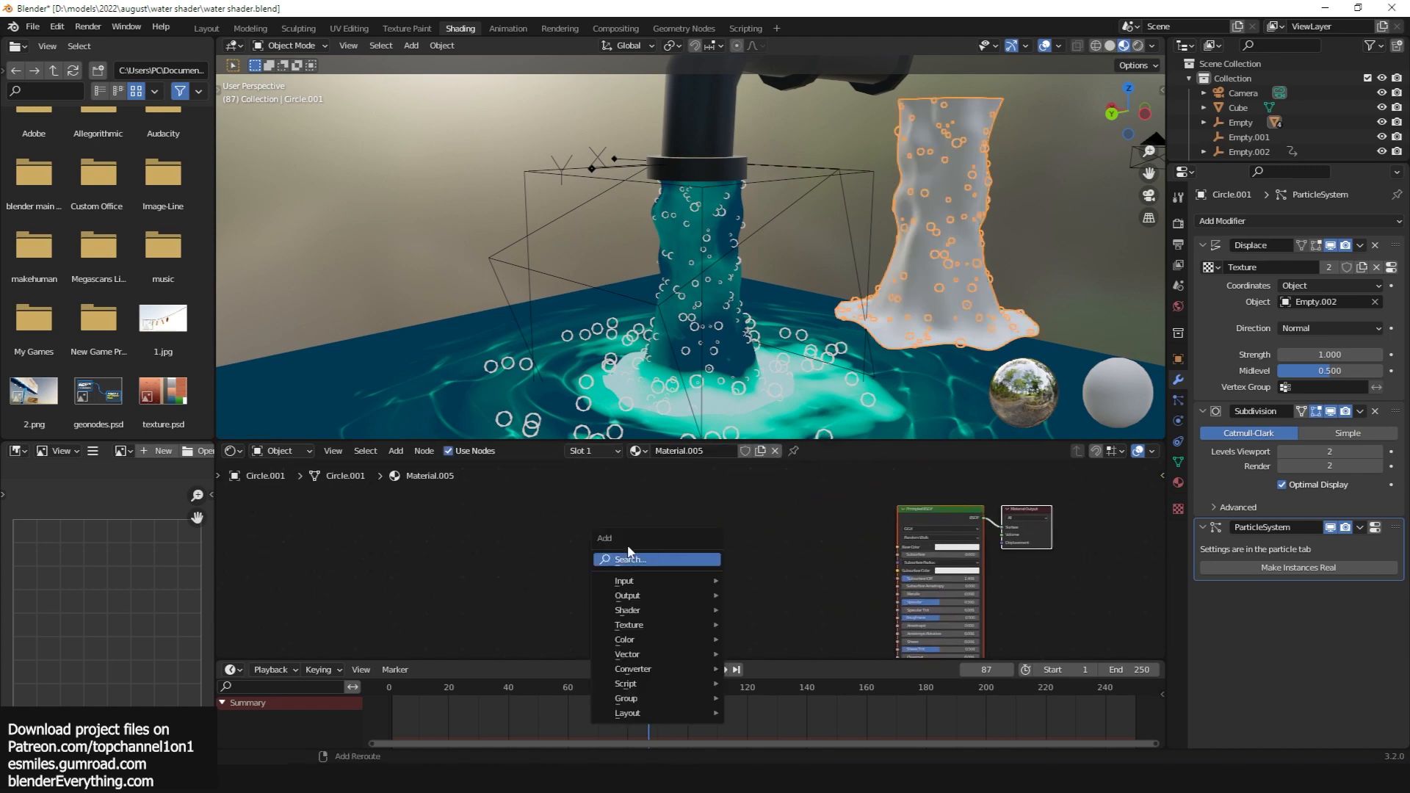
left_click(646, 561)
type("w")
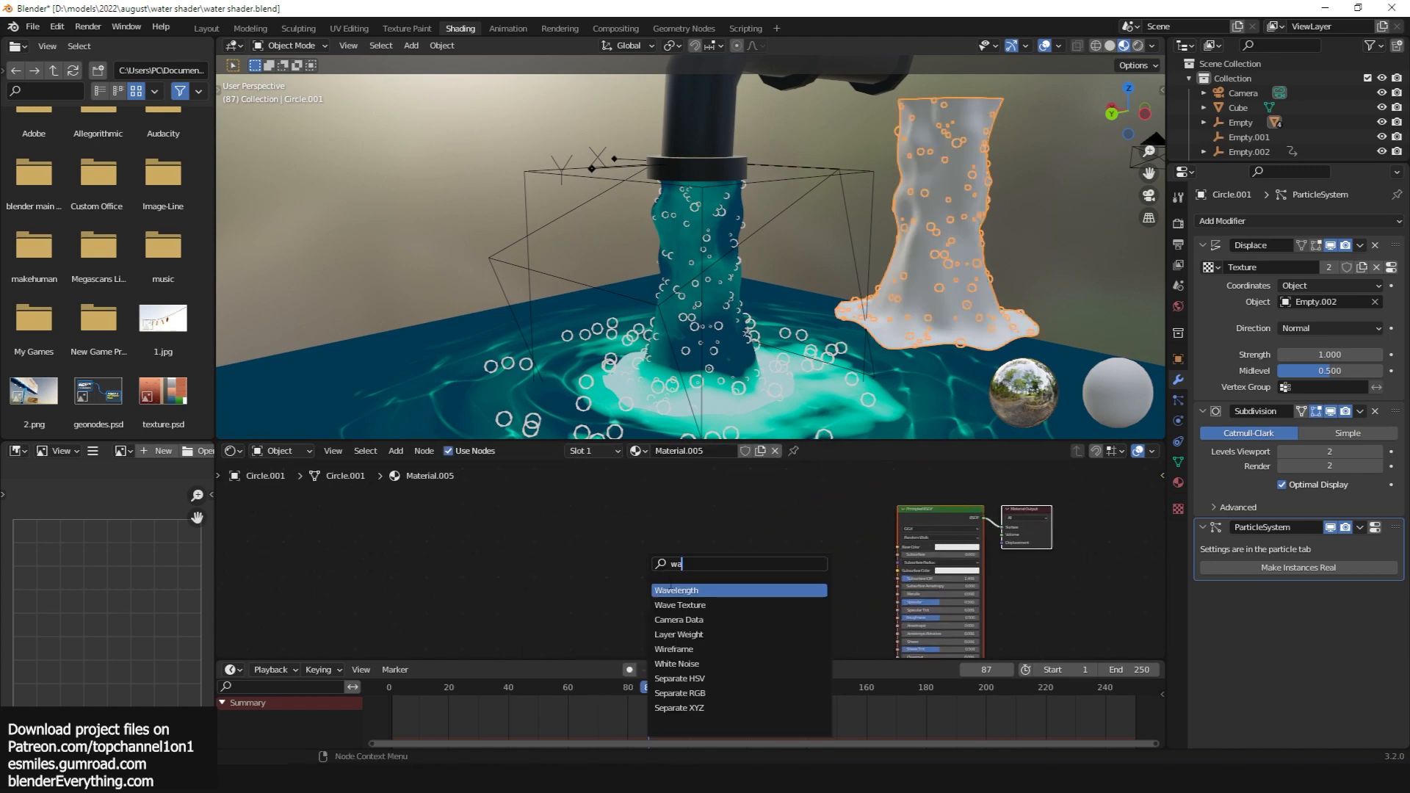
type("a")
left_click(673, 605)
left_click(611, 541)
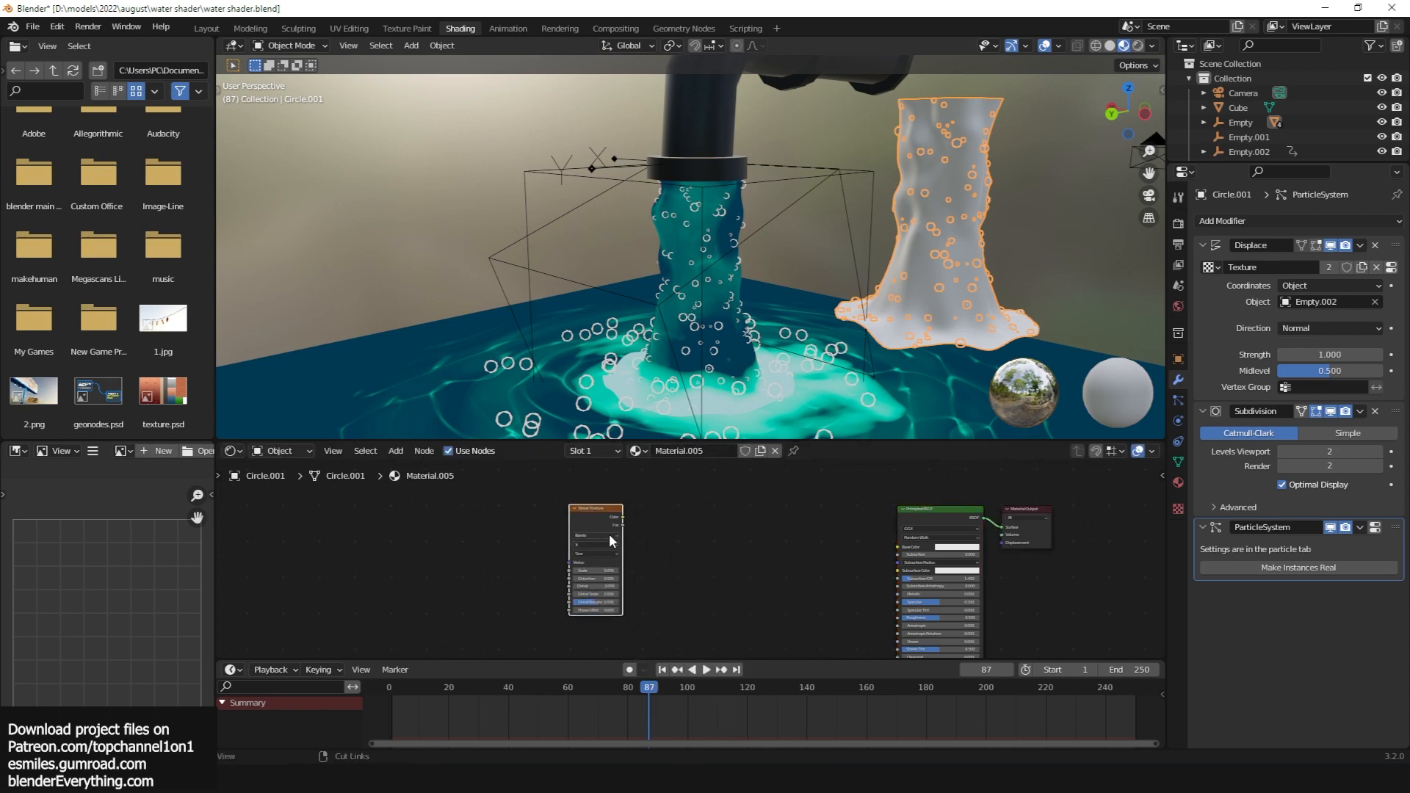
scroll(916, 236, "up", 2)
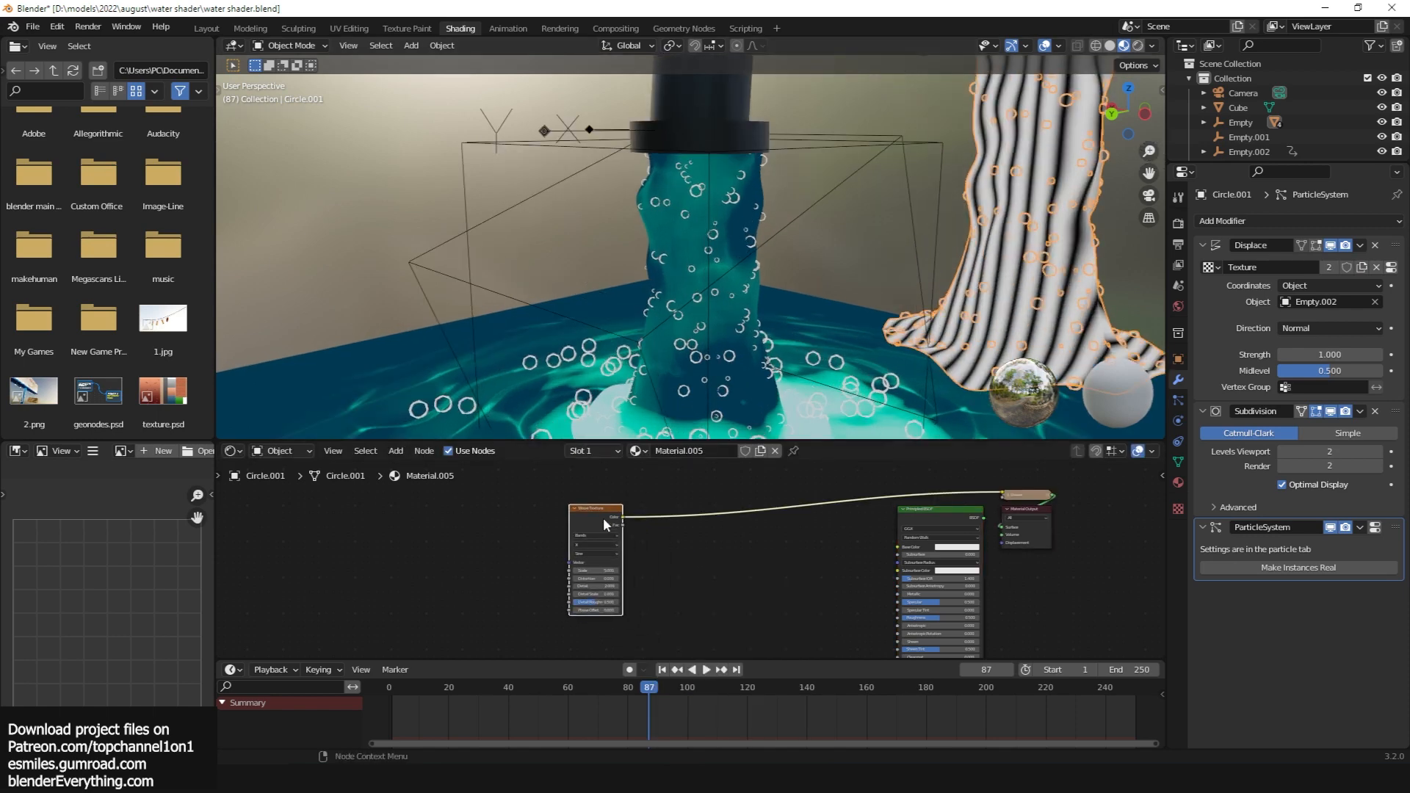
Set the Wave Texture's bands direction to Z after trying Y
scroll(603, 517, "up", 4)
left_click(620, 536)
left_click(610, 567)
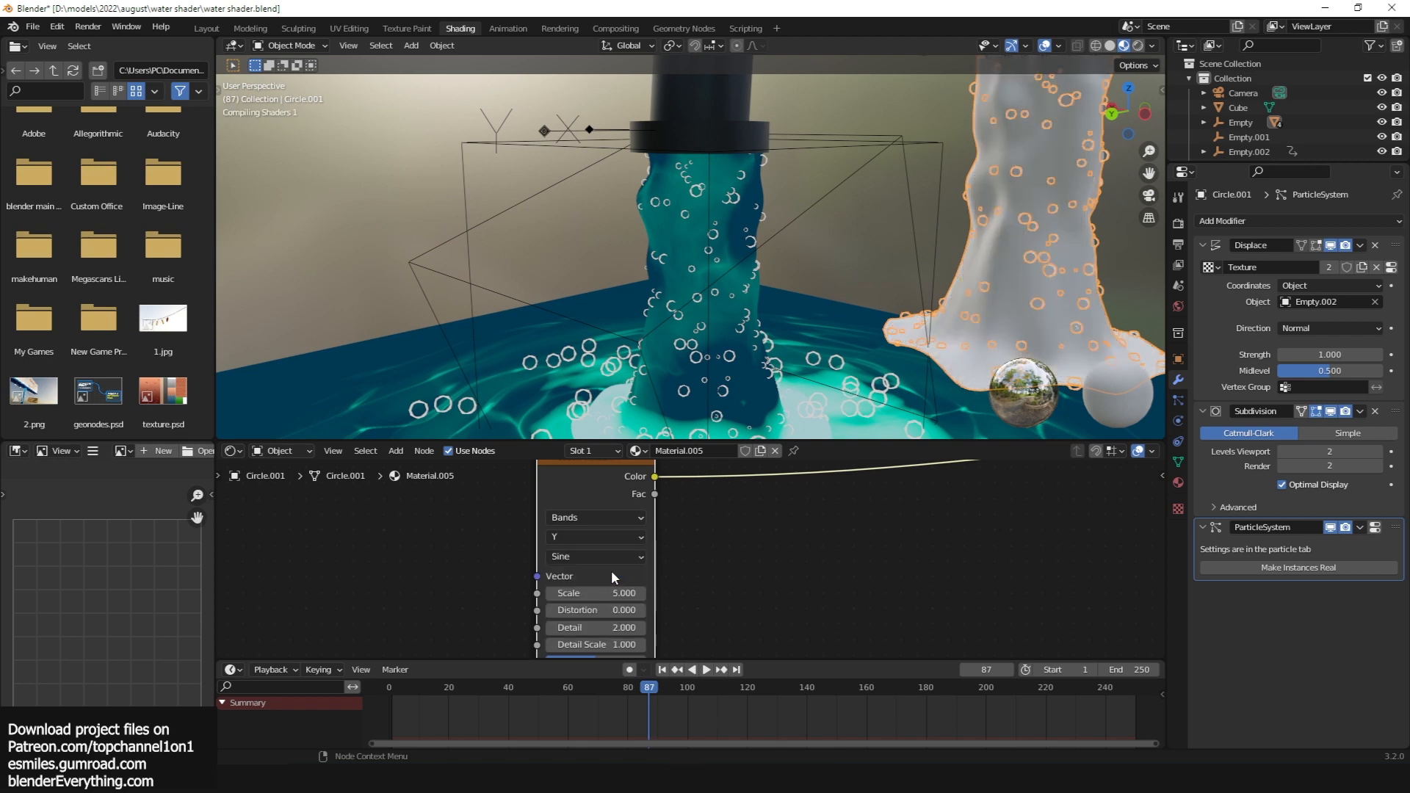
left_click(624, 532)
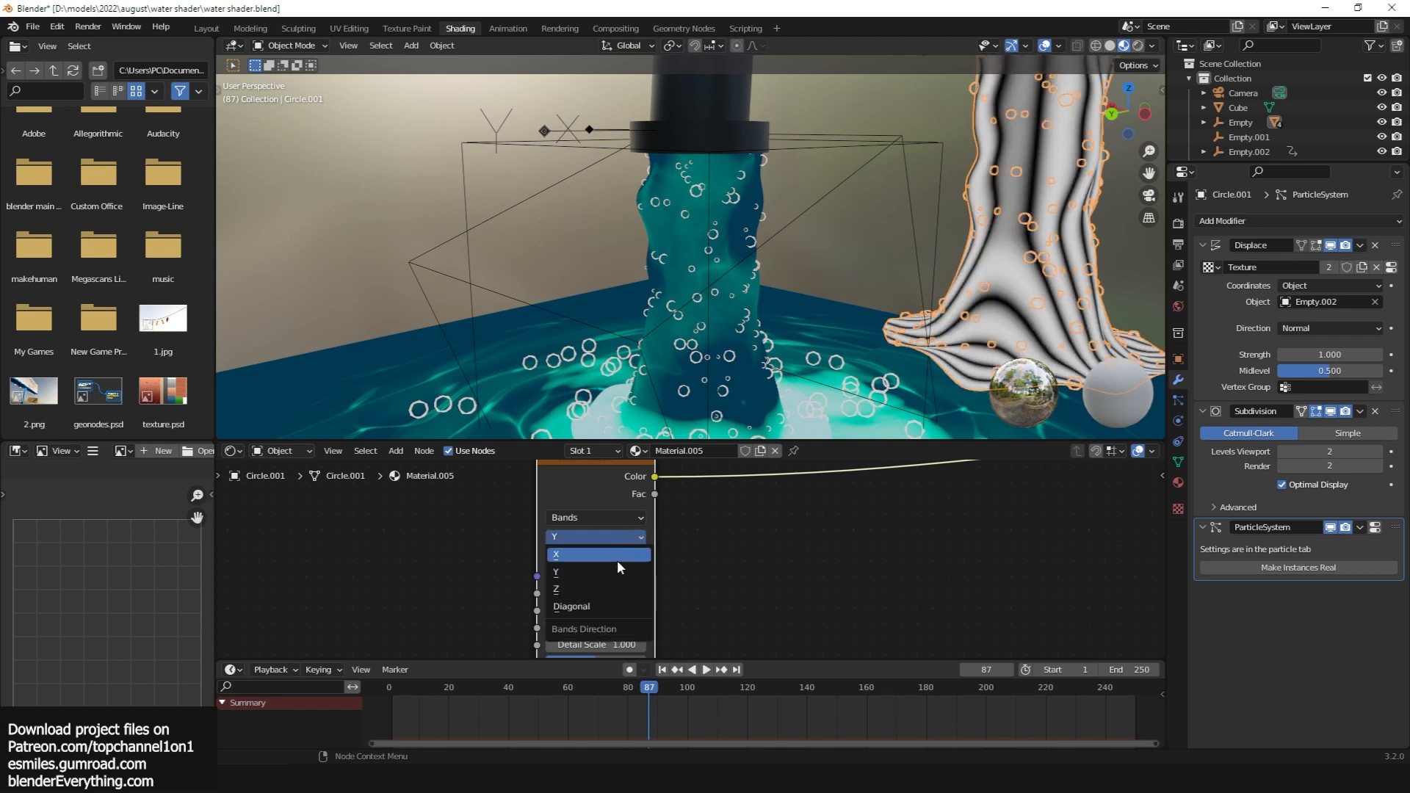
left_click(614, 584)
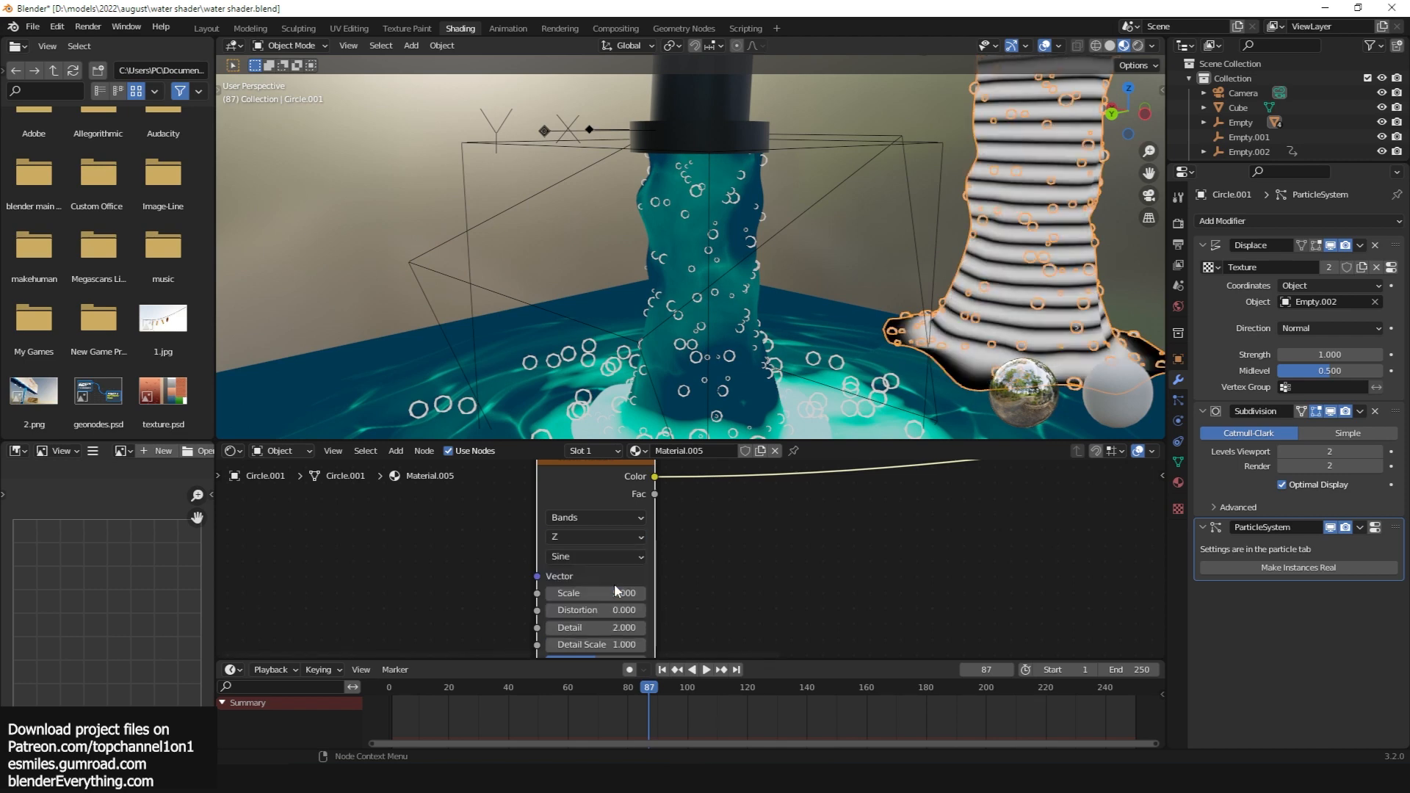
Set the Wave Texture's Scale to 1.300
scroll(676, 543, "down", 2)
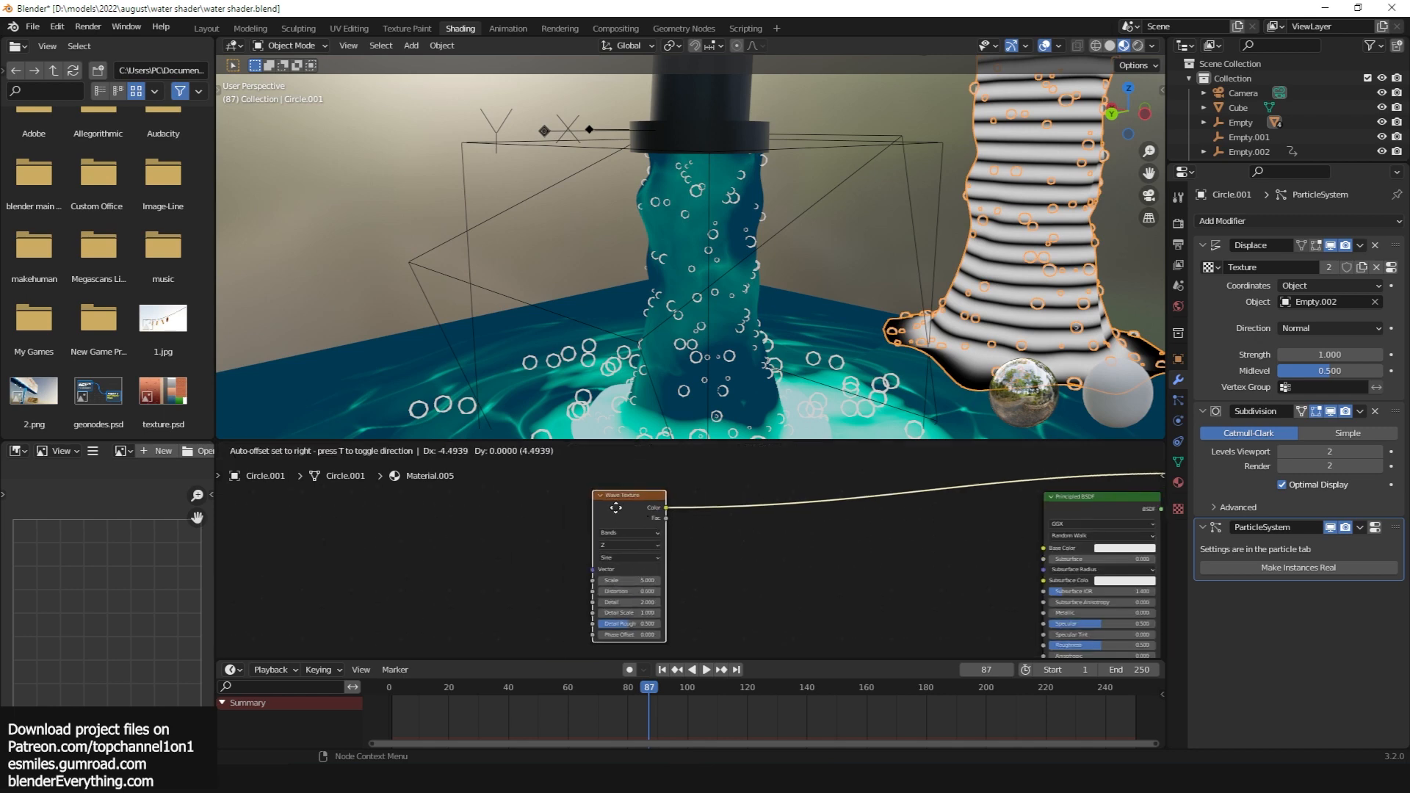
mouse_move(674, 544)
middle_mouse_down()
mouse_move(485, 523)
mouse_move(656, 523)
middle_mouse_up()
scroll(514, 531, "up", 2)
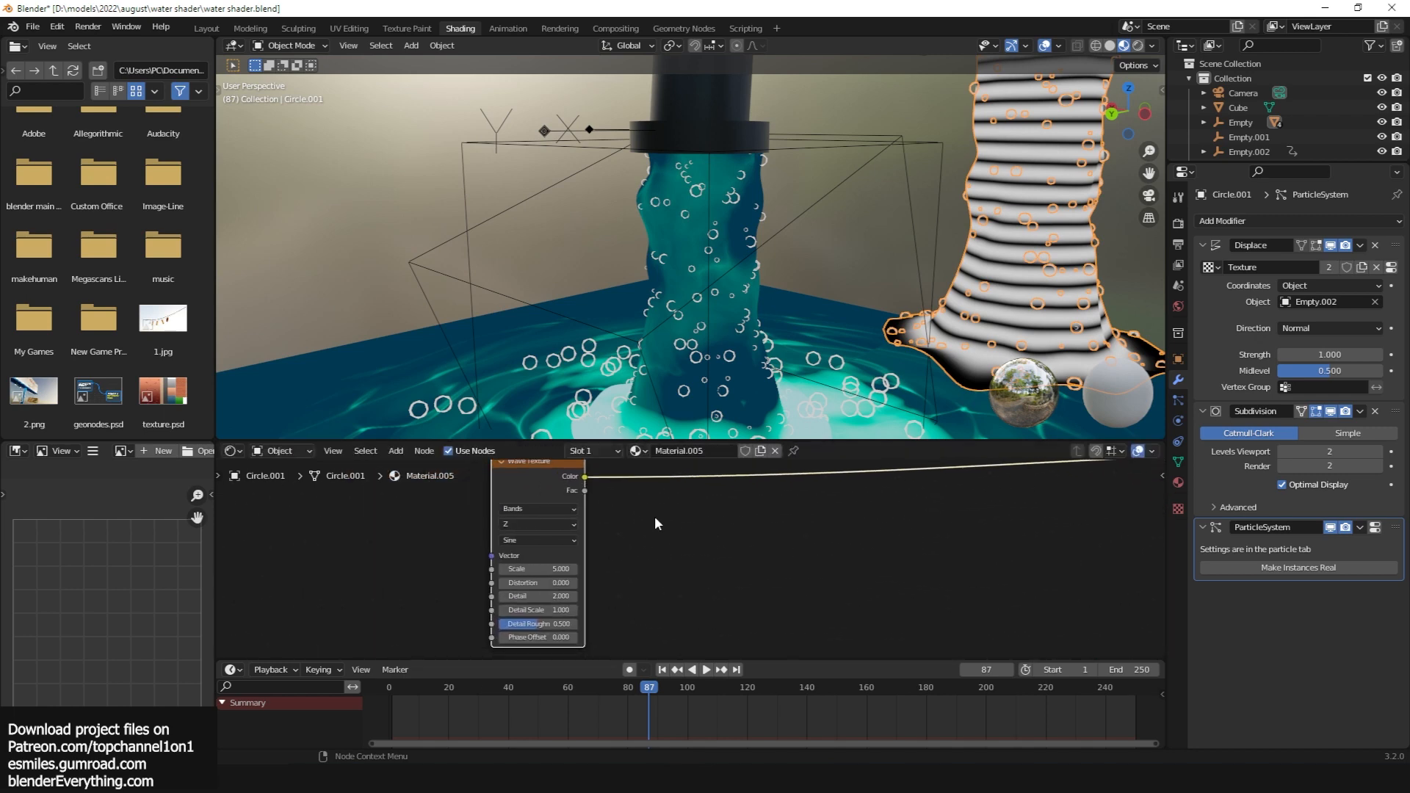
scroll(656, 523, "up", 4)
left_click_drag(477, 573, 437, 573)
scroll(711, 559, "down", 3)
middle_click_drag(711, 560, 669, 582)
Add a Noise Texture node beside the Wave Texture
key("shift+a")
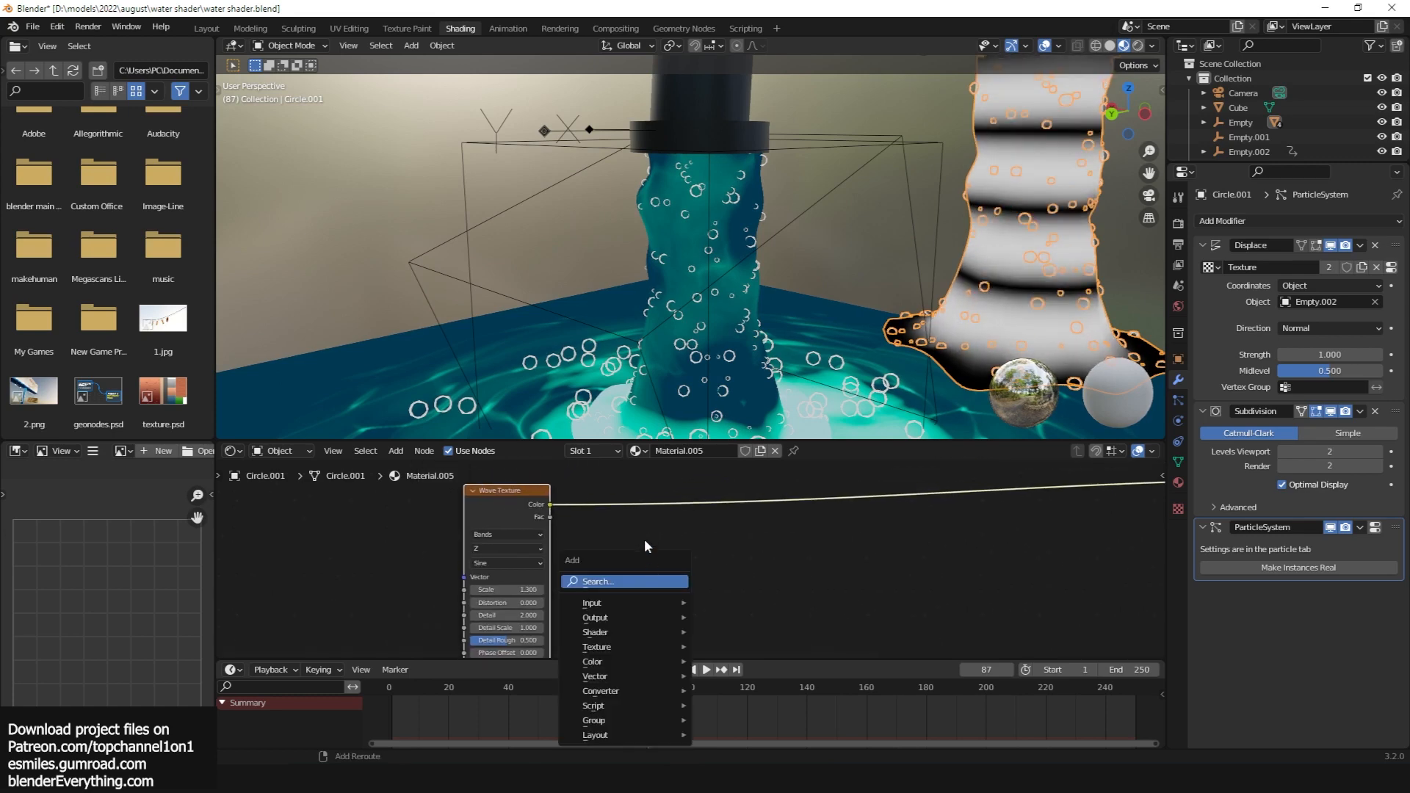
left_click(649, 578)
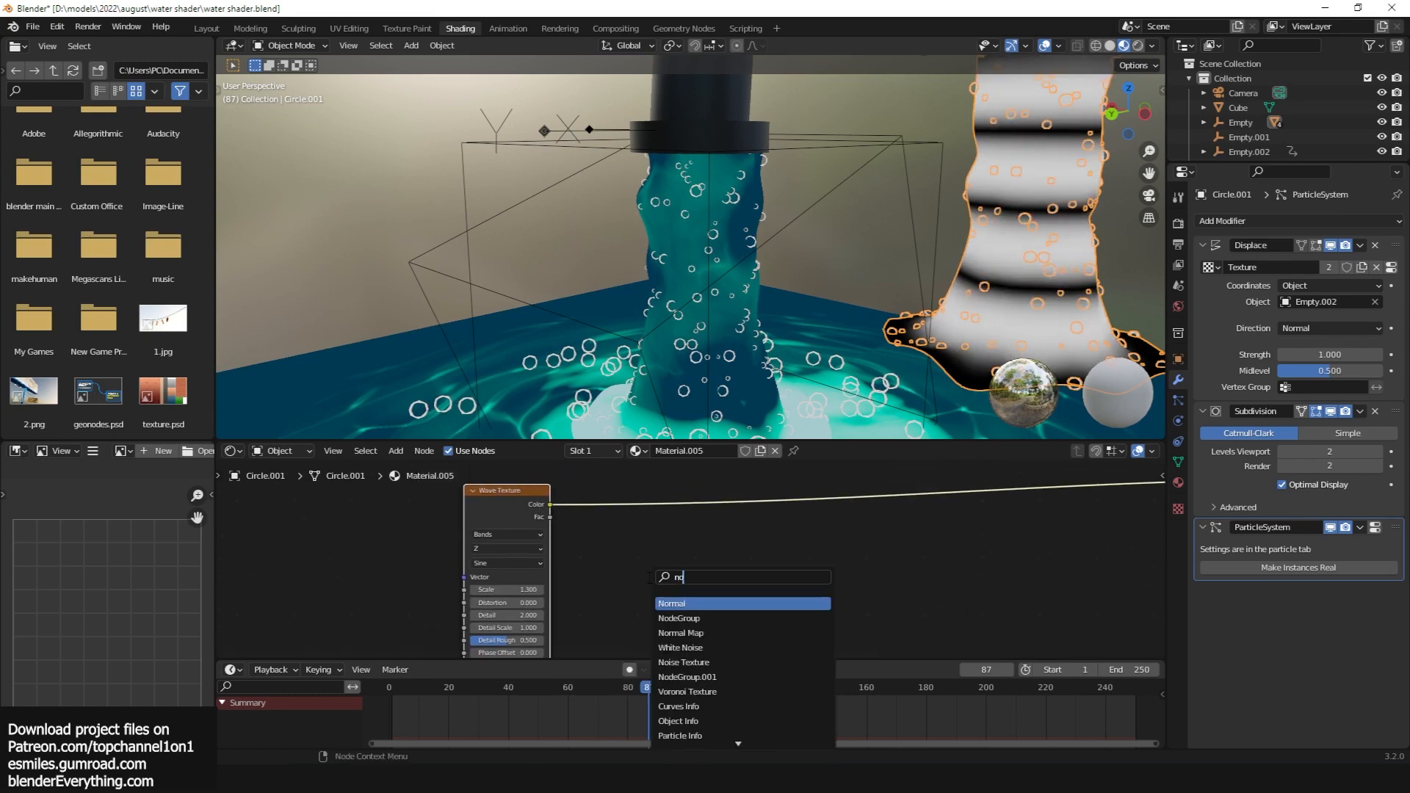
left_click(675, 618)
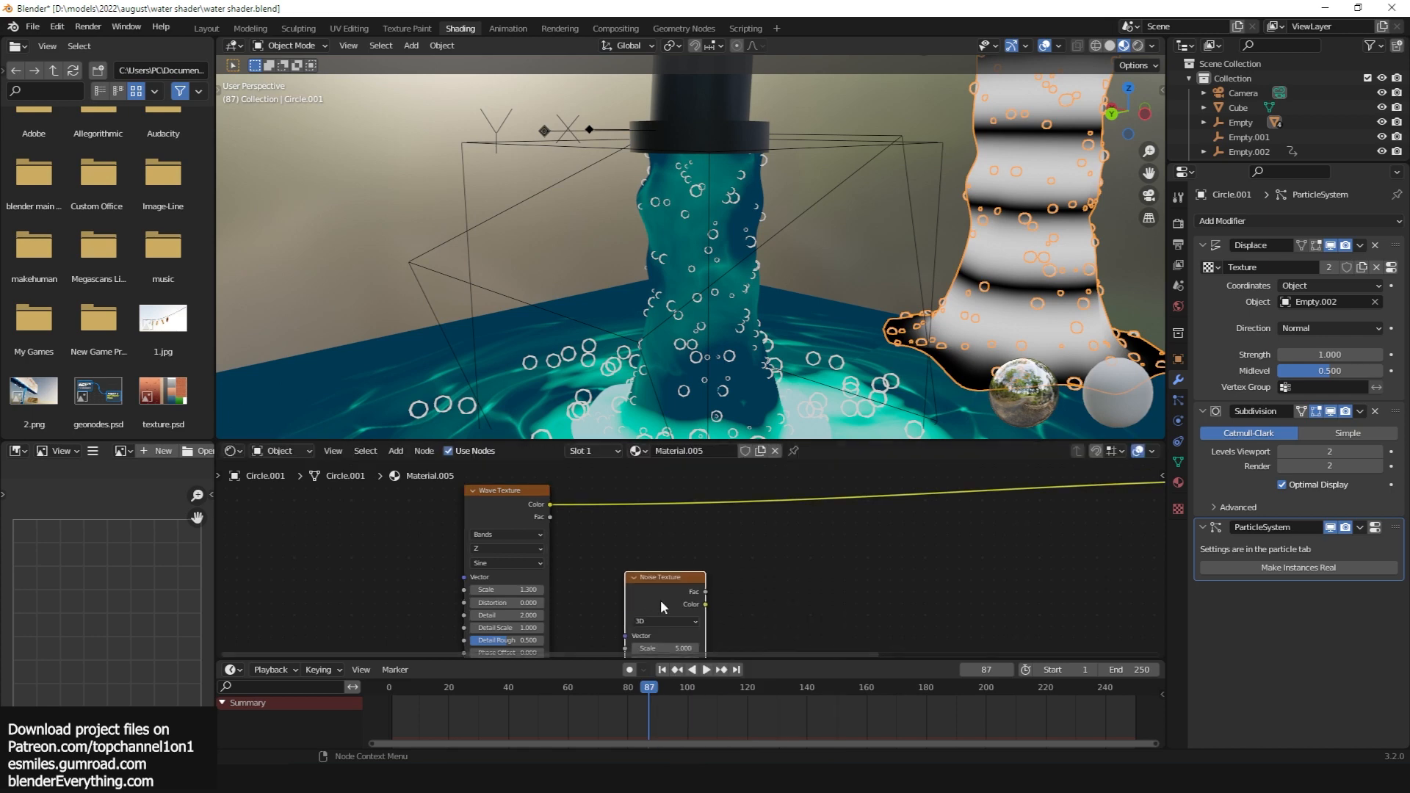
Combine the Wave Texture and Noise Texture outputs with an expanded Mix node and set its factor to 0.358
right_click_drag(551, 527, 553, 527, "ctrl+alt")
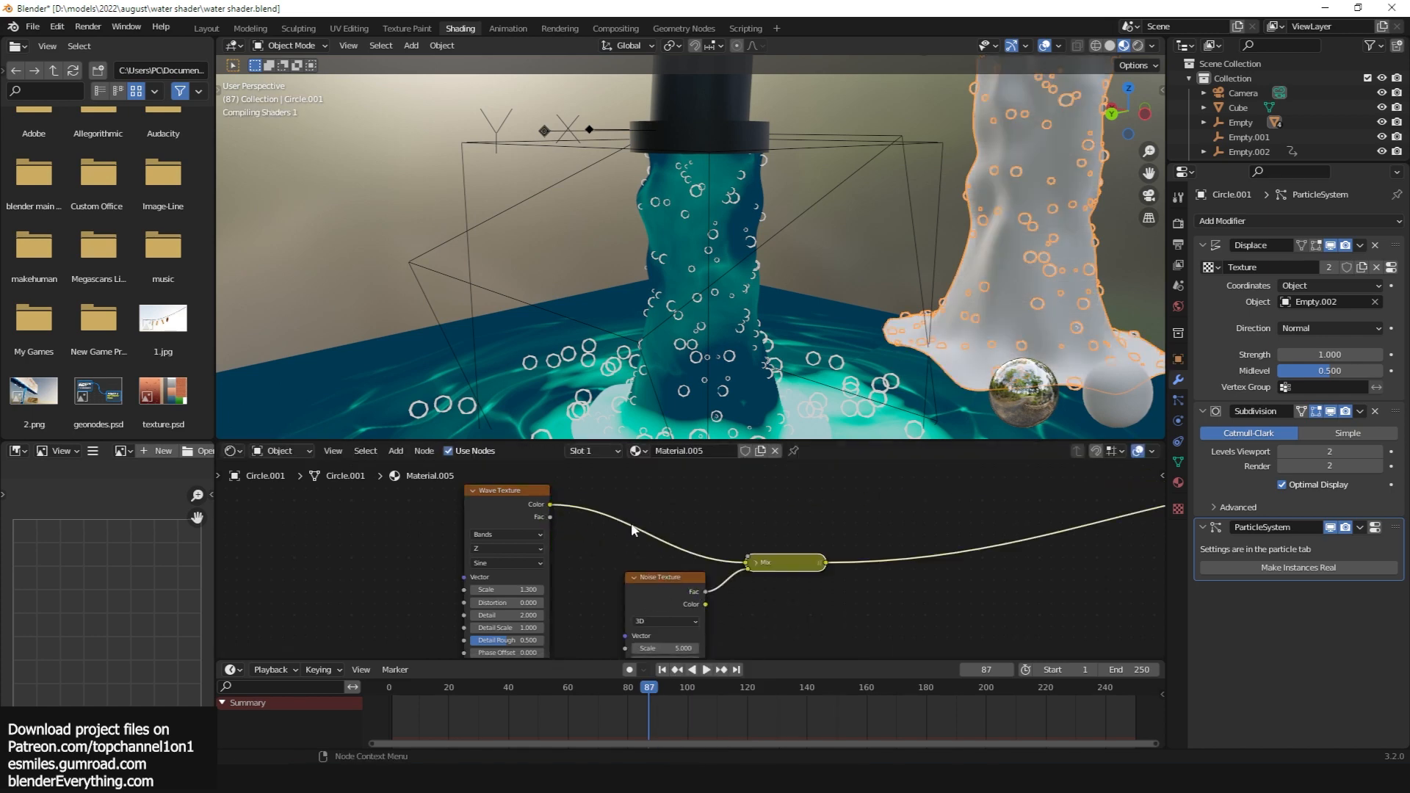
key("h")
left_click_drag(781, 483, 843, 512)
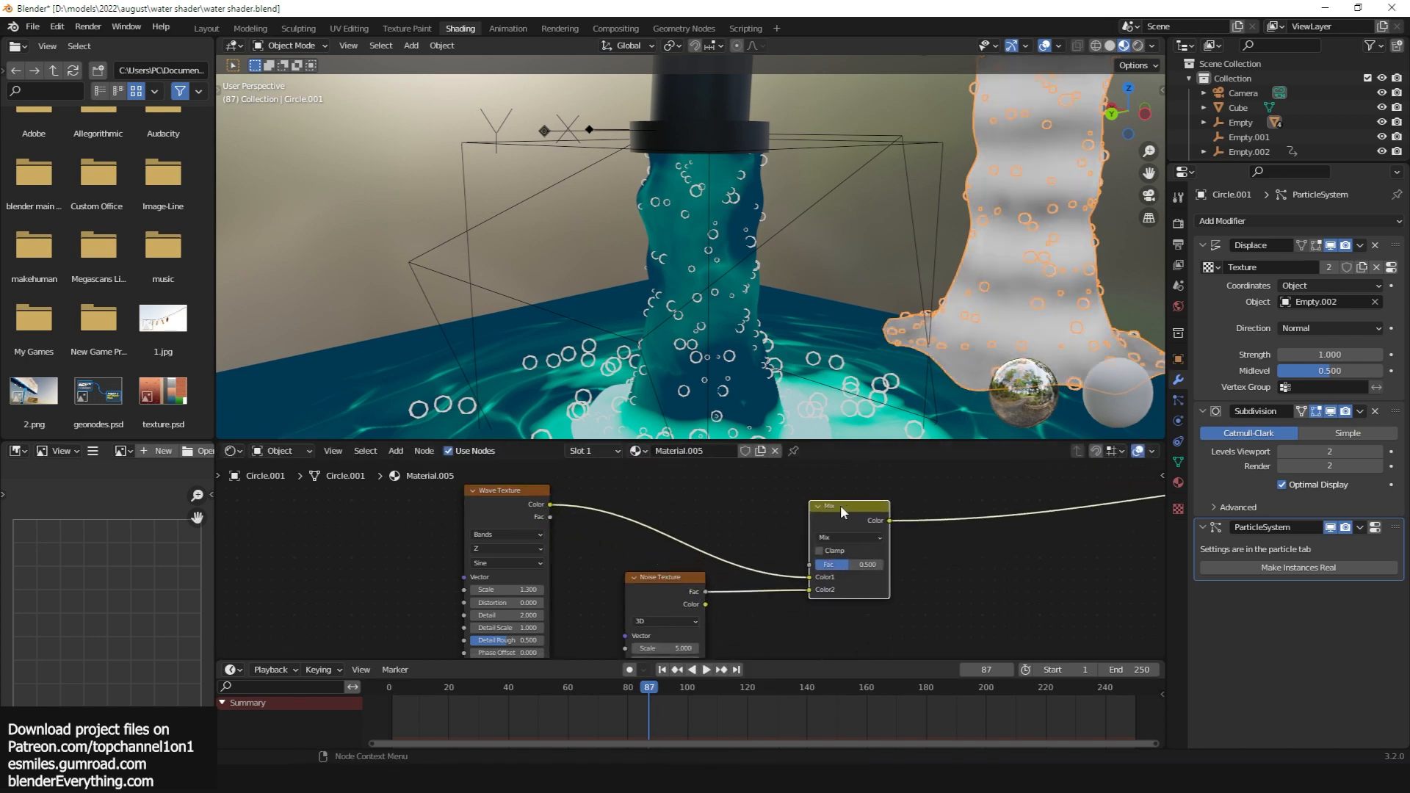
left_click_drag(858, 566, 853, 566)
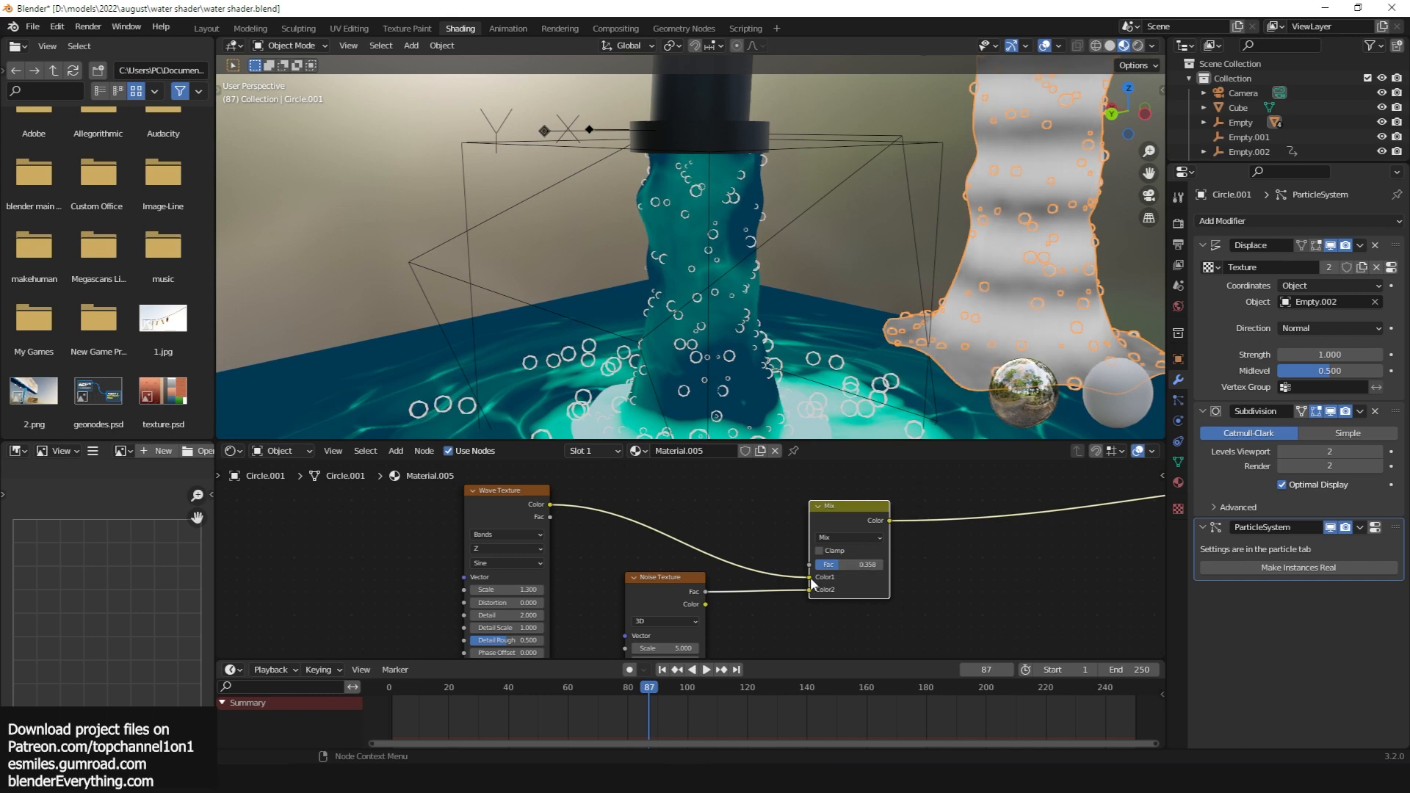
Set the Wave Texture's Distortion to 12.100 and the Noise Texture's Scale to 4.900, and play the animation to check the duplicated stream
middle_click_drag(809, 586, 886, 527)
mouse_move(740, 588)
left_mouse_down()
mouse_move(767, 587)
mouse_move(736, 589)
left_mouse_up()
scroll(588, 615, "up", 3)
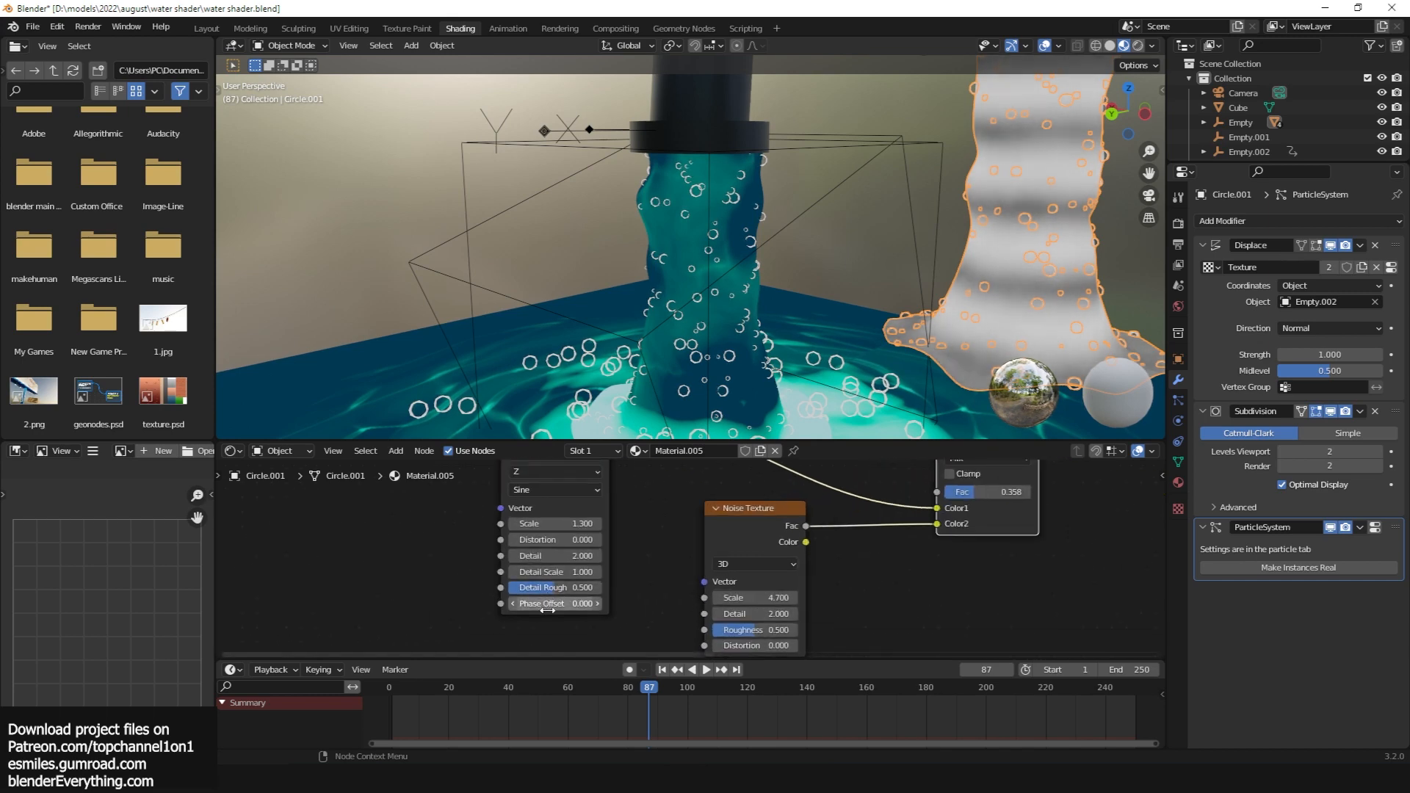
scroll(548, 611, "up", 1)
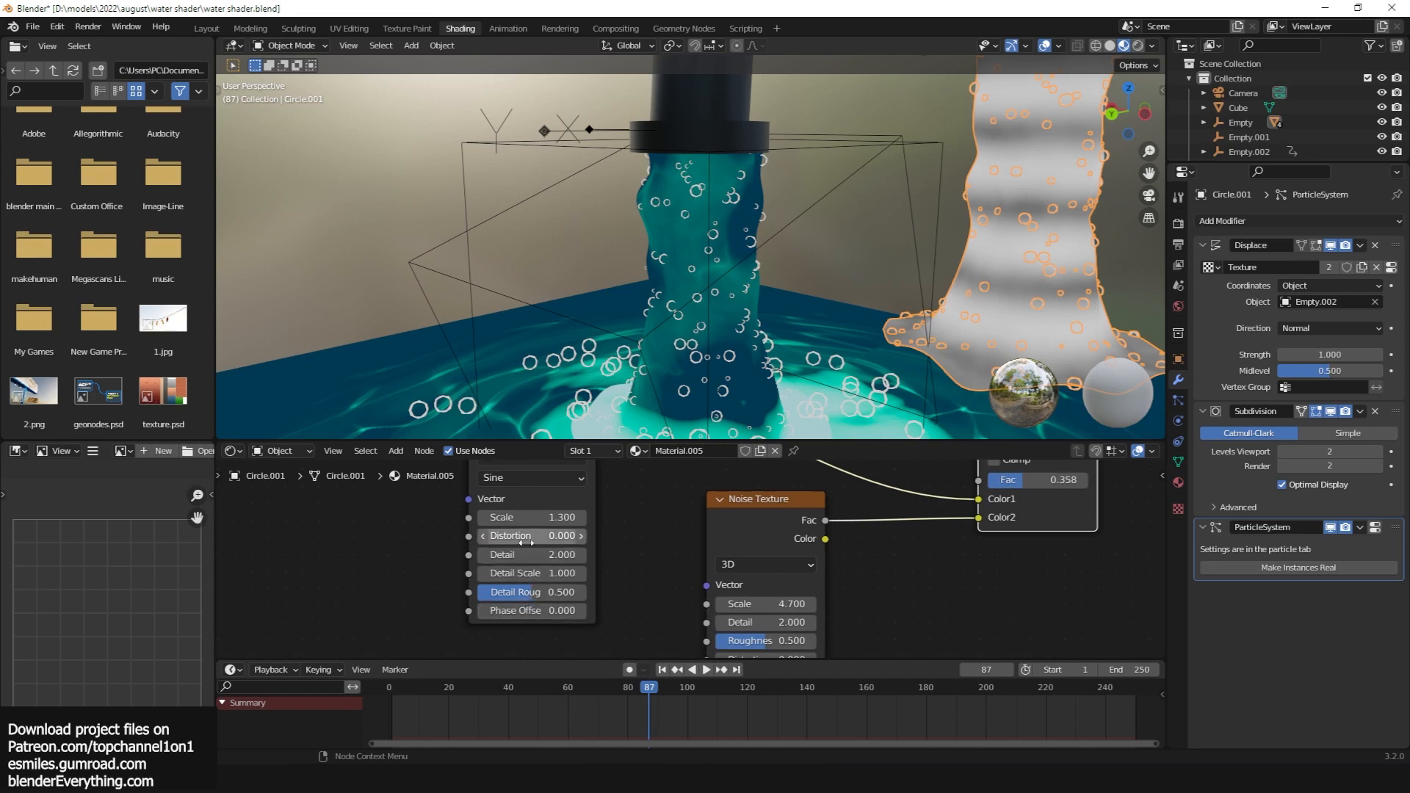
left_click_drag(533, 535, 606, 536)
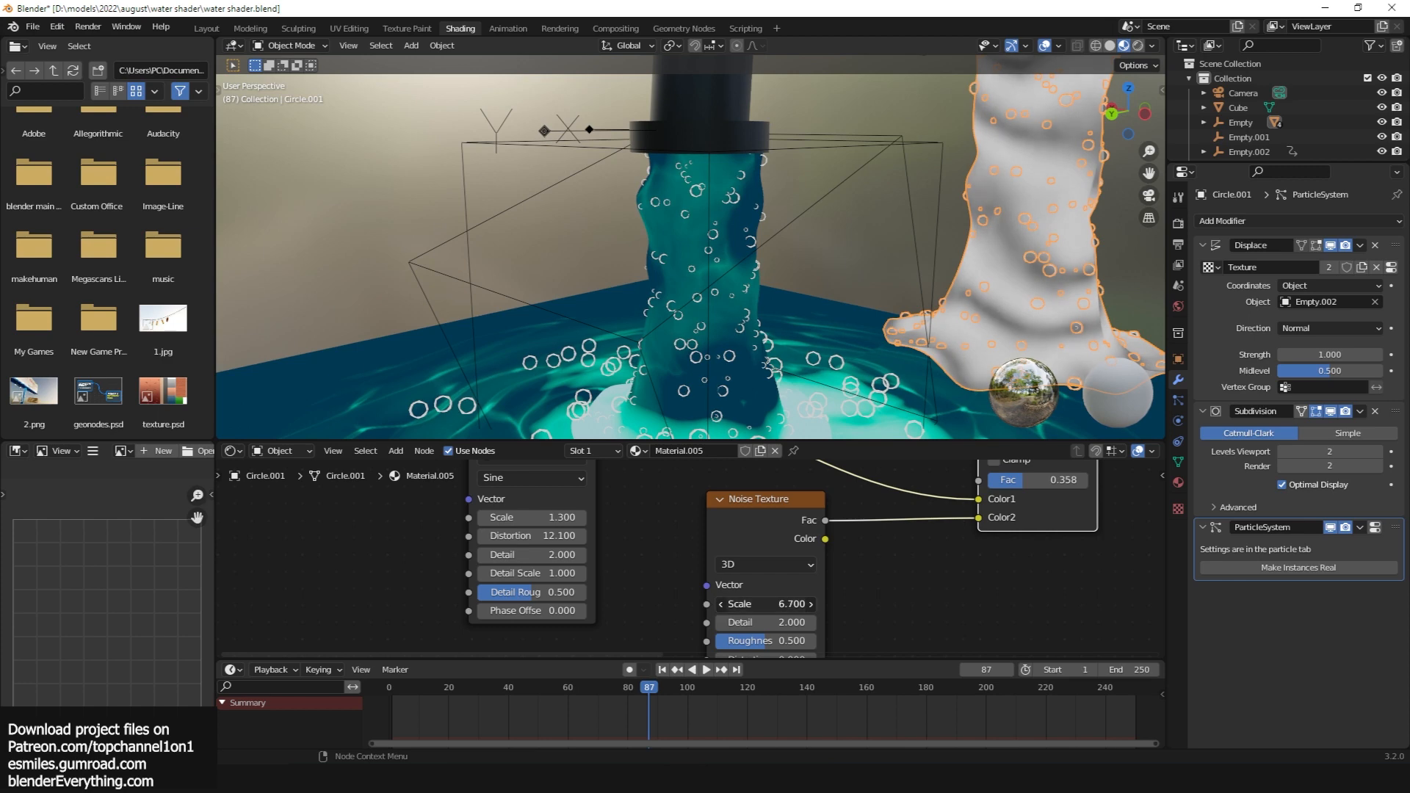
scroll(951, 249, "down", 3)
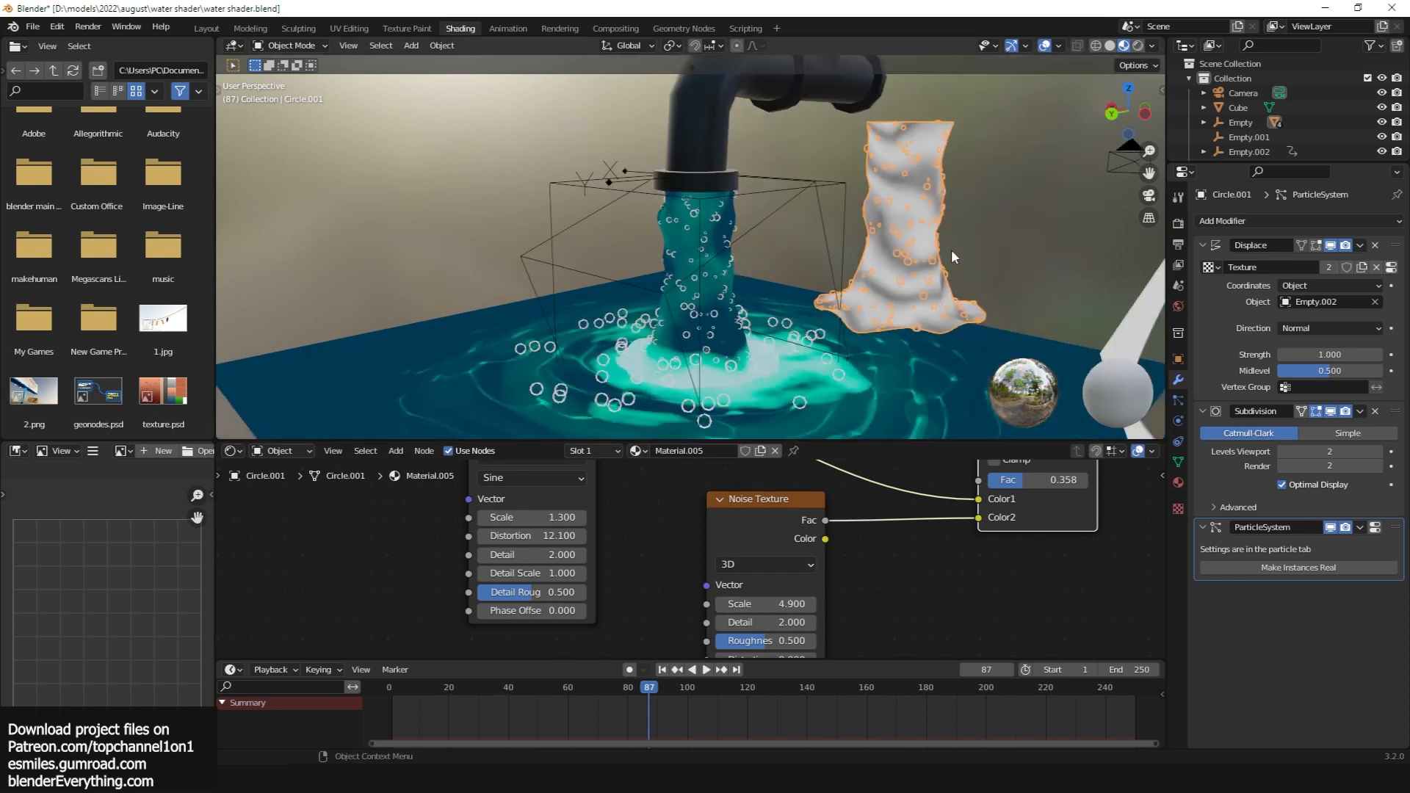
middle_click_drag(548, 489, 768, 555)
key("space")
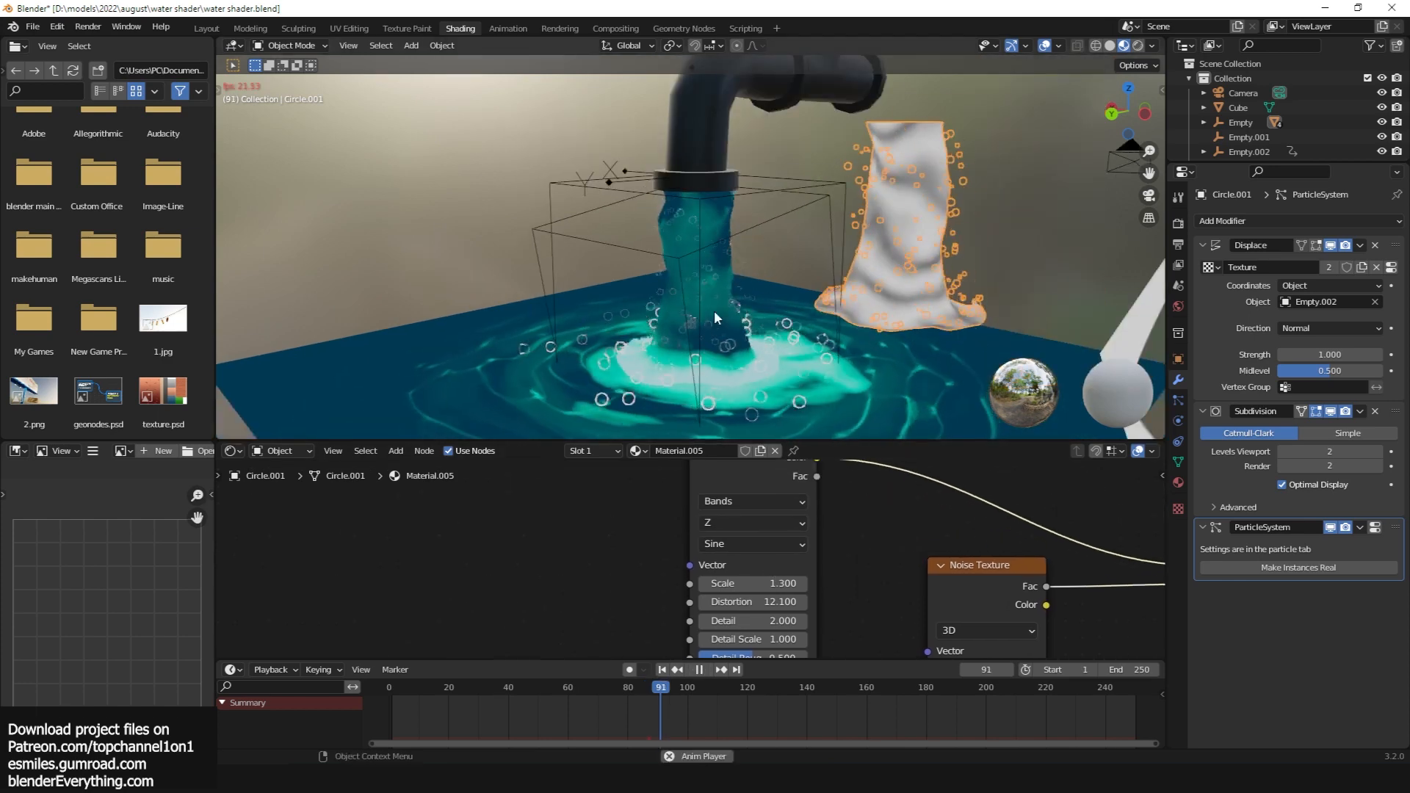
Add Texture Coordinate and Mapping nodes feeding the Wave Texture's Vector input
middle_click_drag(769, 535, 794, 551)
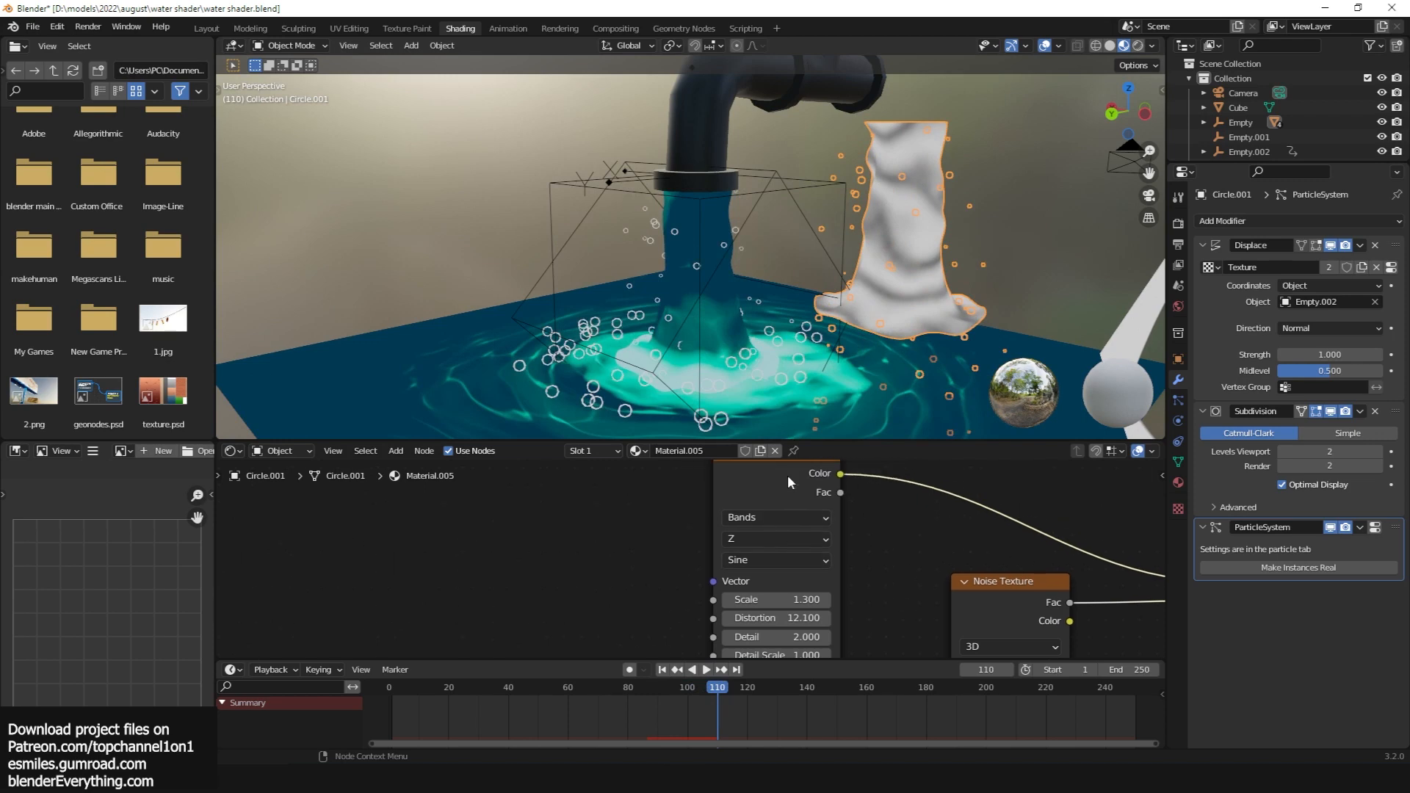
key("ctrl+t")
mouse_move(573, 513)
middle_mouse_down()
mouse_move(813, 520)
mouse_move(765, 526)
mouse_move(742, 506)
mouse_move(652, 513)
middle_mouse_up()
scroll(811, 520, "down", 4)
scroll(708, 559, "up", 3)
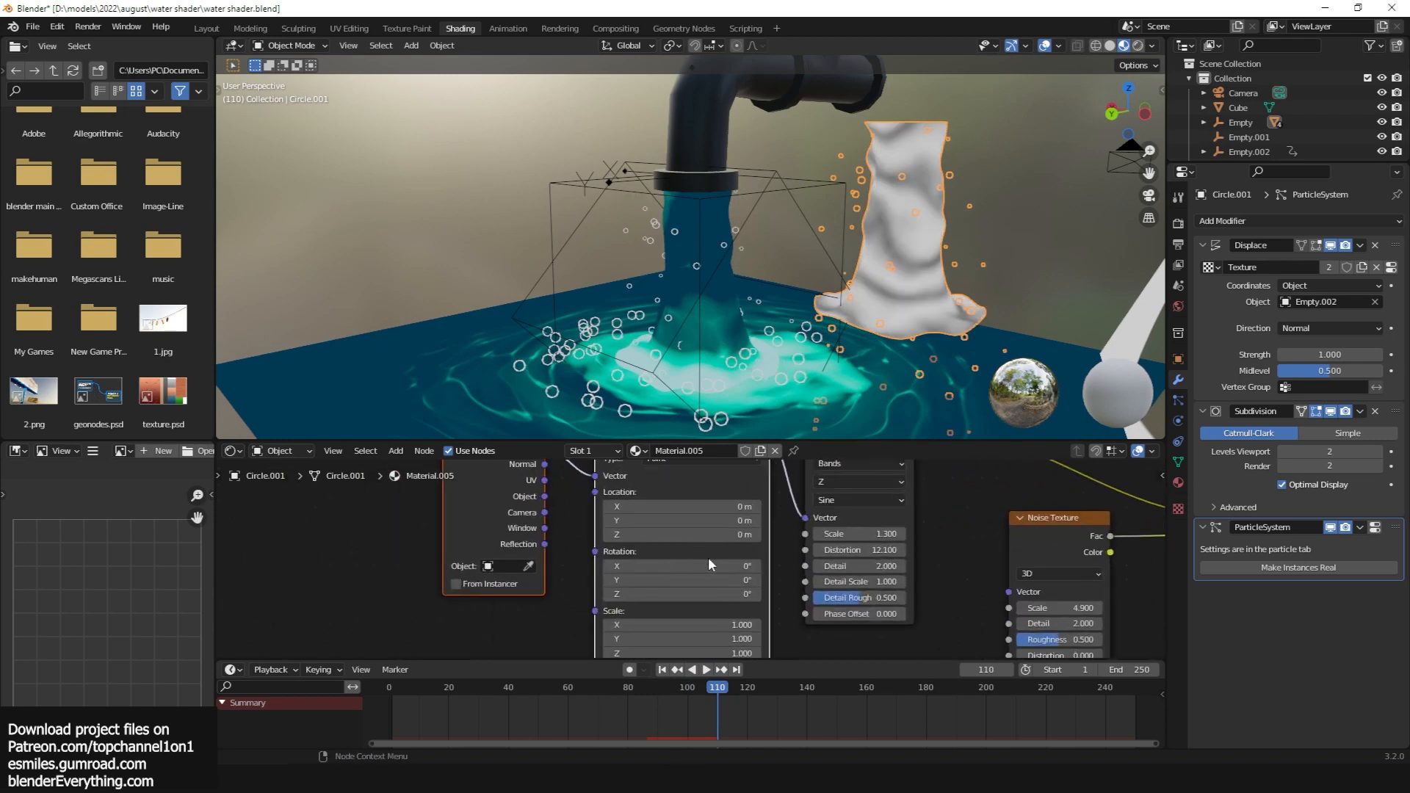
Drive the Mapping node's Z location with a #frame expression so the wave pattern moves along the stream
left_click_drag(742, 530, 739, 535)
key("ctrl+z")
left_click(739, 538)
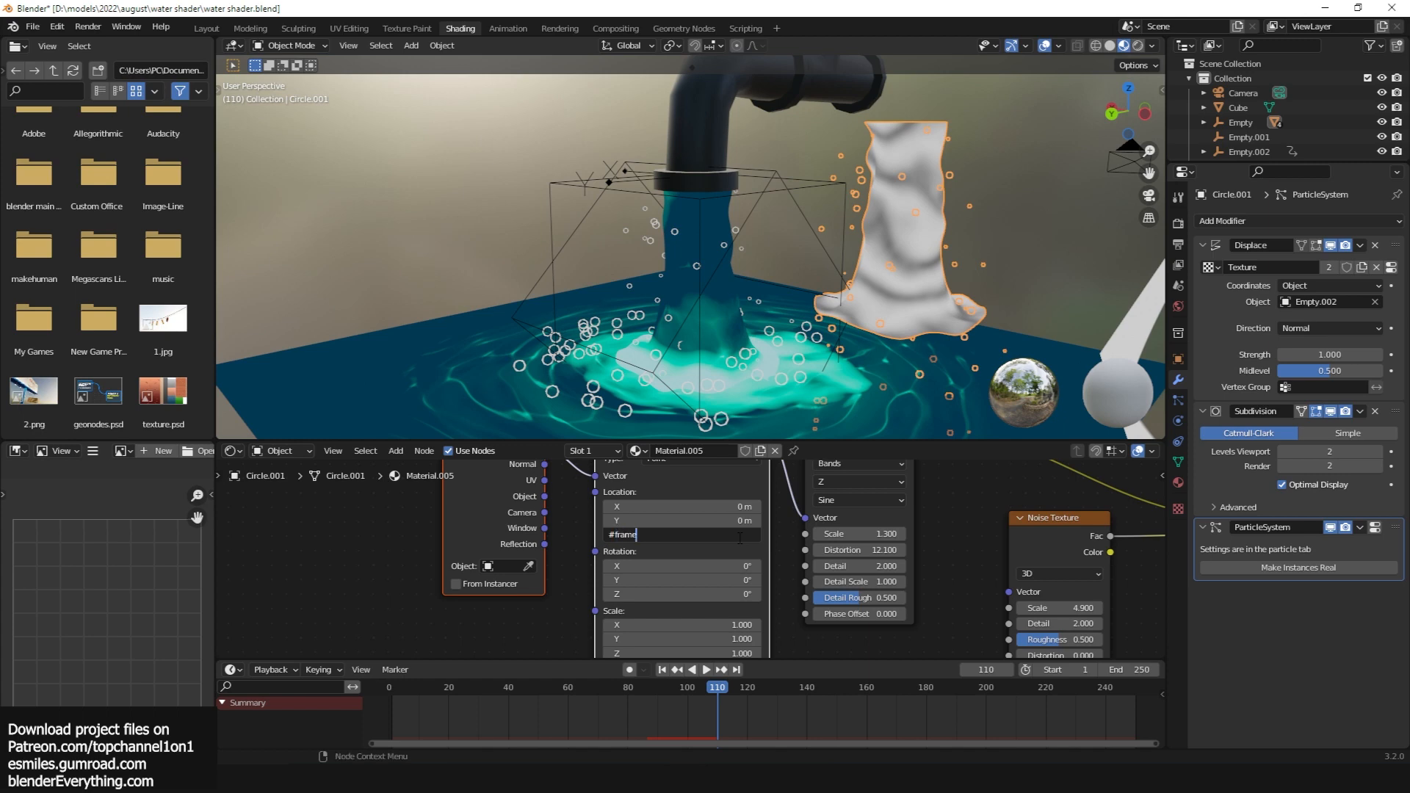
type("#frame")
key("Return")
Play the animation and examine the moving wave pattern on the duplicated stream alongside its node chain
key("space")
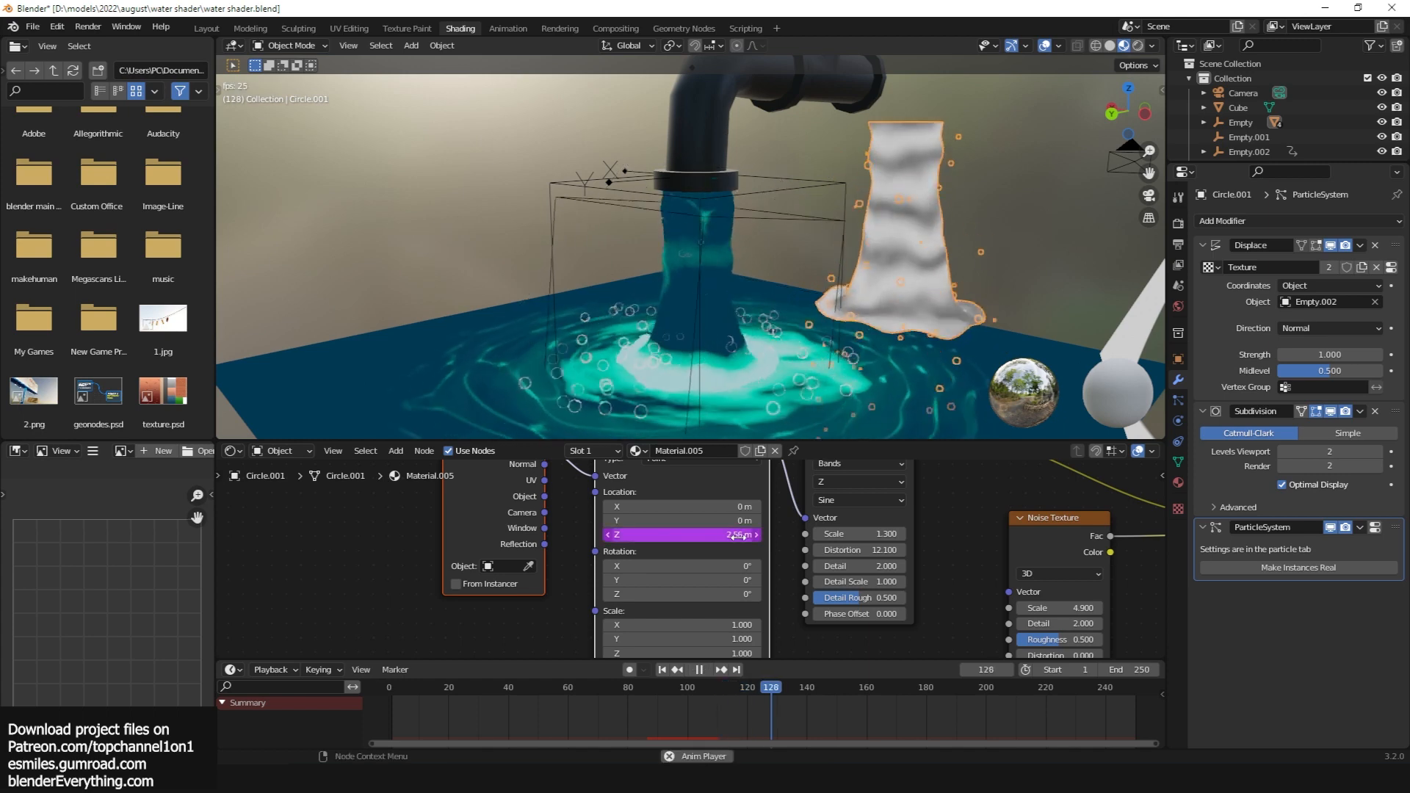
middle_click_drag(923, 552, 726, 561)
scroll(849, 546, "up", 2)
scroll(860, 548, "up", 1)
scroll(893, 551, "up", 1)
scroll(725, 561, "down", 7)
scroll(976, 508, "down", 2)
middle_click_drag(976, 508, 831, 572)
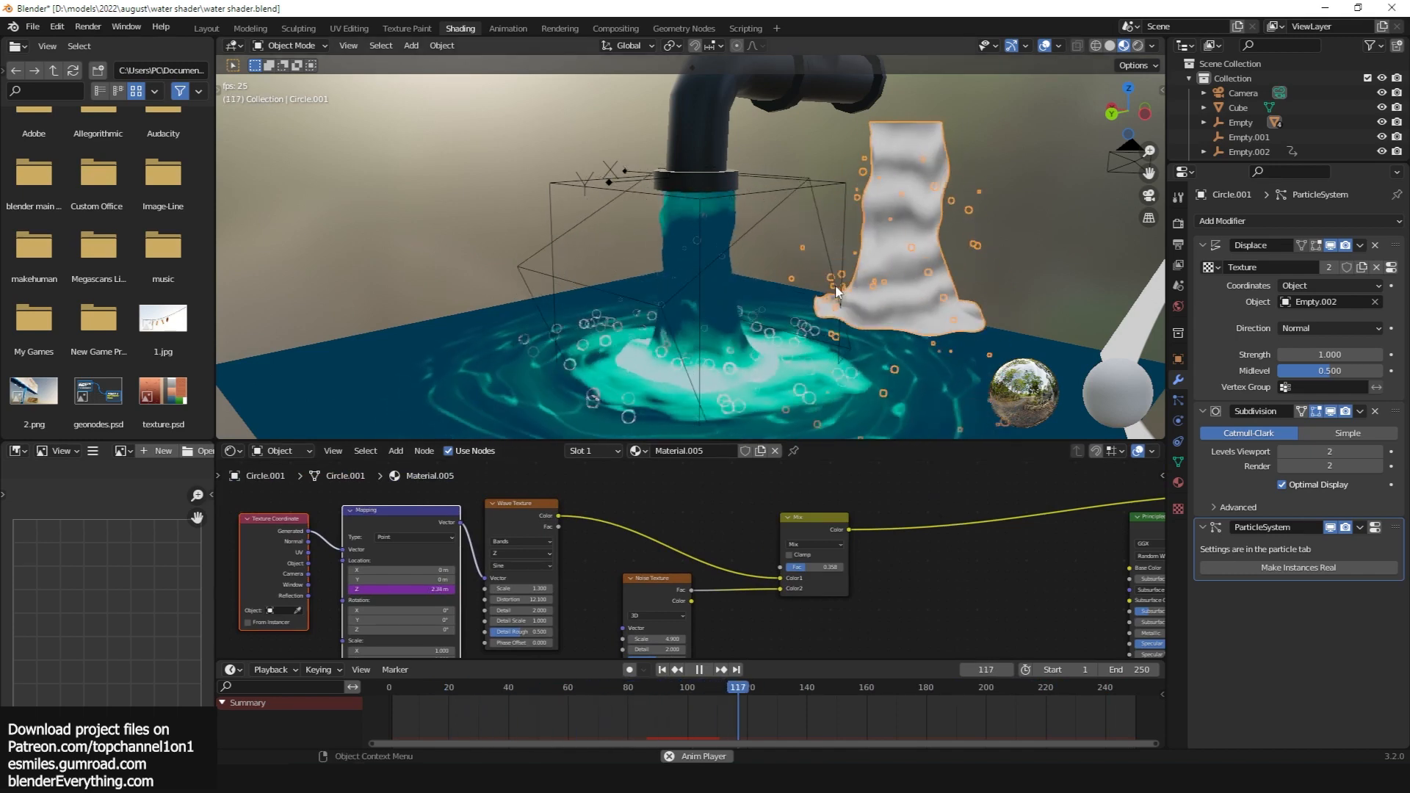
key("space")
Add a Voronoi Texture node below the Mix node and preview its Distance output on the duplicated stream
scroll(880, 605, "down", 5)
middle_click_drag(880, 605, 894, 545)
scroll(887, 545, "up", 4)
key("shift+a")
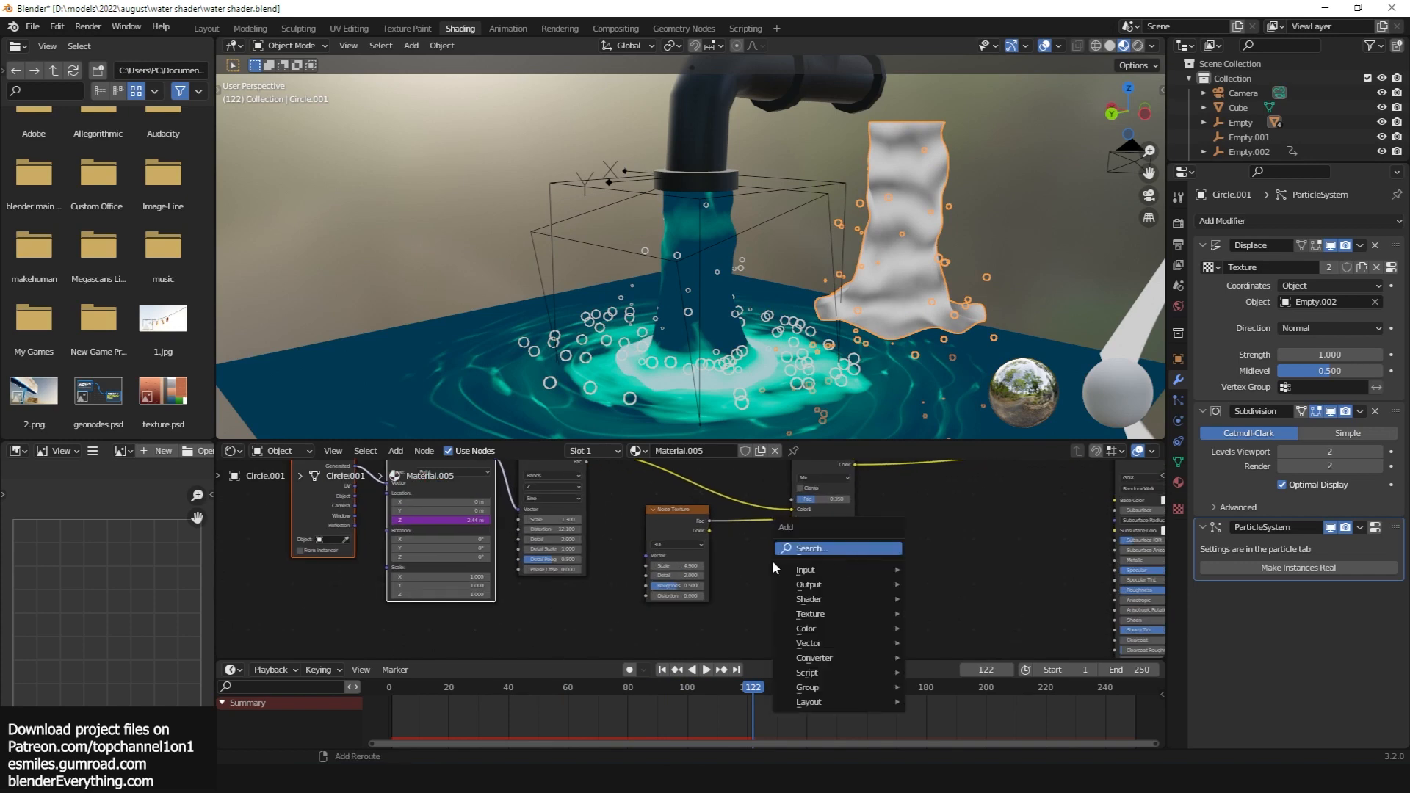
mouse_move(852, 615)
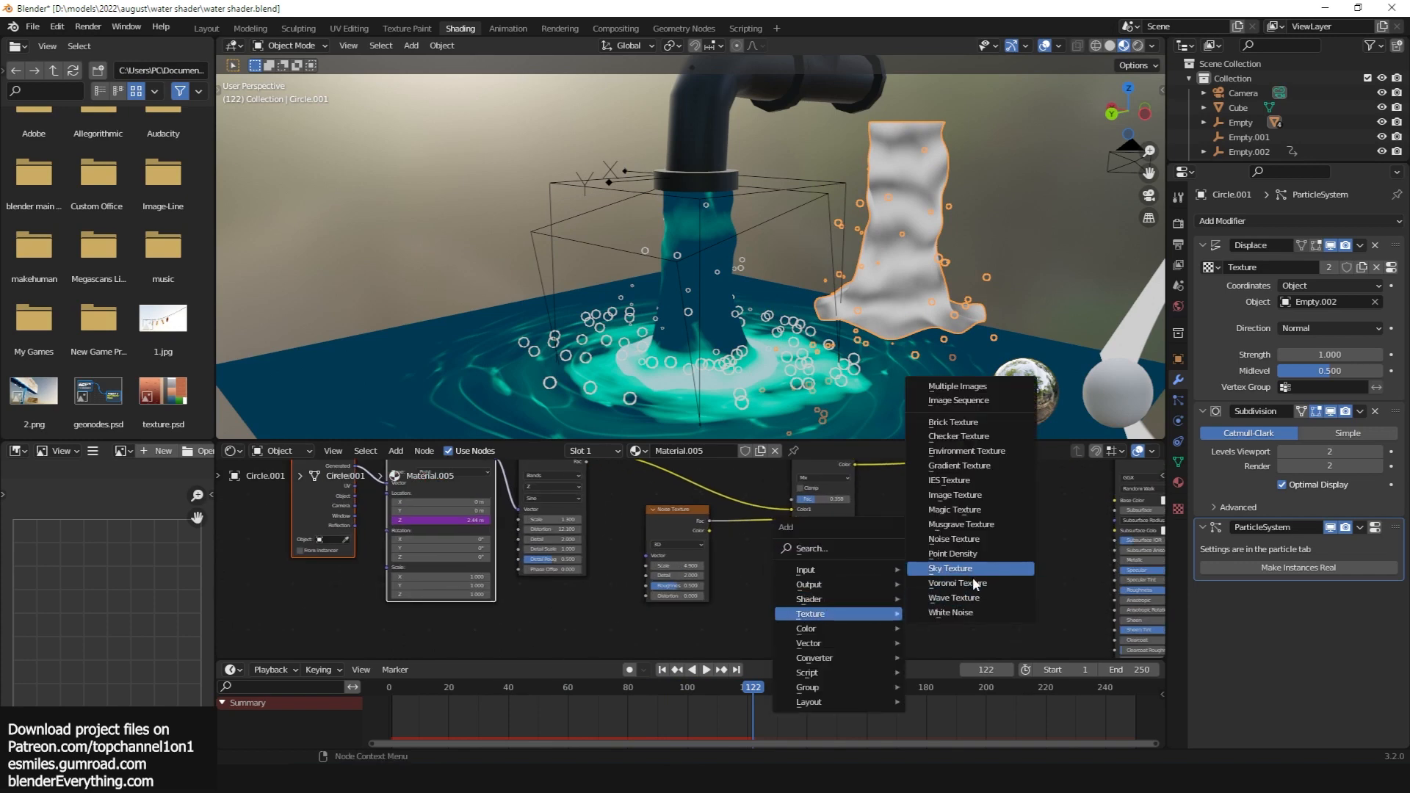
left_click(973, 584)
left_click(858, 589)
left_click(858, 589, "ctrl+shift")
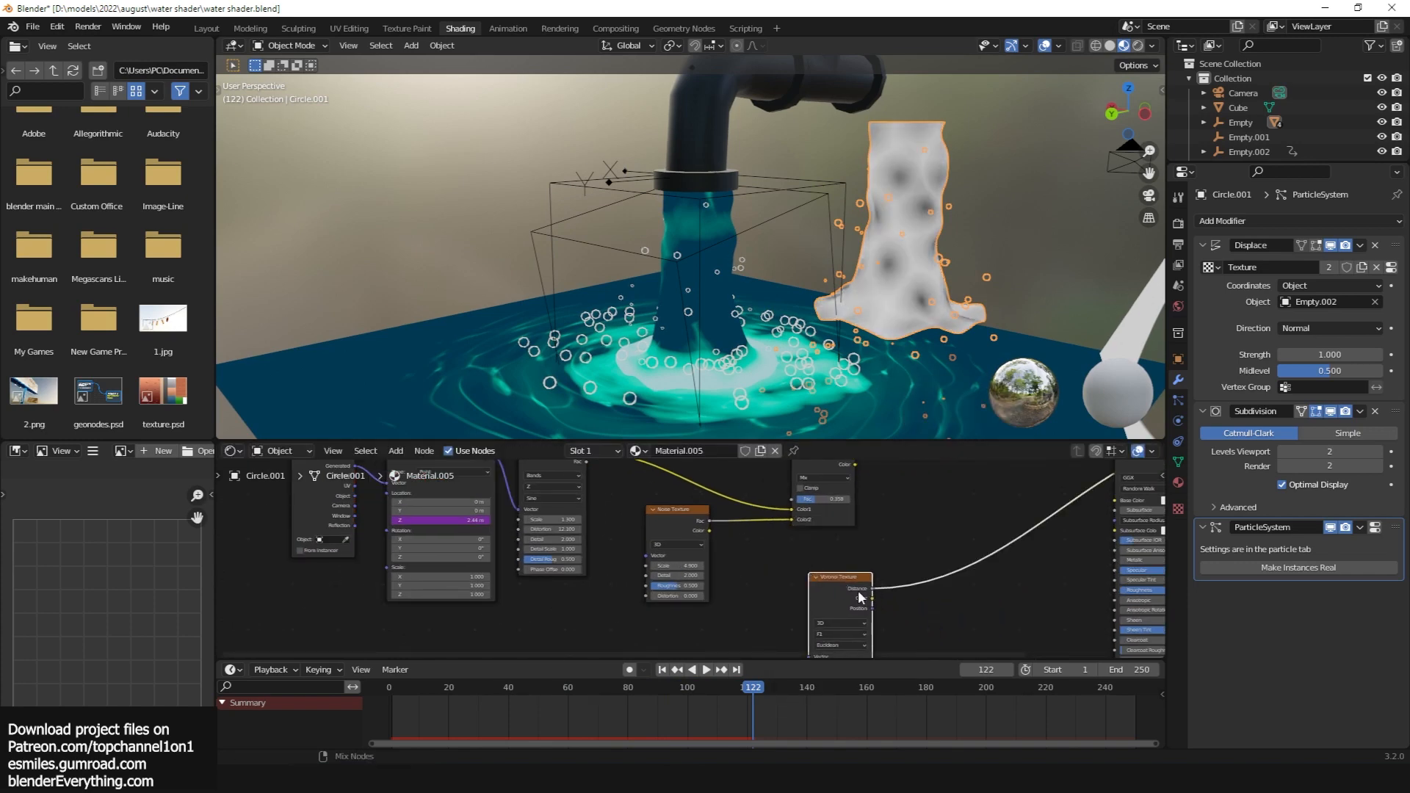
middle_click_drag(858, 589, 791, 554)
key("shift+a")
mouse_move(715, 605)
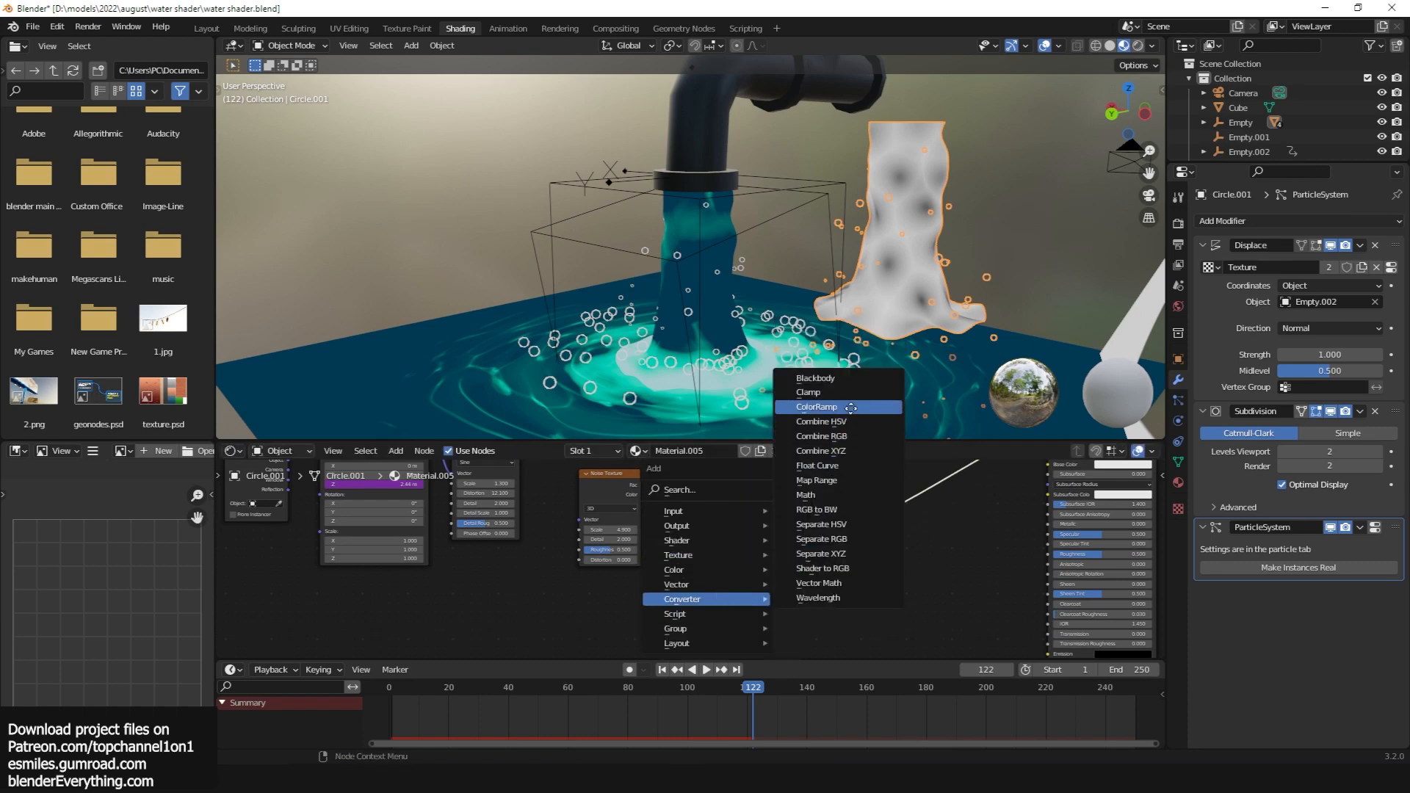
left_click(851, 407)
left_click(787, 514)
mouse_move(796, 560)
left_mouse_down()
mouse_move(849, 557)
mouse_move(810, 556)
left_mouse_up()
key("ctrl+x")
Insert a Math node set to Power after the Voronoi Texture's Distance output and raise its exponent for stronger dark cells
key("shift+a")
mouse_move(819, 526)
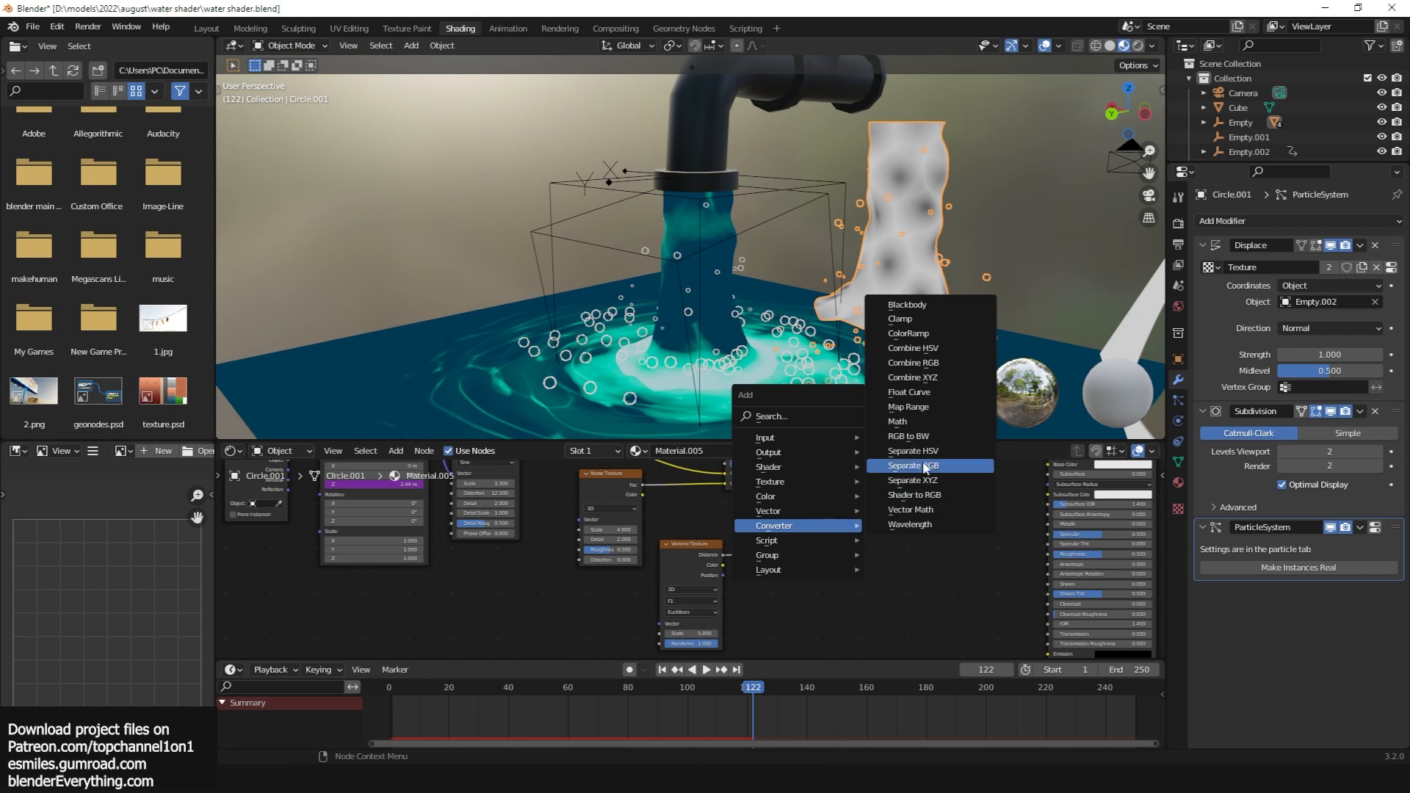
left_click(936, 421)
left_click(780, 518)
left_click(808, 542)
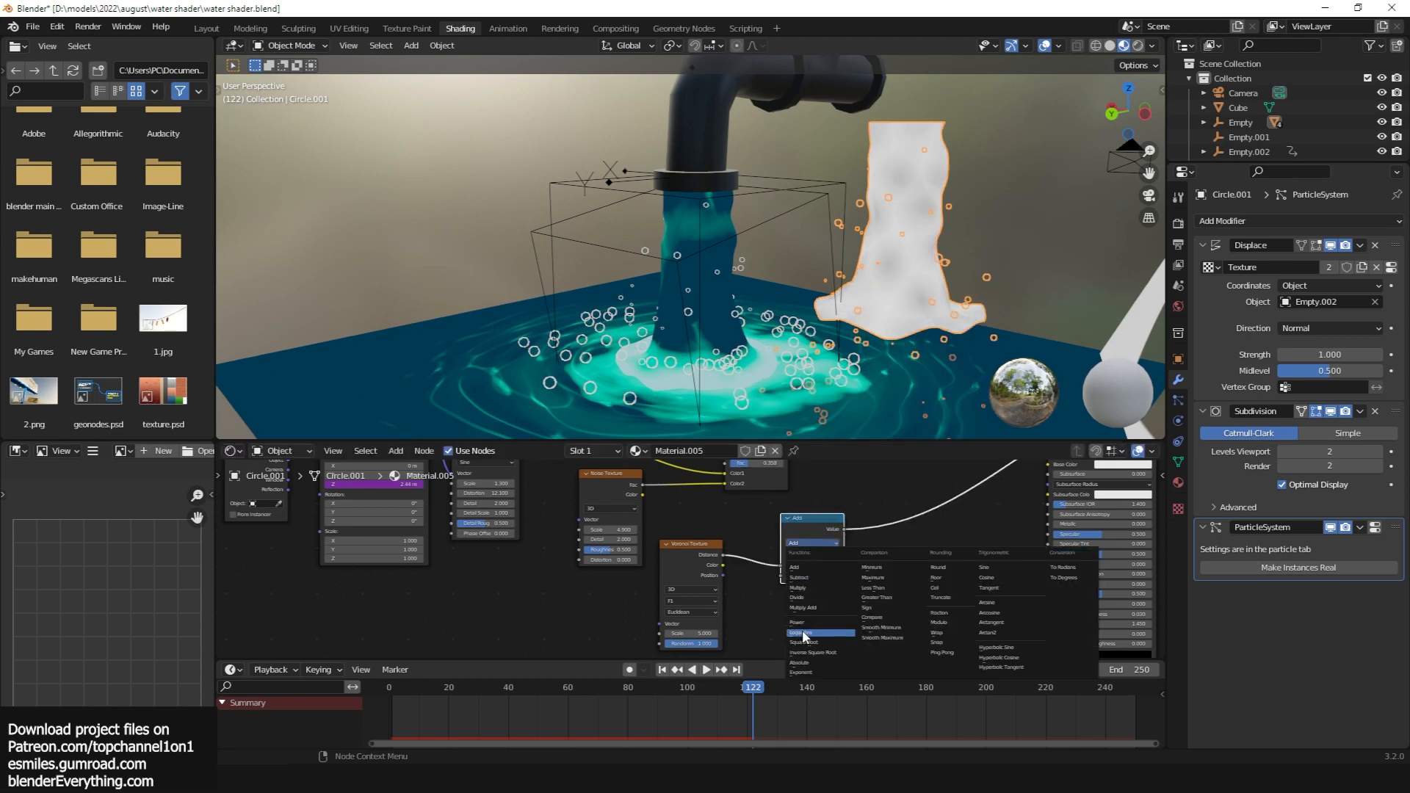
left_click(845, 630)
left_click_drag(822, 578, 904, 579)
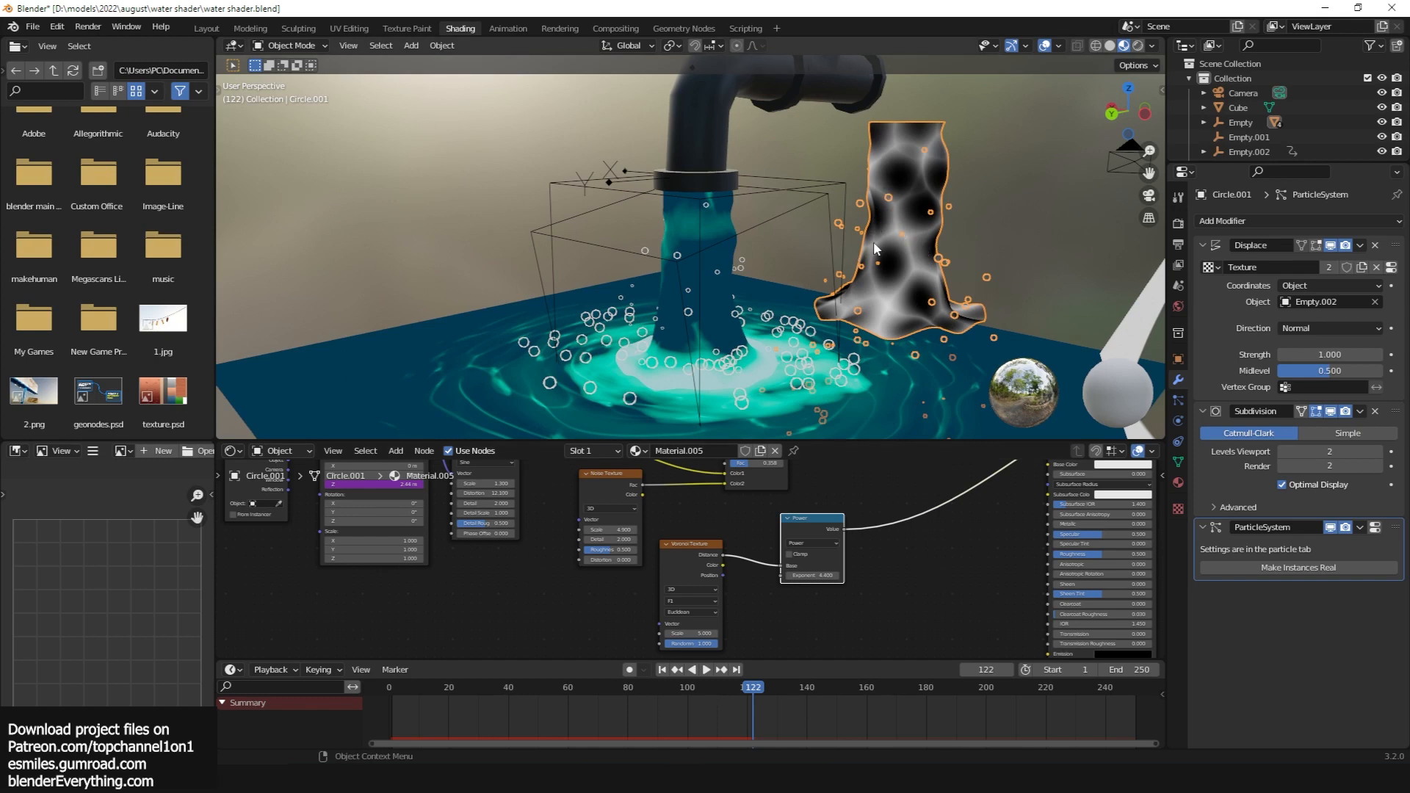
Connect the Mapping node's vector output to the Voronoi Texture's Vector input and play the animation to check its movement
middle_click_drag(643, 545, 699, 575)
scroll(672, 556, "down", 3)
scroll(670, 554, "up", 1)
left_click_drag(566, 478, 766, 574)
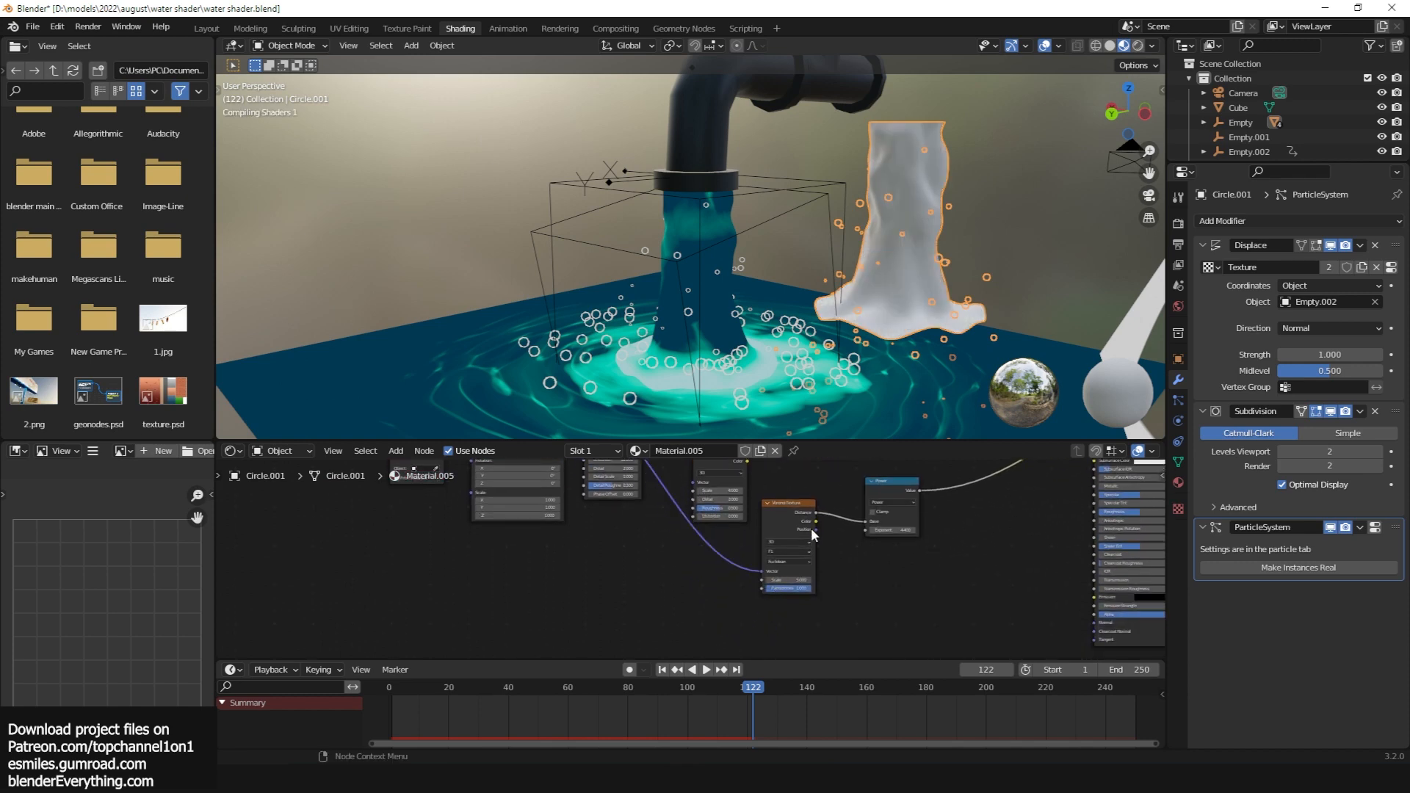
key("space")
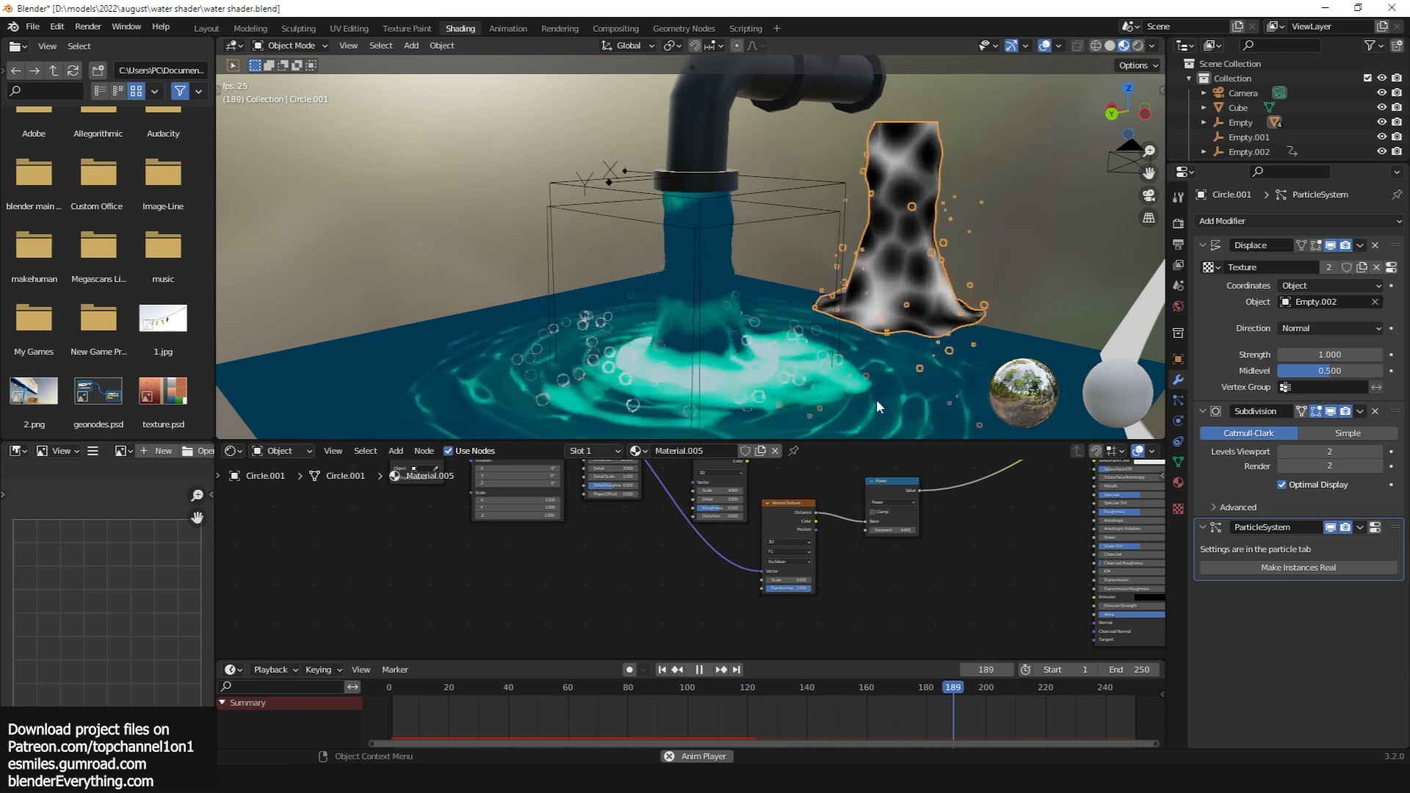
key("space")
Blend the wave-noise Mix output with the Power output in a second expanded Mix node, and check the combined pattern in playback
middle_click_drag(862, 553, 799, 645)
right_click_drag(833, 571, 822, 511, "ctrl+shift")
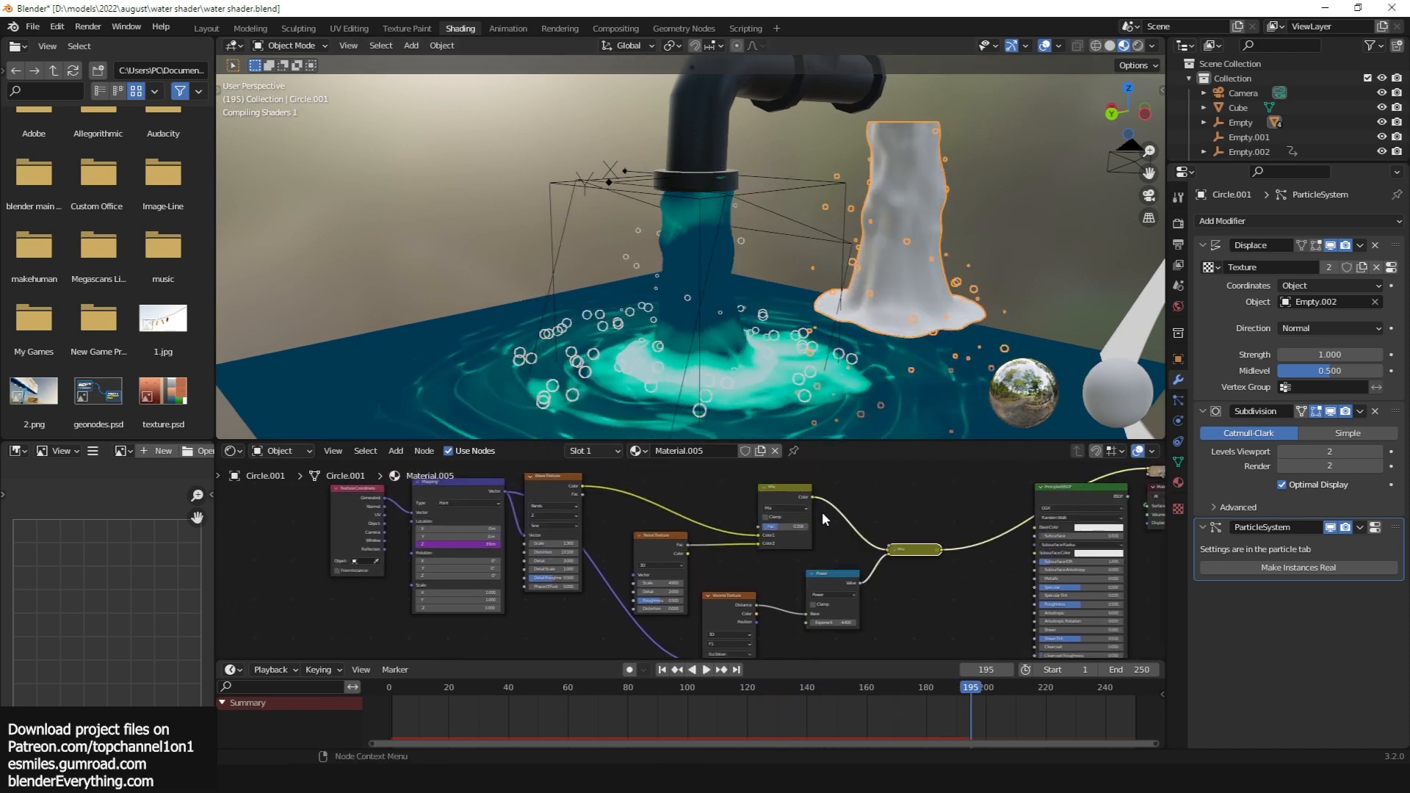
left_click(895, 550)
scroll(909, 508, "up", 2)
key("space")
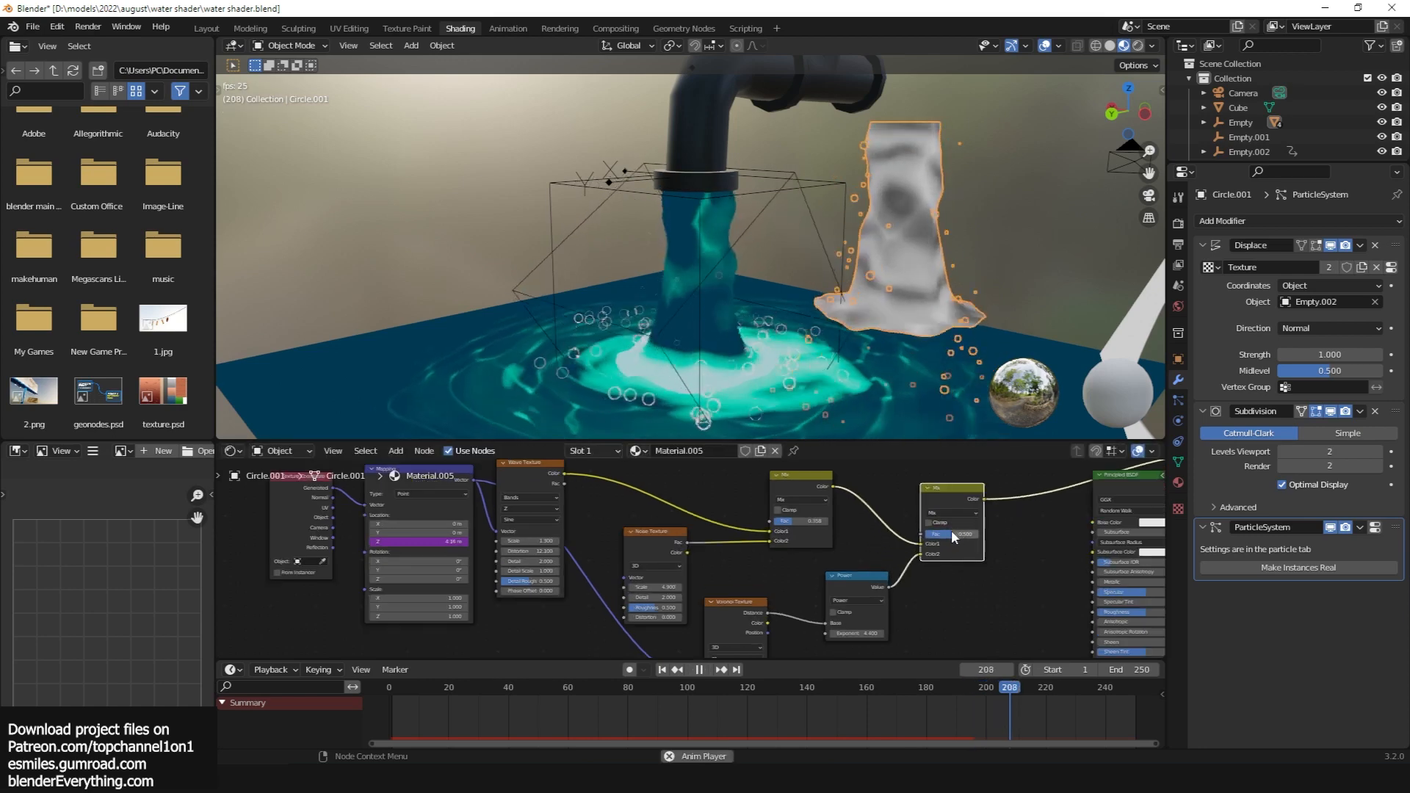
middle_click_drag(948, 529, 845, 551)
key("space")
left_click_drag(844, 514, 789, 497)
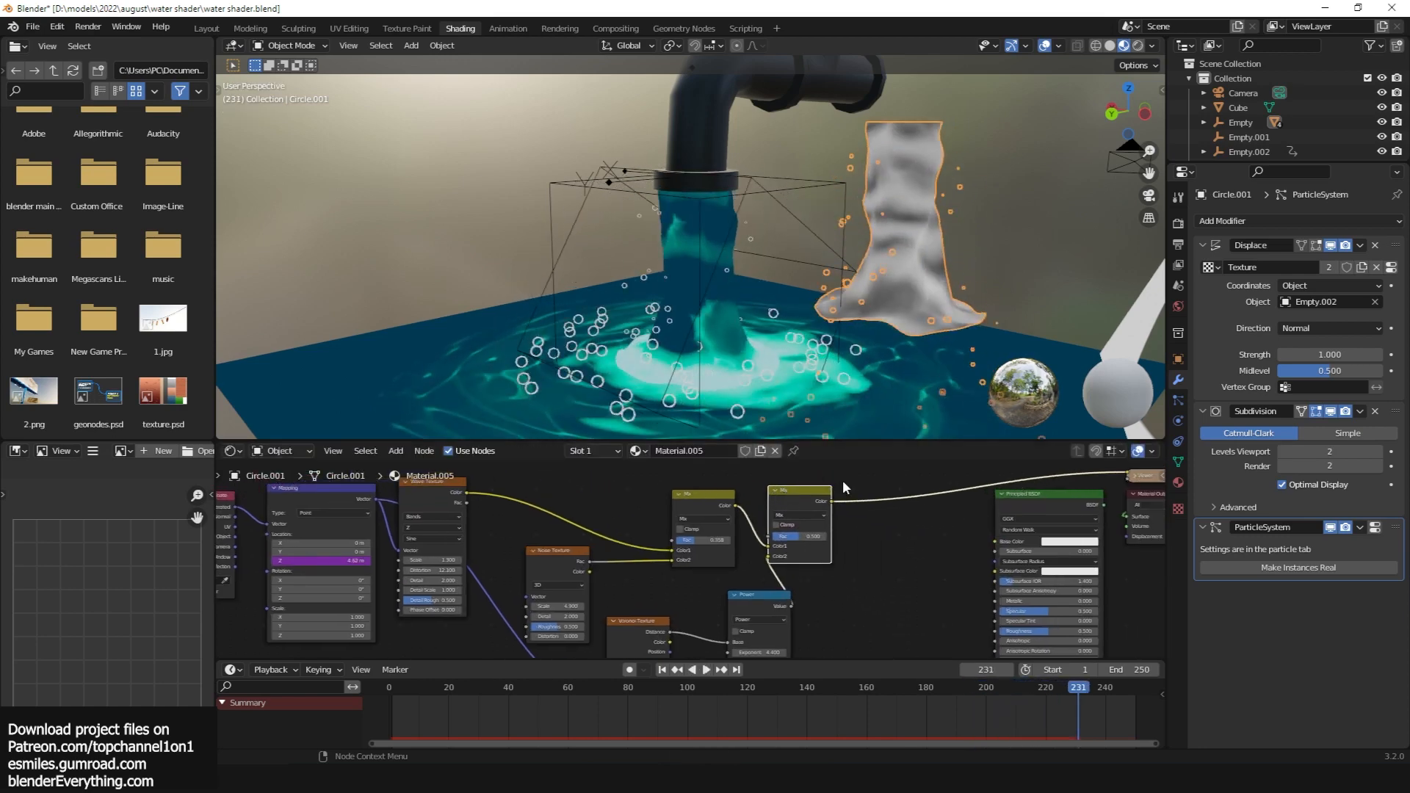
Insert a ColorRamp node after the second Mix node
key("shift+a")
mouse_move(790, 478)
left_click(893, 507)
left_click(922, 519)
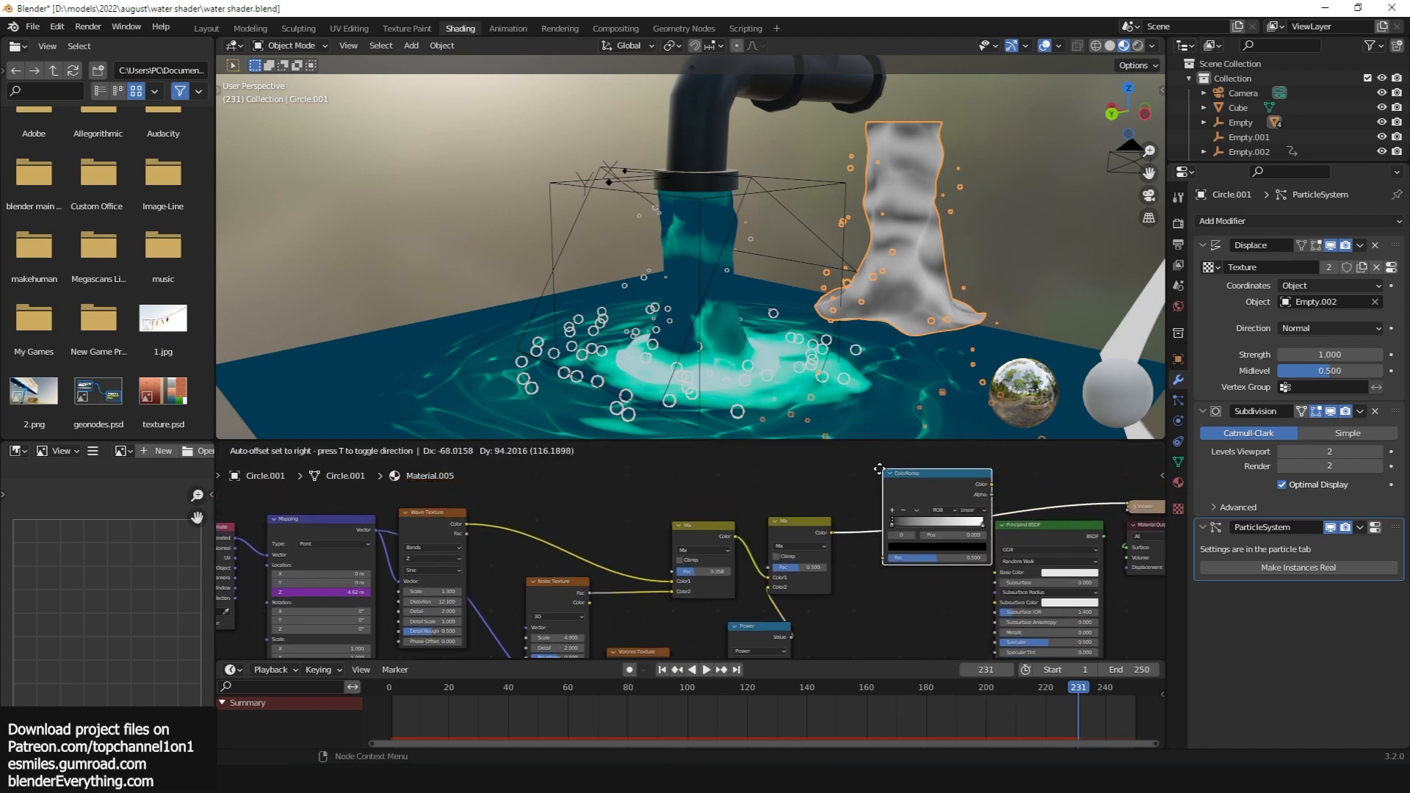
Color the ColorRamp's end stop bright blue and add a teal-blue stop close to it
left_click(961, 546)
left_click_drag(921, 457, 936, 423)
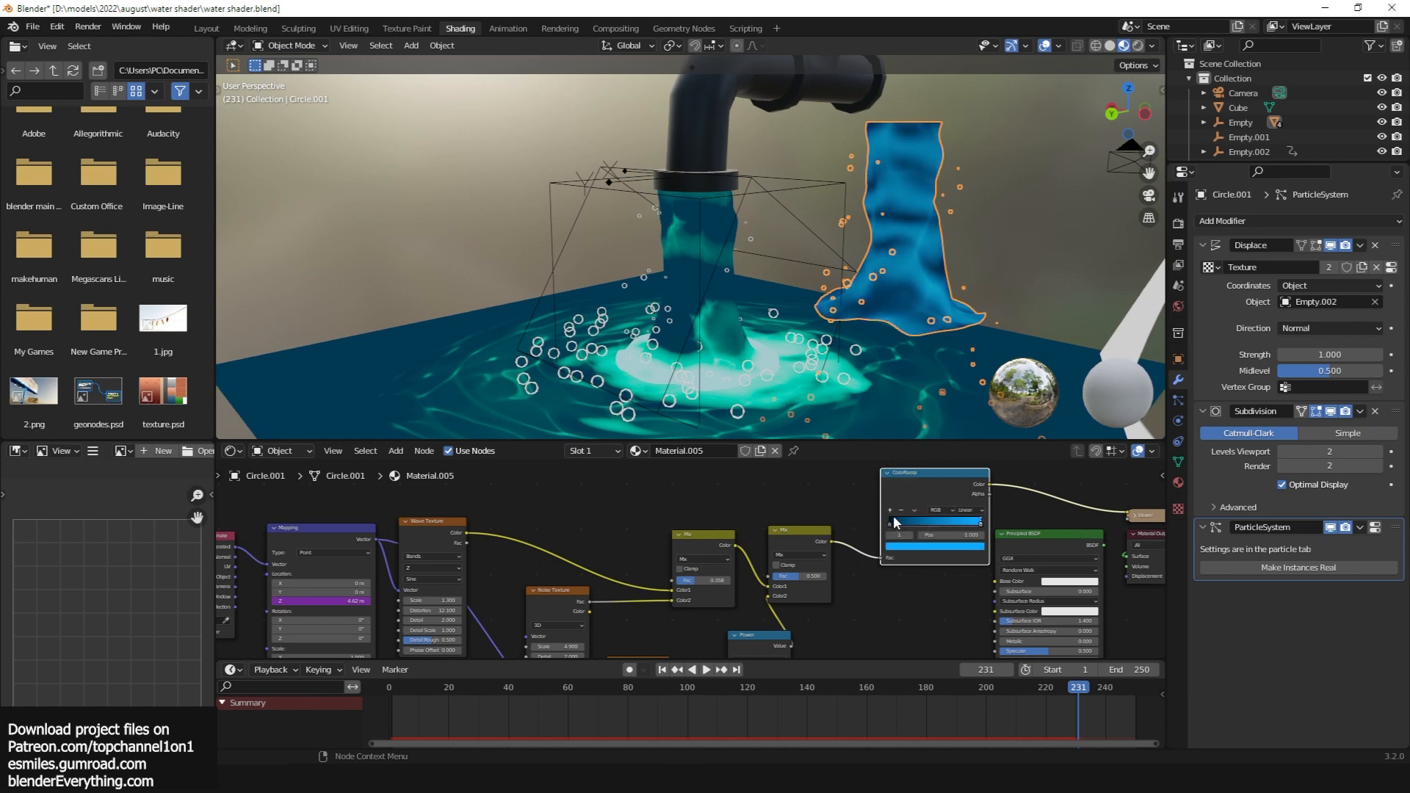
left_click(895, 522)
left_click(929, 546)
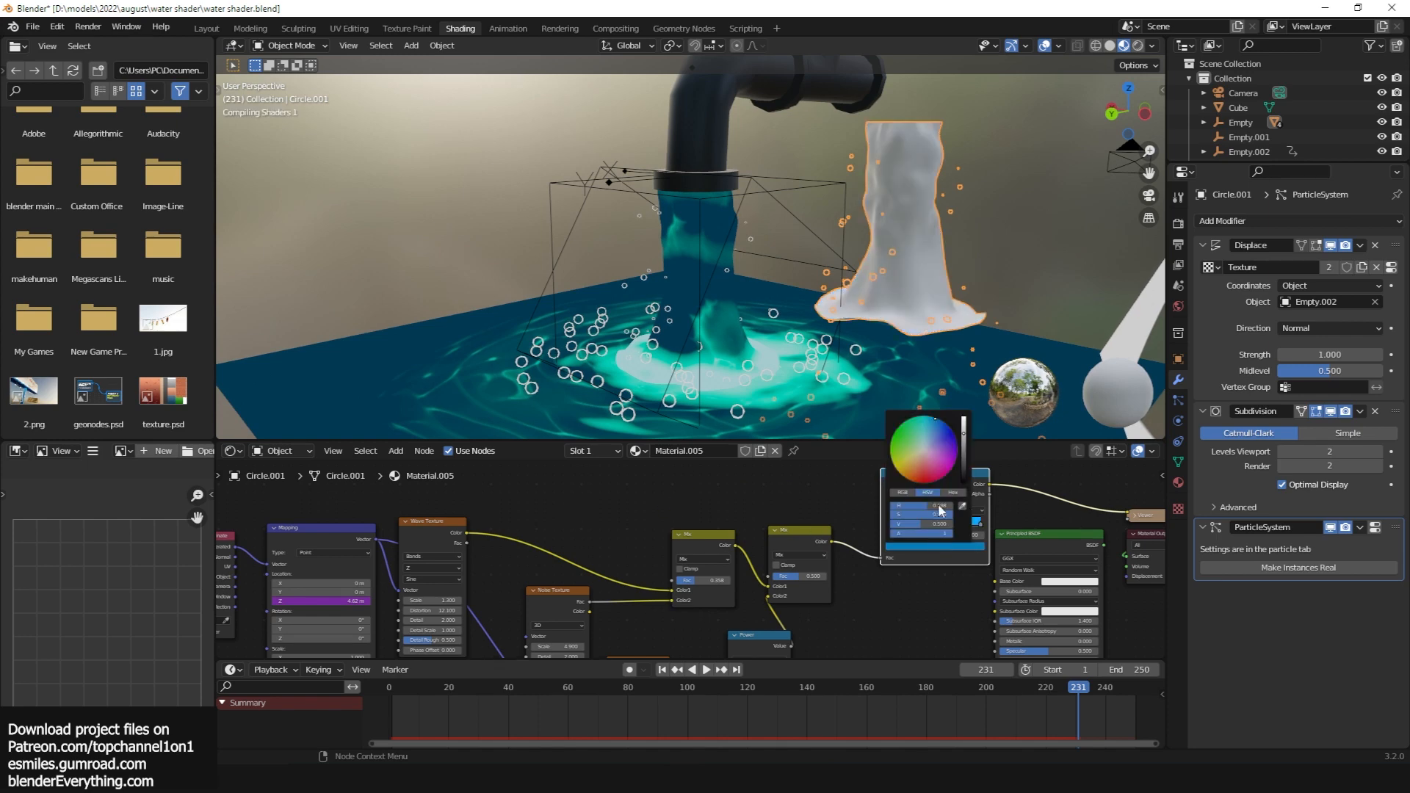
left_click_drag(912, 433, 905, 432)
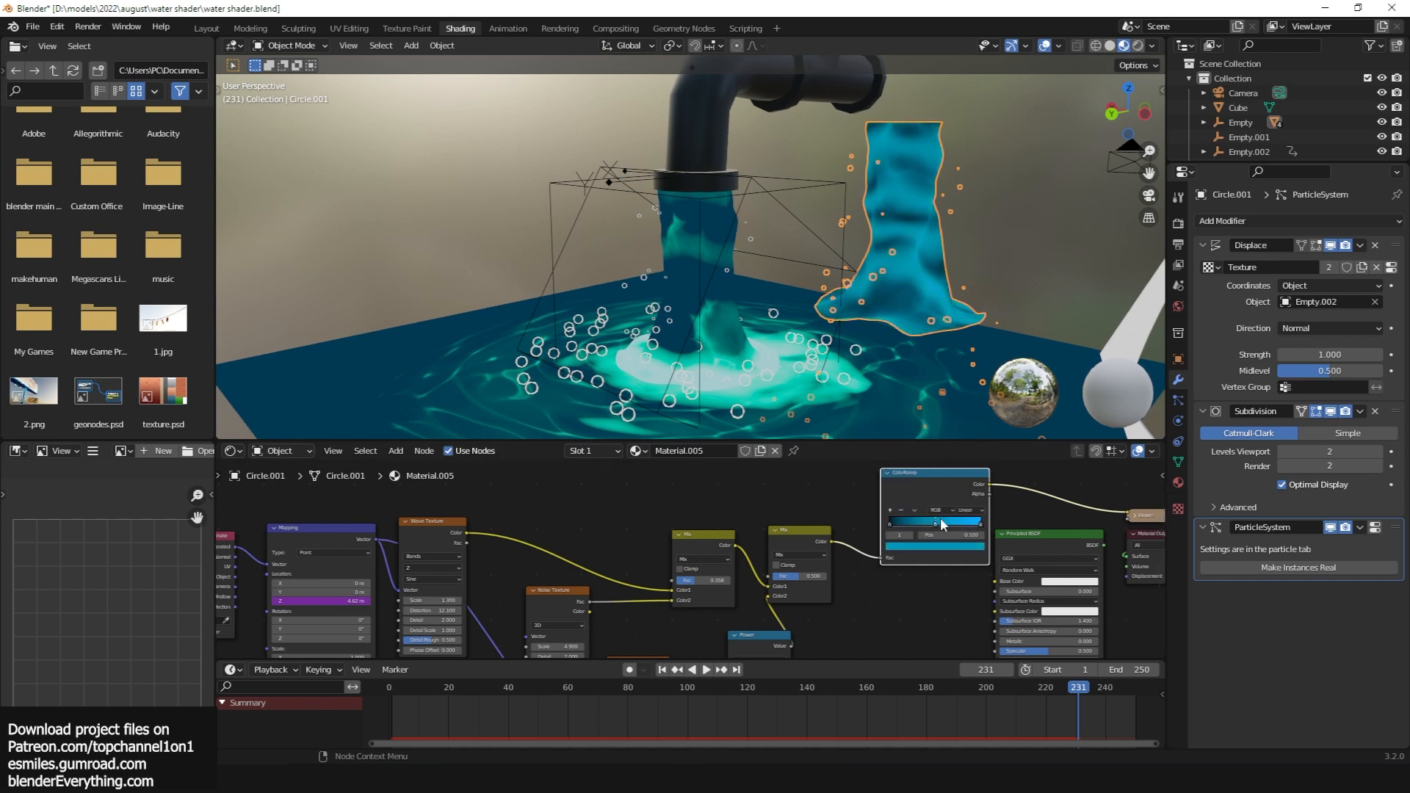
left_click_drag(941, 519, 964, 516)
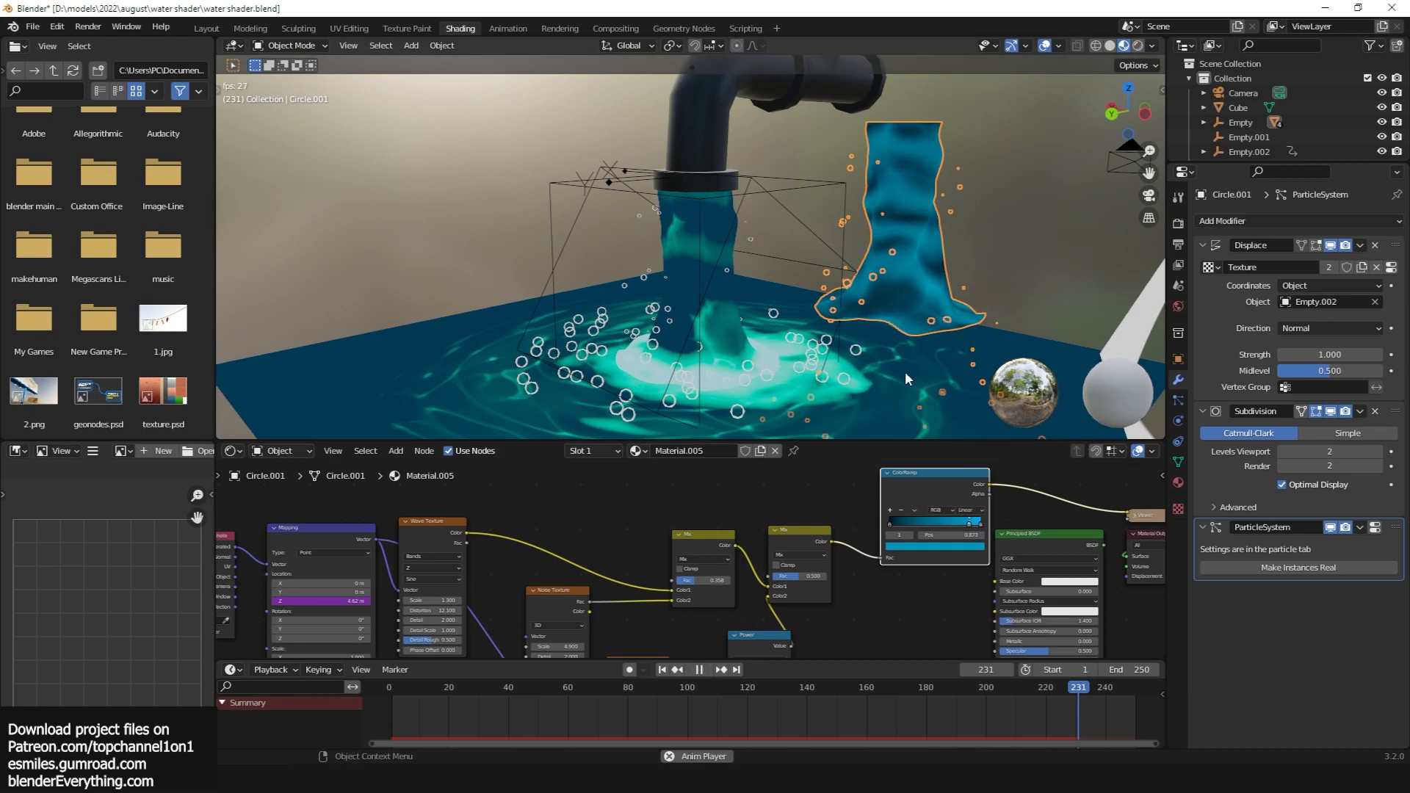
Play the animation to check the colors and shift the ColorRamp's black stop slightly inward
key("space")
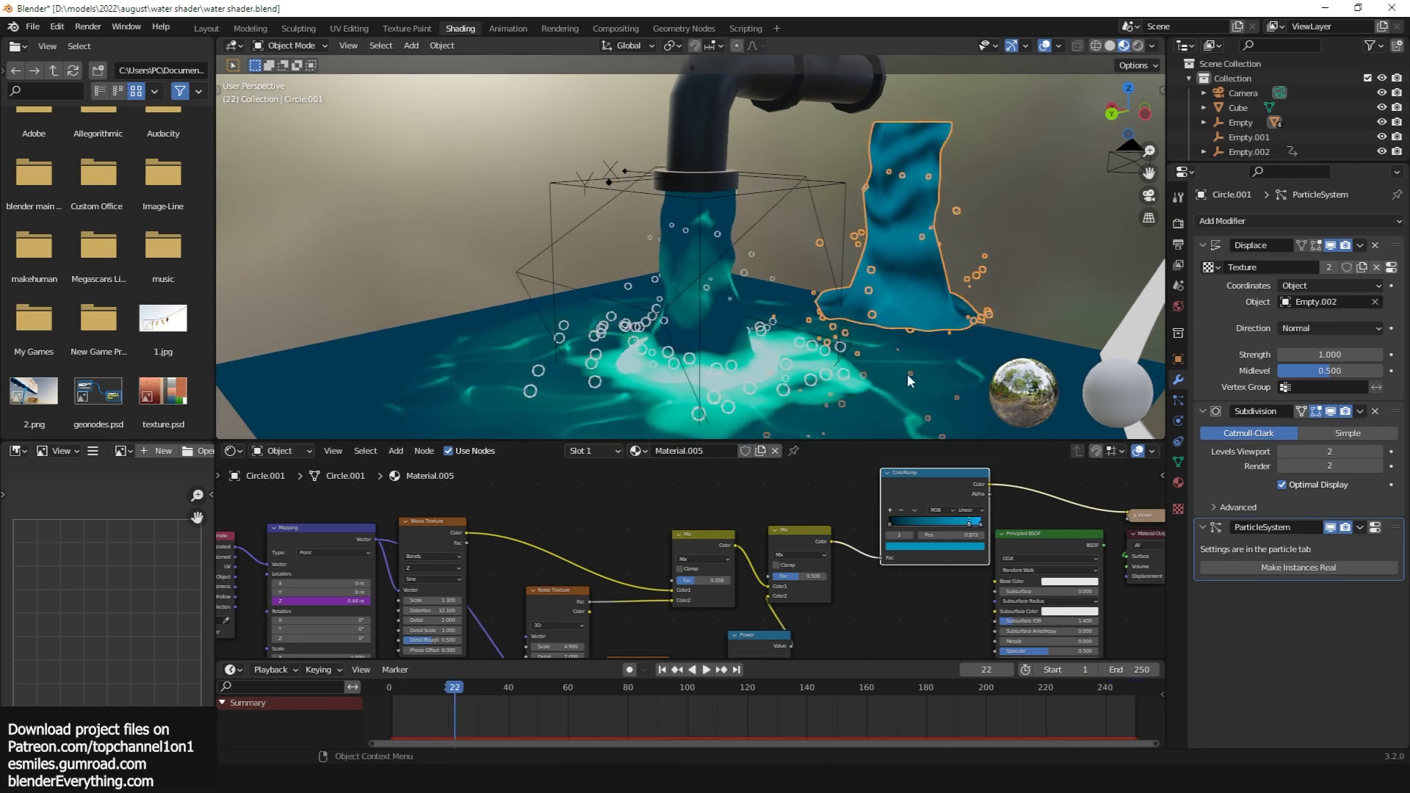
scroll(908, 380, "up", 3)
left_click(898, 521)
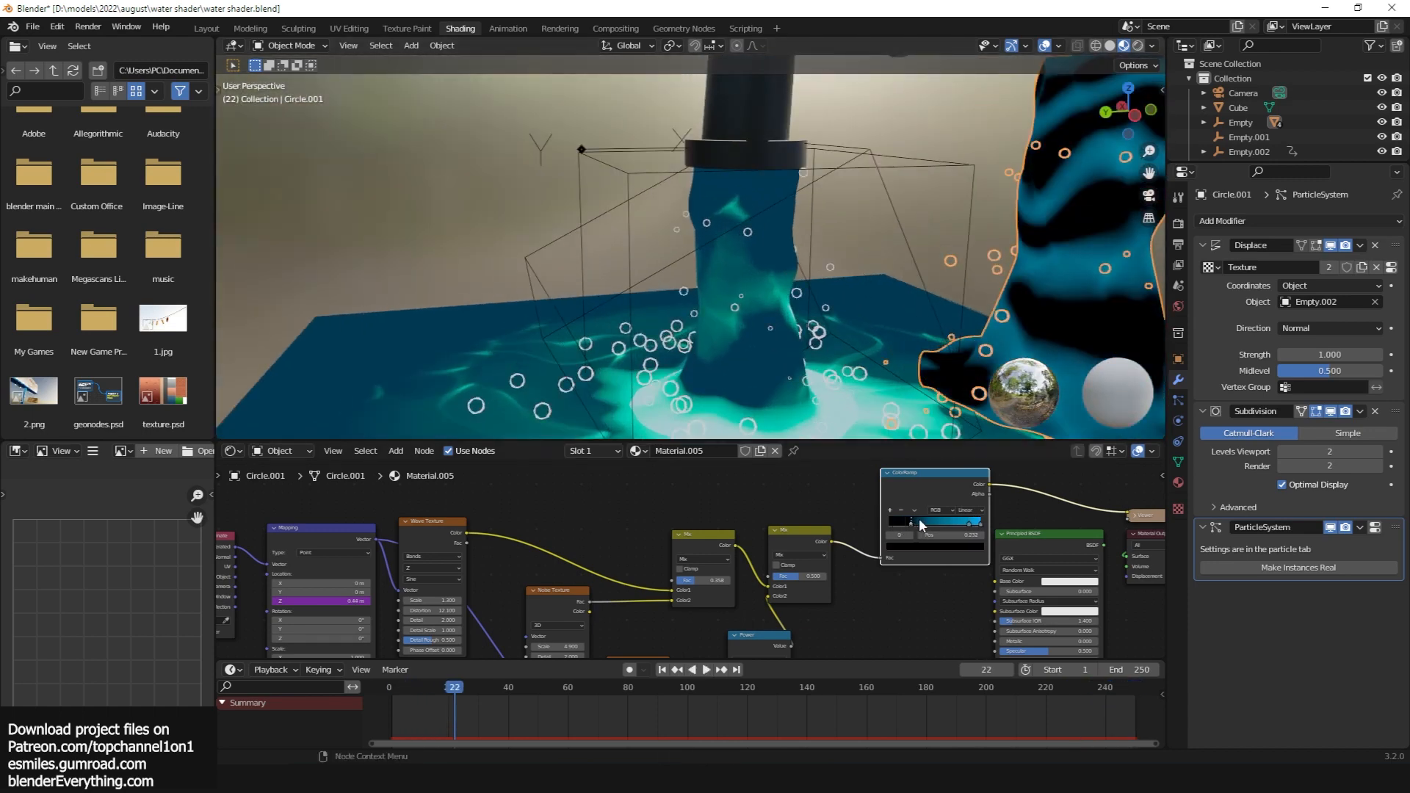
middle_click_drag(809, 412, 834, 345)
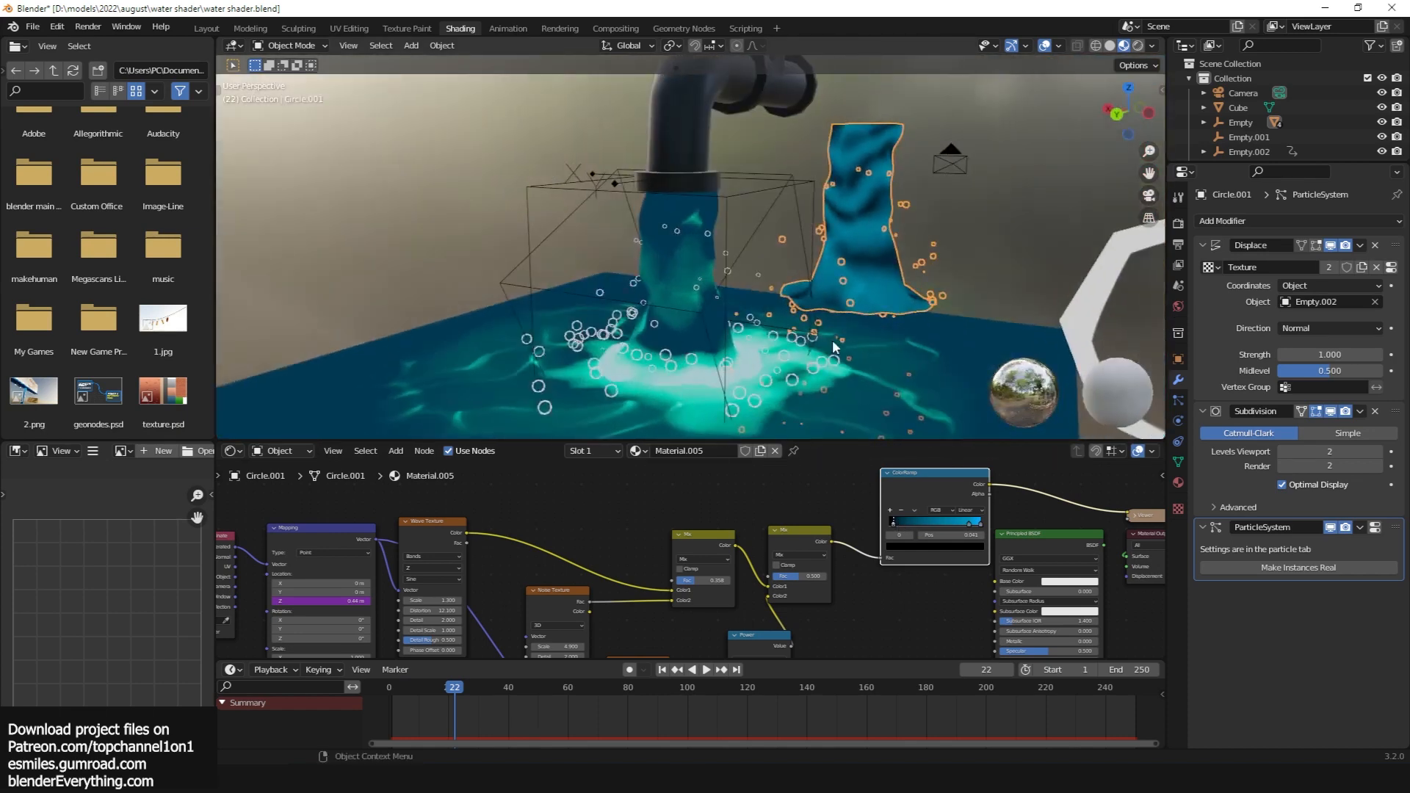
Delete the duplicated stream and select the cube-shaped Empty surrounding the original stream
key("g")
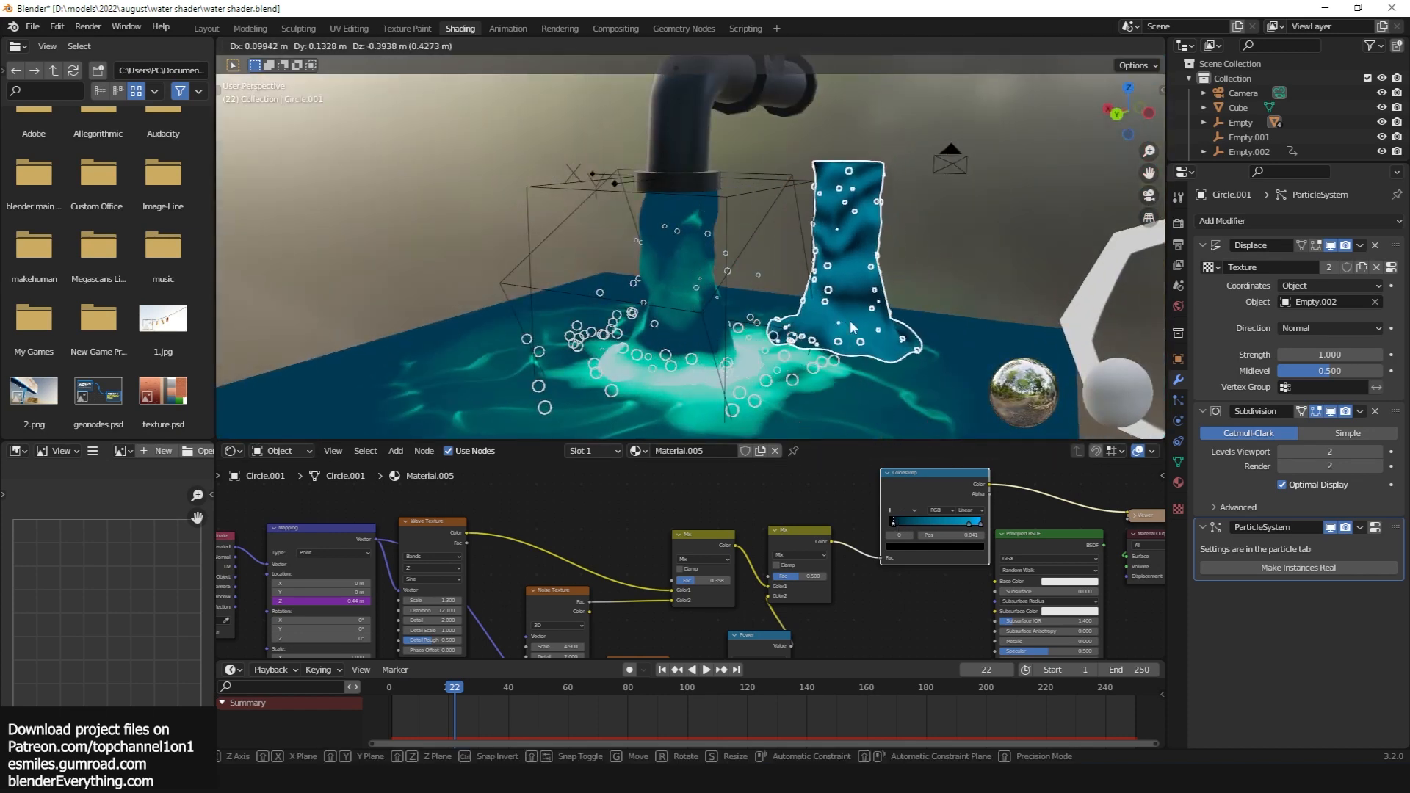
right_click(837, 320)
key("Delete")
scroll(801, 265, "down", 3)
middle_click_drag(761, 218, 681, 227)
left_click(760, 236)
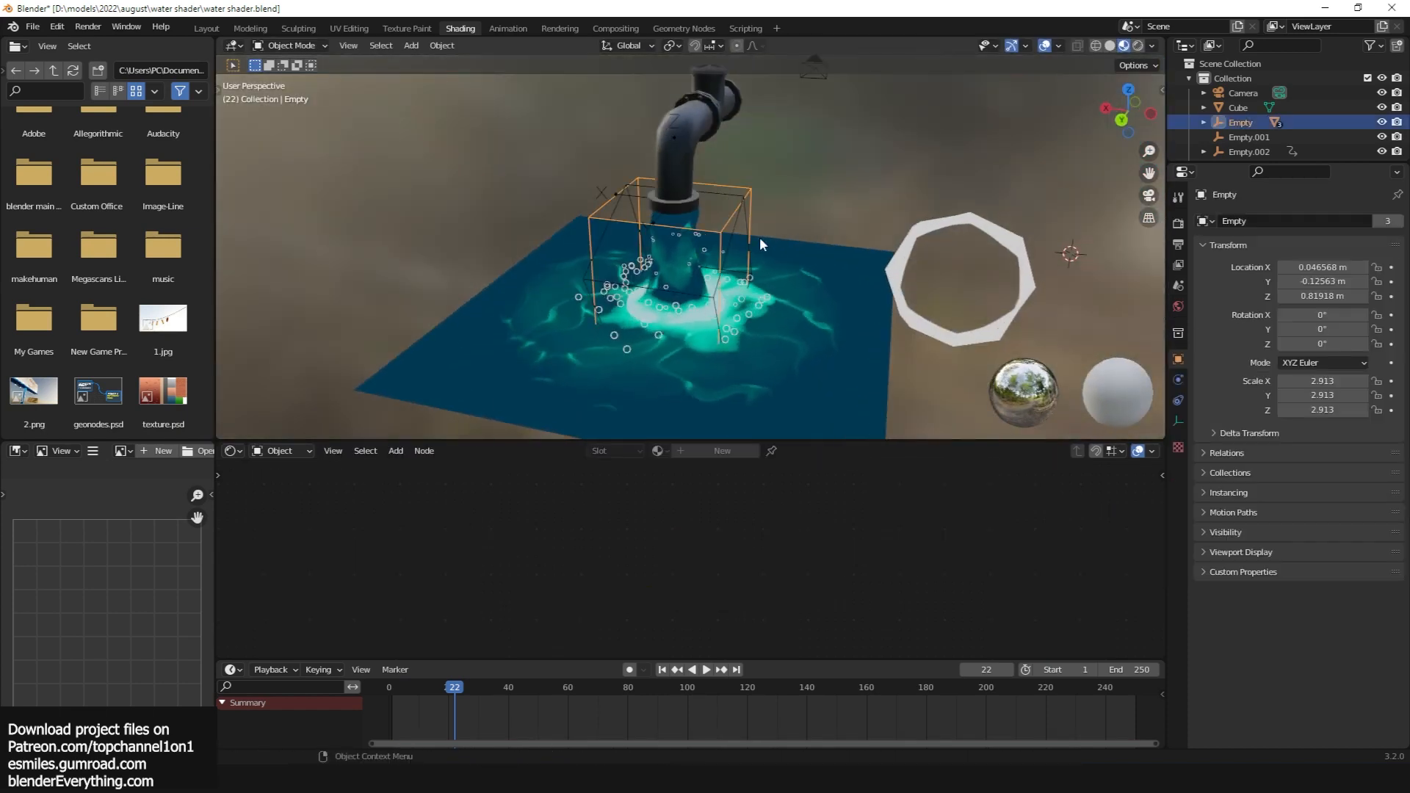
Select the axes-shaped Empty at the pipe's mouth, start the animation playing and try moving that Empty
middle_click_drag(692, 140, 672, 127)
left_click(703, 125)
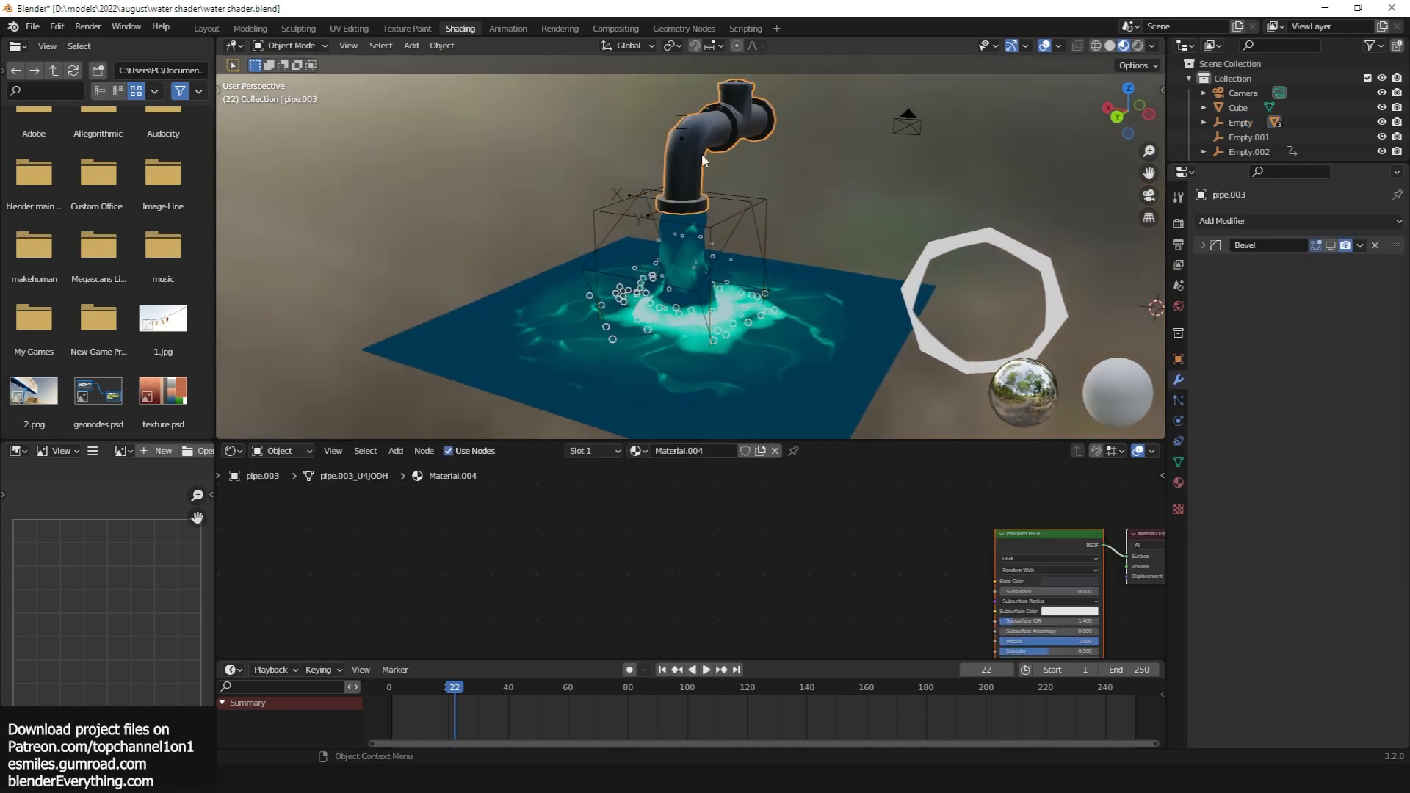
left_click(718, 197)
left_click(629, 193)
key("space")
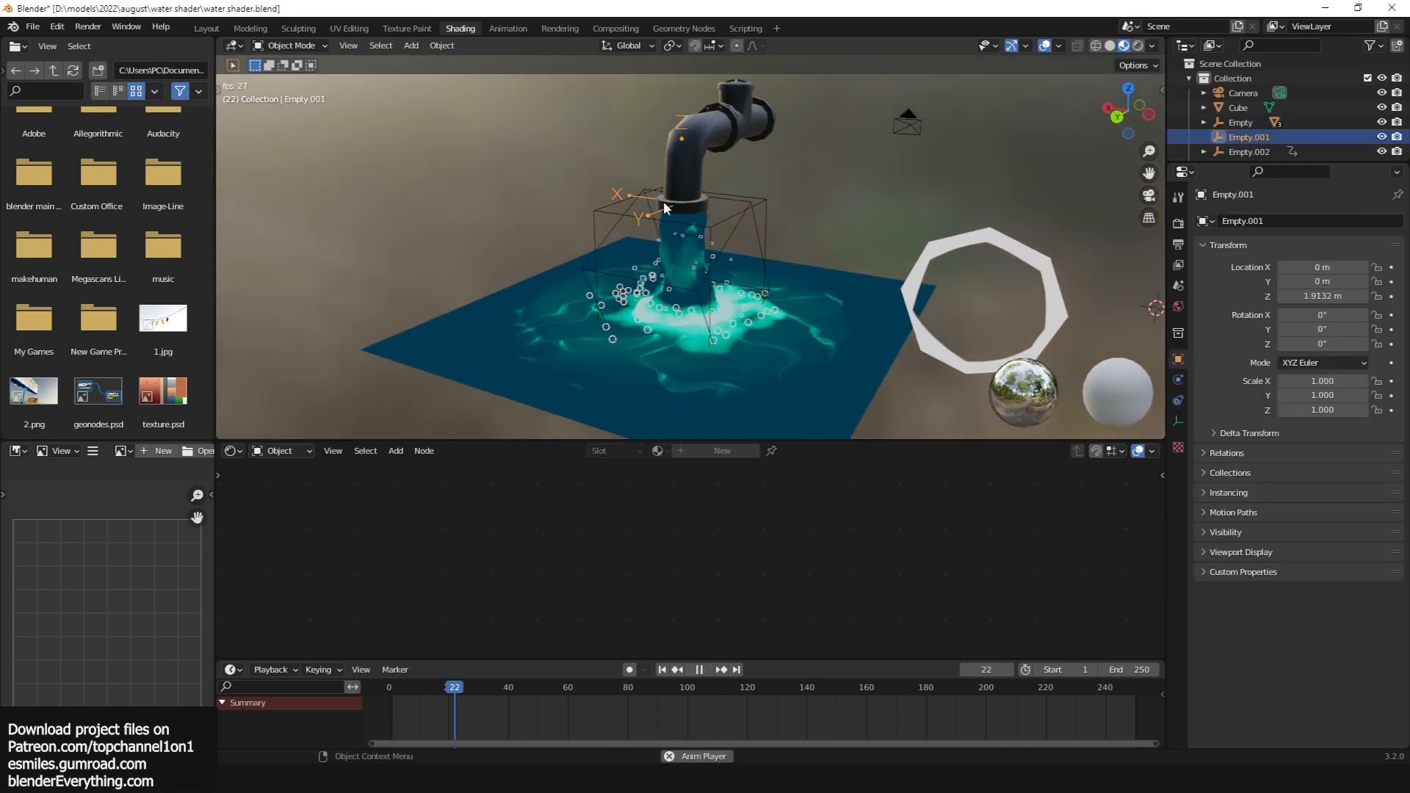
key("g")
left_click(751, 220)
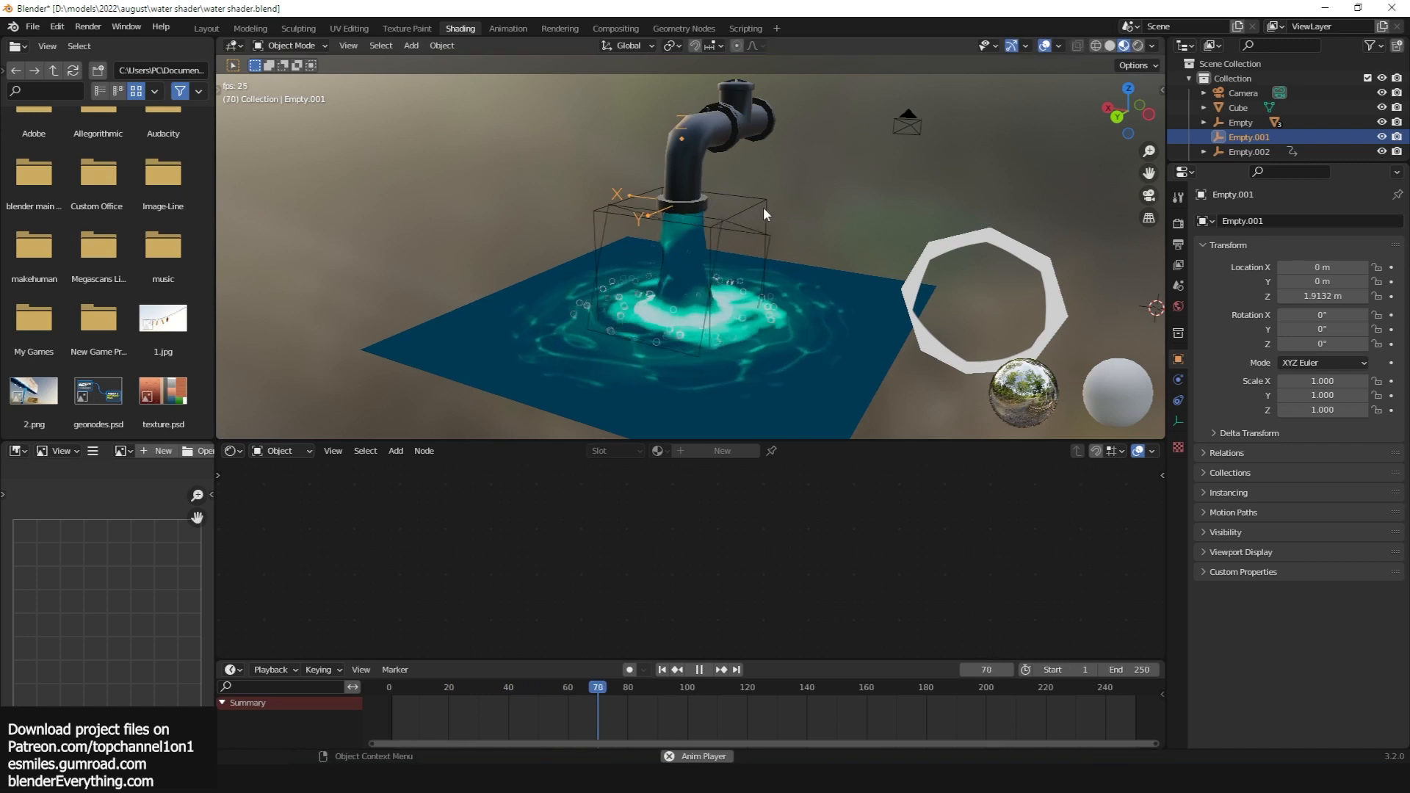
Try moving the cube-shaped Empty across the water plane while the animation plays
left_click(764, 207)
key("g")
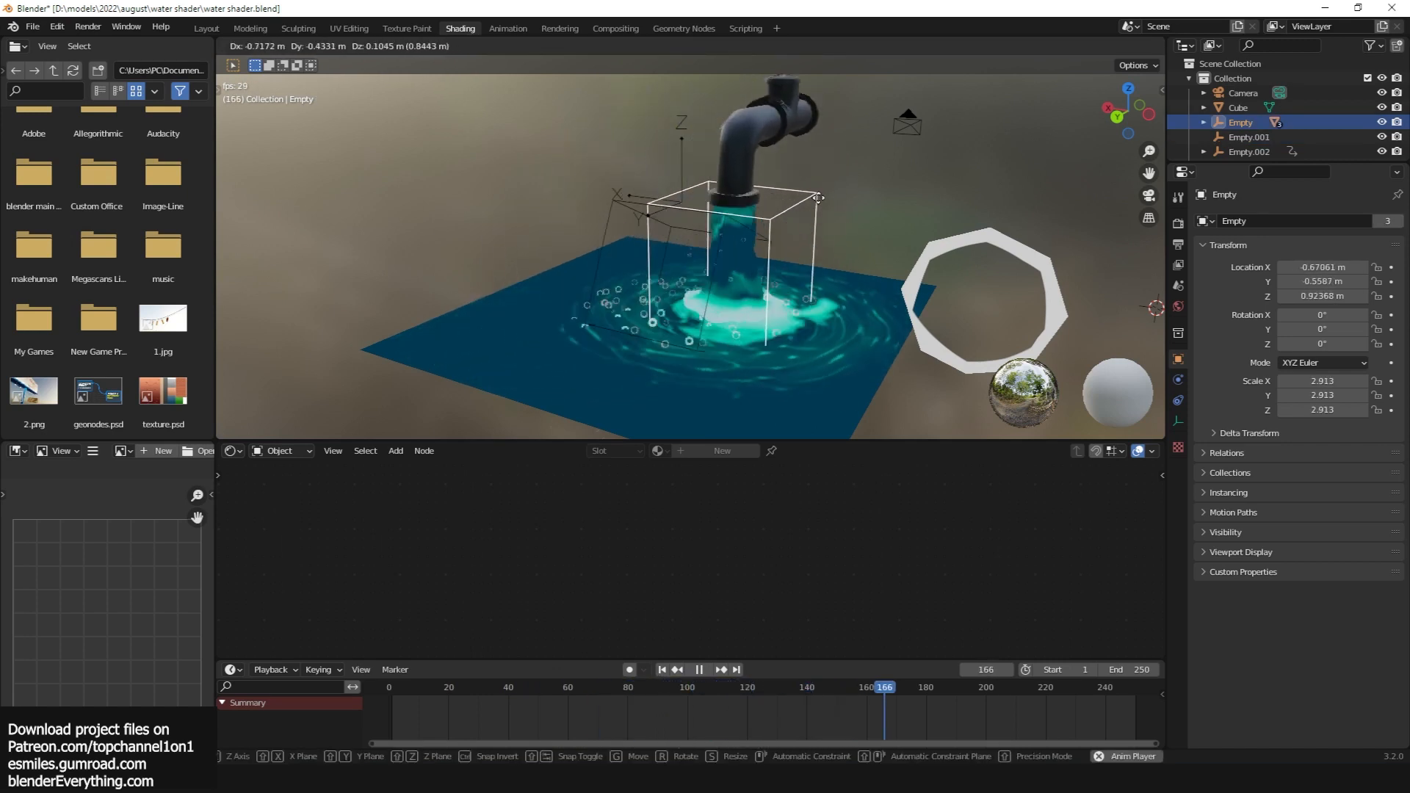
left_click(769, 204)
Scale the cube-shaped Empty down uniformly to 1.458 and lower it along Z to 0.41333 m
key("s")
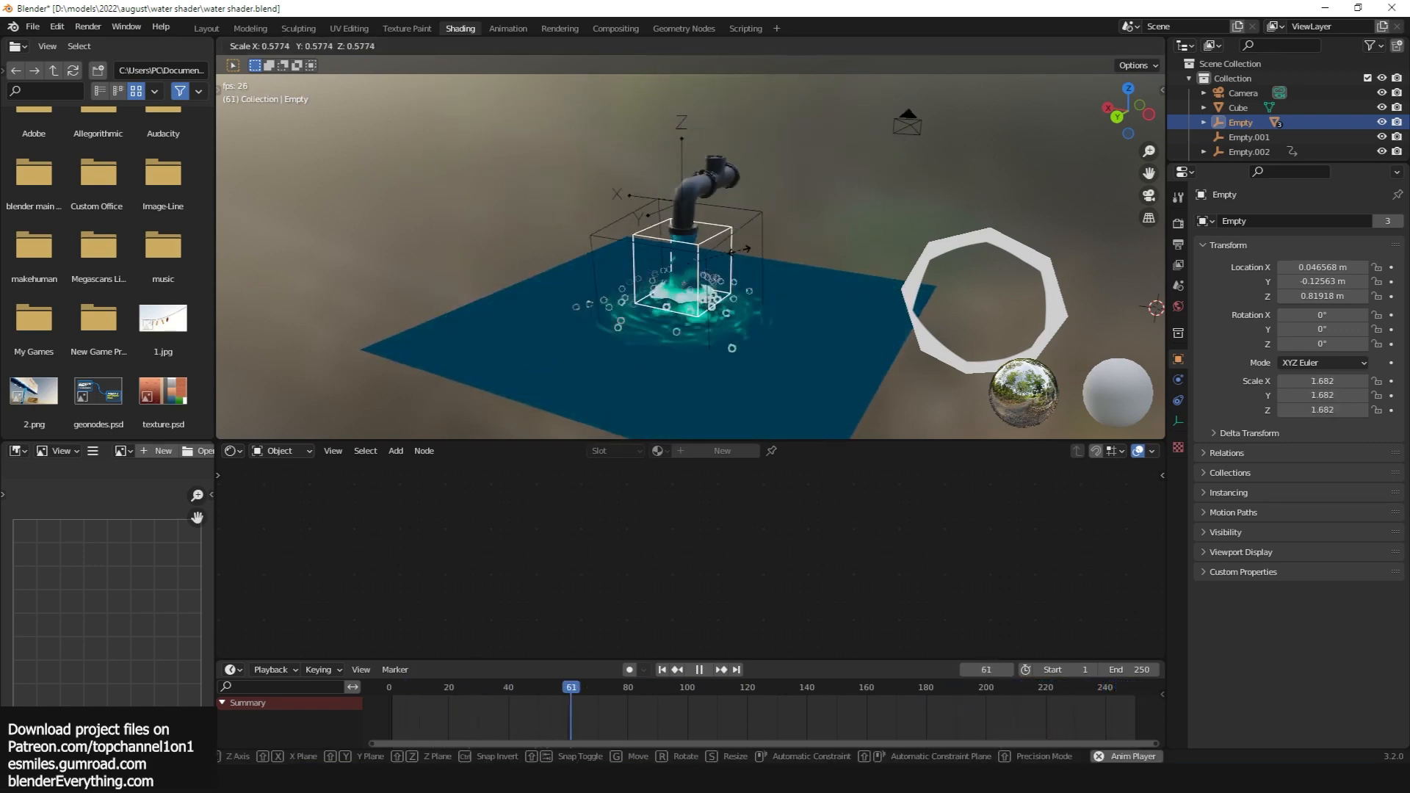
left_click(733, 252)
middle_click_drag(733, 251, 877, 189)
scroll(877, 187, "up", 3)
middle_click_drag(811, 227, 887, 169)
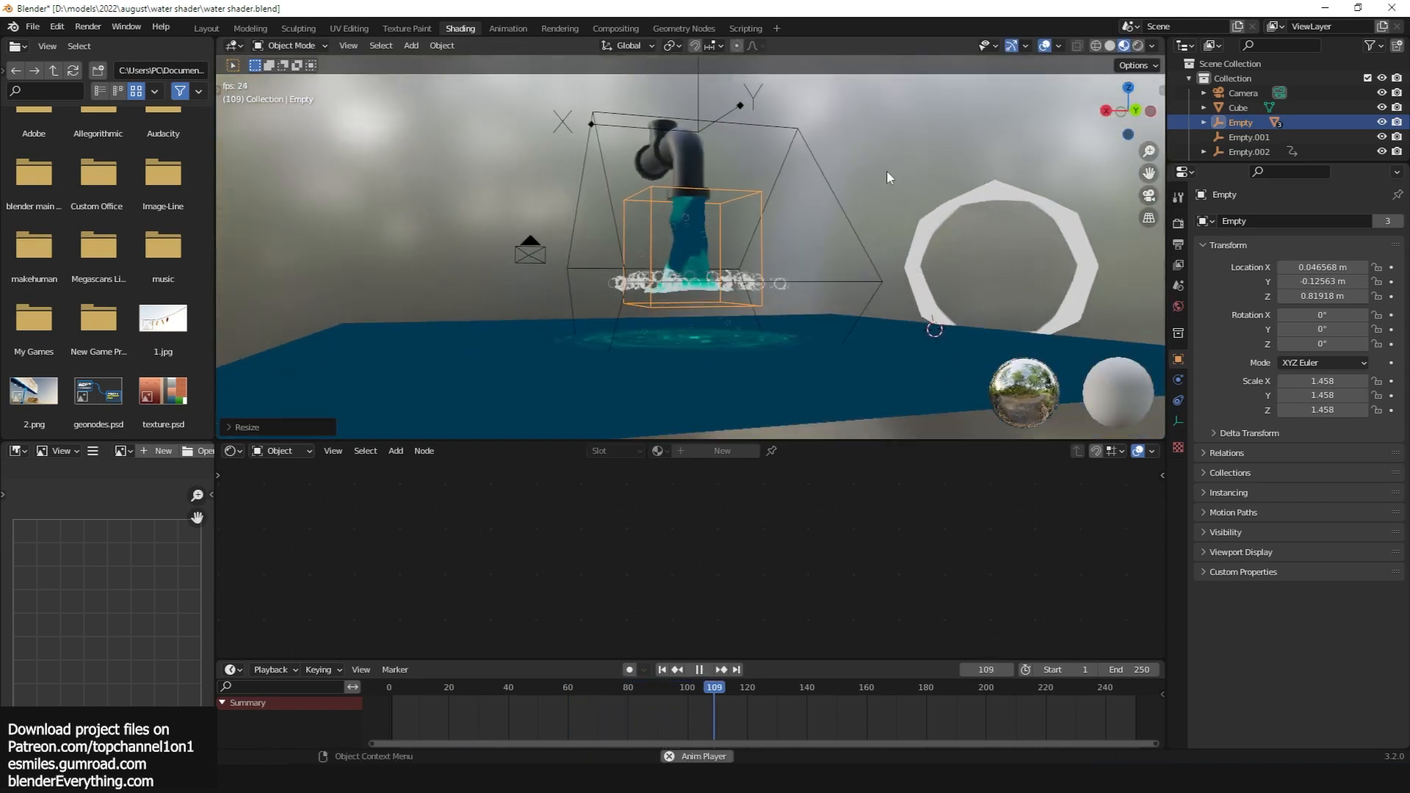
key("g")
key("z")
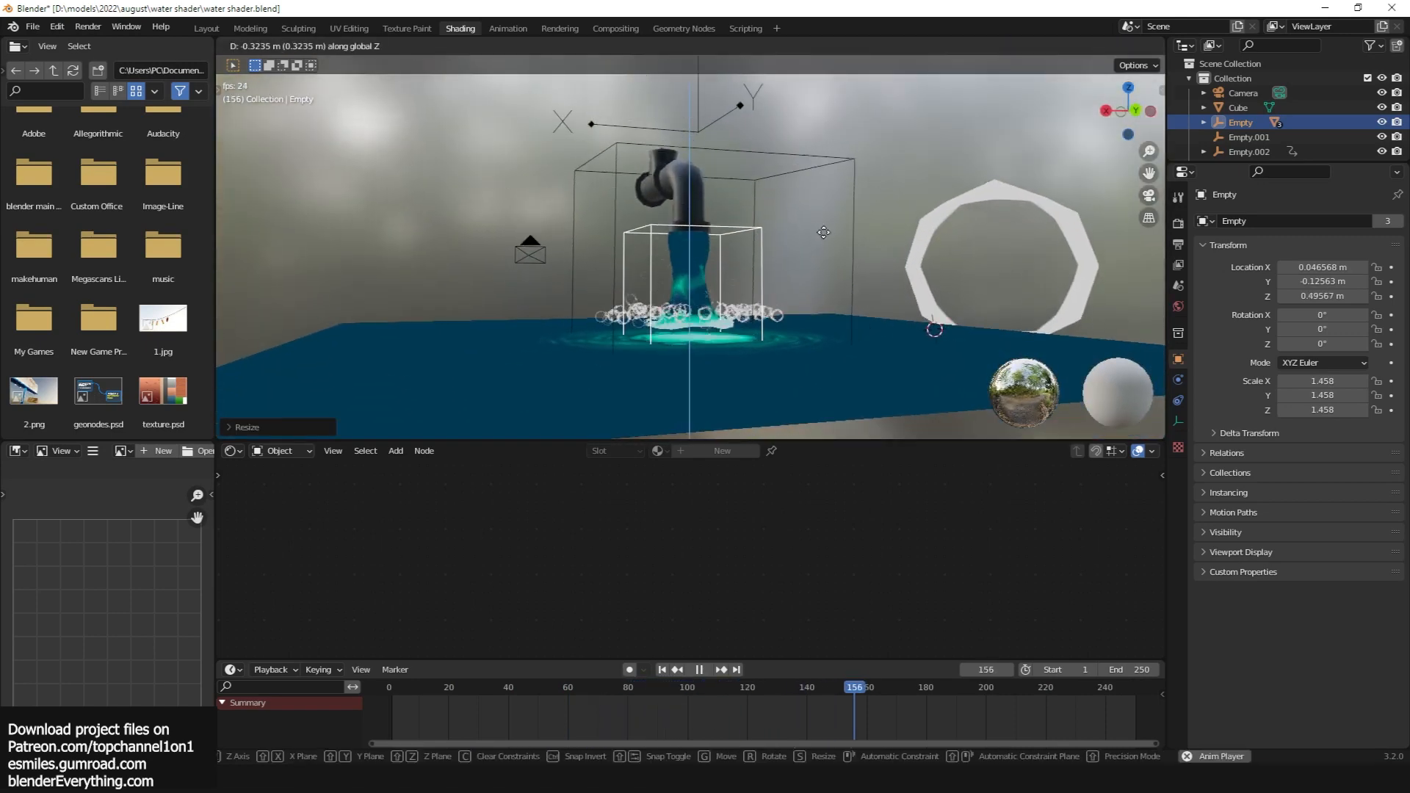
left_click(823, 240)
Scale the cube-shaped Empty up uniformly so the pipe and the ripples grow with it
middle_click_drag(824, 240, 767, 283)
scroll(801, 282, "down", 2)
key("s")
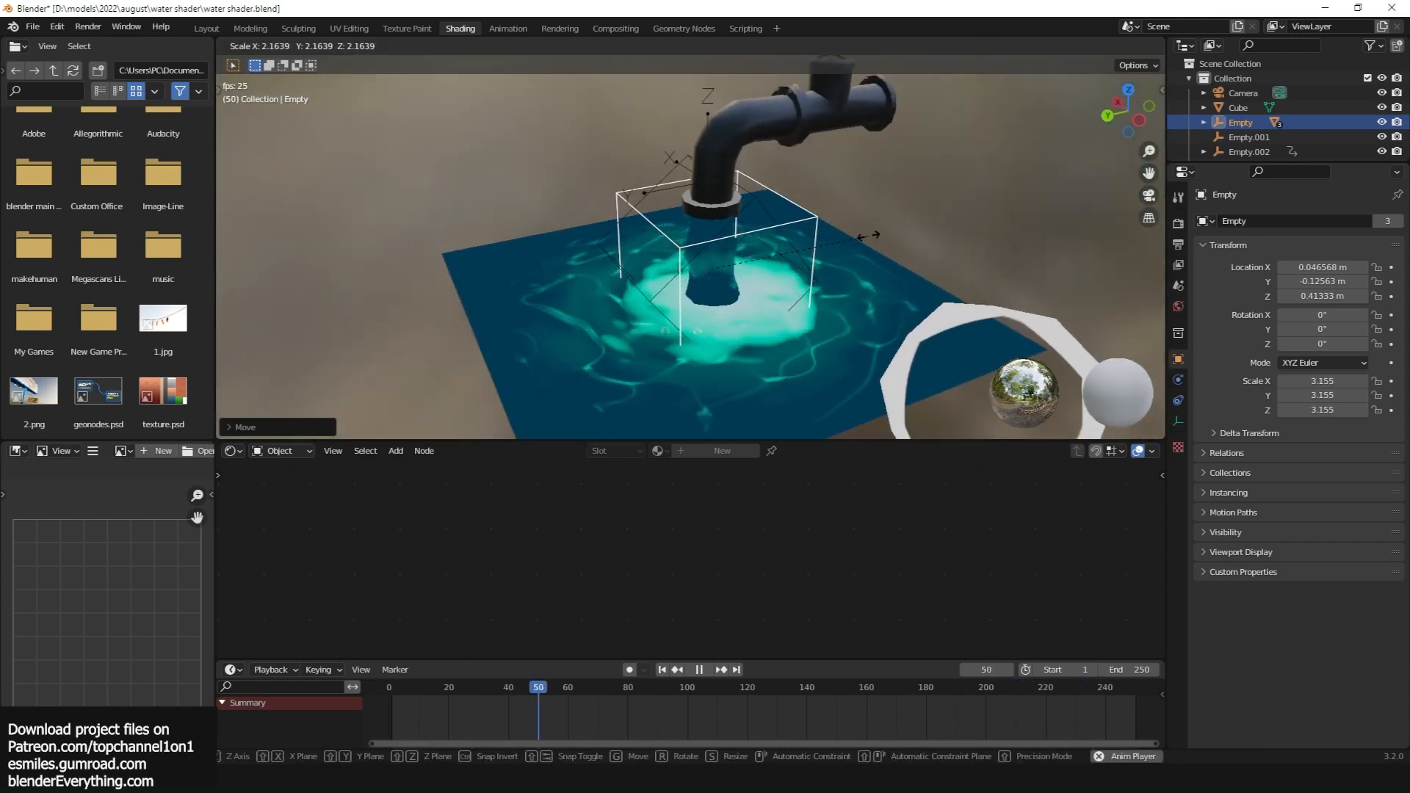
left_click(827, 265)
Select the water plane and examine the Noise Texture and Scale nodes that distort its material's coordinates
left_click(782, 338)
scroll(748, 535, "down", 10)
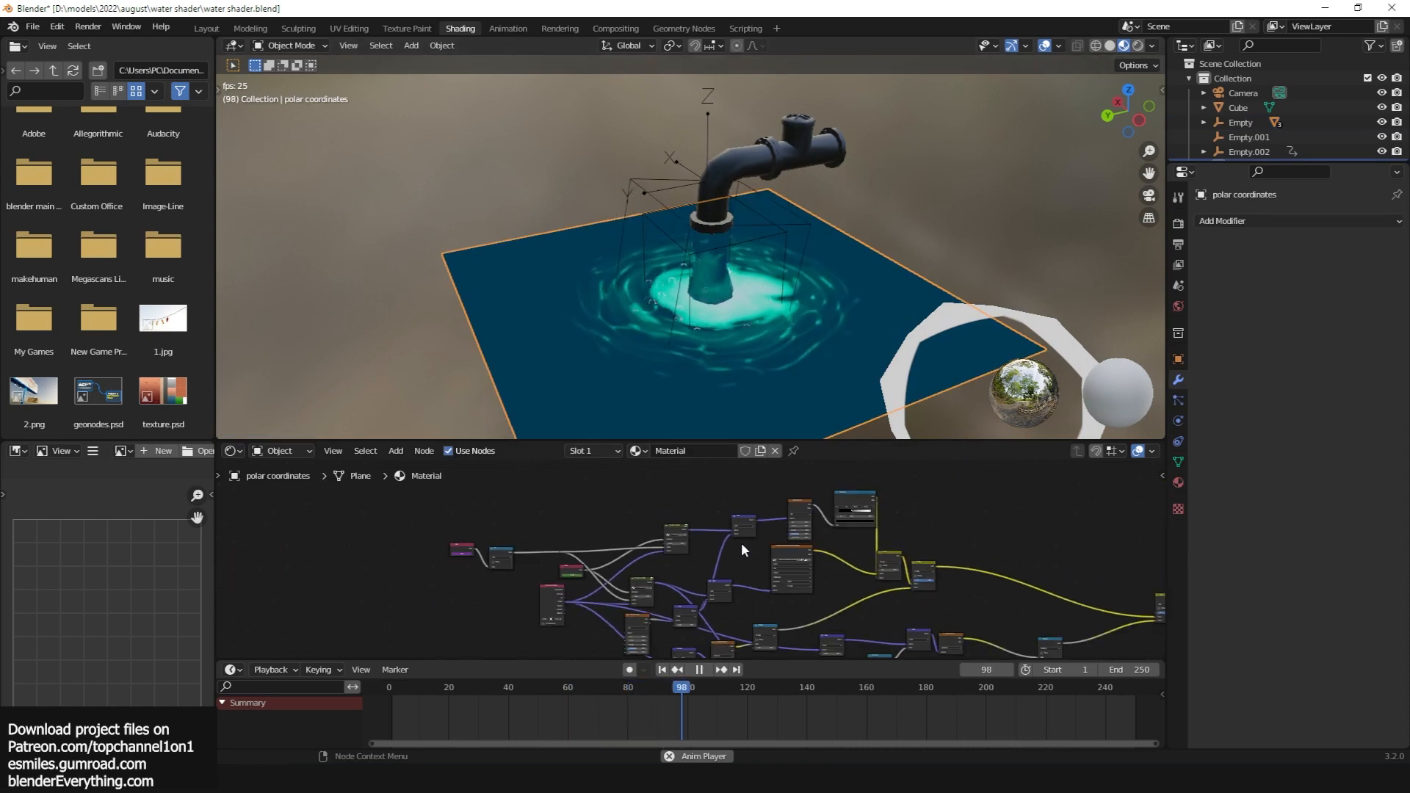
middle_click_drag(779, 551, 870, 497)
scroll(815, 537, "up", 9)
middle_click_drag(815, 537, 734, 505)
scroll(690, 558, "up", 6)
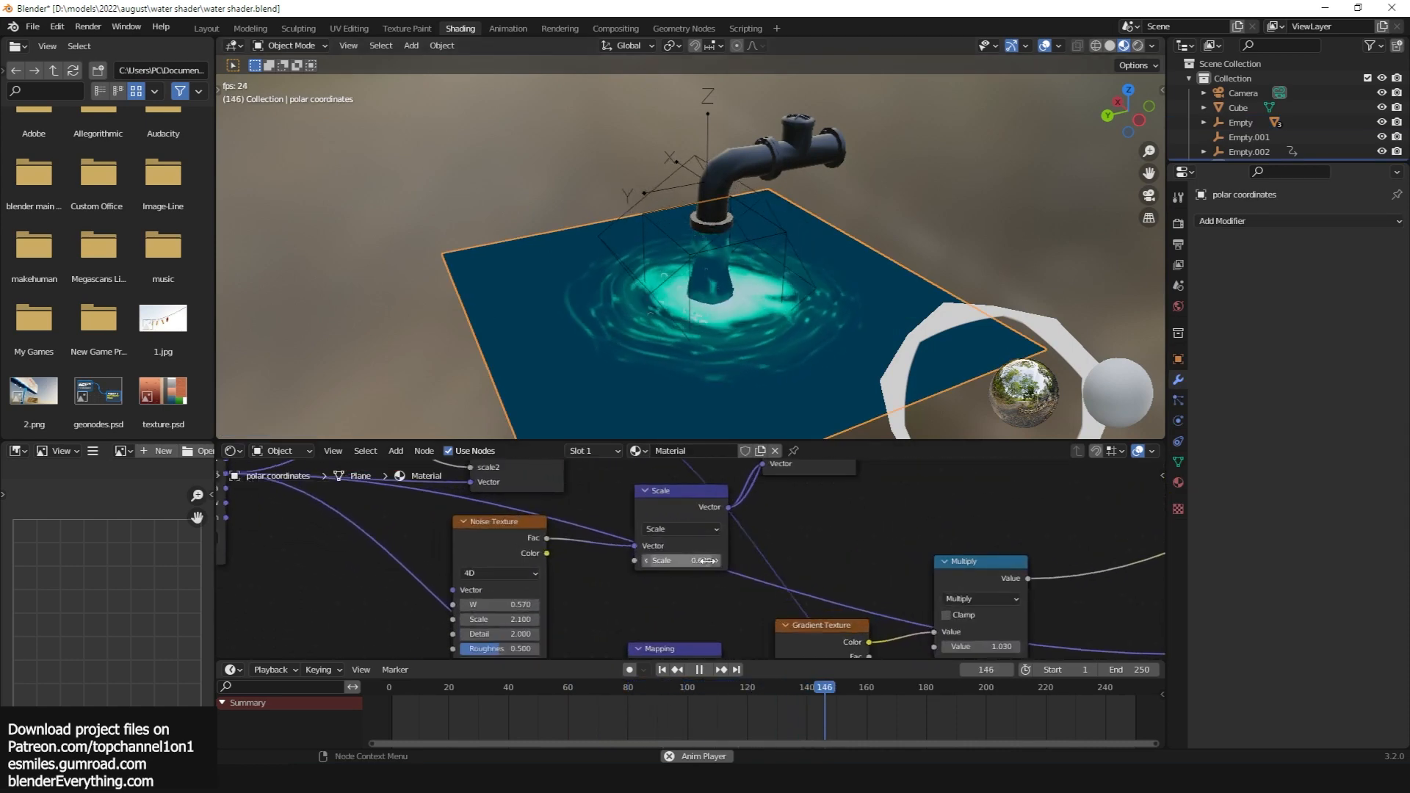
scroll(693, 558, "down", 5)
scroll(715, 552, "up", 4)
mouse_move(713, 571)
left_mouse_down()
mouse_move(700, 571)
mouse_move(714, 571)
left_mouse_up()
Examine the NodeGroup.001 node's scale input and the Empty assigned in the Texture Coordinate node of the water plane's material
scroll(823, 536, "down", 6)
scroll(824, 535, "down", 4)
middle_click_drag(824, 535, 731, 606)
scroll(720, 607, "up", 5)
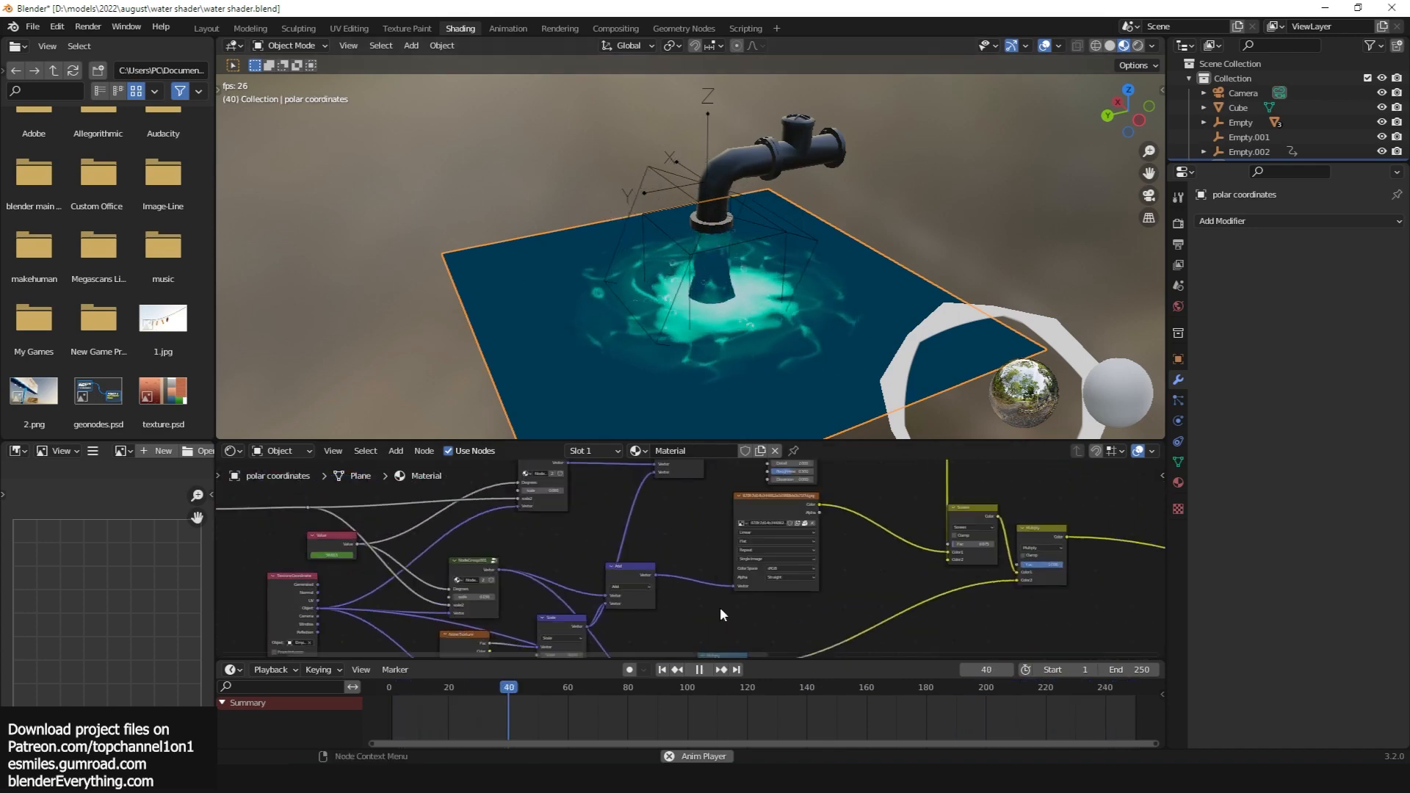
middle_click_drag(672, 515, 1028, 473)
scroll(846, 509, "up", 5)
mouse_move(793, 560)
left_mouse_down()
mouse_move(782, 560)
mouse_move(802, 560)
left_mouse_up()
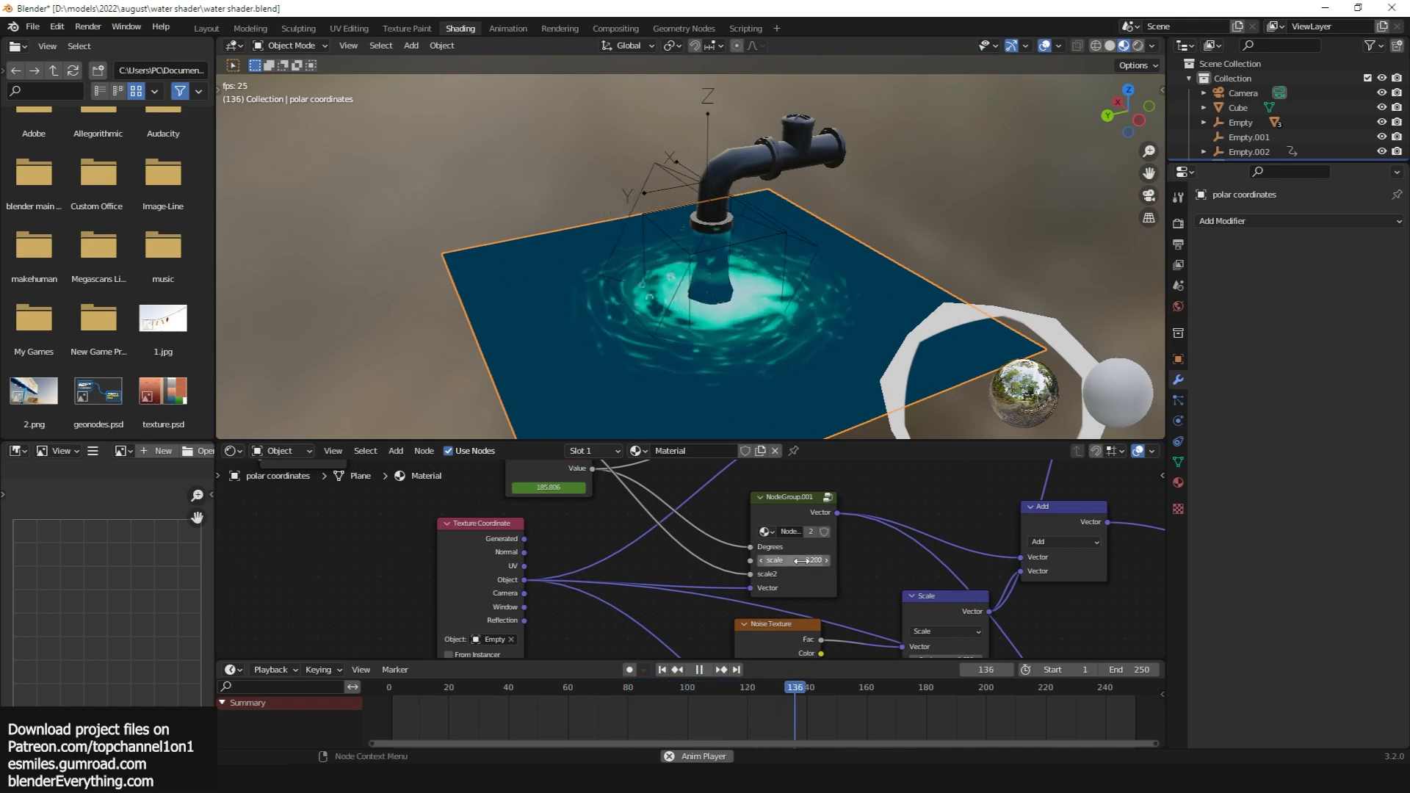
left_click(972, 236)
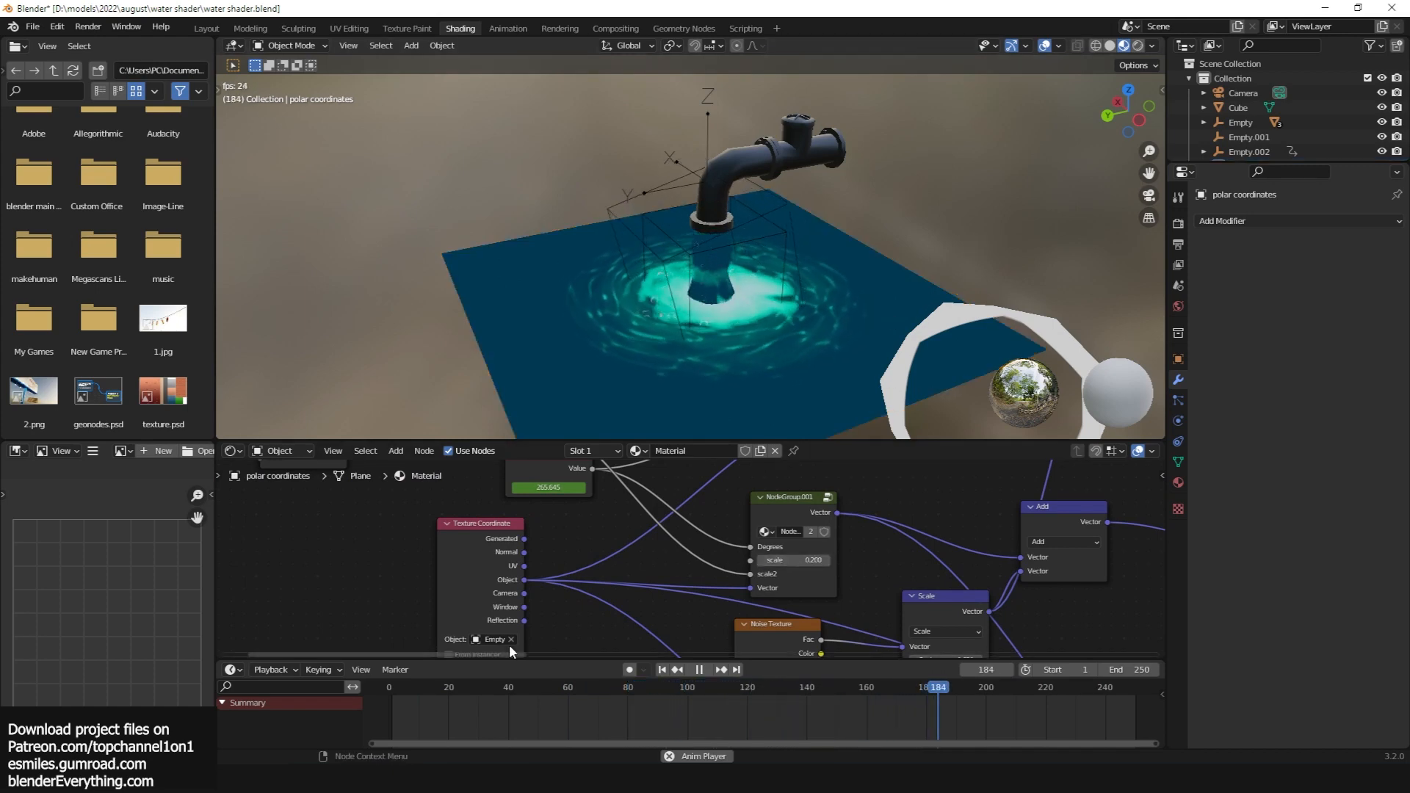
Switch to Chrome, bring up the "Experimental water shader unity to blender" blog post and look over its polar coordinates section
mouse_move(392, 778)
left_click(422, 718)
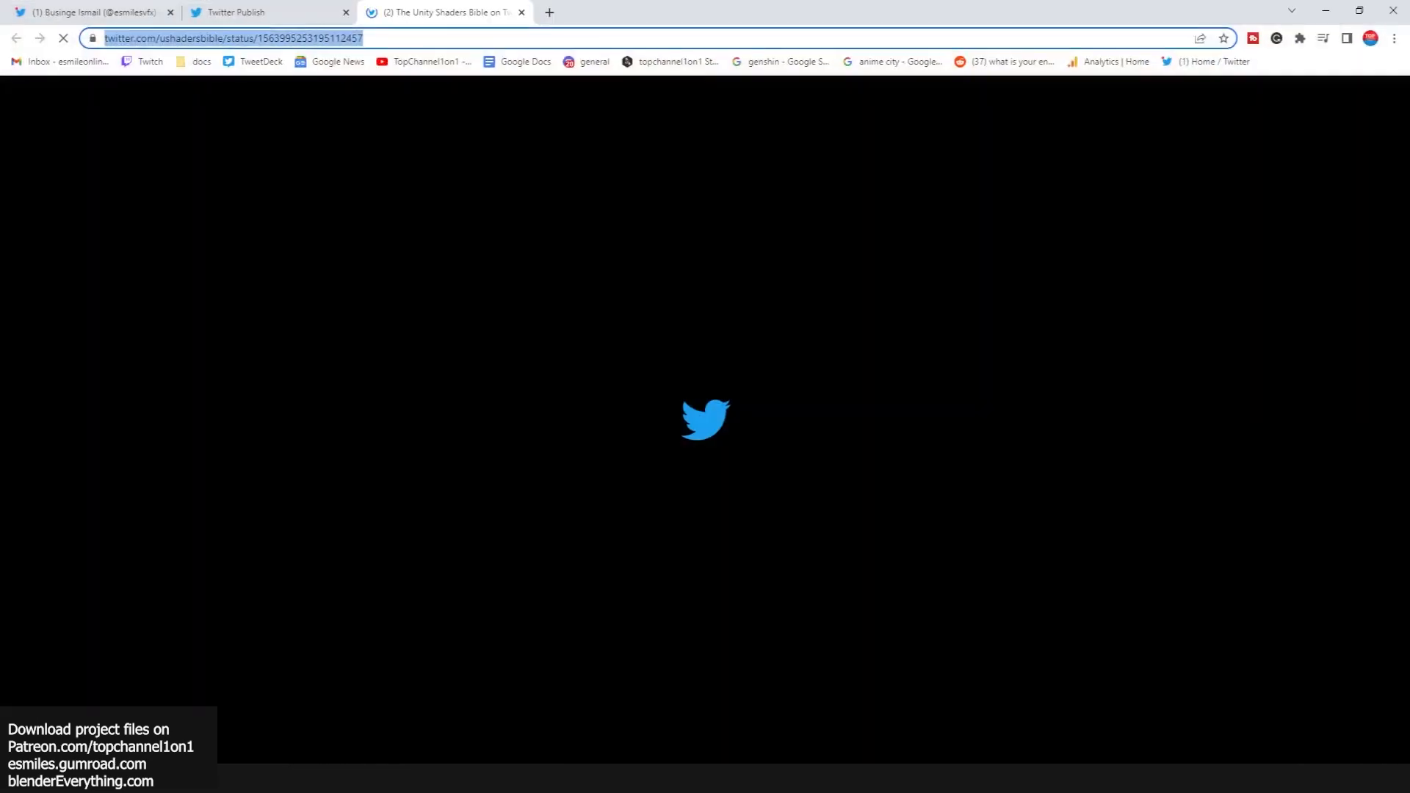
mouse_move(392, 779)
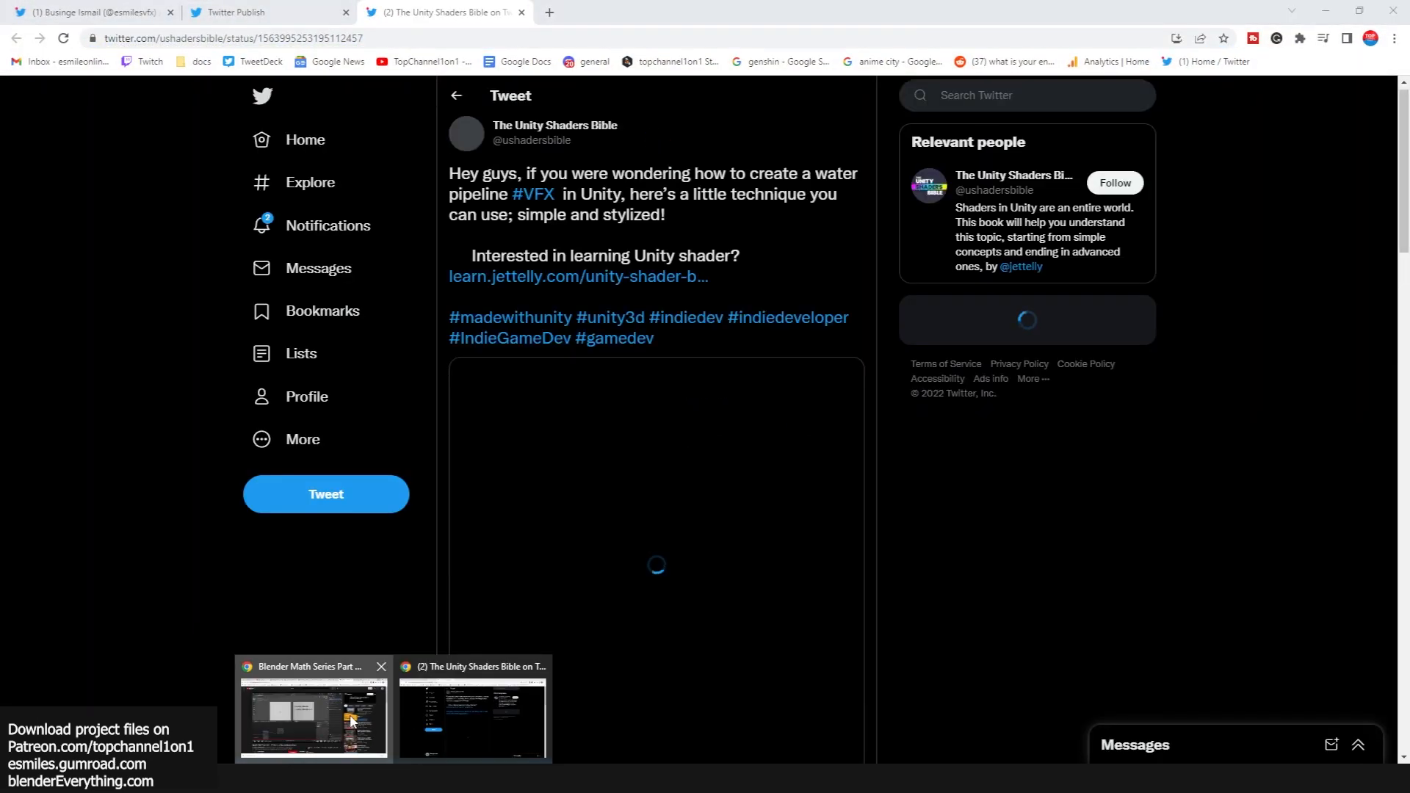
left_click(311, 705)
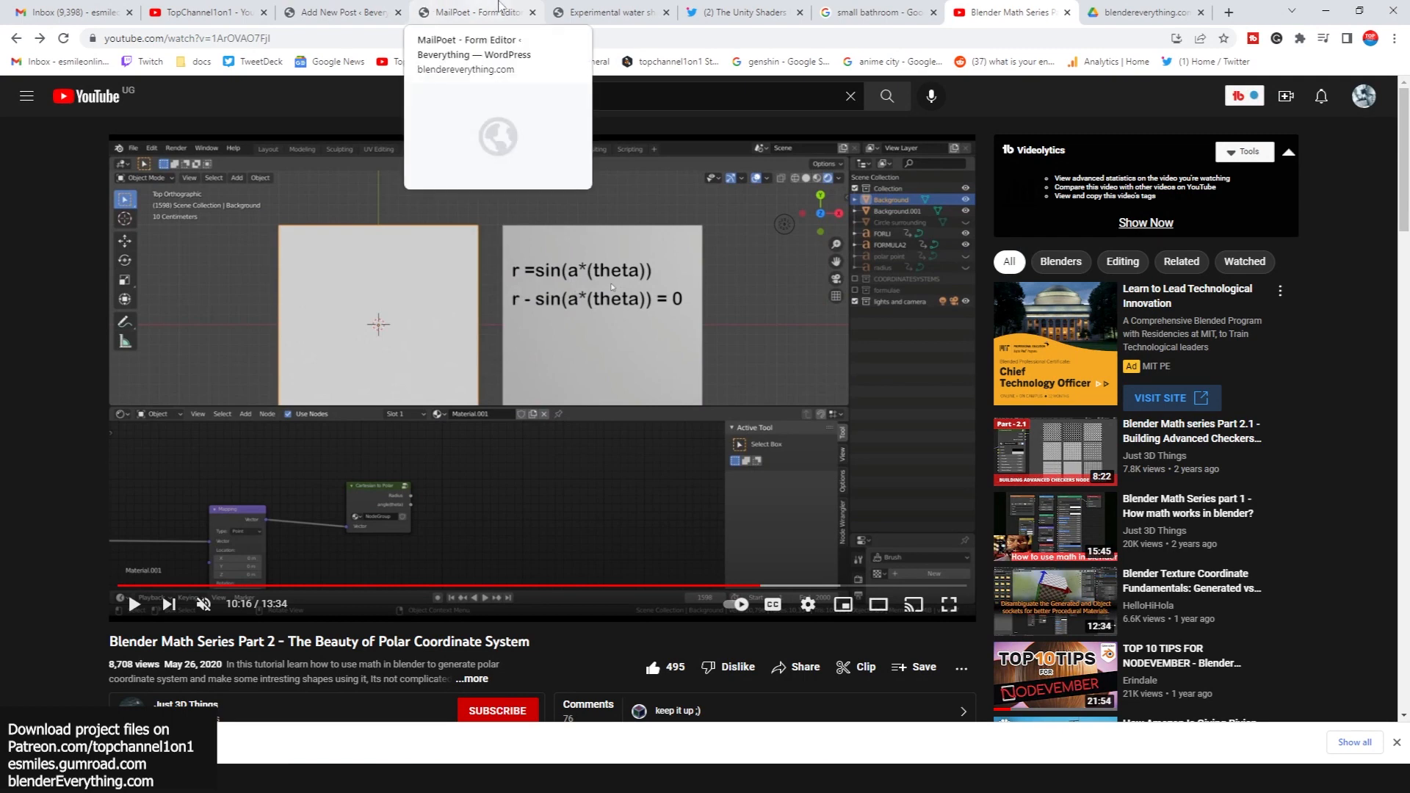
left_click(560, 8)
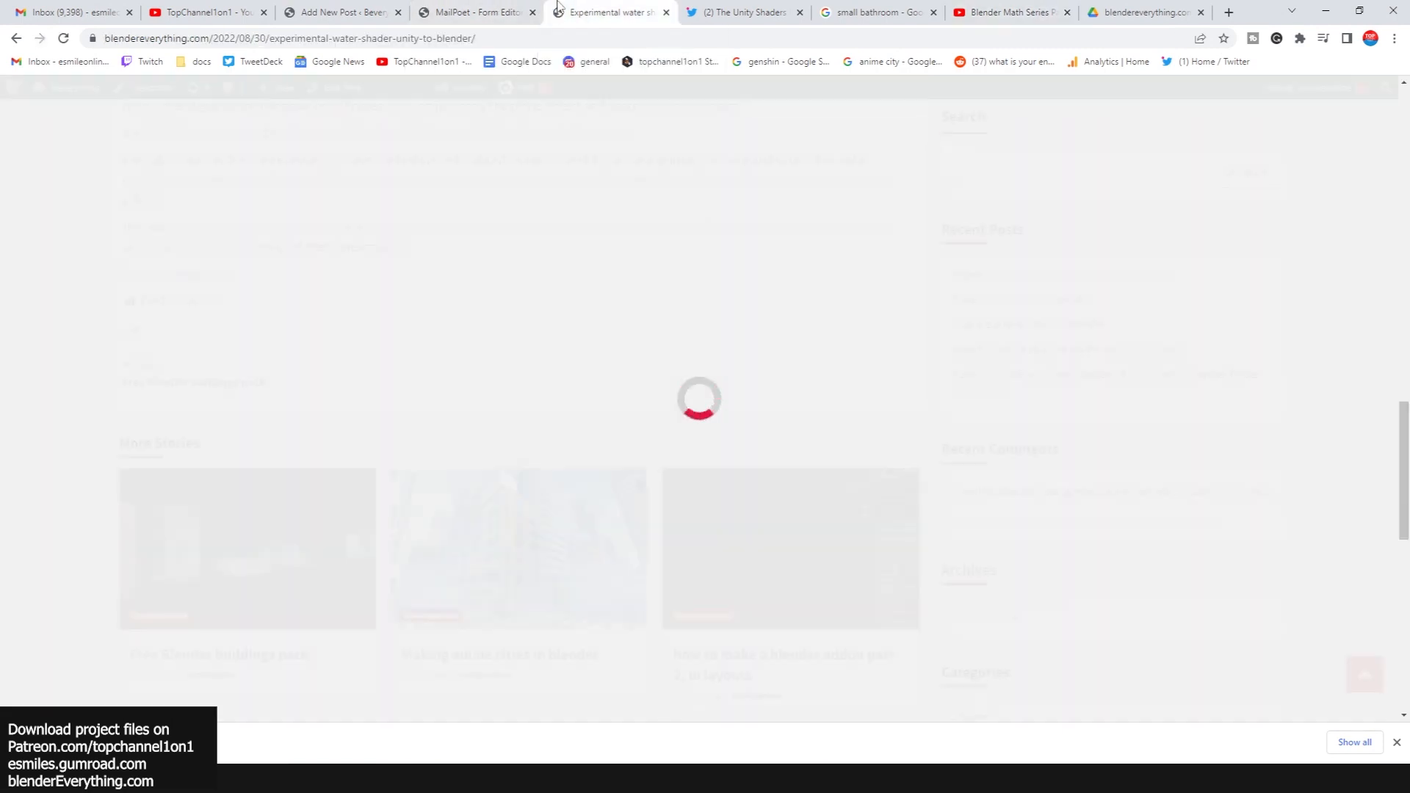
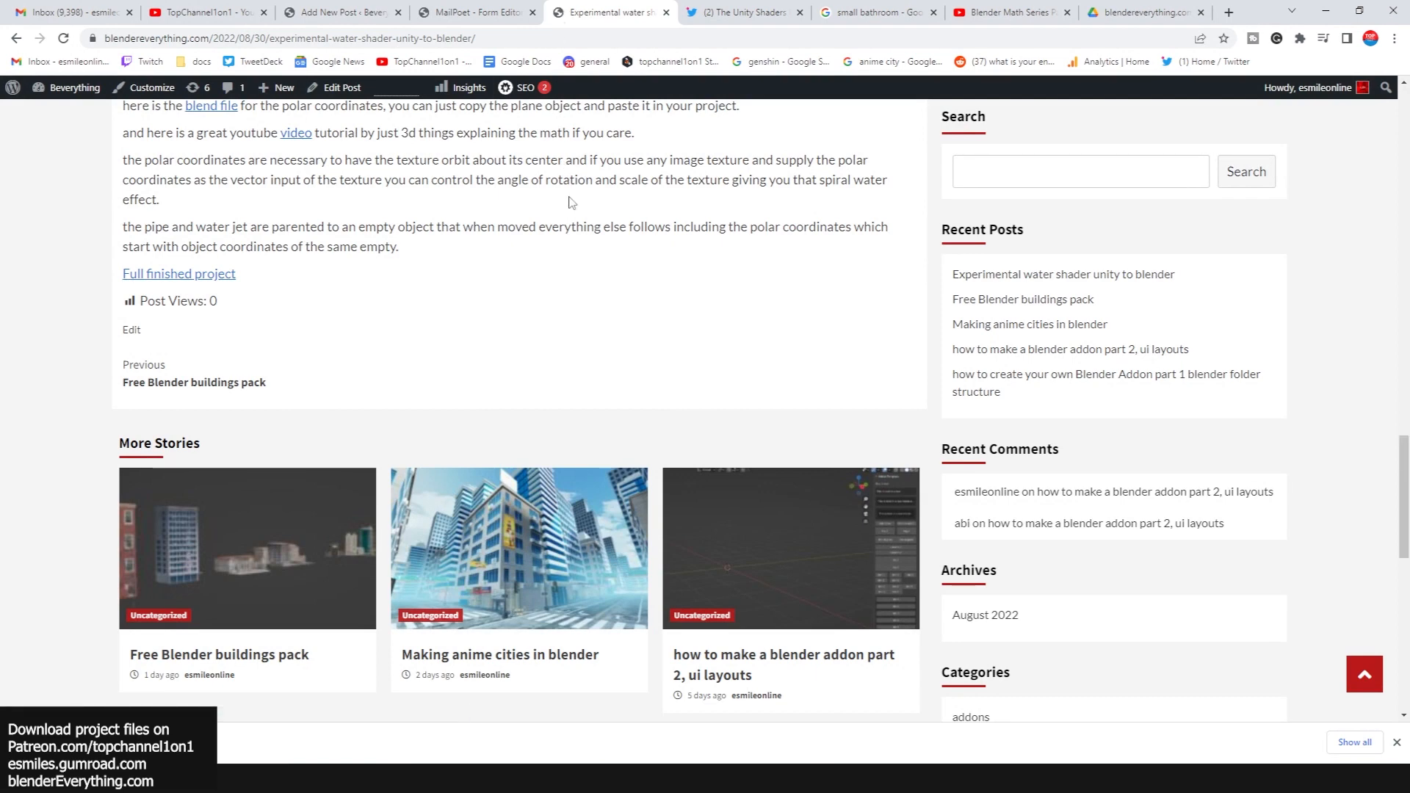
scroll(571, 203, "up", 5)
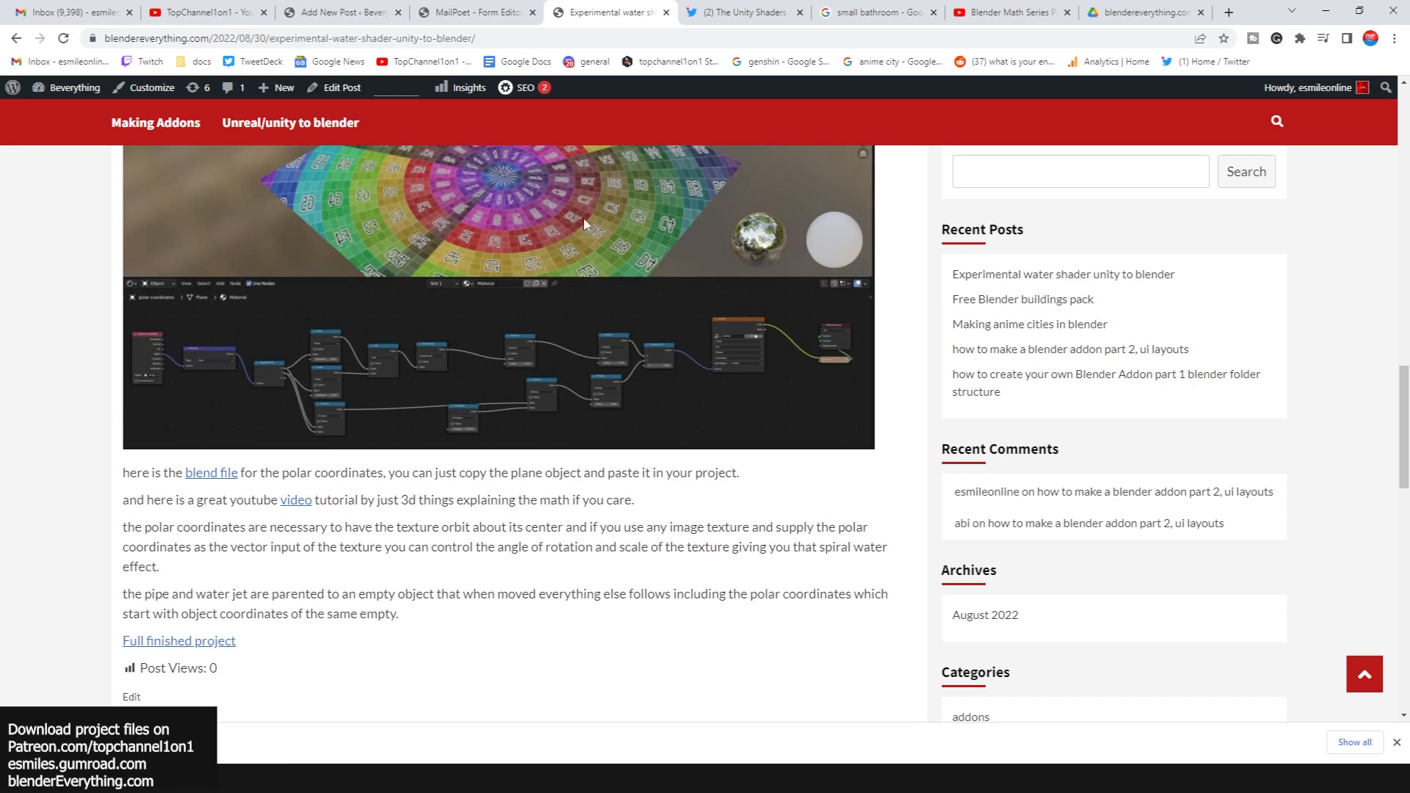
scroll(584, 221, "up", 5)
Browse the shader tweets on The Unity Shaders Bible's Twitter profile
left_click(786, 7)
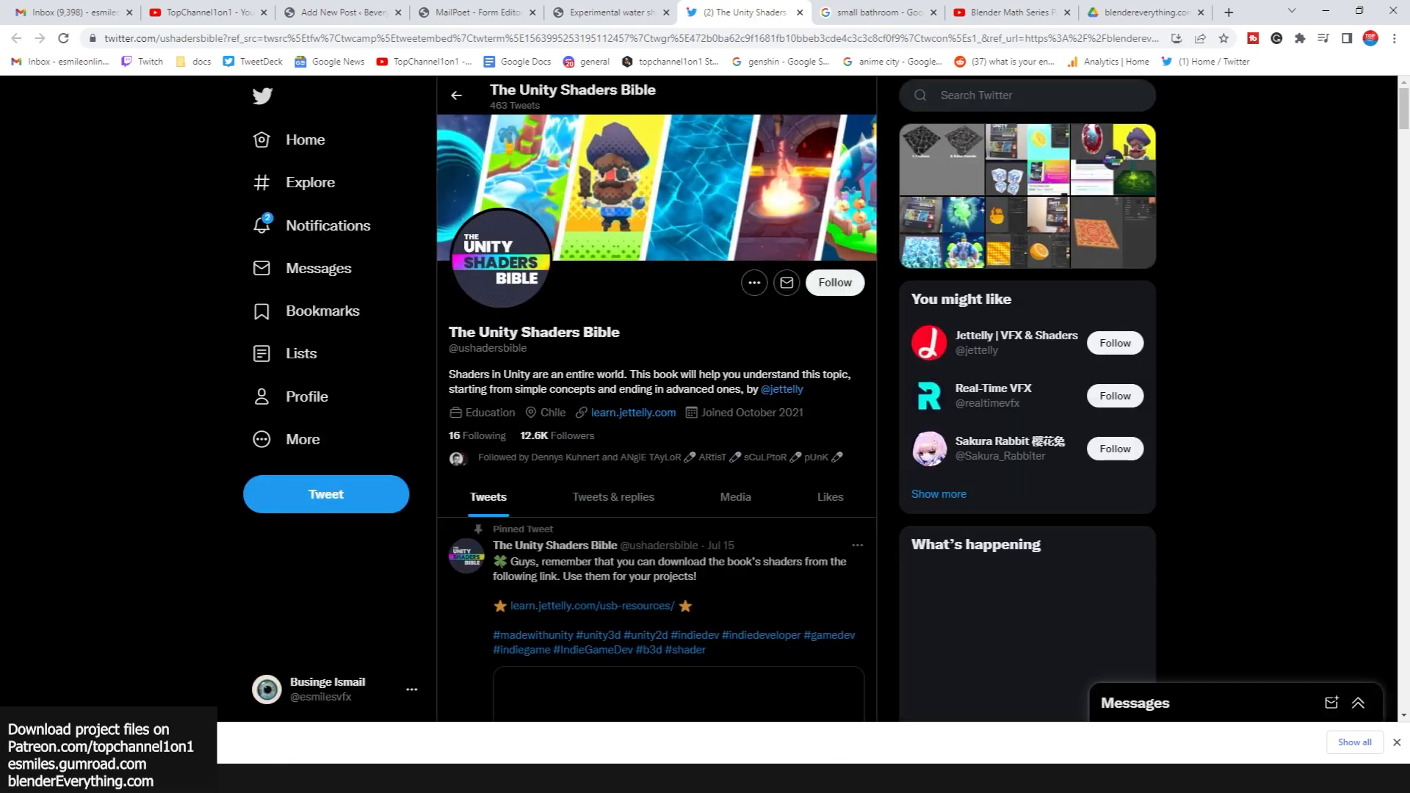
scroll(512, 388, "down", 4)
scroll(511, 389, "up", 4)
scroll(511, 389, "down", 6)
scroll(512, 388, "down", 1)
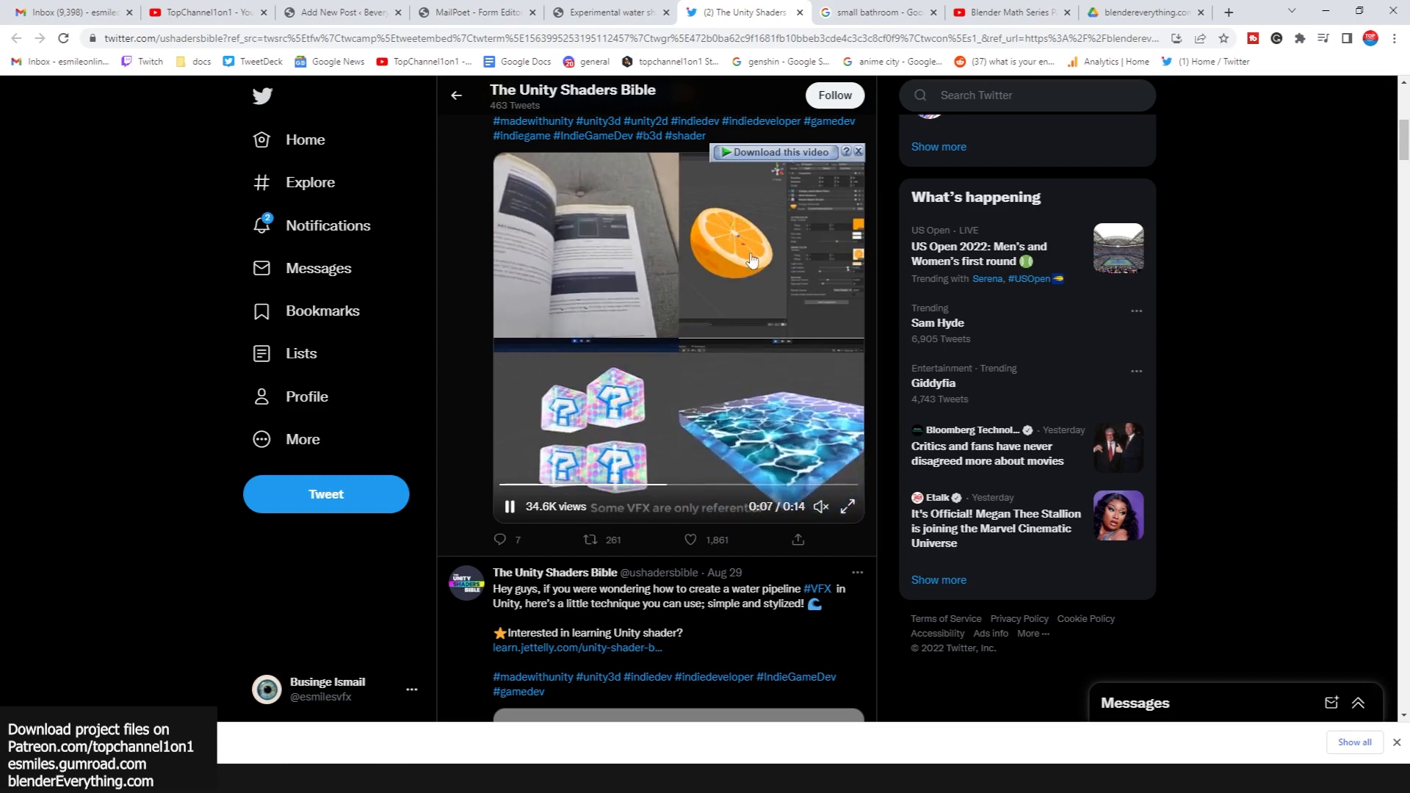
scroll(760, 294, "down", 1)
scroll(756, 350, "down", 9)
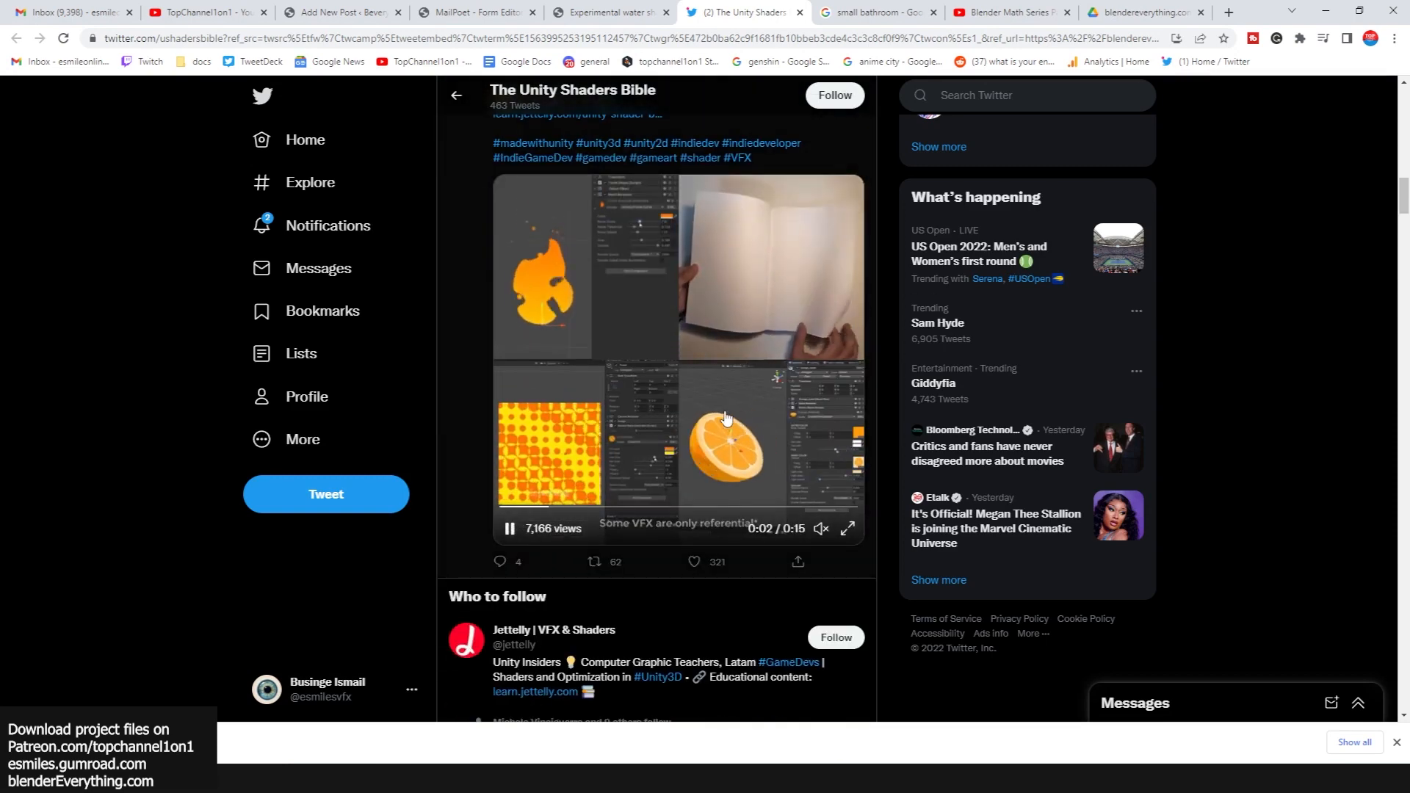
Return to the water shader blog post and dismiss the newsletter sign-up popup
left_click(620, 9)
scroll(571, 239, "down", 4)
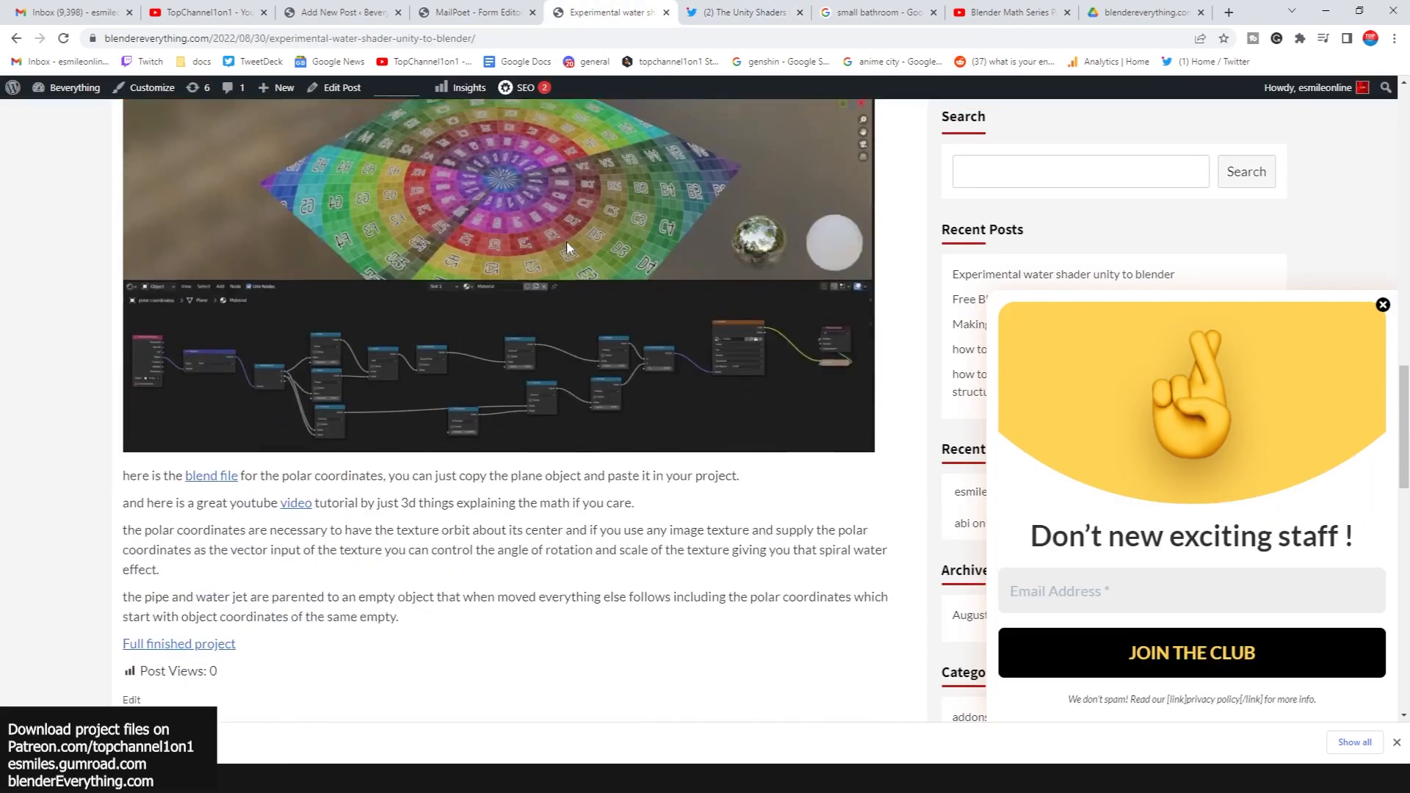
scroll(567, 241, "up", 5)
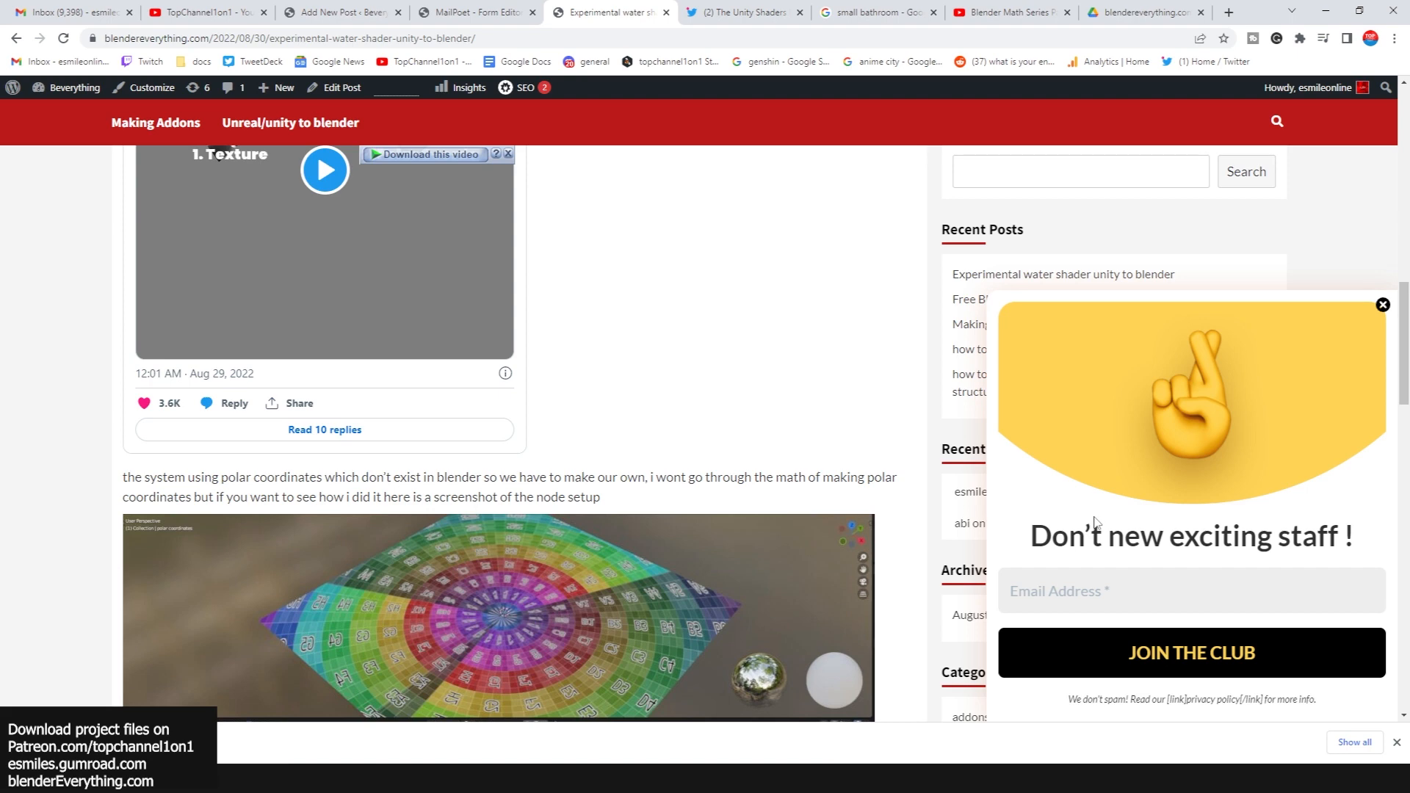
left_click(1092, 577)
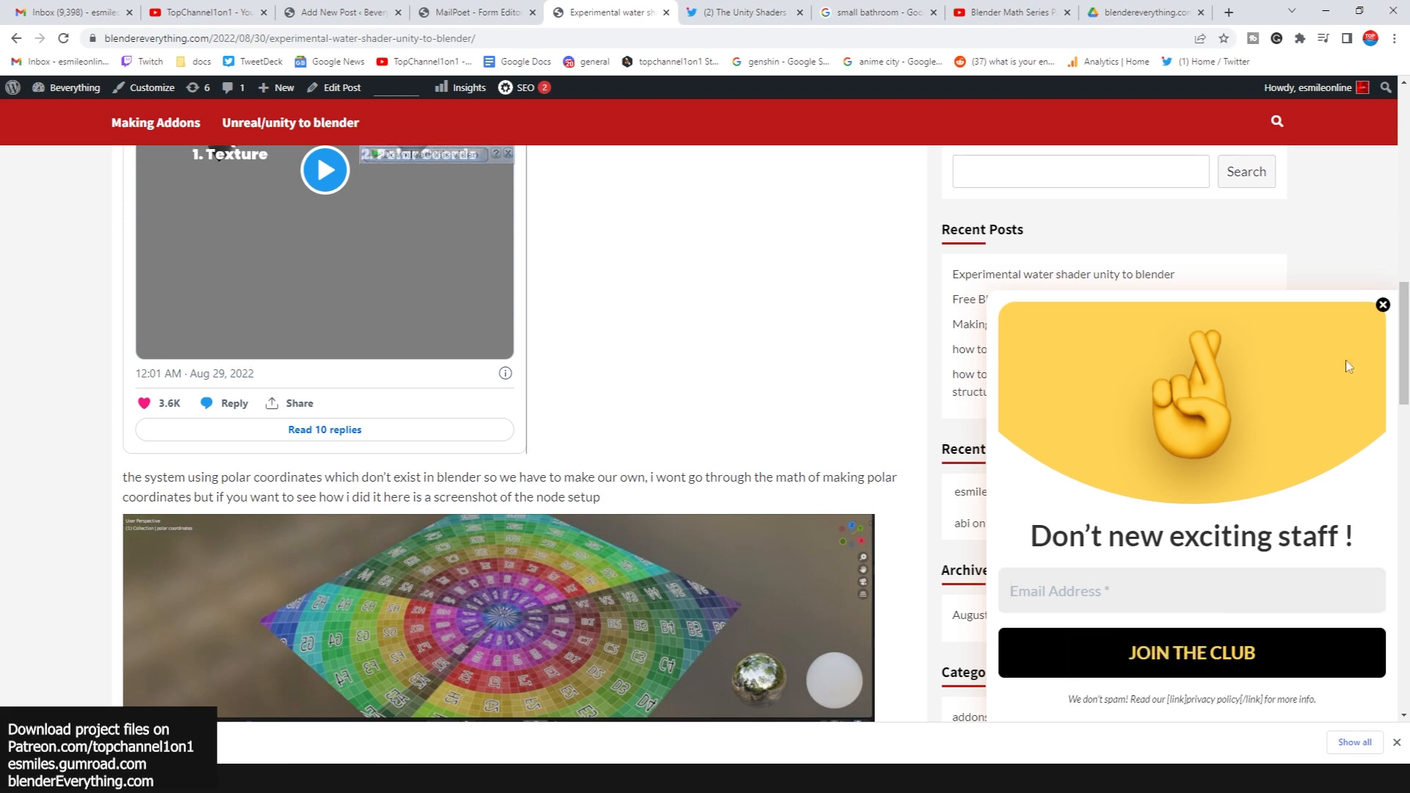
left_click(1383, 305)
Review the blog post's node setup, links and opening image, and switch to the TopChannel1on1 YouTube videos page
scroll(677, 402, "down", 6)
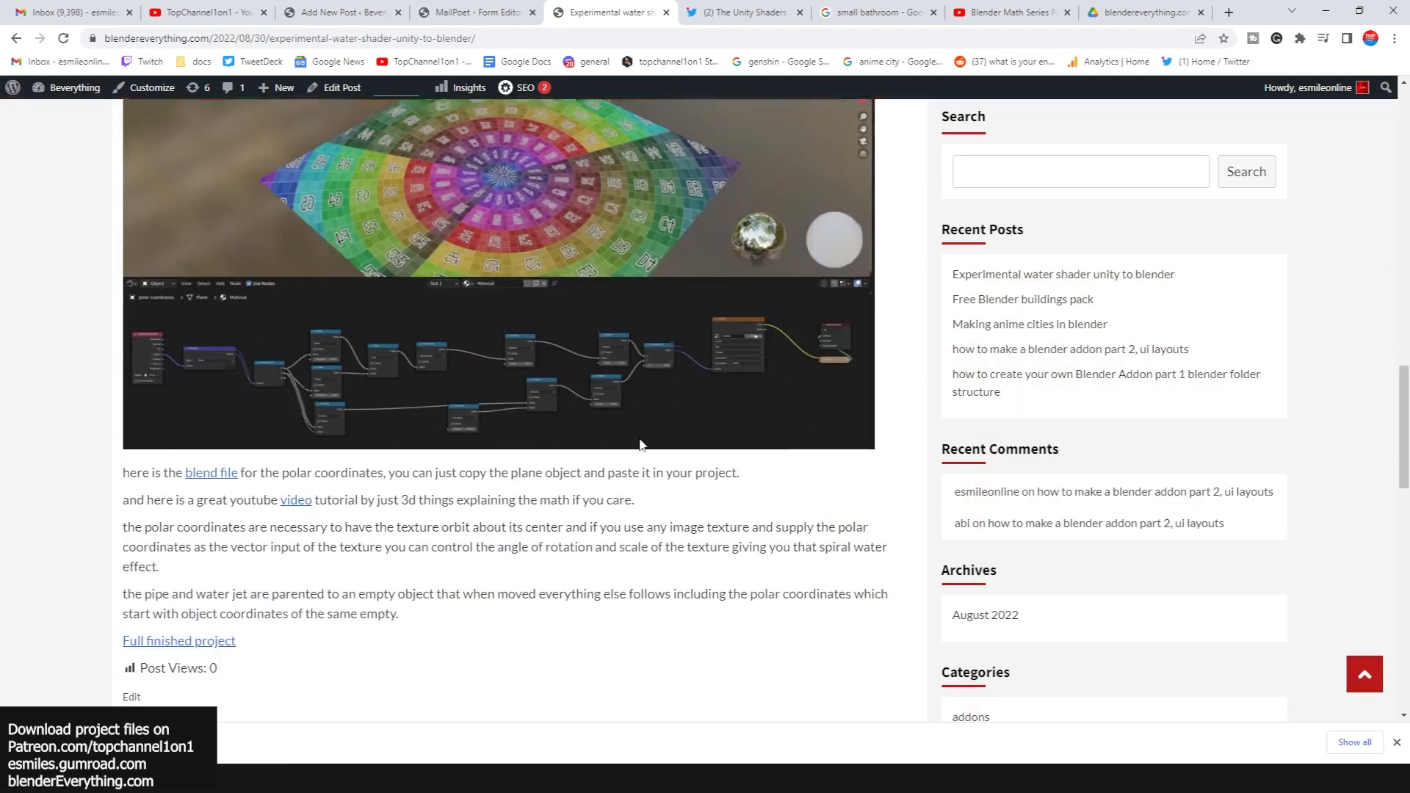
scroll(640, 437, "up", 11)
scroll(643, 445, "down", 9)
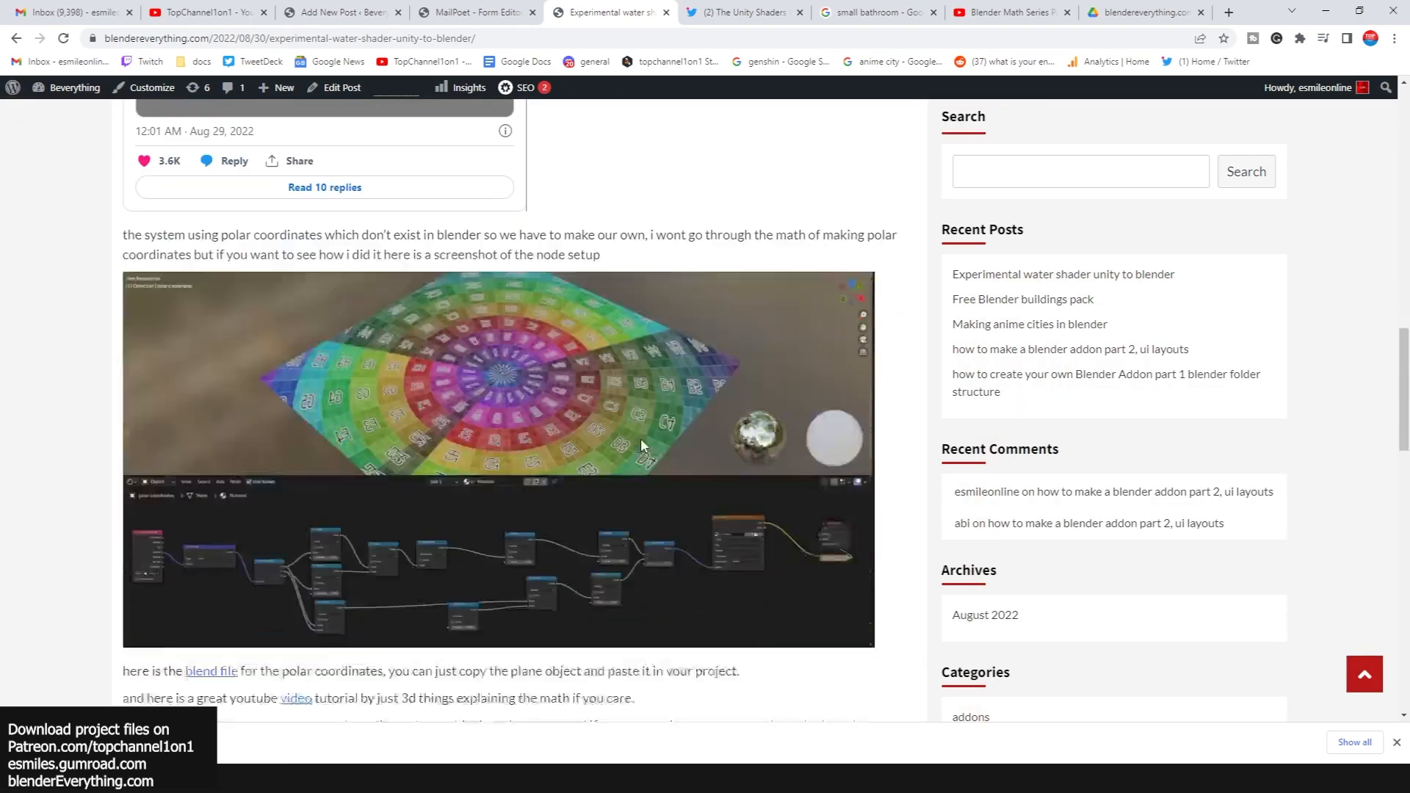
scroll(699, 361, "up", 11)
scroll(698, 362, "up", 5)
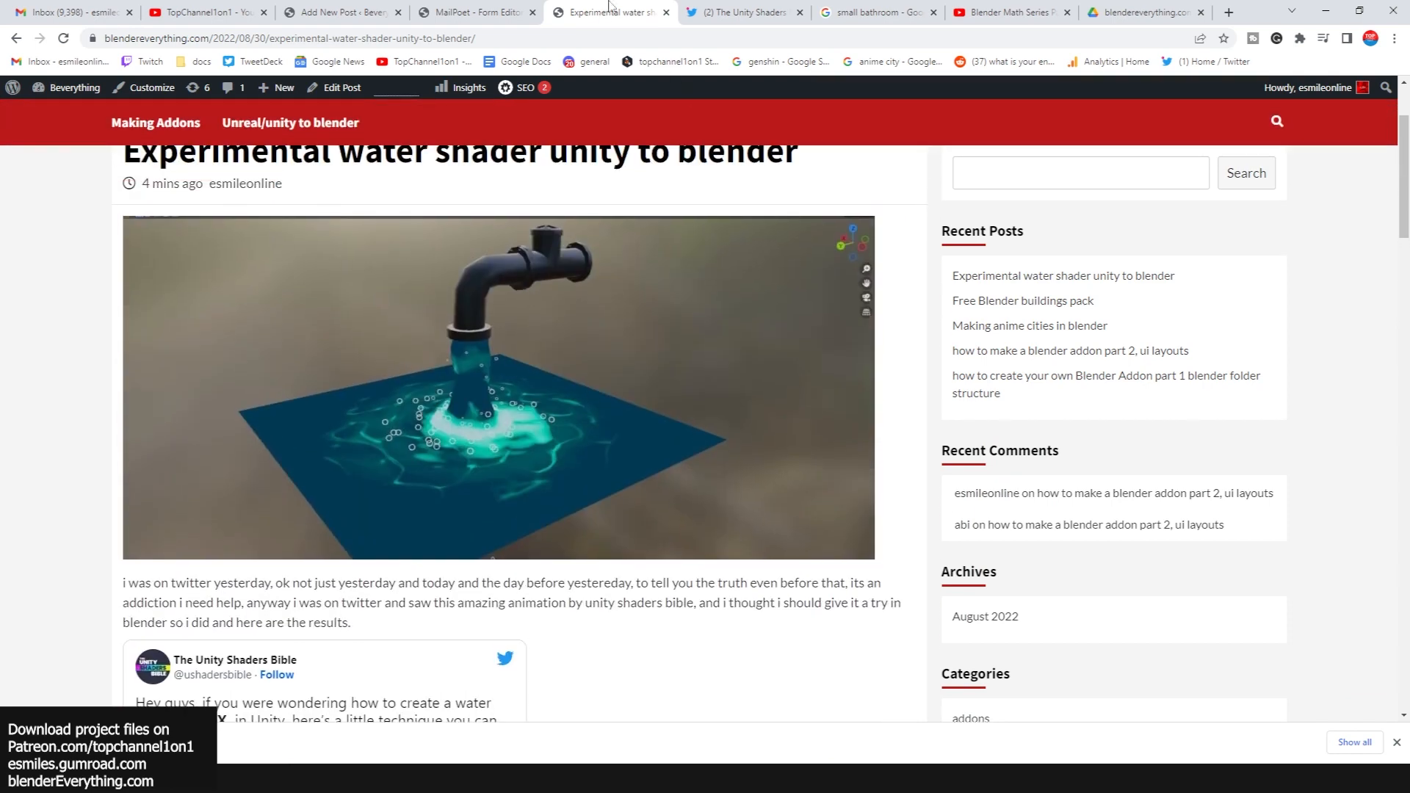
left_click(193, 12)
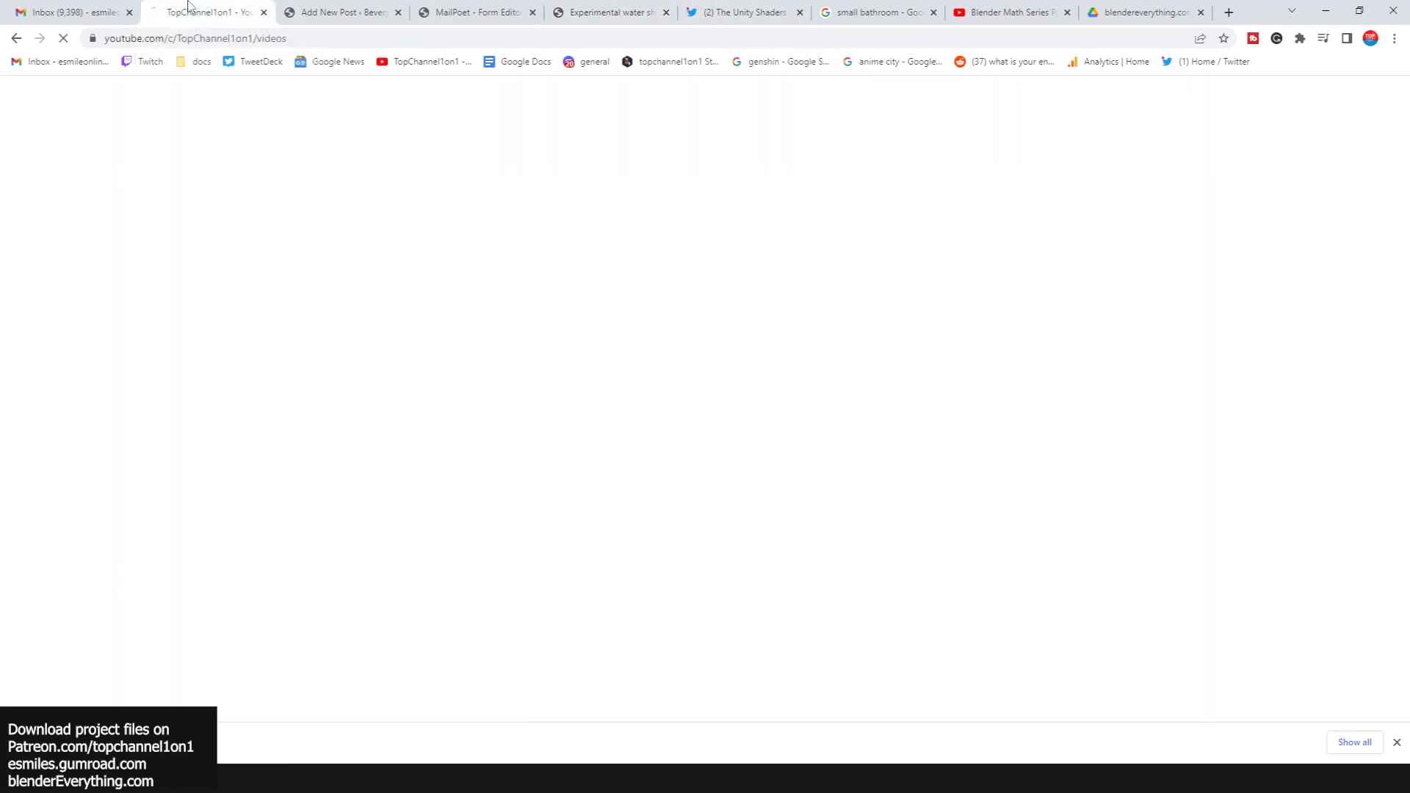